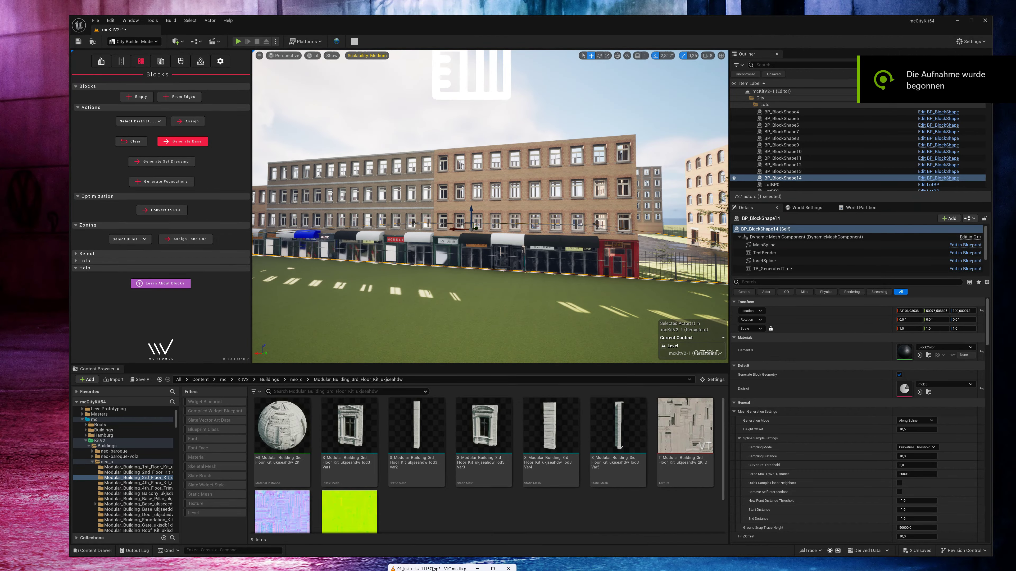
Step: Maximize the editor and fly the camera close along the block's storefronts, then pull back
{"action": "left_click", "coordinate": [972, 21]}
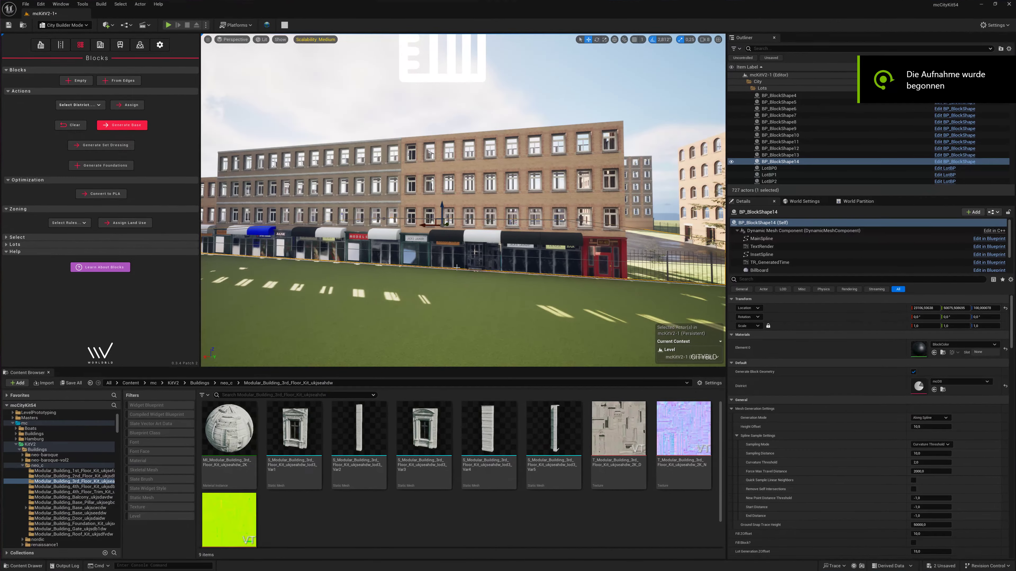
{"action": "scroll", "coordinate": [623, 76], "scroll_direction": "up", "scroll_amount": 3}
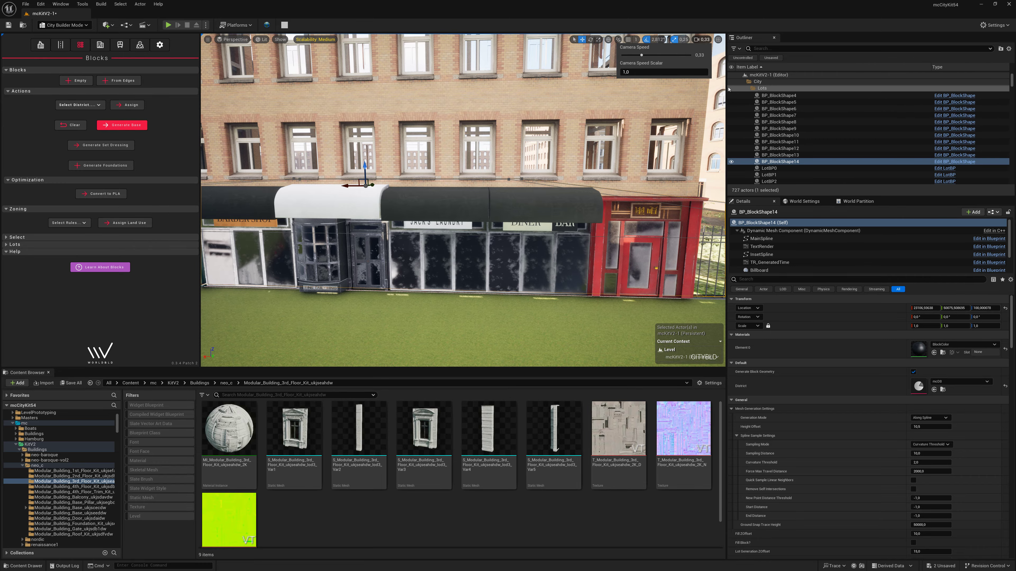
{"action": "left_click_drag", "start_coordinate": [726, 88], "coordinate": [797, 88]}
{"action": "right_click_drag", "start_coordinate": [792, 90], "coordinate": [790, 104]}
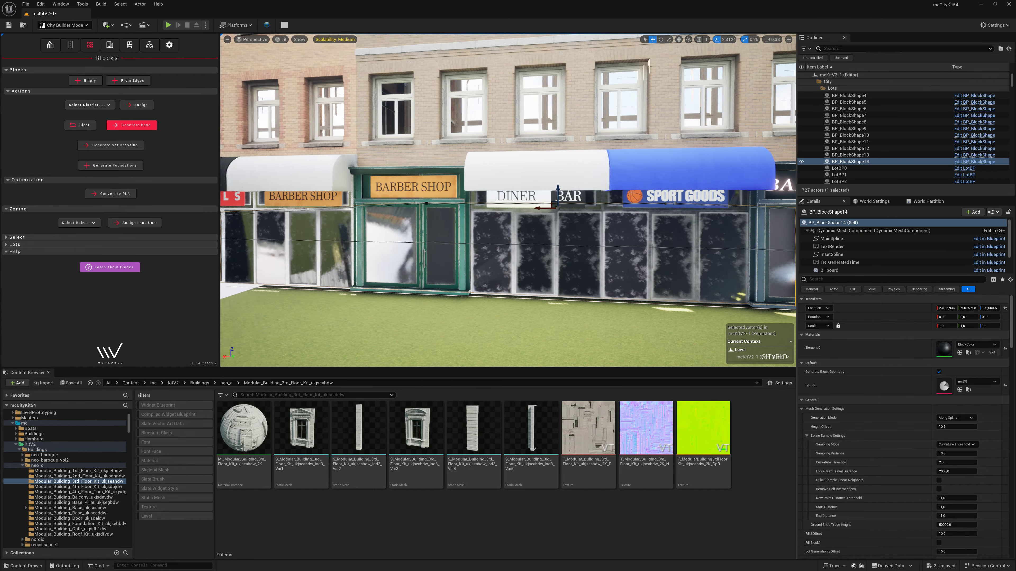
{"action": "right_click_drag", "start_coordinate": [790, 104], "coordinate": [790, 104]}
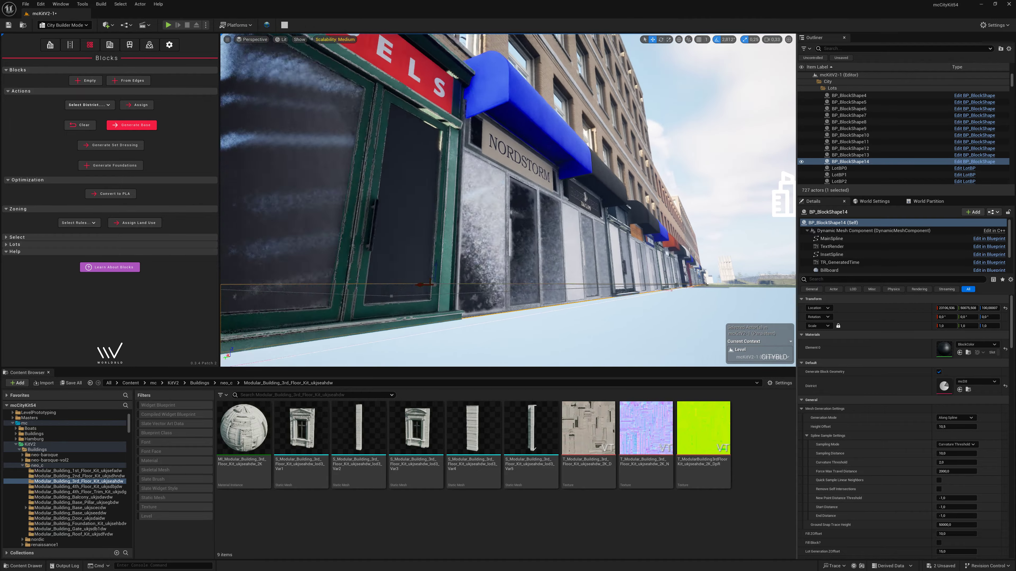
{"action": "right_click_drag", "start_coordinate": [790, 104], "coordinate": [789, 104]}
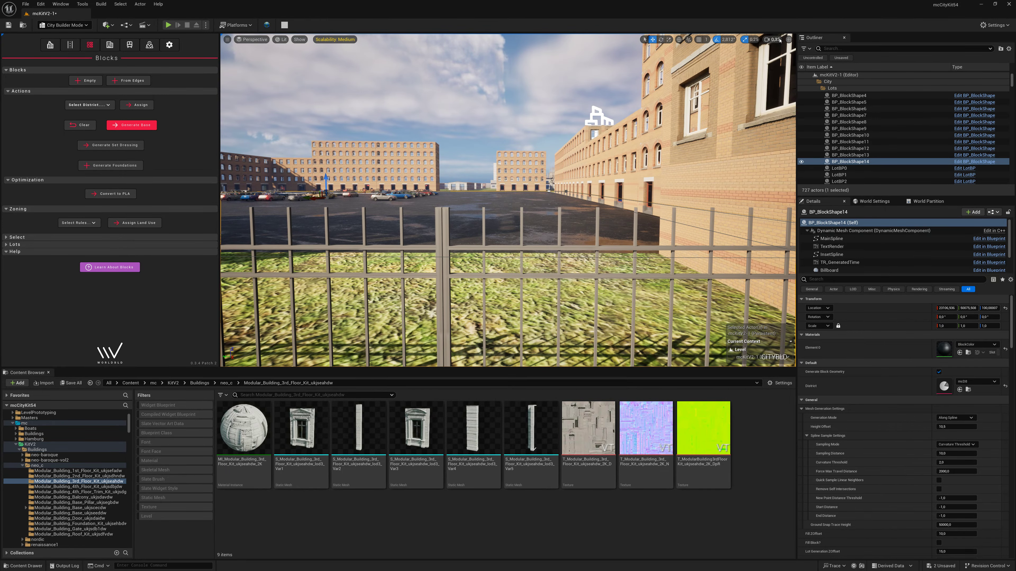
{"action": "right_click_drag", "start_coordinate": [740, 104], "coordinate": [739, 103]}
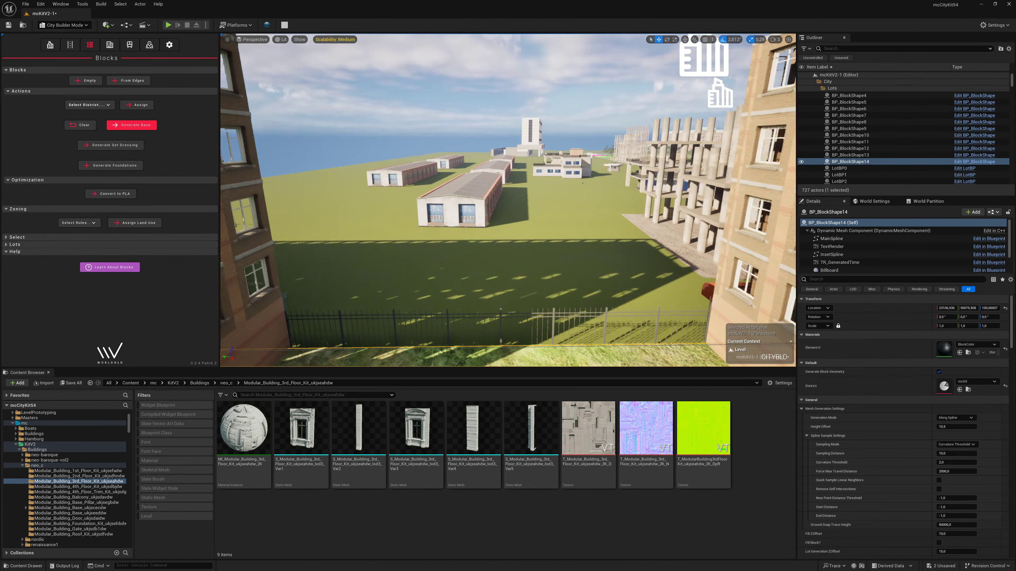
{"action": "right_click_drag", "start_coordinate": [657, 68], "coordinate": [657, 68]}
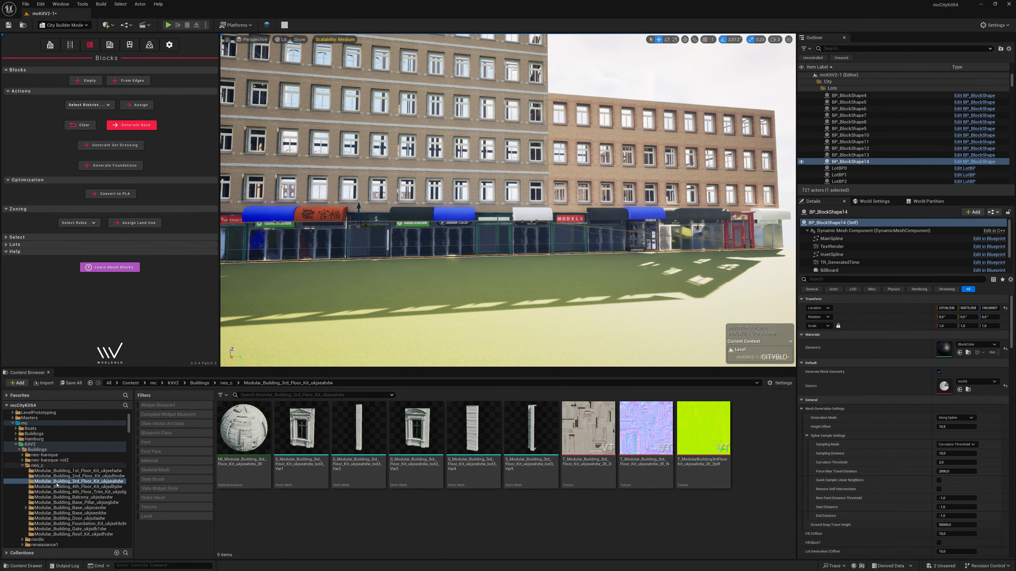
Step: Open the mcBuildingStyleH2 style from neo_c's BuildingsStyles folder
{"action": "left_click", "coordinate": [23, 466]}
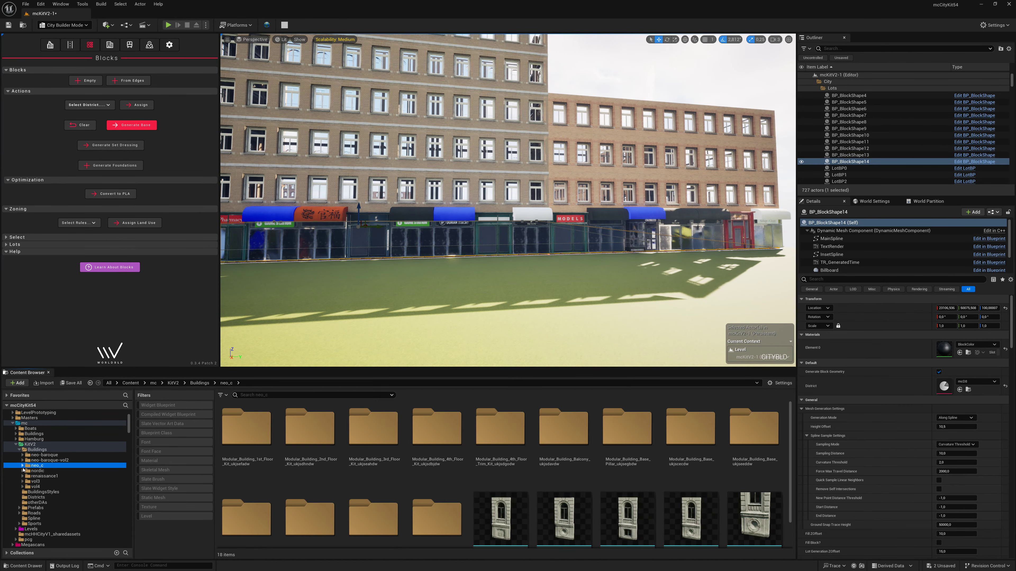
{"action": "left_click", "coordinate": [42, 492]}
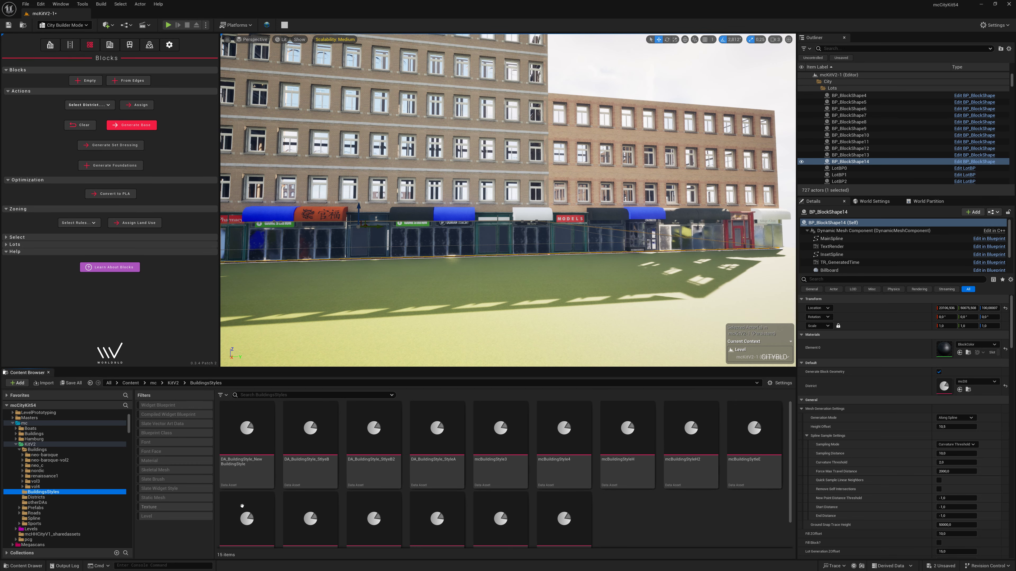
{"action": "scroll", "coordinate": [726, 473], "scroll_direction": "down", "scroll_amount": 2}
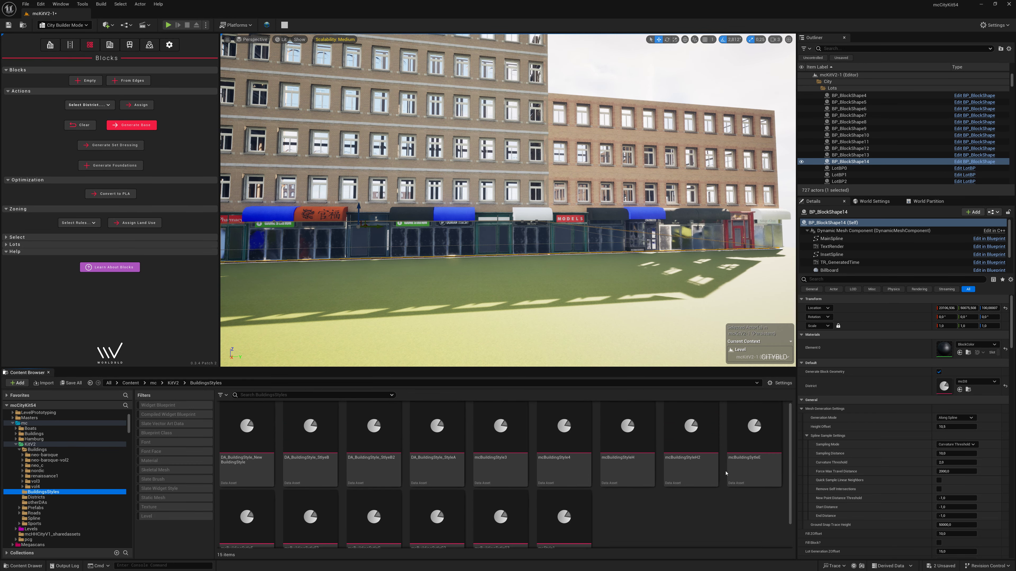
{"action": "double_click", "coordinate": [698, 470]}
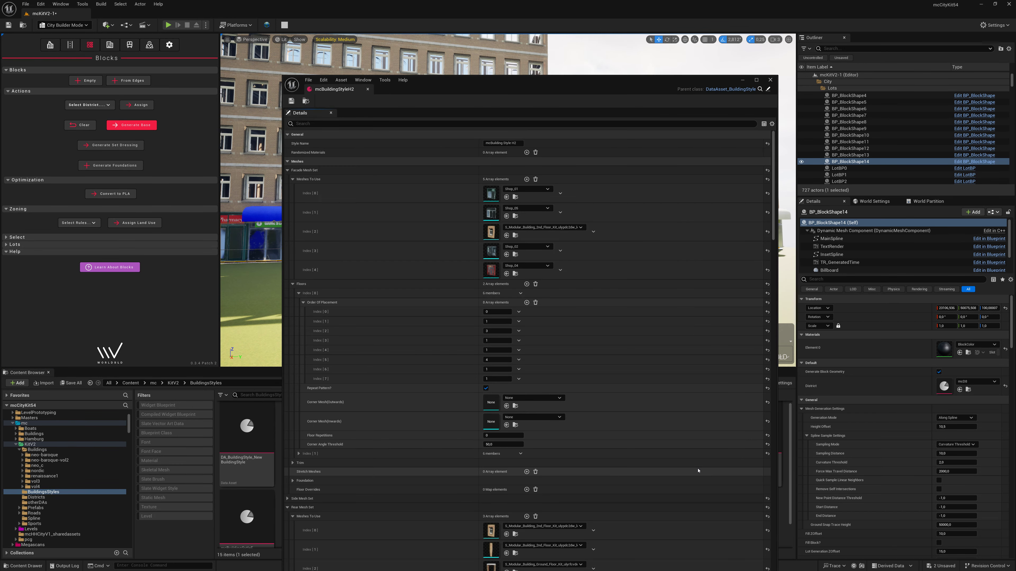
Step: Locate and preview the Shop_02 facade mesh, then close the editors
{"action": "left_click_drag", "start_coordinate": [520, 82], "coordinate": [707, 84]}
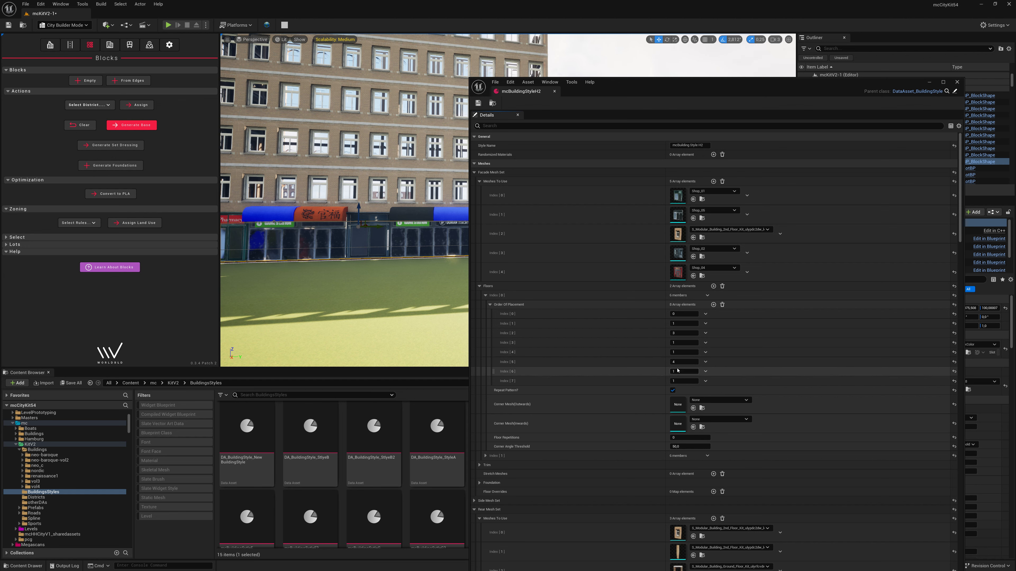
{"action": "left_click", "coordinate": [702, 258]}
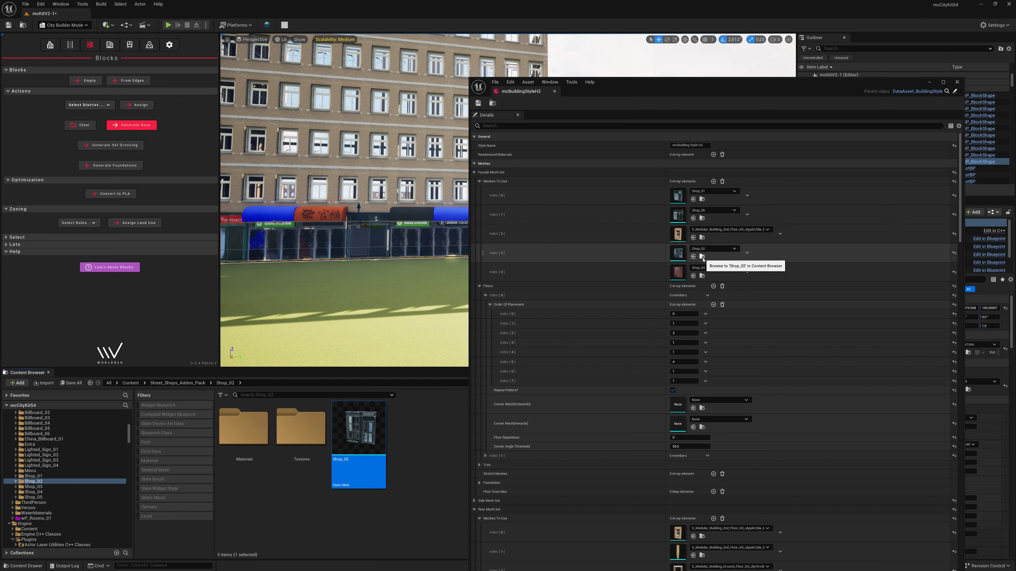
{"action": "double_click", "coordinate": [365, 449]}
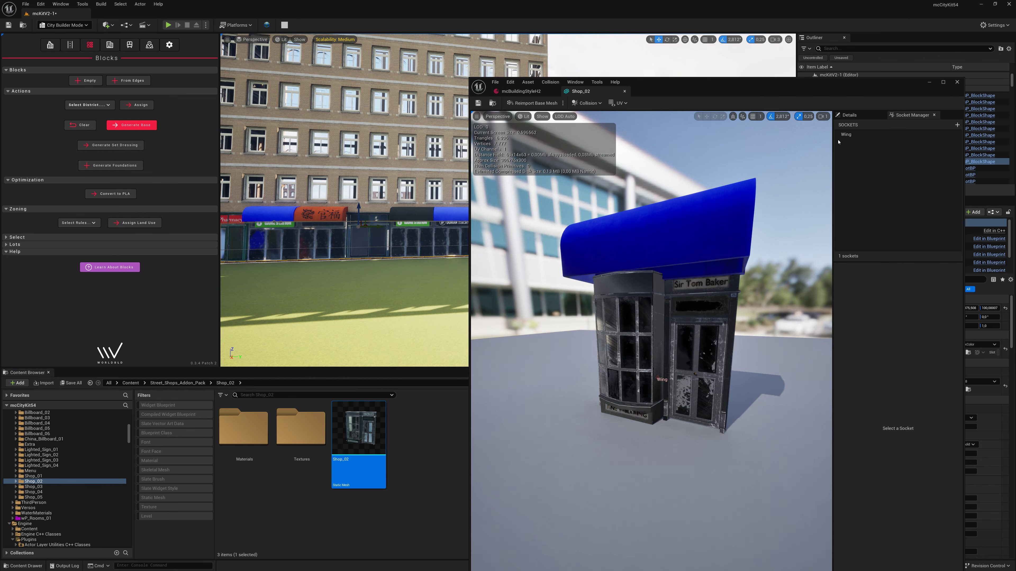
{"action": "left_click", "coordinate": [957, 82]}
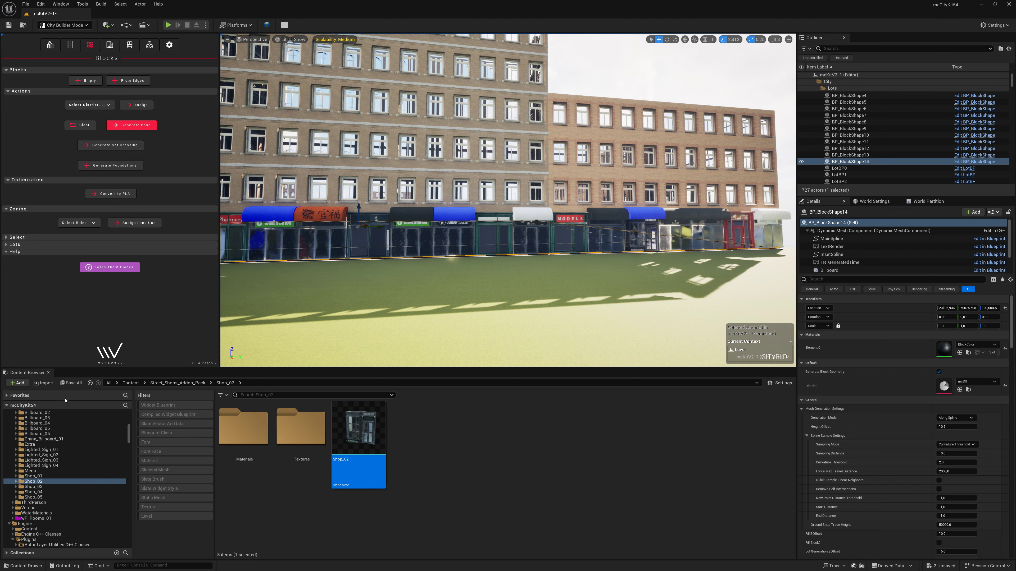
Step: Reopen the mcBuildingStyleH2 style asset from the building styles folder
{"action": "scroll", "coordinate": [48, 488], "scroll_direction": "up", "scroll_amount": 5}
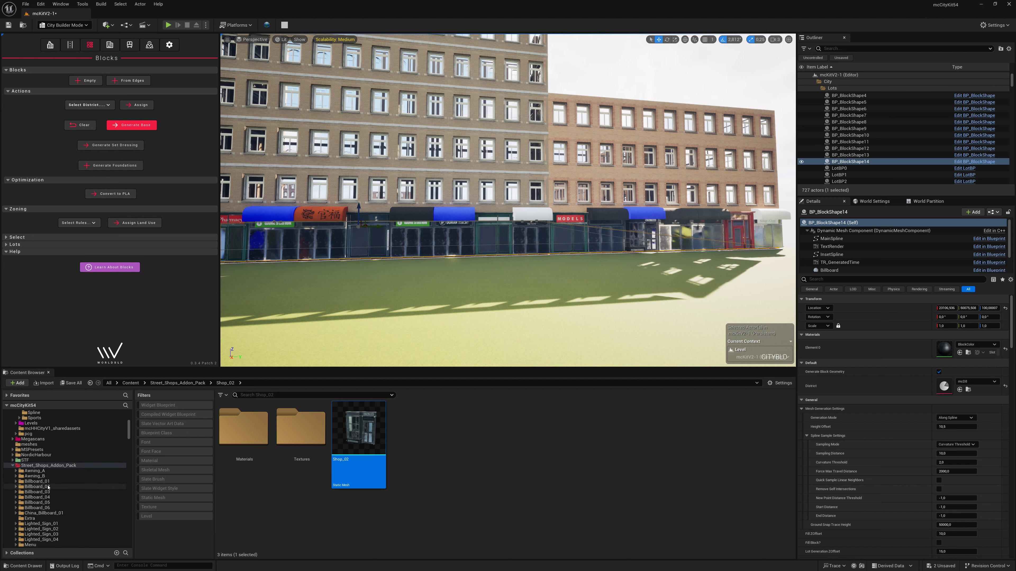
{"action": "scroll", "coordinate": [48, 488], "scroll_direction": "up", "scroll_amount": 6}
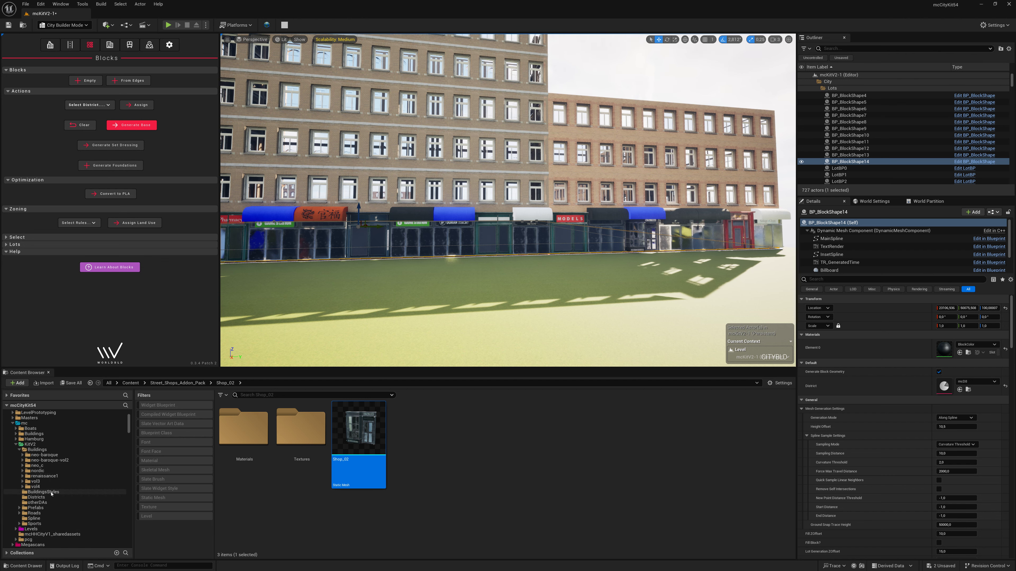
{"action": "left_click", "coordinate": [51, 493]}
{"action": "left_click", "coordinate": [697, 480]}
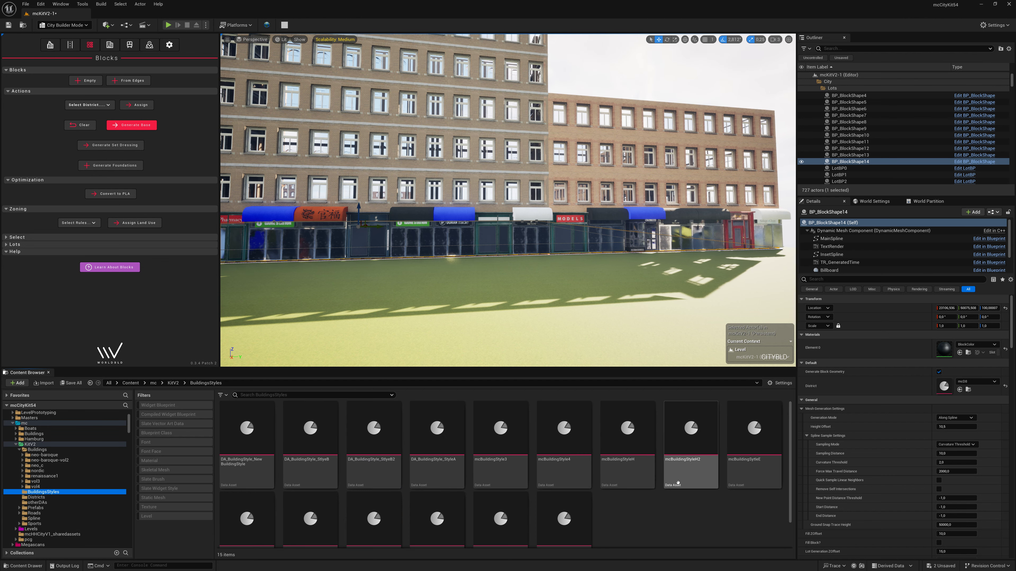
{"action": "double_click", "coordinate": [697, 479]}
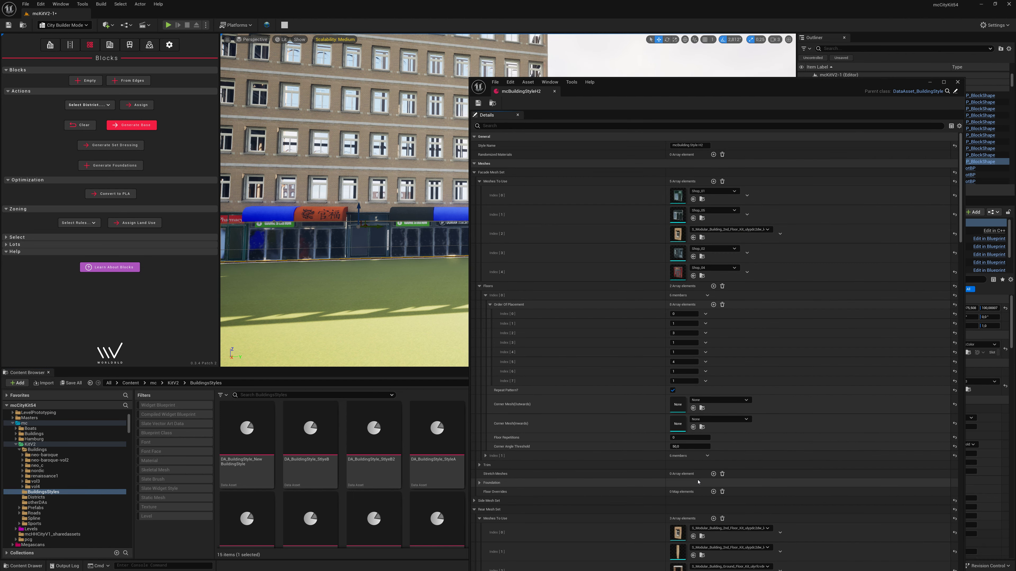
Step: Expand the set-dressing Meshes To Choose From list and locate the Index[4] billboard mesh
{"action": "left_click", "coordinate": [485, 295]}
{"action": "scroll", "coordinate": [617, 313], "scroll_direction": "down", "scroll_amount": 10}
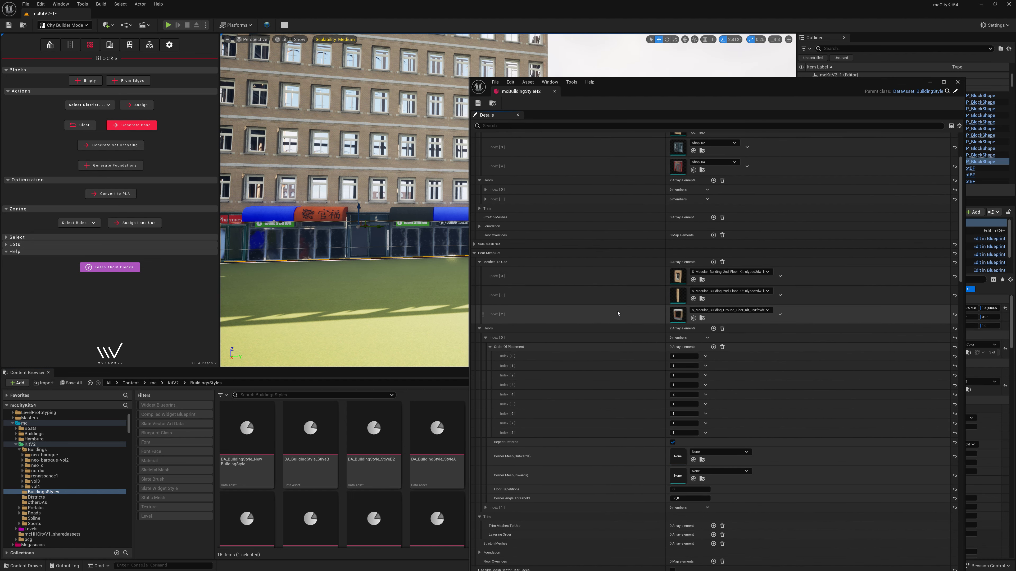
{"action": "scroll", "coordinate": [617, 313], "scroll_direction": "down", "scroll_amount": 4}
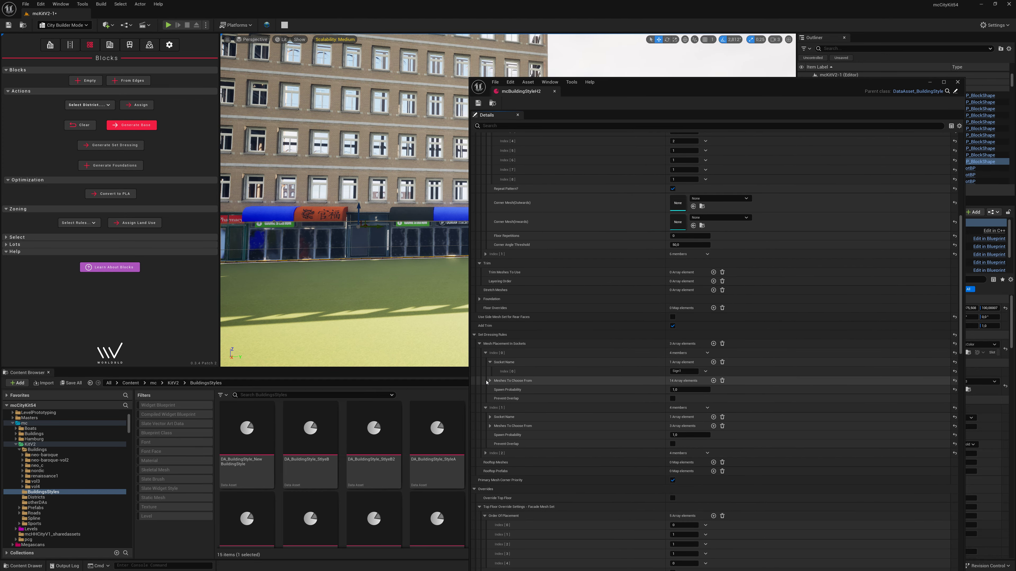
{"action": "left_click", "coordinate": [624, 378]}
{"action": "scroll", "coordinate": [641, 387], "scroll_direction": "down", "scroll_amount": 4}
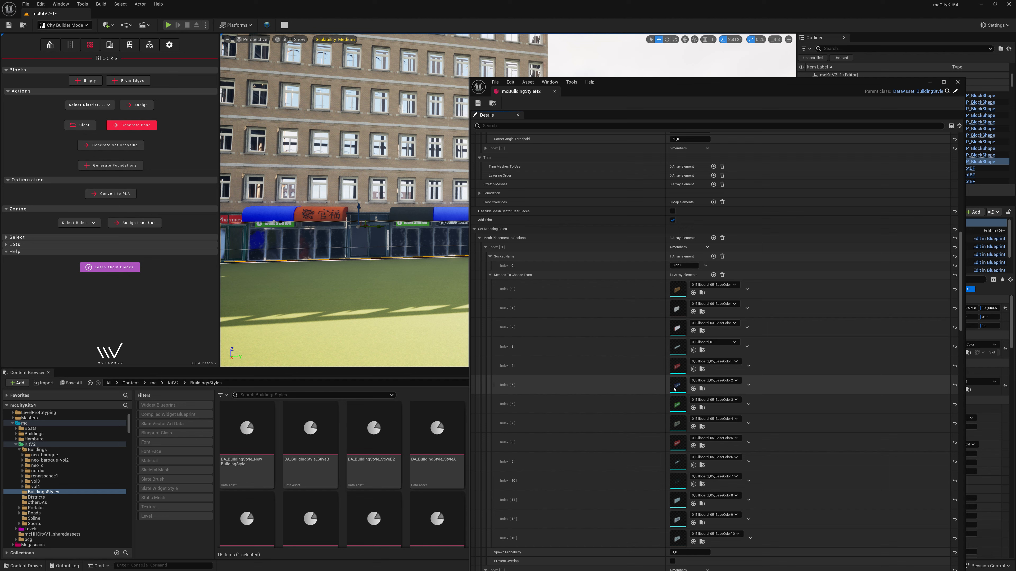
{"action": "left_click", "coordinate": [702, 370]}
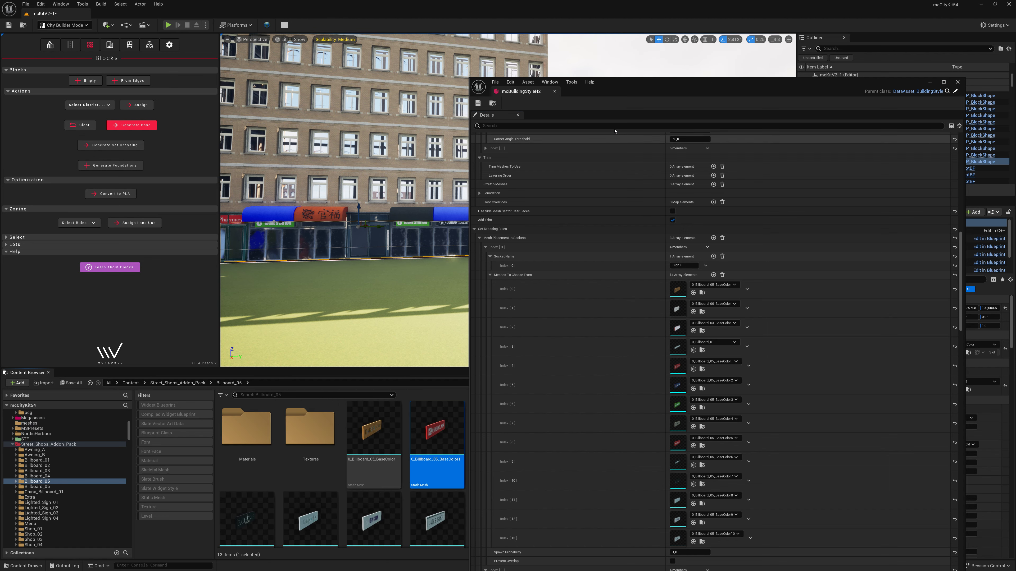
Step: Close the style editor and browse the Extra folder of billboard sign textures
{"action": "left_click", "coordinate": [956, 82]}
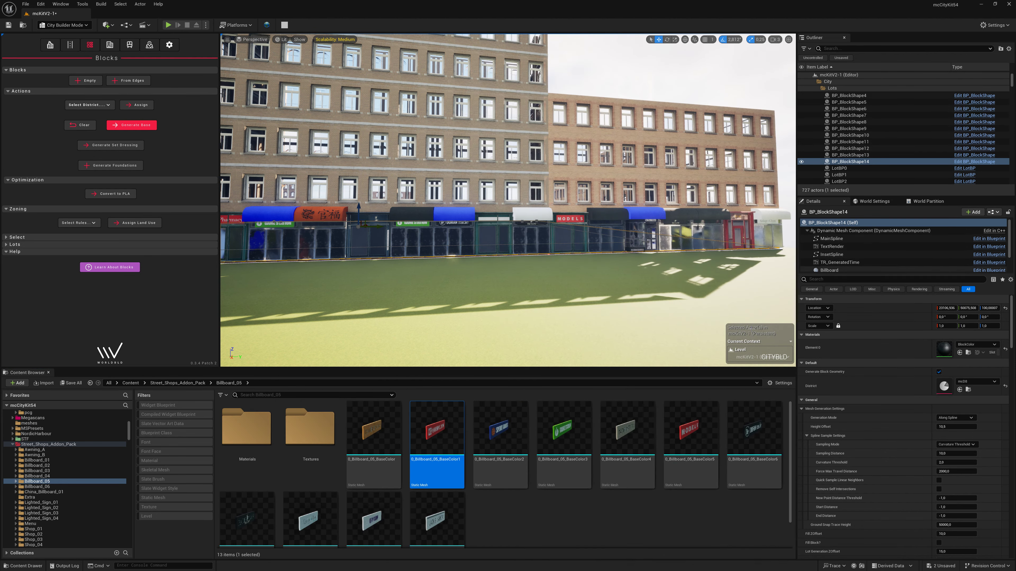
{"action": "scroll", "coordinate": [479, 480], "scroll_direction": "down", "scroll_amount": 1}
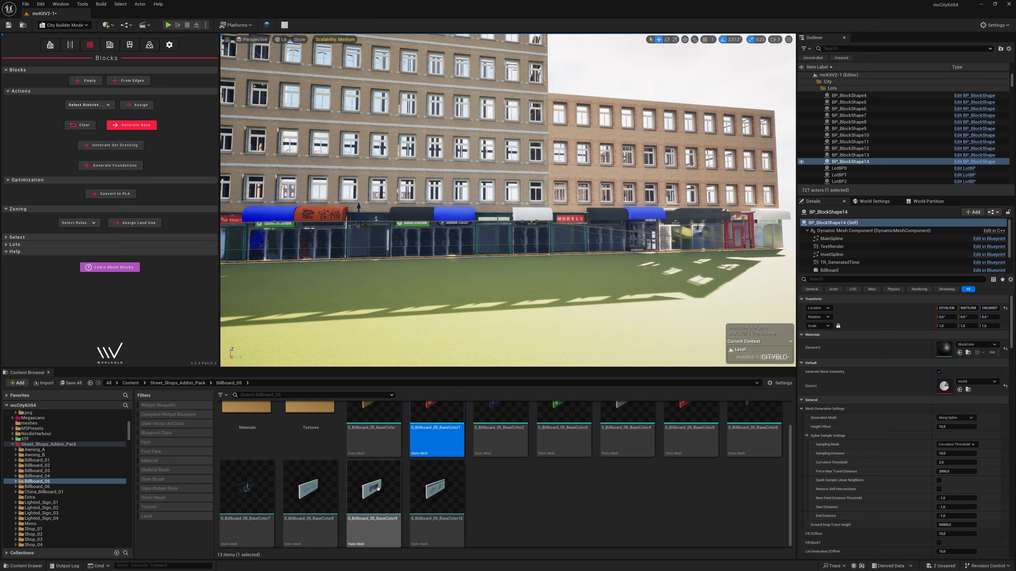
{"action": "scroll", "coordinate": [436, 480], "scroll_direction": "up", "scroll_amount": 1}
{"action": "scroll", "coordinate": [739, 462], "scroll_direction": "down", "scroll_amount": 1}
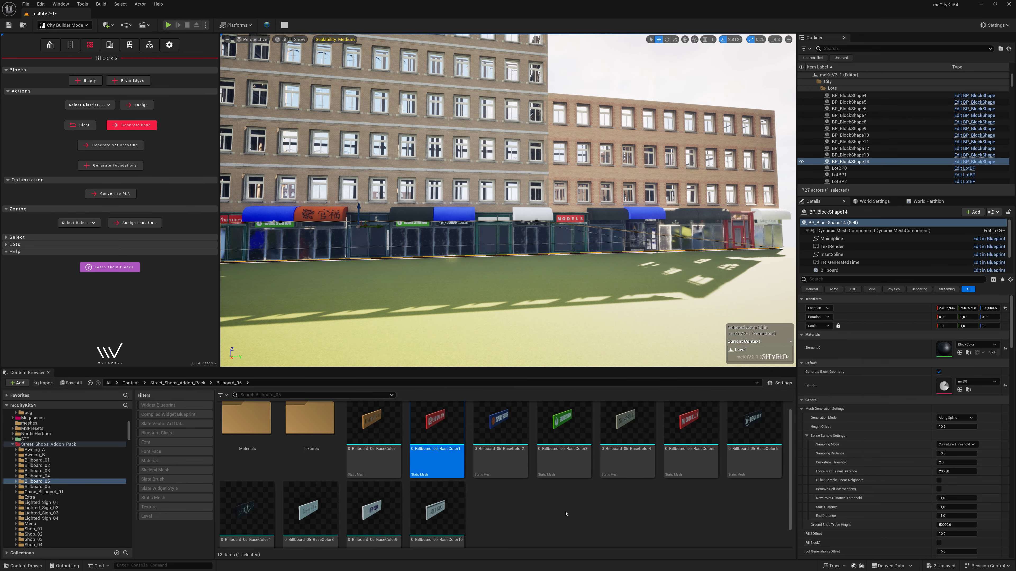
{"action": "left_click", "coordinate": [31, 499]}
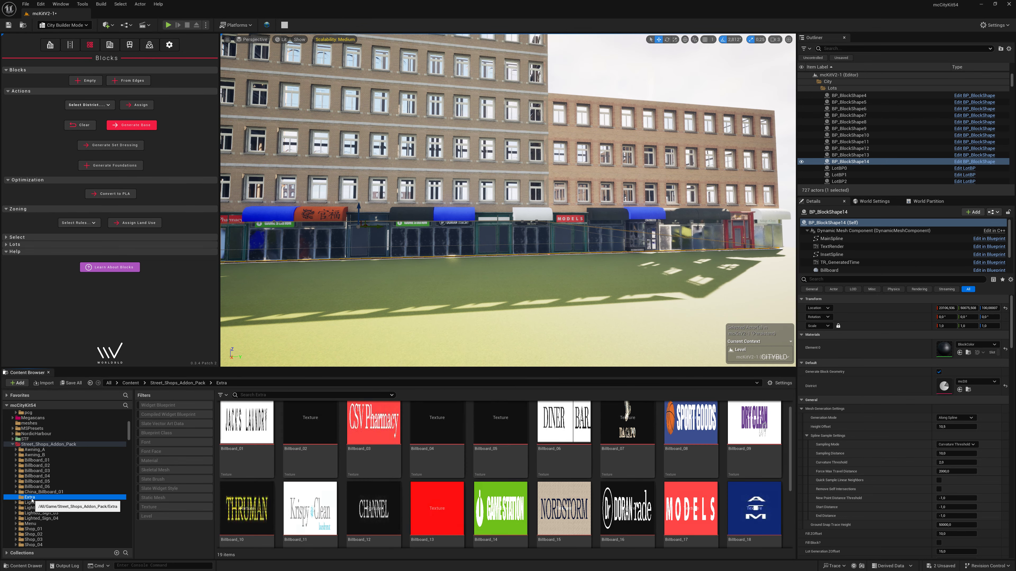
{"action": "scroll", "coordinate": [607, 443], "scroll_direction": "down", "scroll_amount": 1}
{"action": "scroll", "coordinate": [607, 443], "scroll_direction": "up", "scroll_amount": 1}
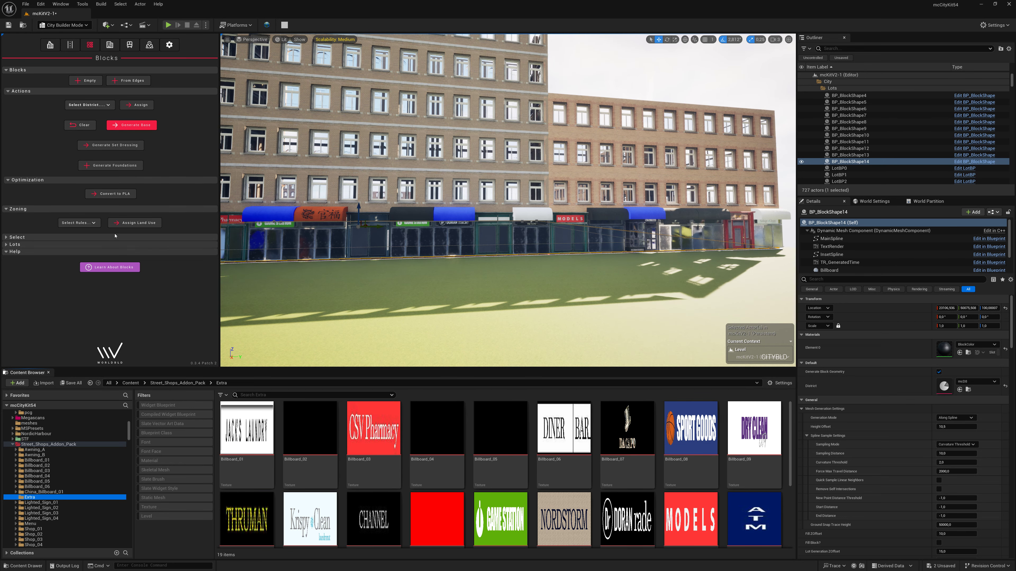
{"action": "scroll", "coordinate": [88, 492], "scroll_direction": "up", "scroll_amount": 10}
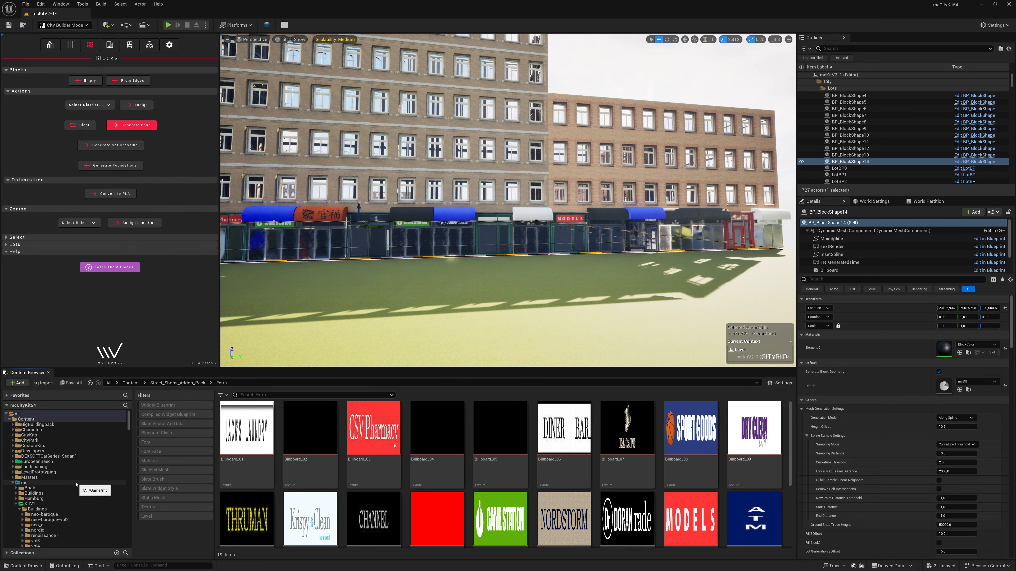
{"action": "scroll", "coordinate": [62, 500], "scroll_direction": "down", "scroll_amount": 1}
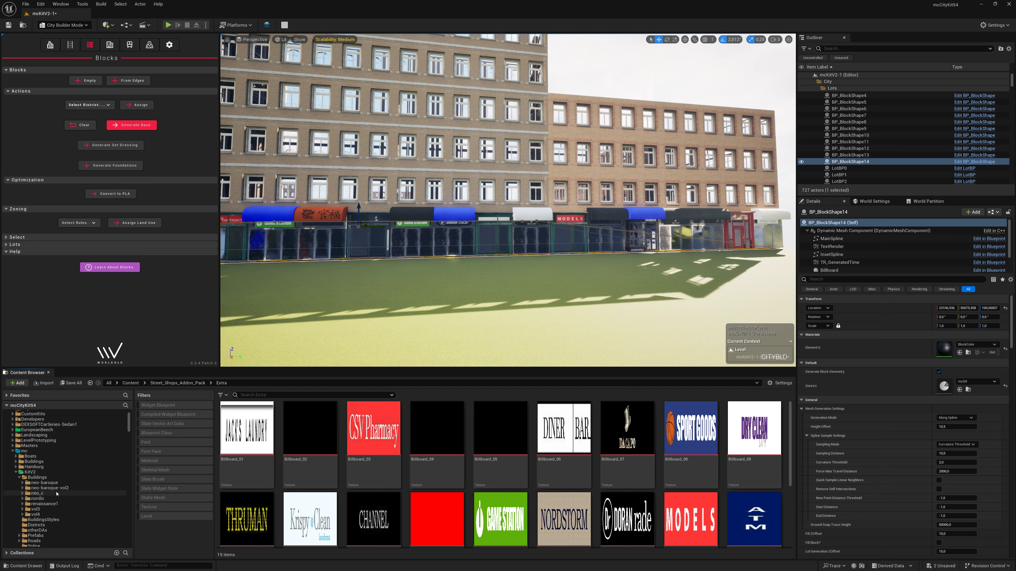
Step: List the style data assets in KitV2's BuildingsStyles folder
{"action": "left_click", "coordinate": [35, 473]}
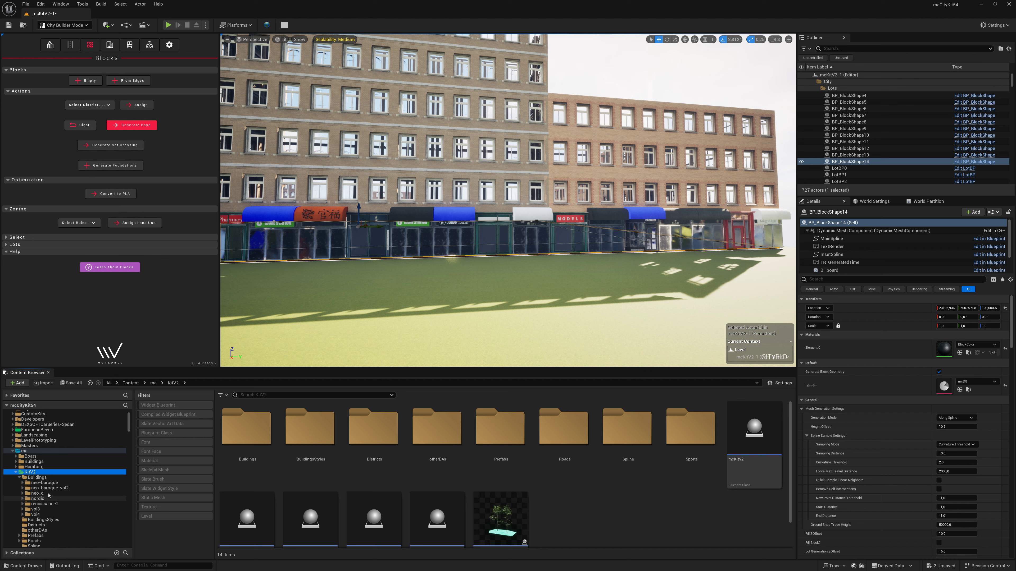
{"action": "left_click", "coordinate": [20, 477]}
{"action": "left_click", "coordinate": [43, 483]}
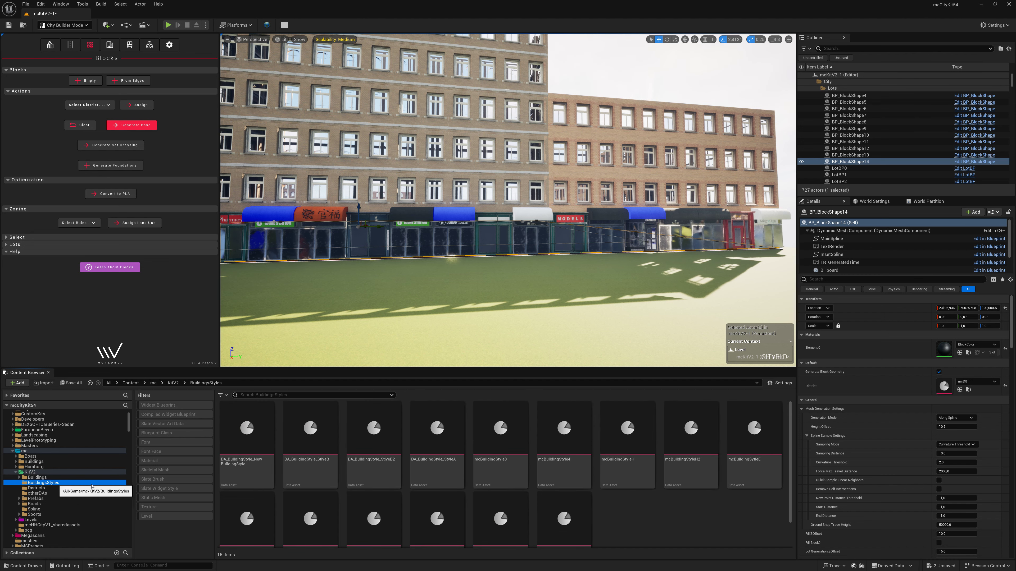
{"action": "scroll", "coordinate": [630, 482], "scroll_direction": "down", "scroll_amount": 1}
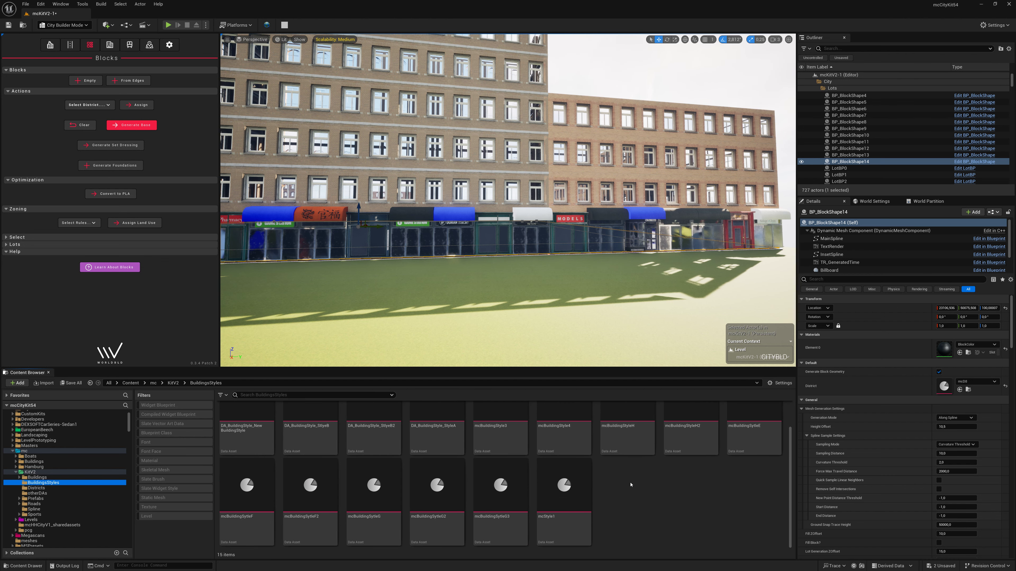
Step: Create a DataAsset_BuildingStyle data asset named mcBuildingStyleJ
{"action": "right_click", "coordinate": [628, 499]}
{"action": "type", "text": "data"}
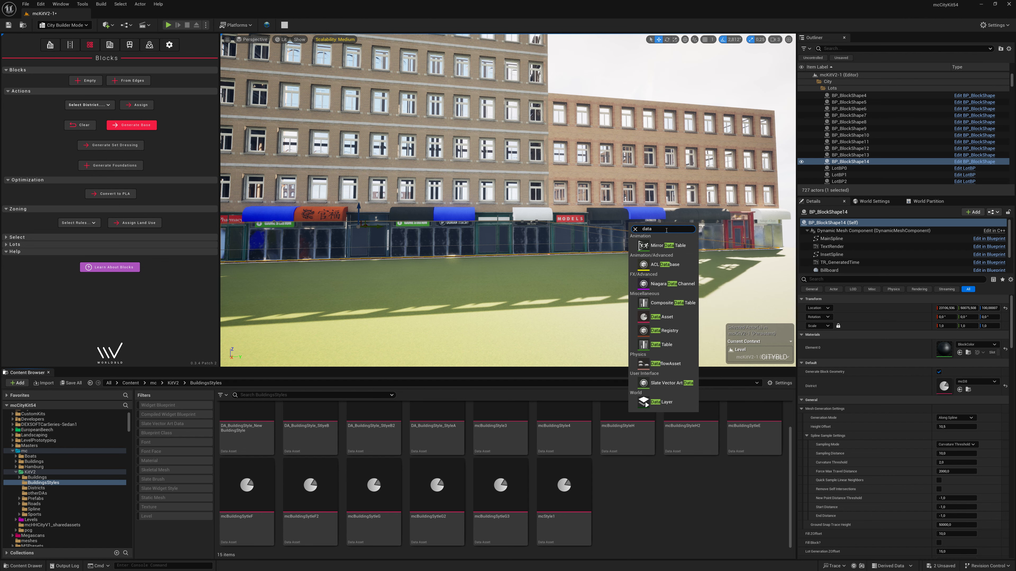
{"action": "left_click", "coordinate": [662, 316]}
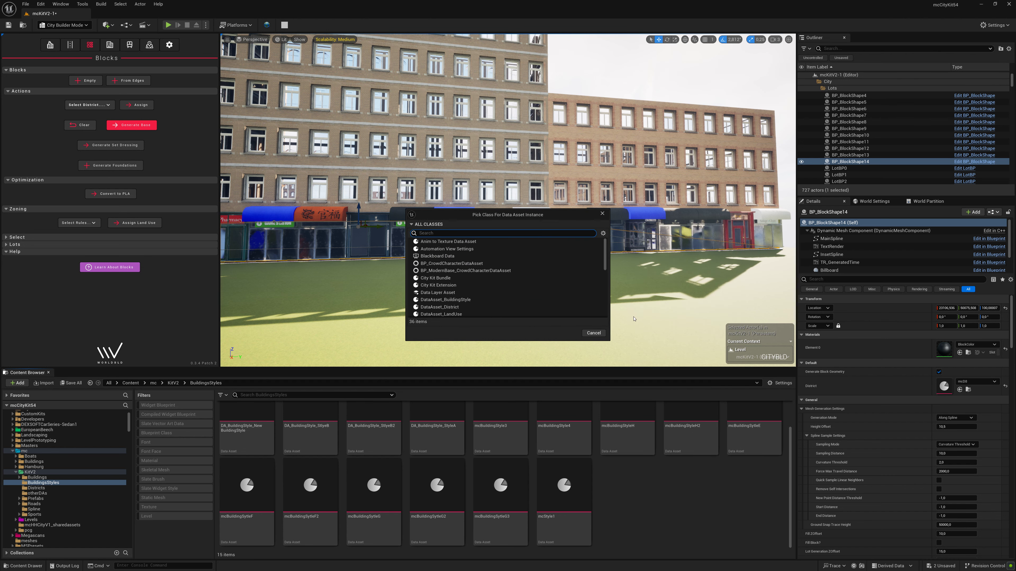
{"action": "left_click", "coordinate": [456, 299]}
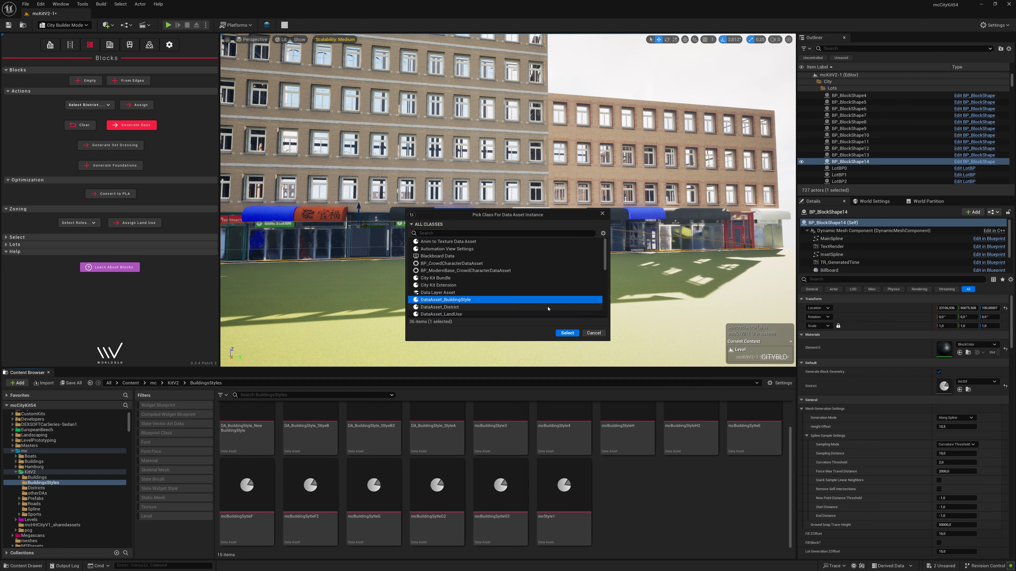
{"action": "left_click", "coordinate": [567, 333]}
{"action": "type", "text": "mcBuildingStyleJ"}
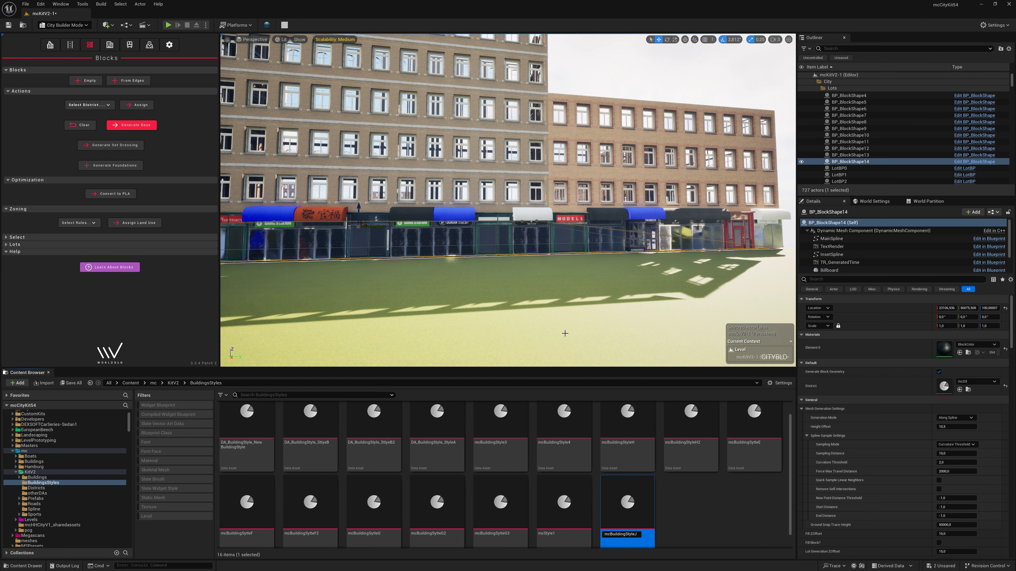
{"action": "key", "text": "Return"}
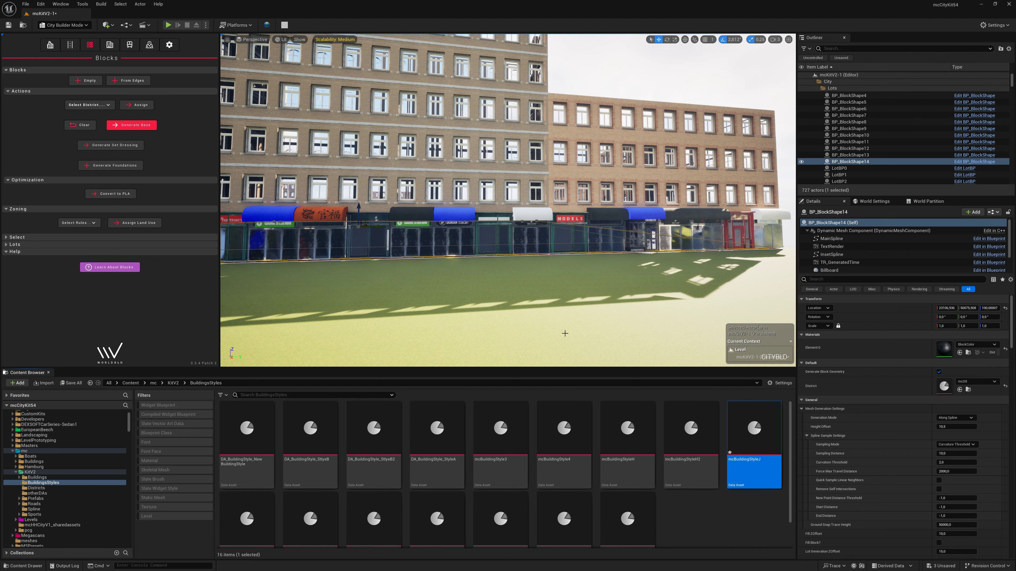
Step: Open mcBuildingStyleJ and add three empty Facade Meshes To Use slots
{"action": "double_click", "coordinate": [751, 475]}
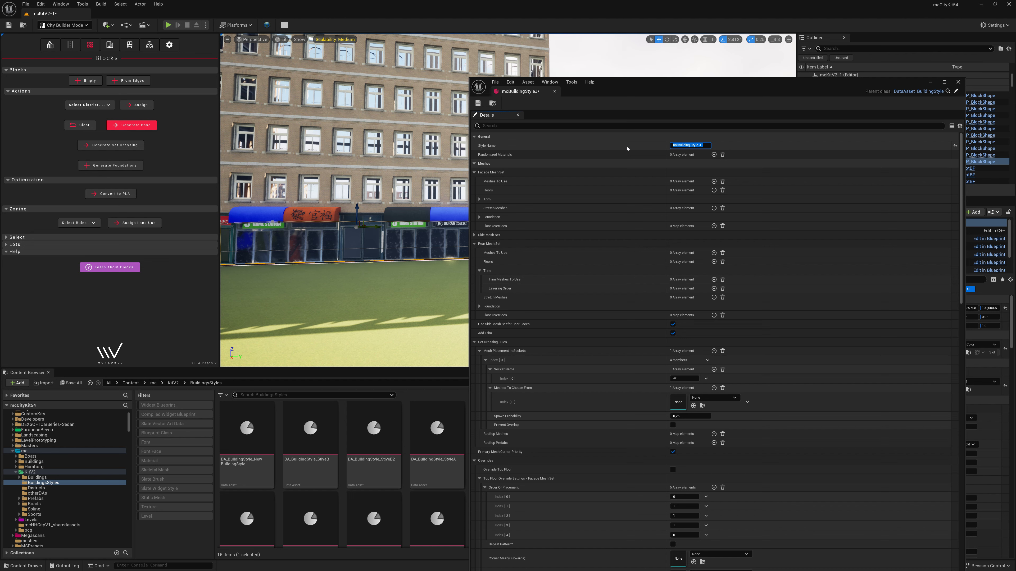
{"action": "left_click", "coordinate": [714, 182]}
{"action": "left_click", "coordinate": [714, 181]}
{"action": "left_click", "coordinate": [714, 181]}
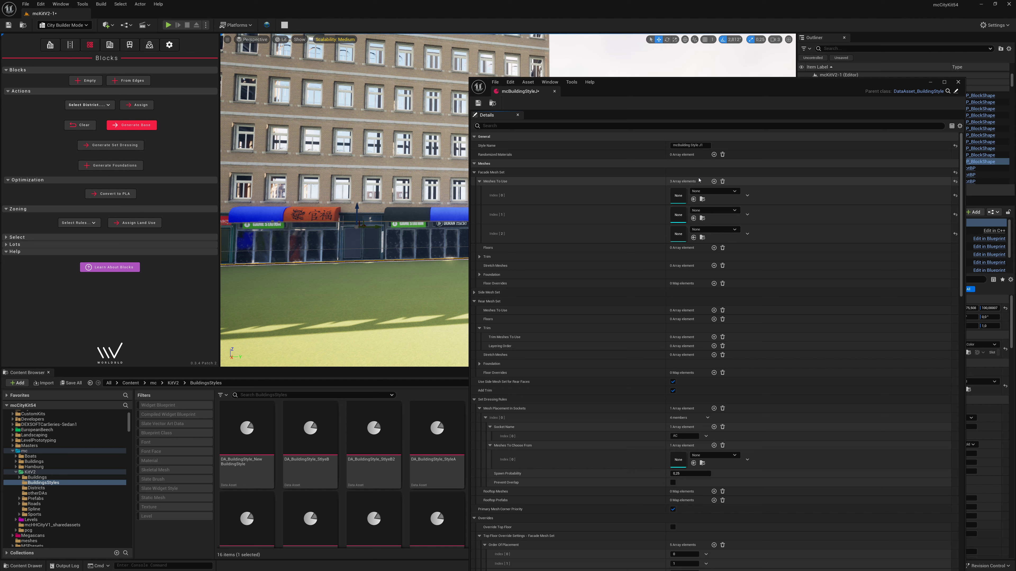
{"action": "scroll", "coordinate": [36, 504], "scroll_direction": "down", "scroll_amount": 2}
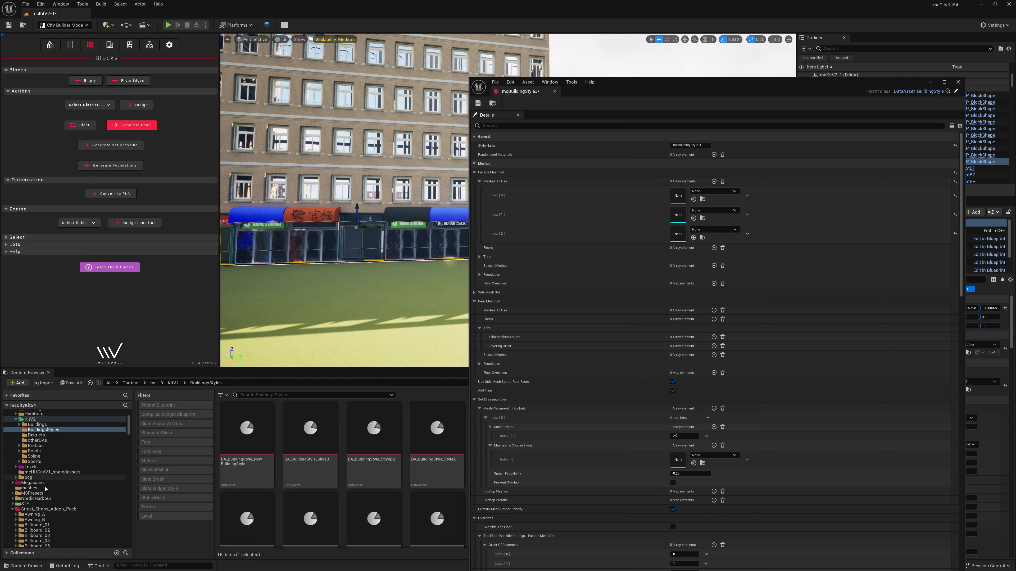
{"action": "scroll", "coordinate": [41, 503], "scroll_direction": "down", "scroll_amount": 2}
{"action": "scroll", "coordinate": [42, 502], "scroll_direction": "down", "scroll_amount": 2}
{"action": "scroll", "coordinate": [40, 508], "scroll_direction": "down", "scroll_amount": 1}
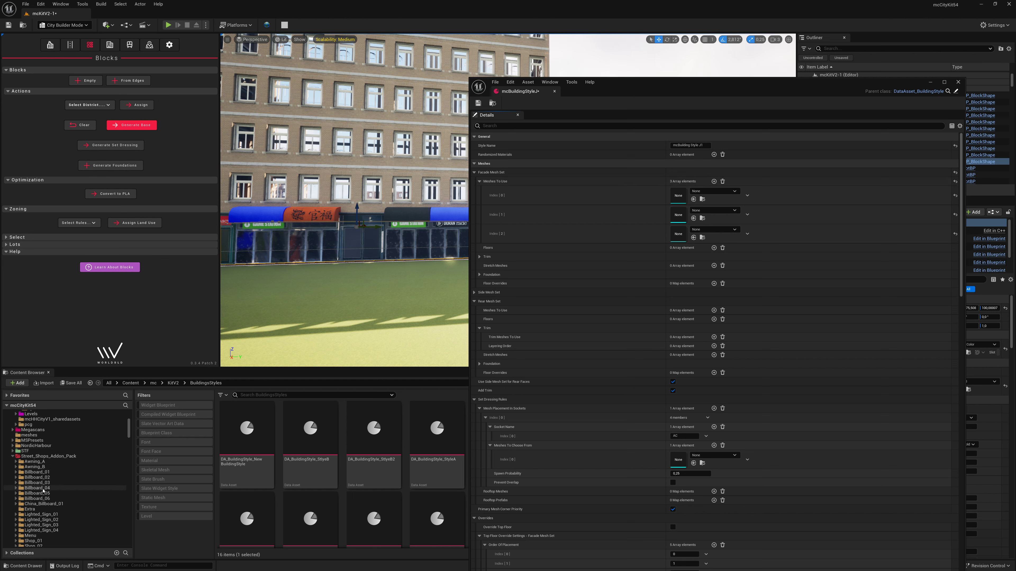
{"action": "scroll", "coordinate": [38, 512], "scroll_direction": "down", "scroll_amount": 2}
Step: Fill the facade slots with Shop_01, Shop_04 and Shop_05, and add a Floors entry
{"action": "left_click", "coordinate": [38, 510]}
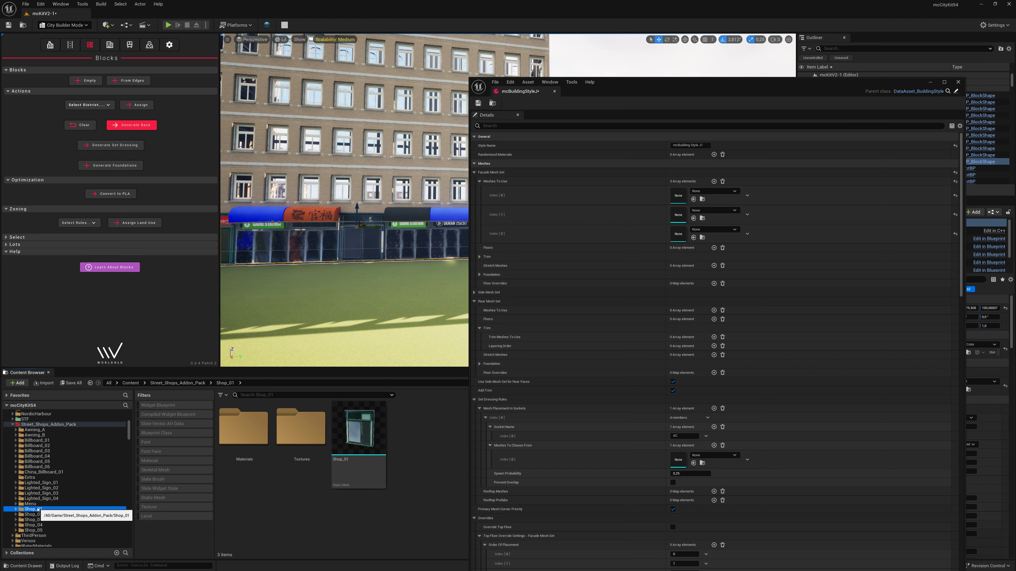
{"action": "left_click_drag", "start_coordinate": [359, 430], "coordinate": [680, 197]}
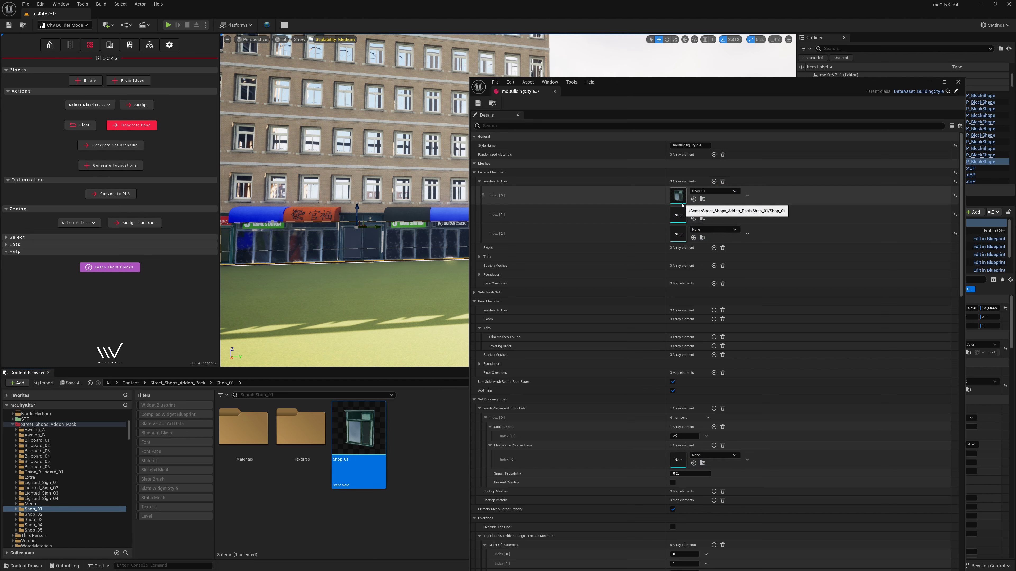
{"action": "left_click", "coordinate": [36, 515]}
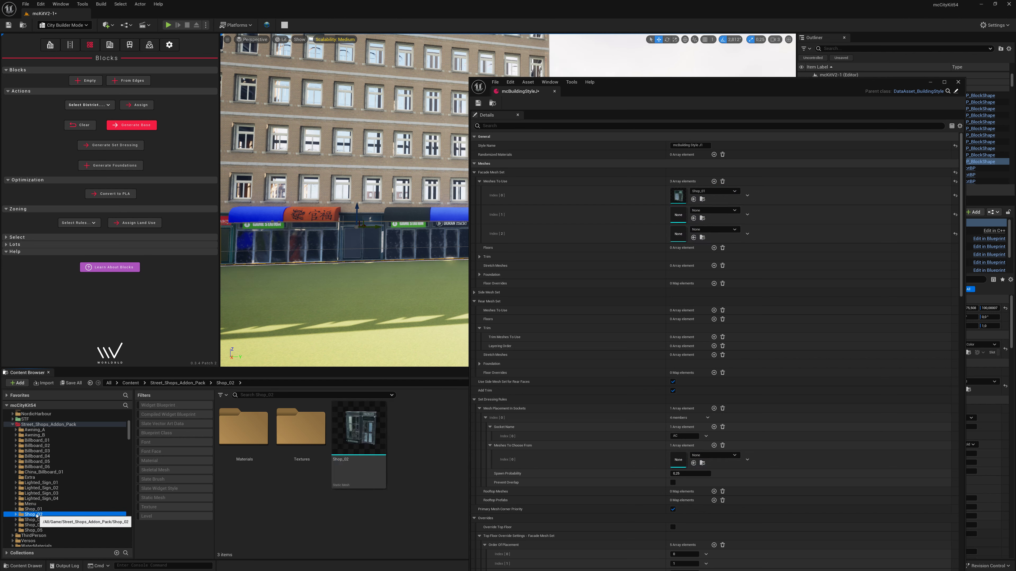
{"action": "left_click", "coordinate": [34, 520]}
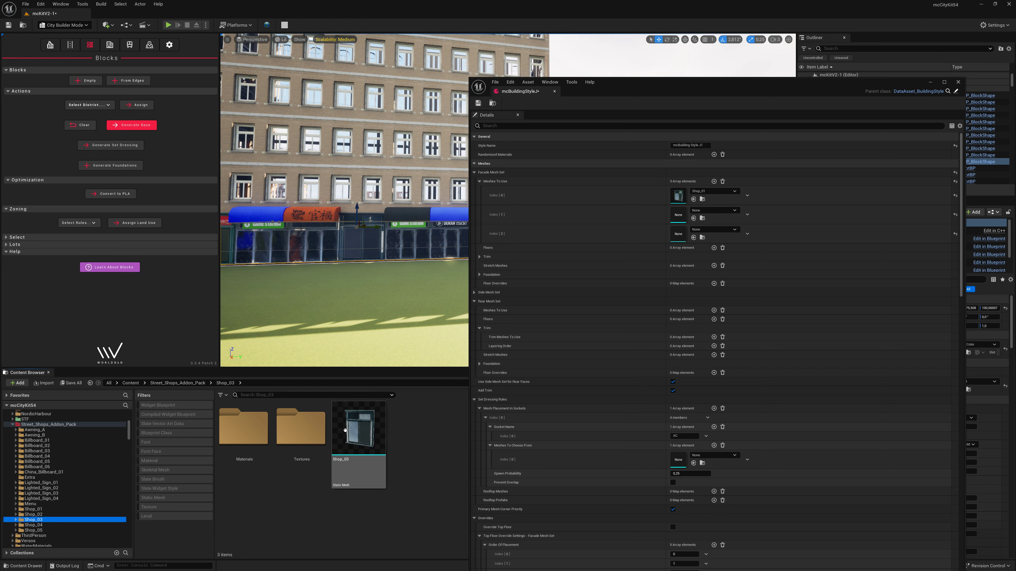
{"action": "left_click", "coordinate": [33, 526]}
{"action": "left_click_drag", "start_coordinate": [358, 428], "coordinate": [714, 212]}
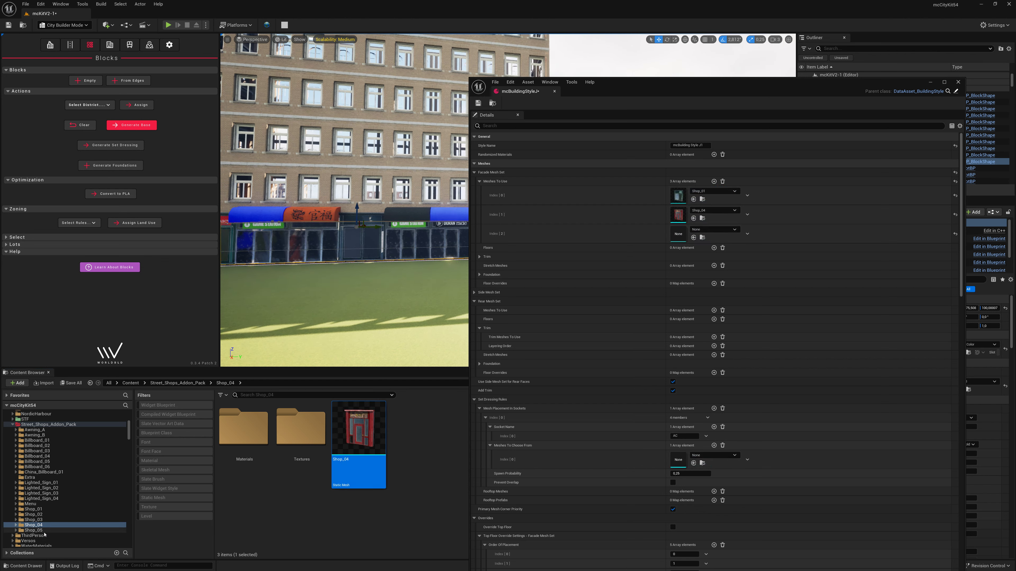
{"action": "left_click", "coordinate": [33, 530]}
{"action": "left_click_drag", "start_coordinate": [358, 428], "coordinate": [686, 234]}
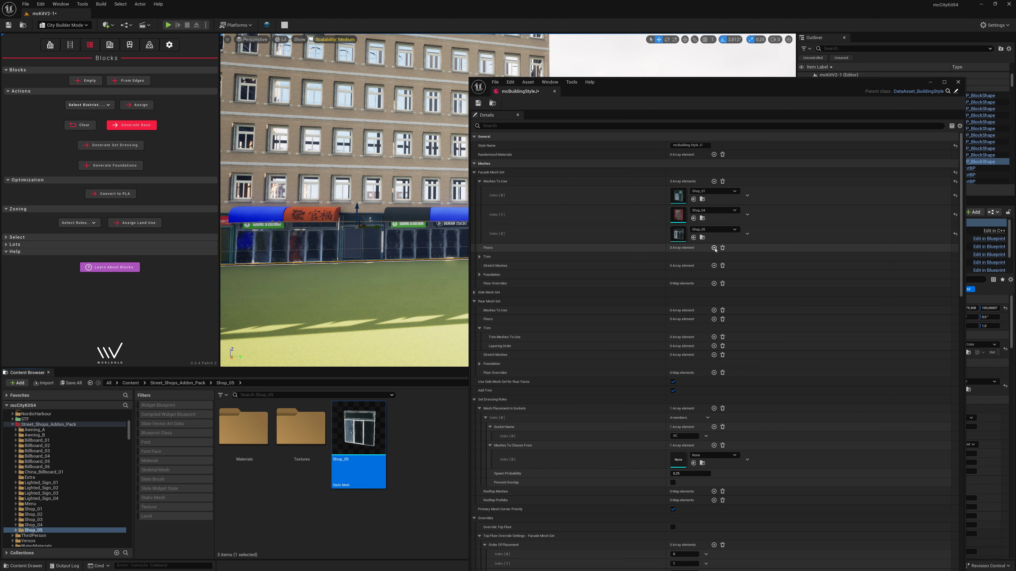
{"action": "left_click", "coordinate": [714, 248]}
Step: Clear Floors Index[0]'s Order Of Placement and add four entries, entering 1
{"action": "left_click", "coordinate": [485, 257]}
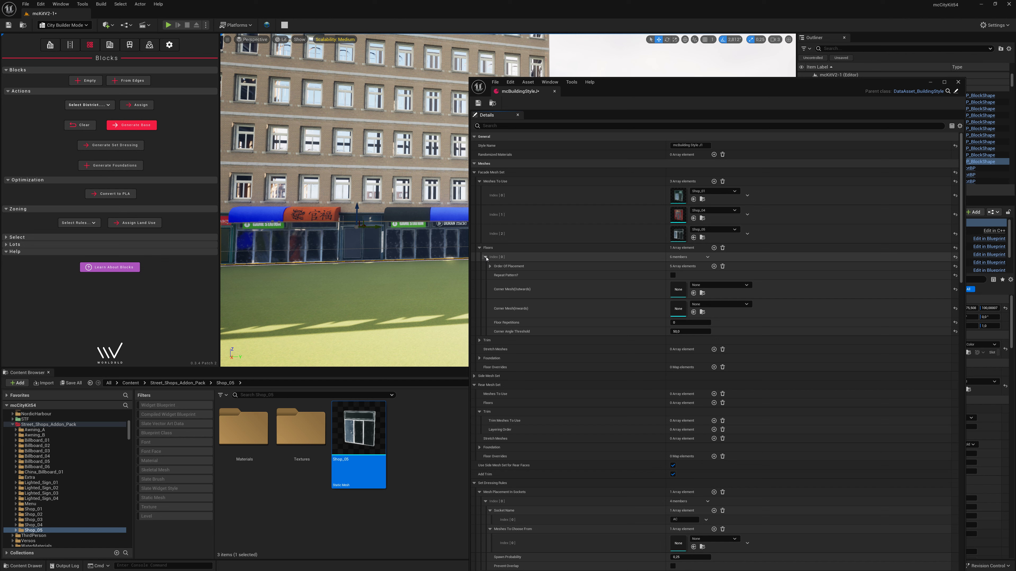
{"action": "left_click", "coordinate": [489, 266]}
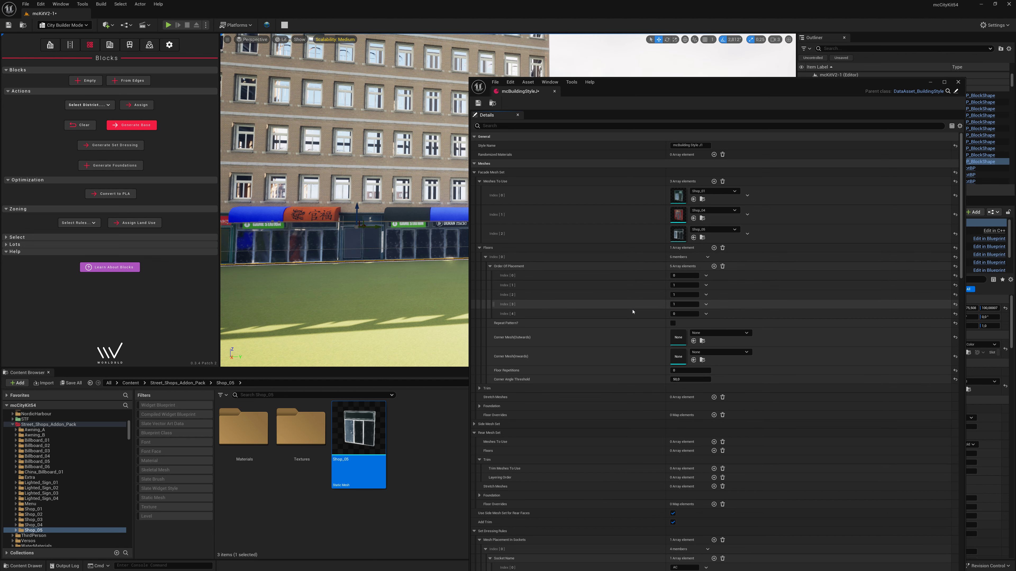
{"action": "left_click", "coordinate": [672, 323]}
{"action": "left_click", "coordinate": [723, 267]}
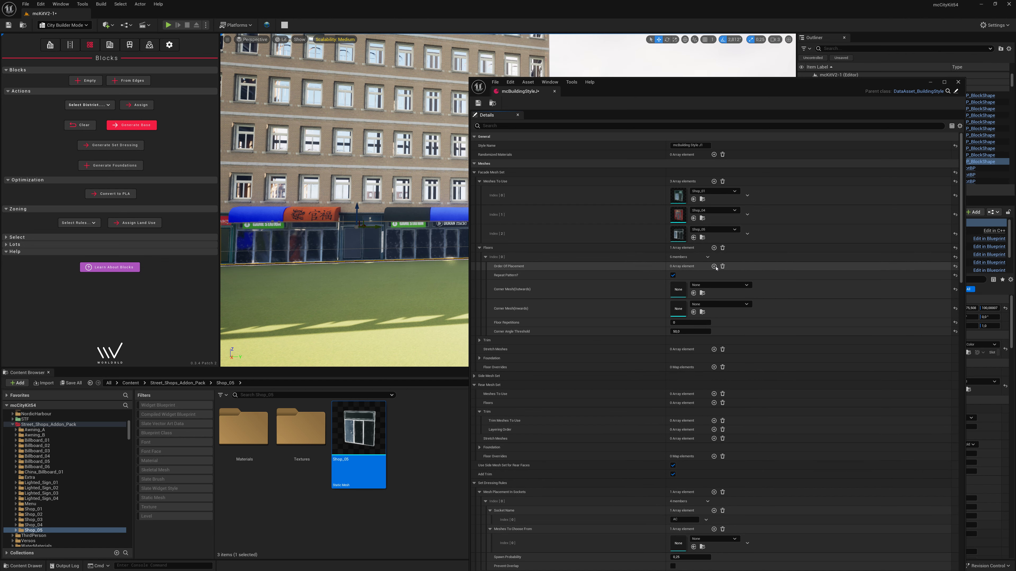
{"action": "left_click", "coordinate": [715, 266]}
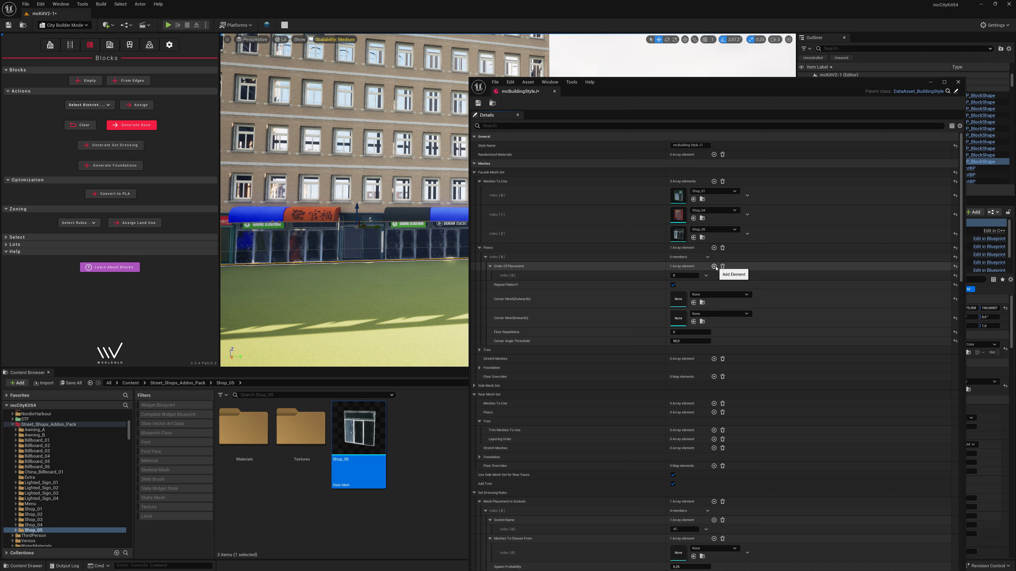
{"action": "left_click", "coordinate": [714, 266]}
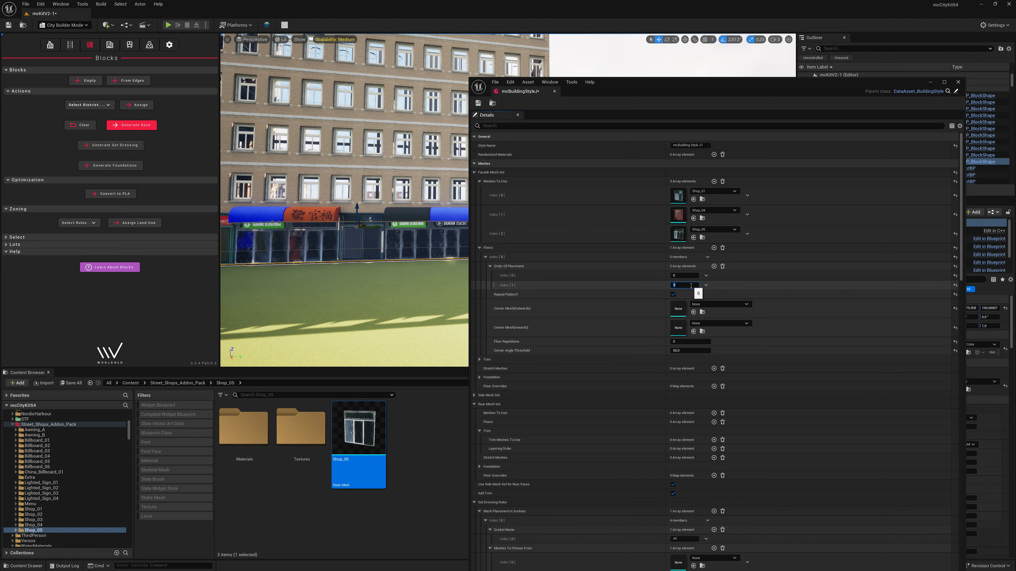
{"action": "left_click", "coordinate": [714, 267]}
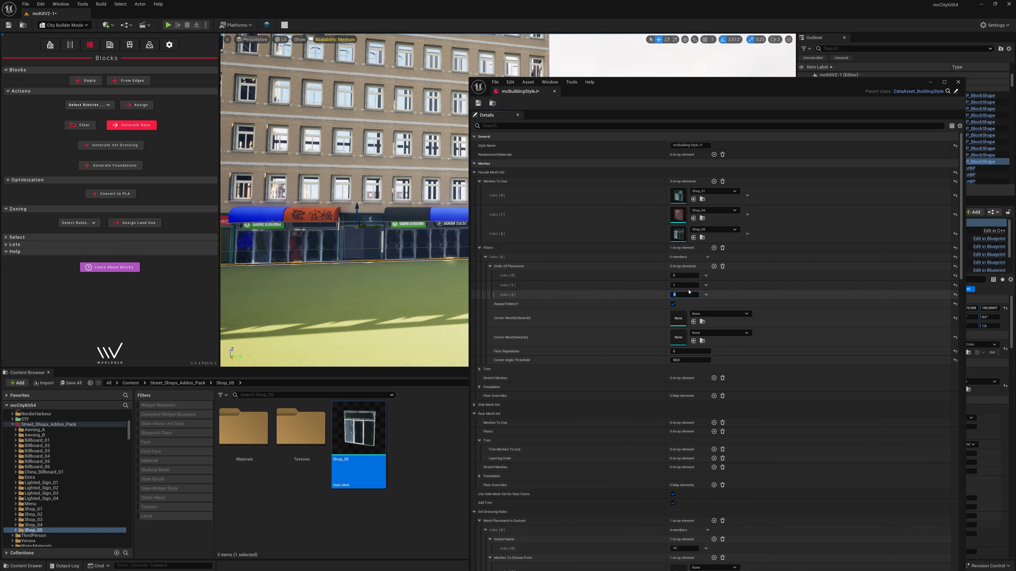
{"action": "type", "text": "1"}
{"action": "left_click", "coordinate": [714, 266]}
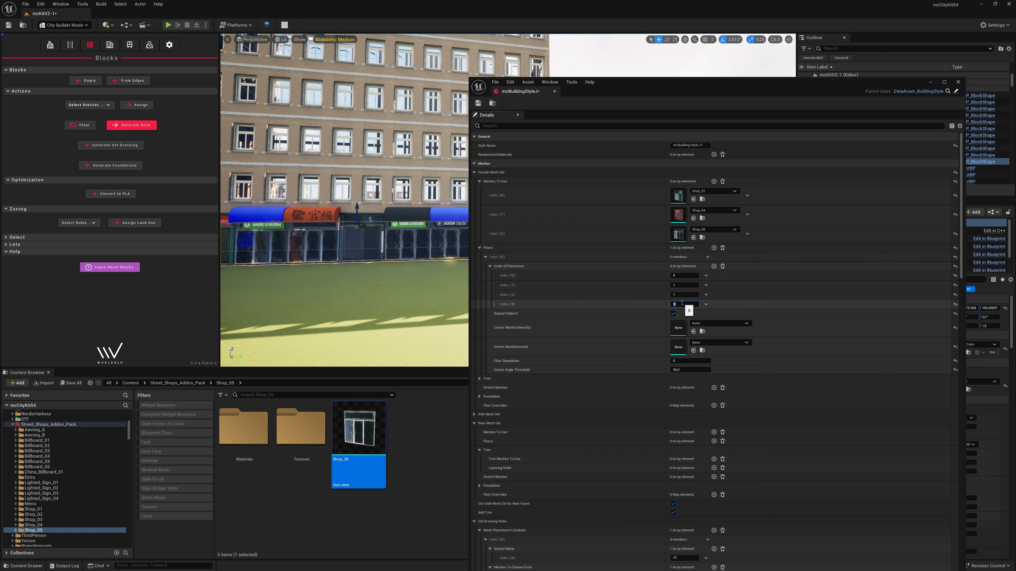
Step: Enter 21 in the second placement entry and add fifth and sixth entries set to 2
{"action": "left_click", "coordinate": [684, 285]}
{"action": "type", "text": "2"}
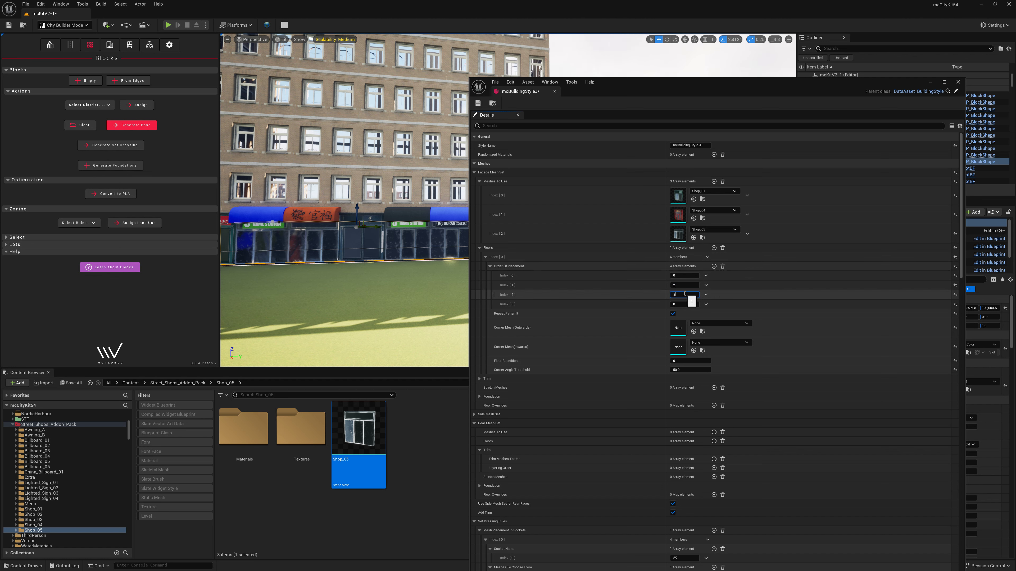
{"action": "type", "text": "1"}
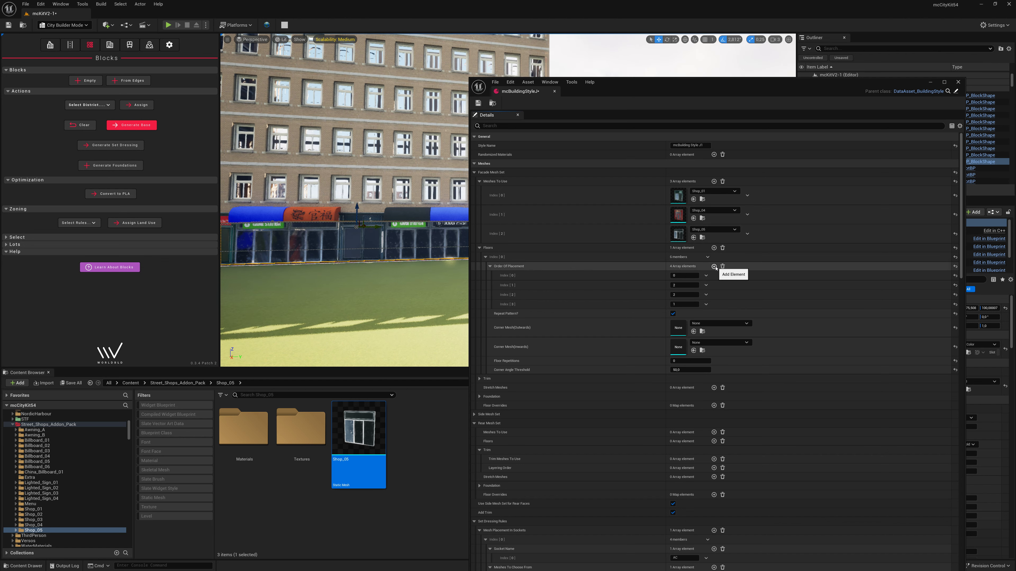
{"action": "left_click", "coordinate": [714, 266]}
{"action": "left_click", "coordinate": [678, 314]}
{"action": "type", "text": "2"}
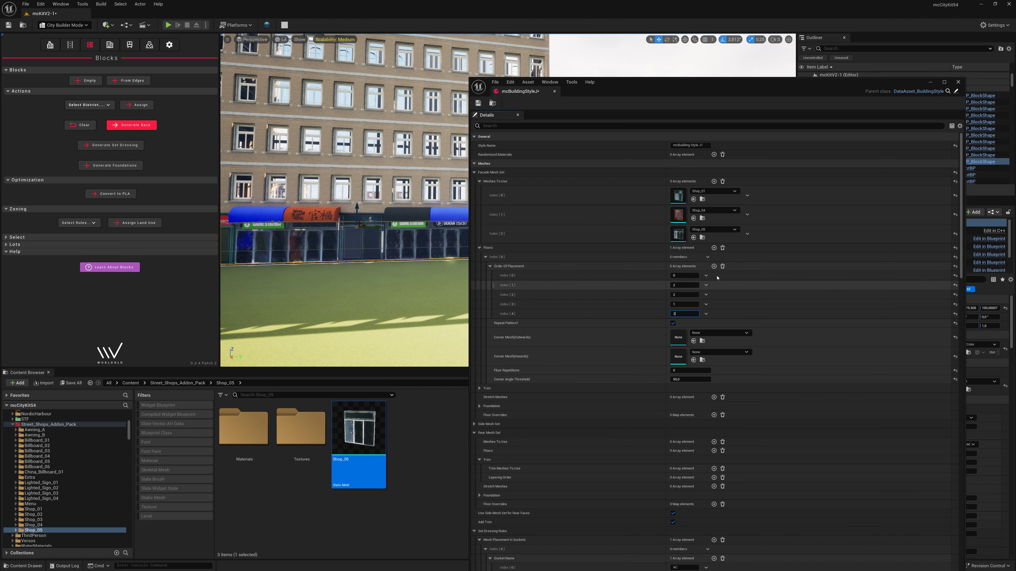
{"action": "left_click", "coordinate": [714, 266]}
{"action": "left_click", "coordinate": [682, 322]}
{"action": "type", "text": "2"}
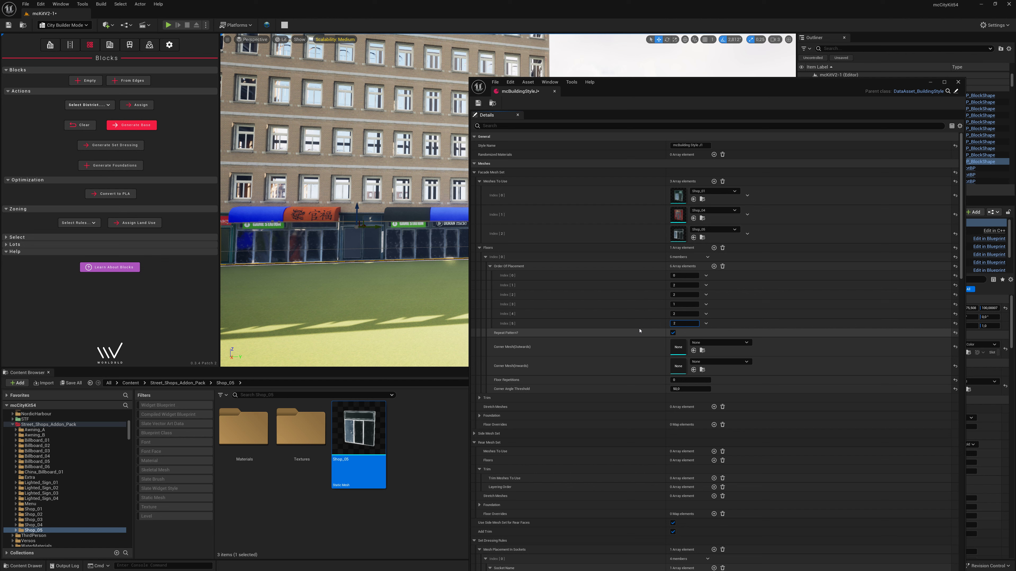
{"action": "left_click", "coordinate": [486, 258]}
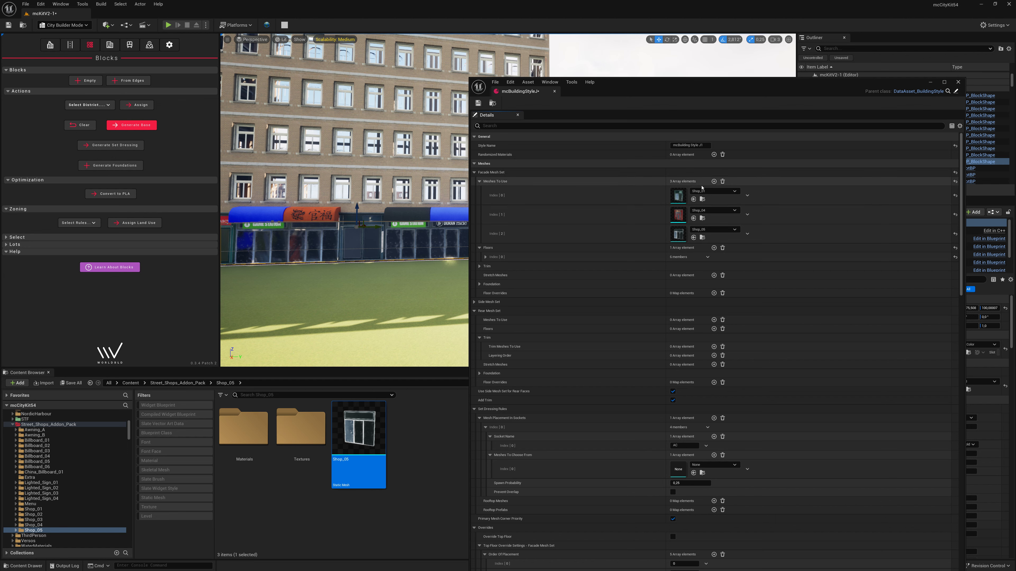
Step: Add a fourth facade mesh slot holding the neo_c 2nd-floor kit wall mesh
{"action": "left_click", "coordinate": [714, 182]}
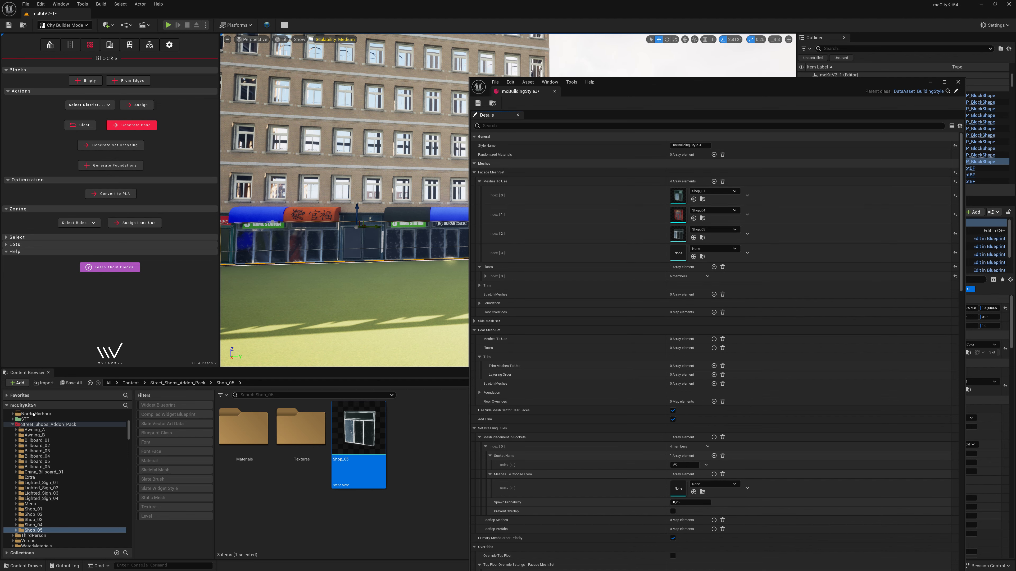
{"action": "scroll", "coordinate": [34, 472], "scroll_direction": "up", "scroll_amount": 10}
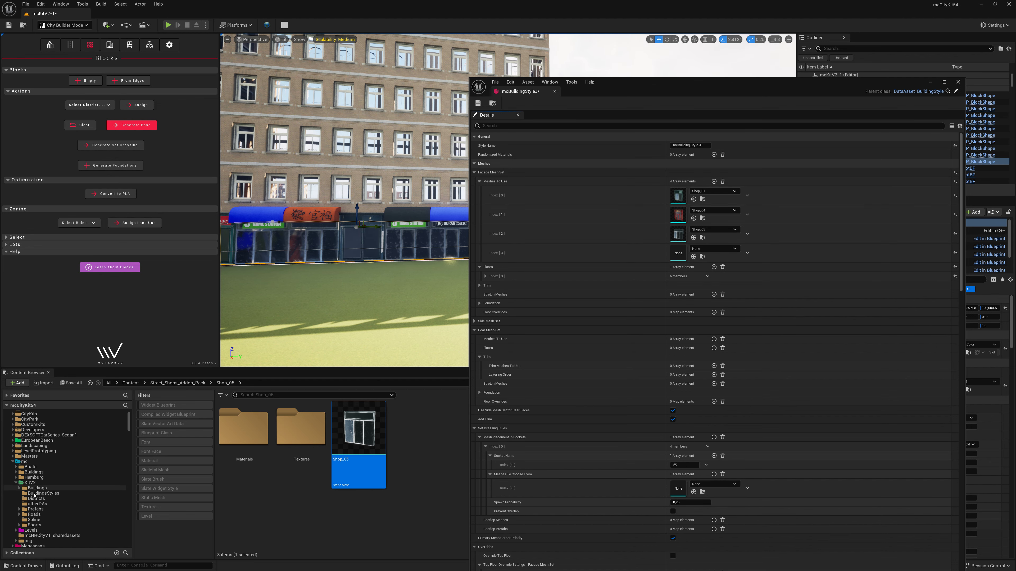
{"action": "double_click", "coordinate": [34, 488]}
{"action": "left_click", "coordinate": [33, 504]}
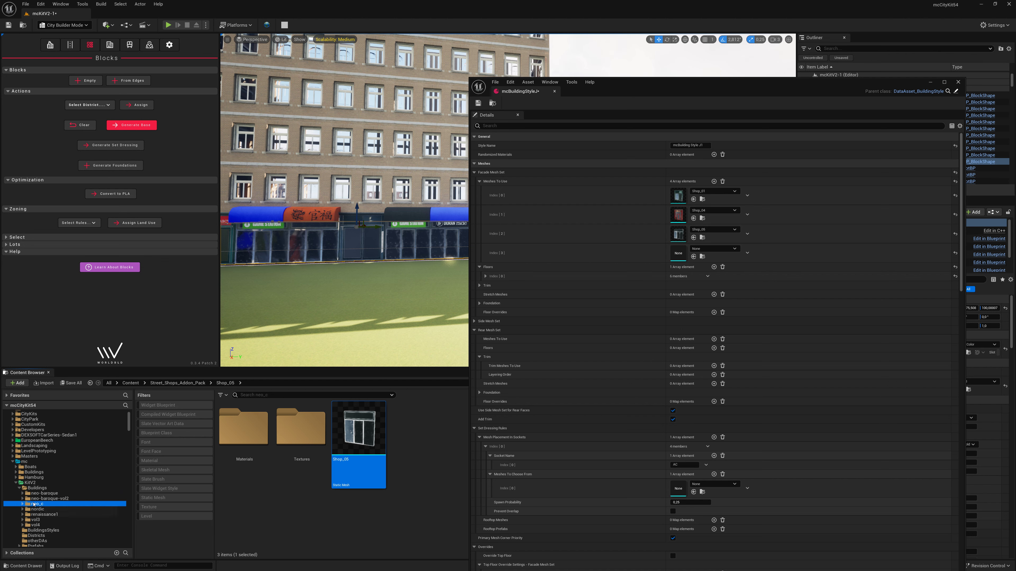
{"action": "double_click", "coordinate": [33, 505]}
{"action": "left_click", "coordinate": [49, 520]}
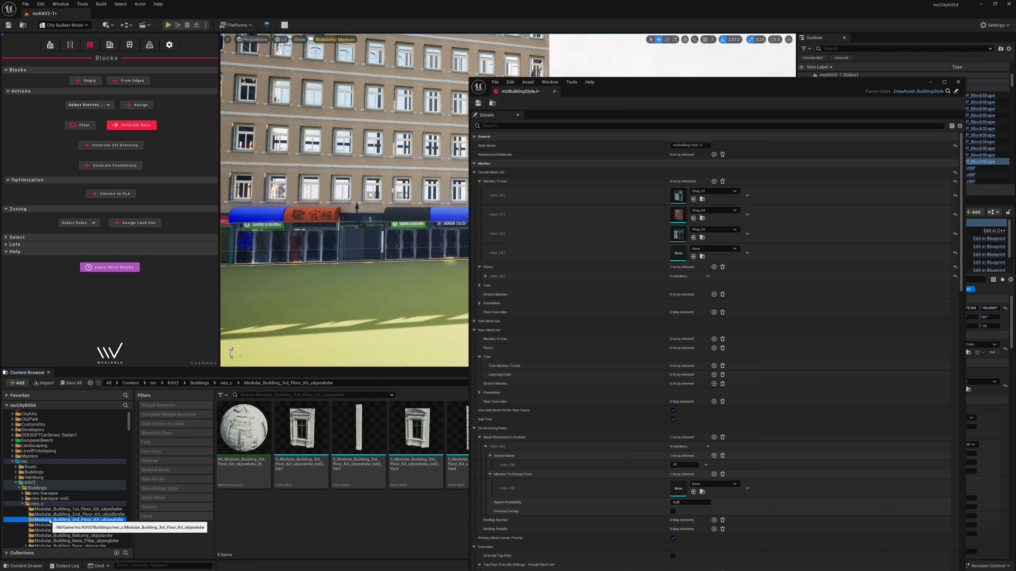
{"action": "left_click", "coordinate": [60, 515]}
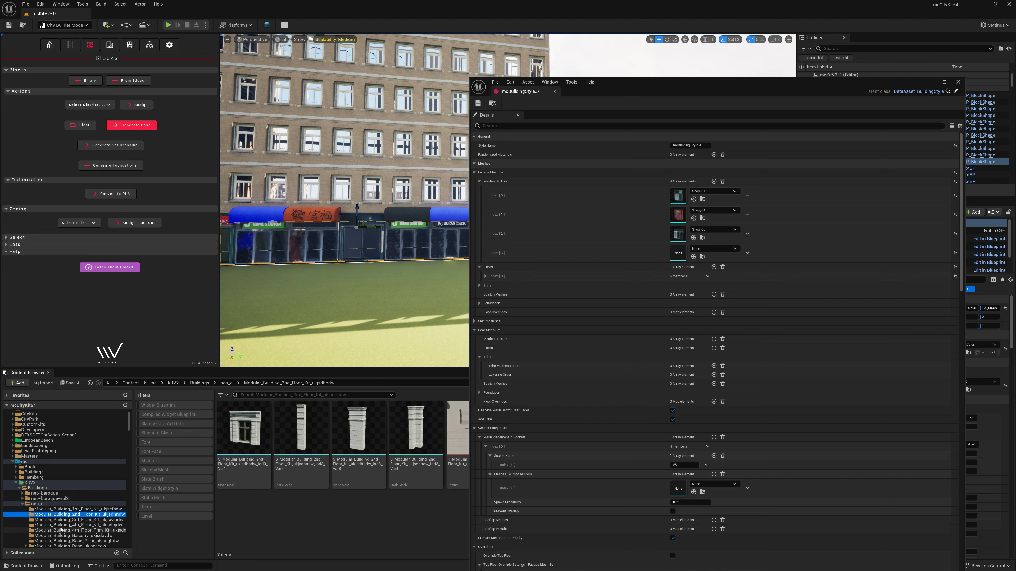
{"action": "left_click", "coordinate": [79, 520]}
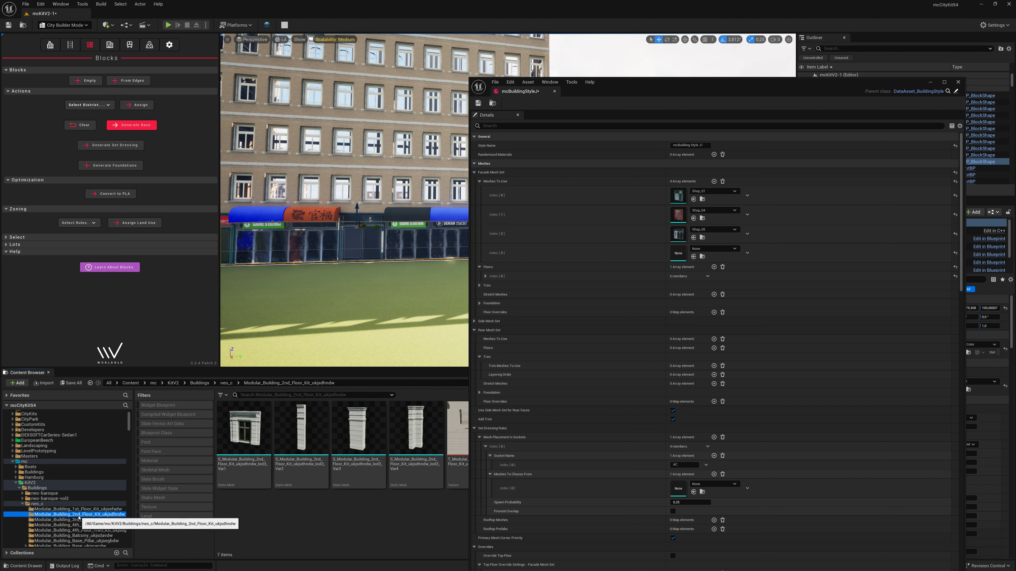
{"action": "left_click", "coordinate": [79, 515]}
{"action": "mouse_move", "coordinate": [248, 433]}
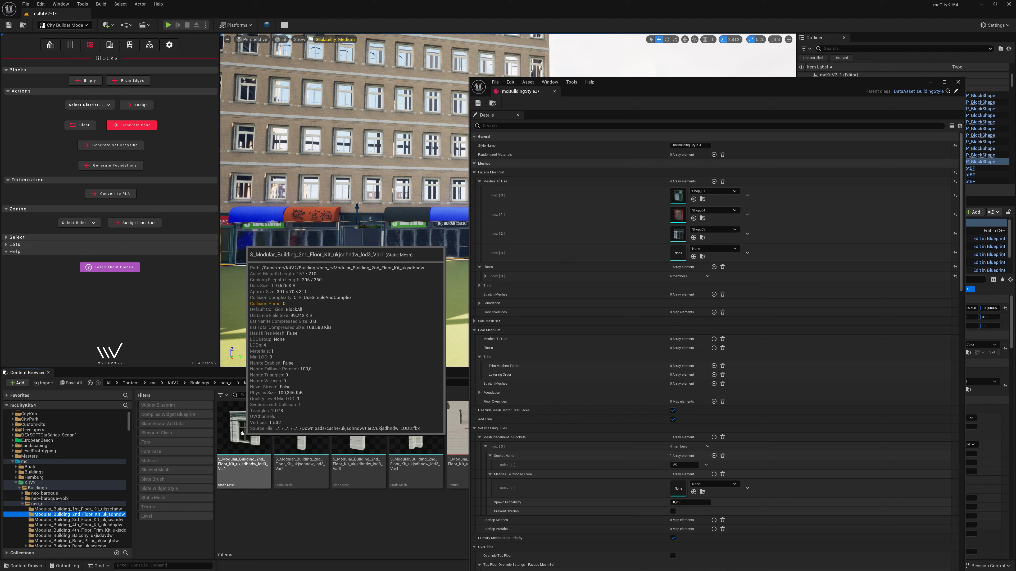
{"action": "left_click_drag", "start_coordinate": [242, 433], "coordinate": [696, 255]}
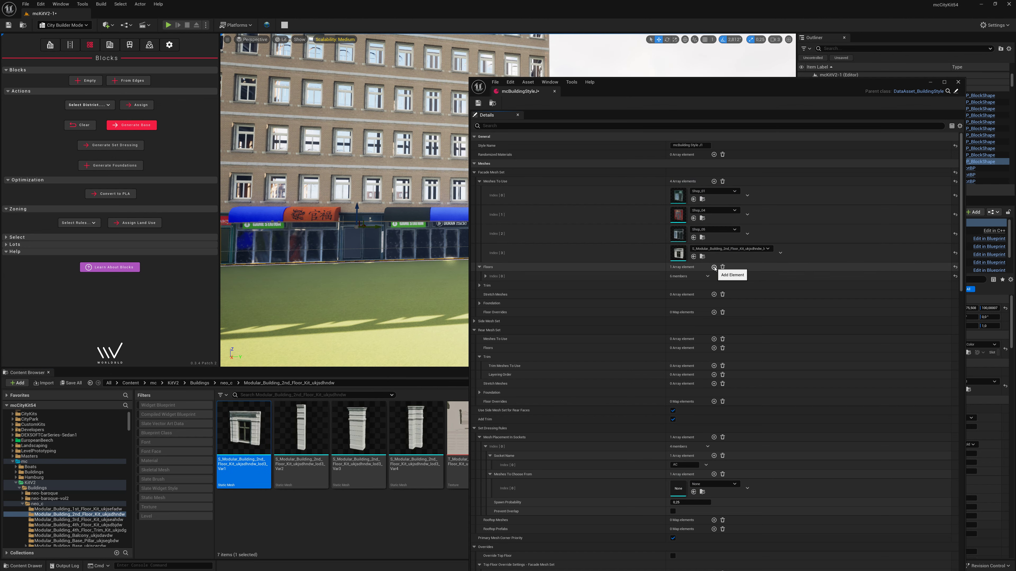
Step: Add a second Floors entry with Repeat Pattern and a single placement entry, then save
{"action": "left_click", "coordinate": [714, 267]}
{"action": "left_click", "coordinate": [485, 286]}
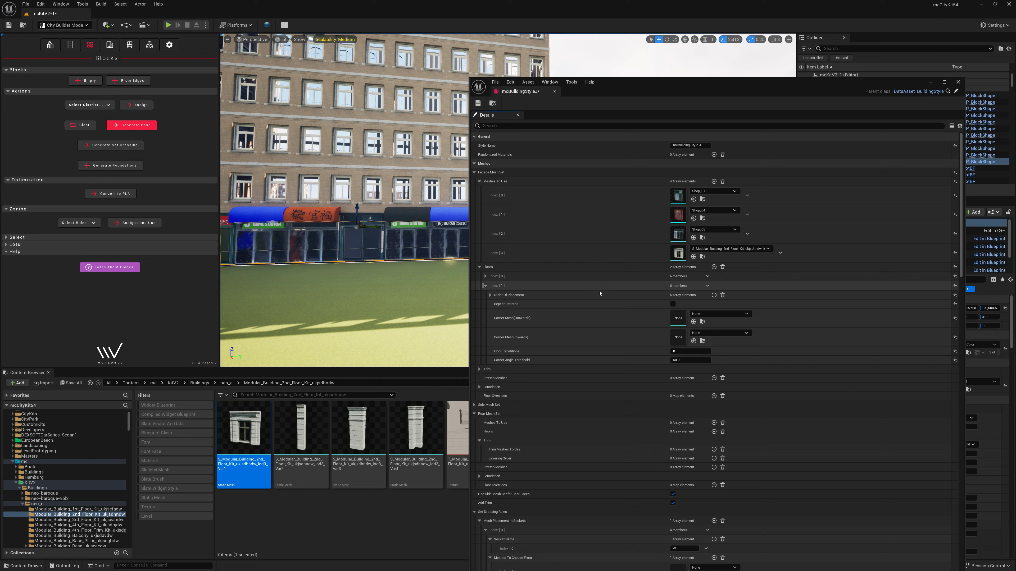
{"action": "left_click", "coordinate": [723, 296]}
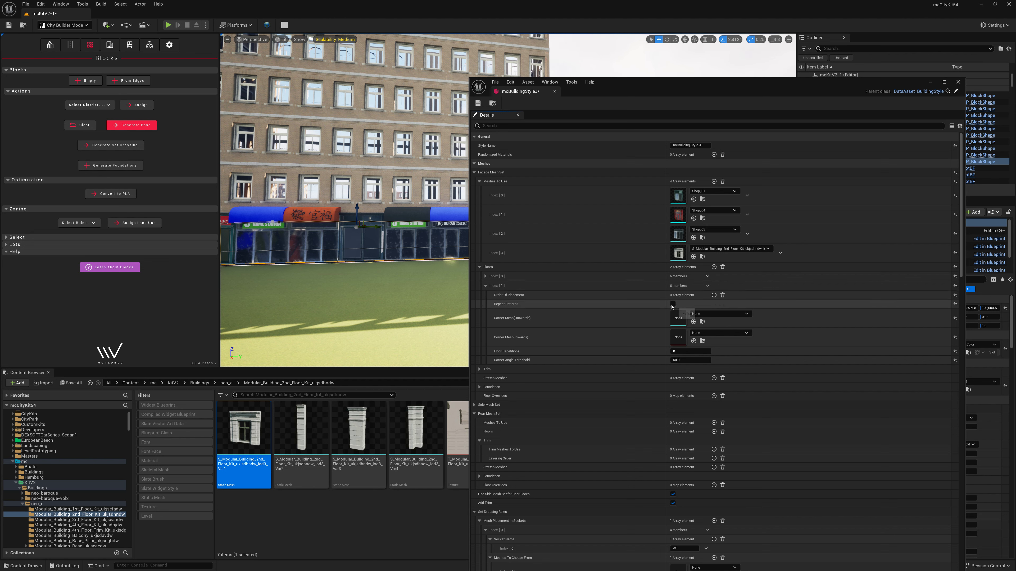
{"action": "left_click", "coordinate": [673, 304]}
{"action": "left_click", "coordinate": [714, 295]}
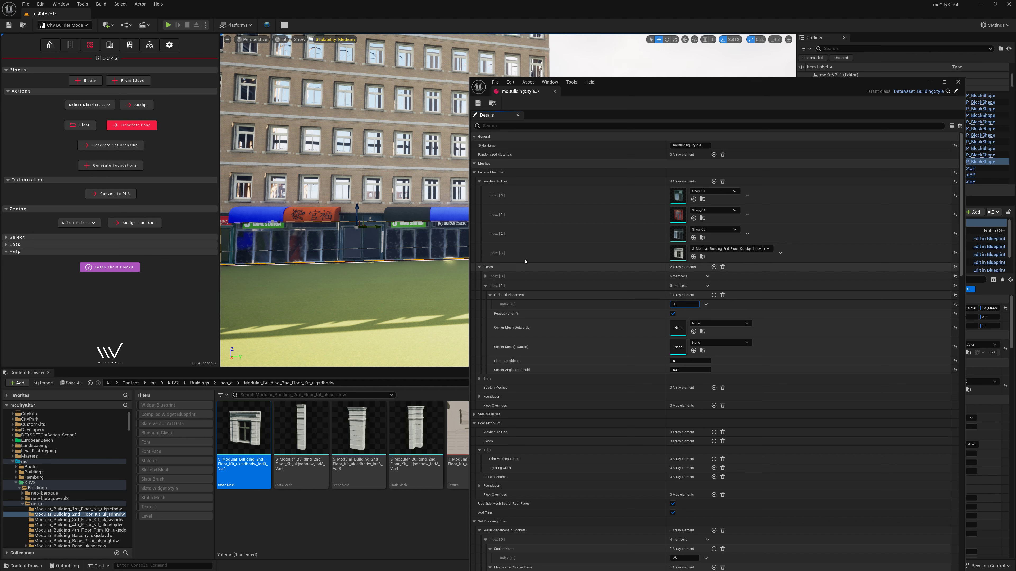
{"action": "left_click", "coordinate": [477, 104]}
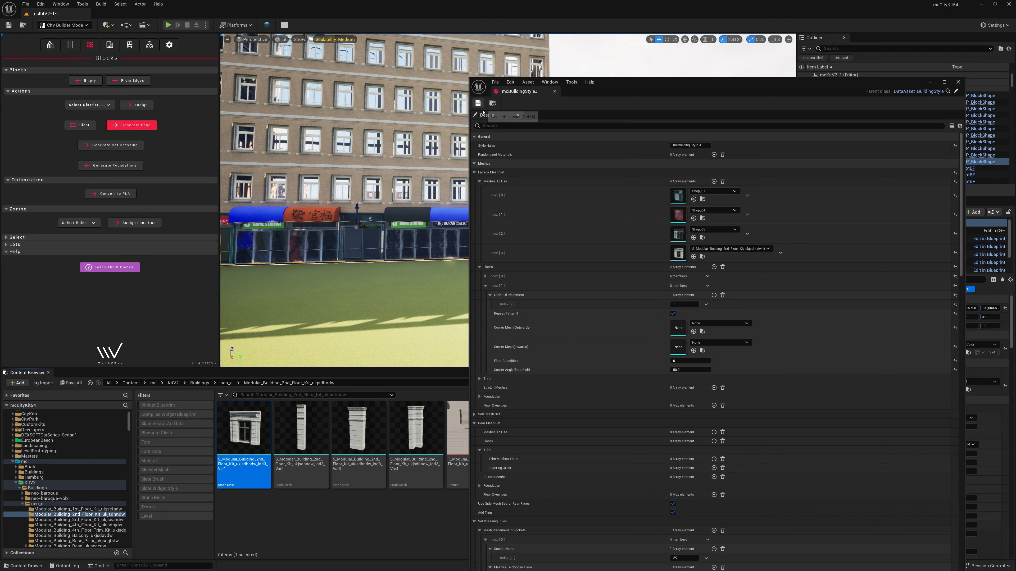
{"action": "left_click", "coordinate": [485, 286]}
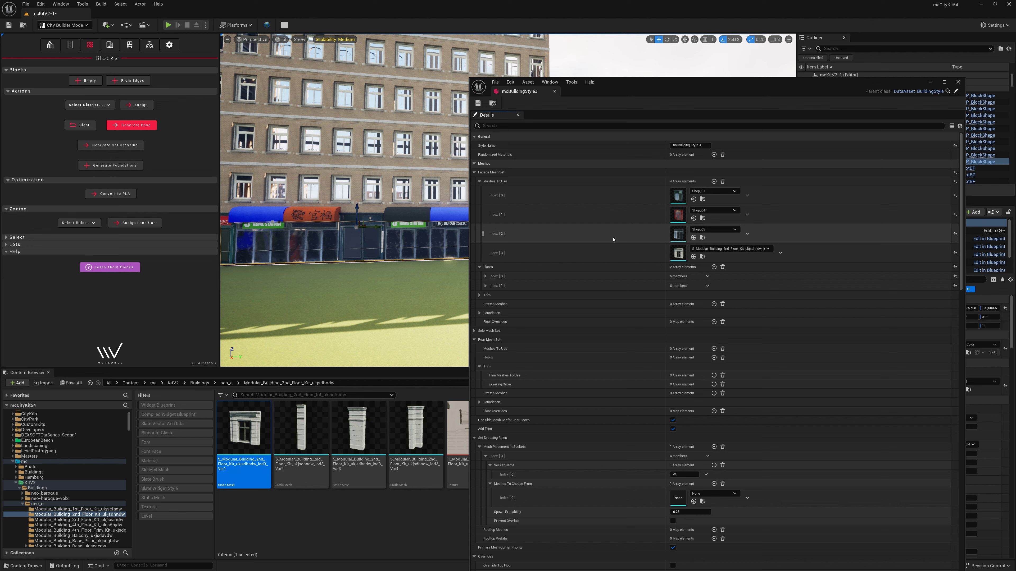
{"action": "scroll", "coordinate": [507, 313], "scroll_direction": "down", "scroll_amount": 1}
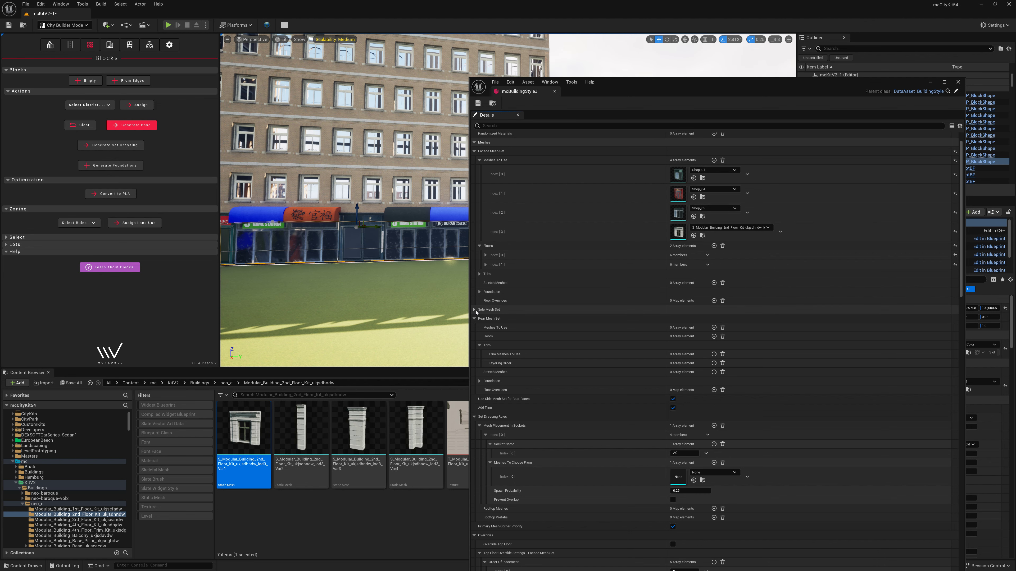
Step: Add a Side Mesh Set mesh slot using the 4th_Floor_Kit Var4 mesh
{"action": "left_click", "coordinate": [474, 309]}
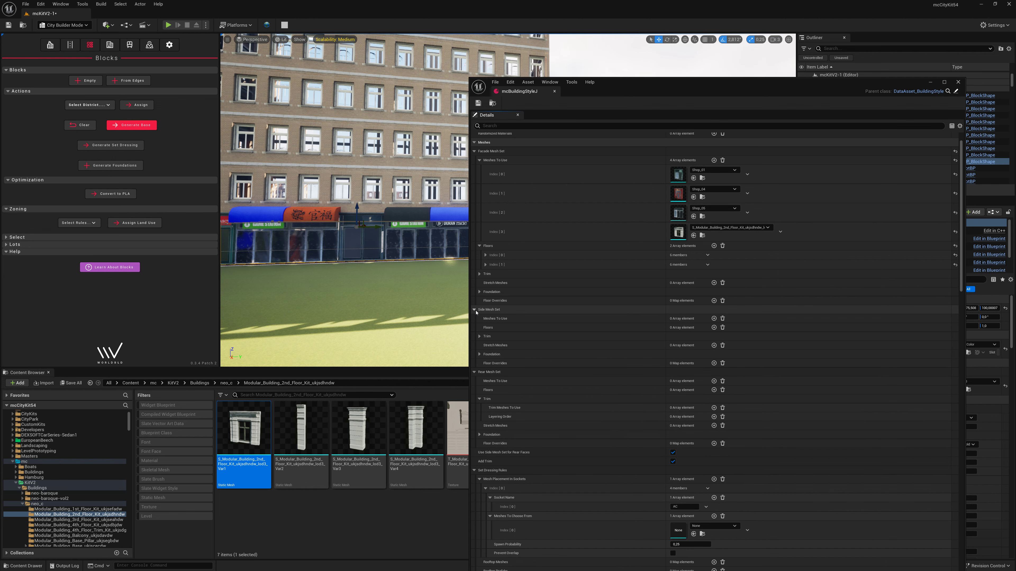
{"action": "left_click", "coordinate": [714, 319]}
{"action": "scroll", "coordinate": [98, 522], "scroll_direction": "down", "scroll_amount": 1}
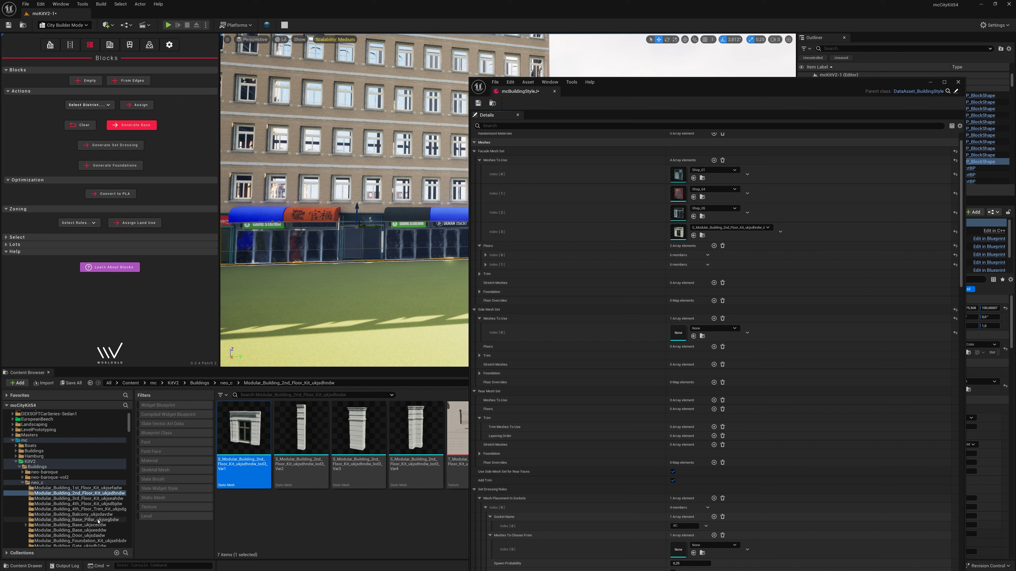
{"action": "left_click", "coordinate": [94, 535]}
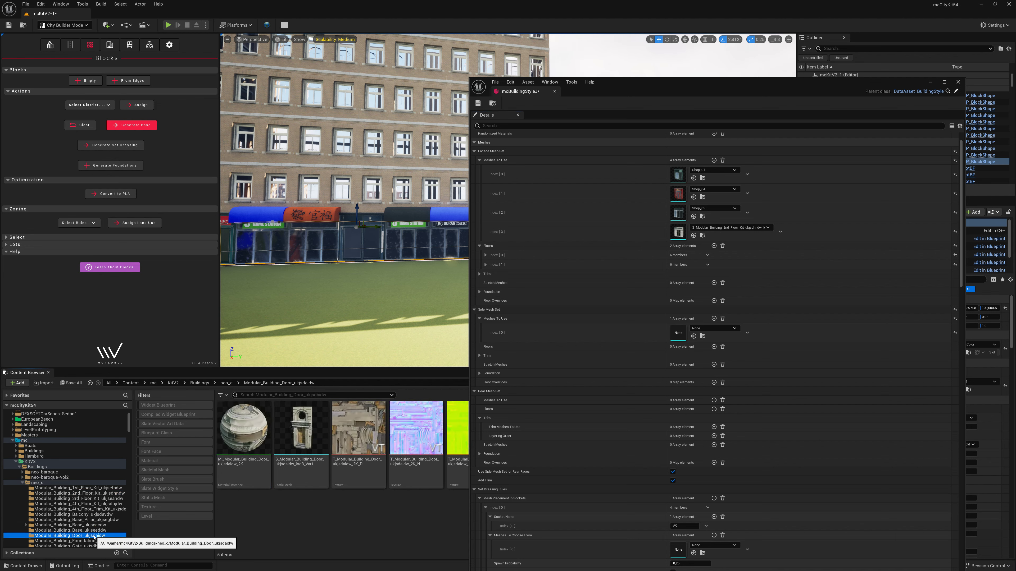
{"action": "left_click", "coordinate": [94, 531]}
{"action": "left_click", "coordinate": [95, 520]}
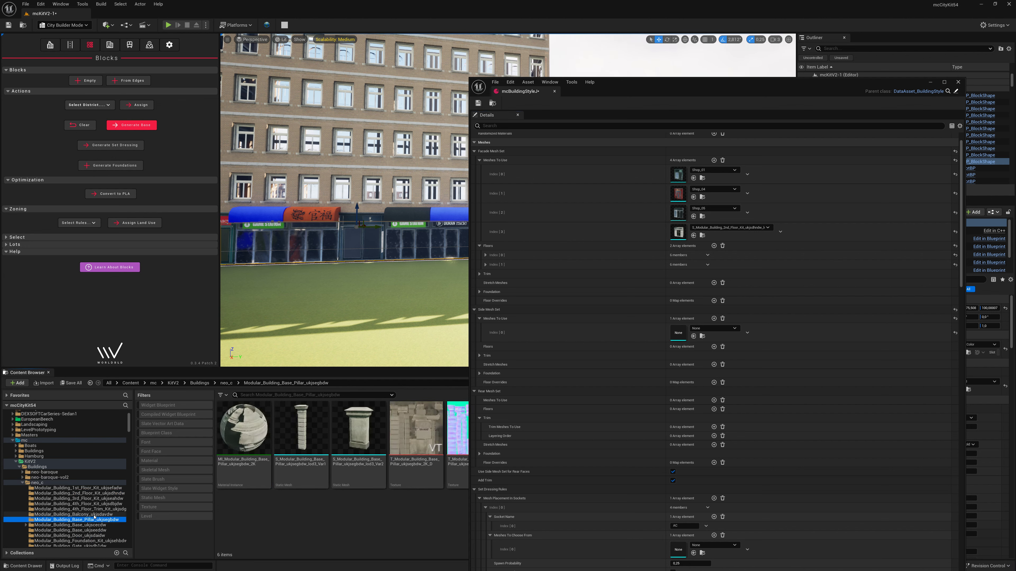
{"action": "left_click", "coordinate": [95, 515]}
{"action": "left_click", "coordinate": [93, 509]}
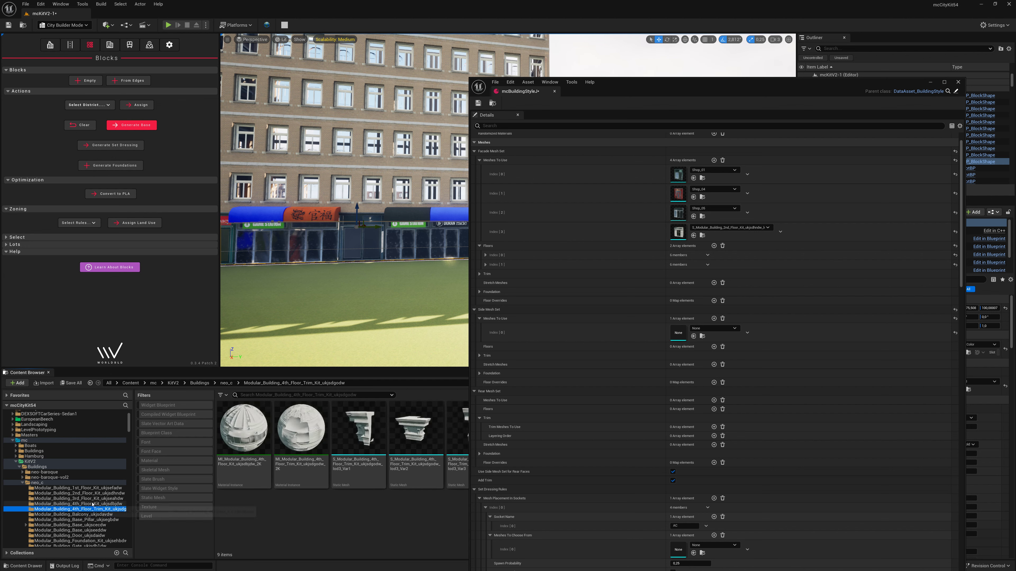
{"action": "left_click", "coordinate": [93, 505]}
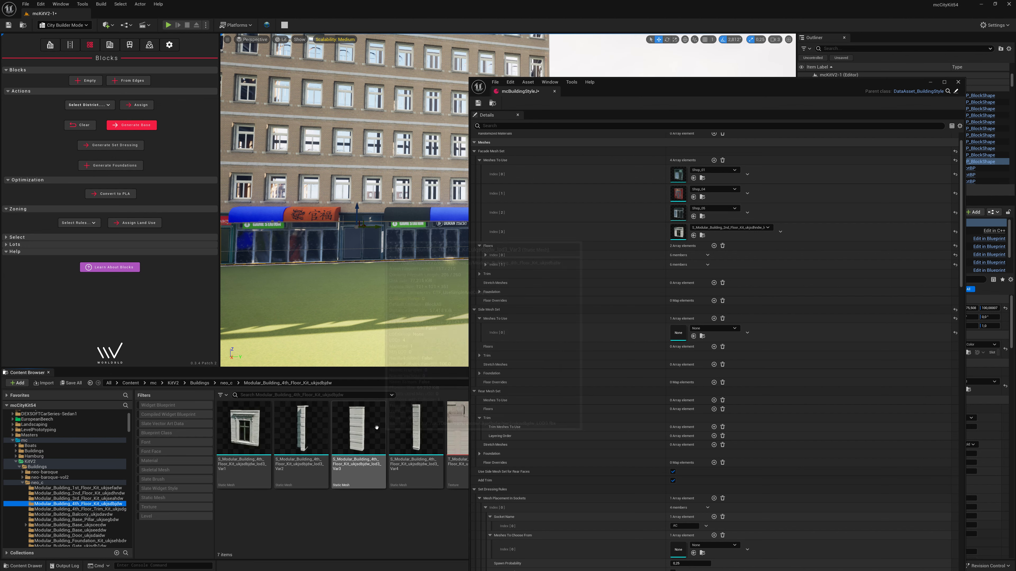
{"action": "mouse_move", "coordinate": [416, 427]}
{"action": "left_mouse_down"}
{"action": "mouse_move", "coordinate": [689, 302]}
{"action": "mouse_move", "coordinate": [696, 337]}
{"action": "left_mouse_up"}
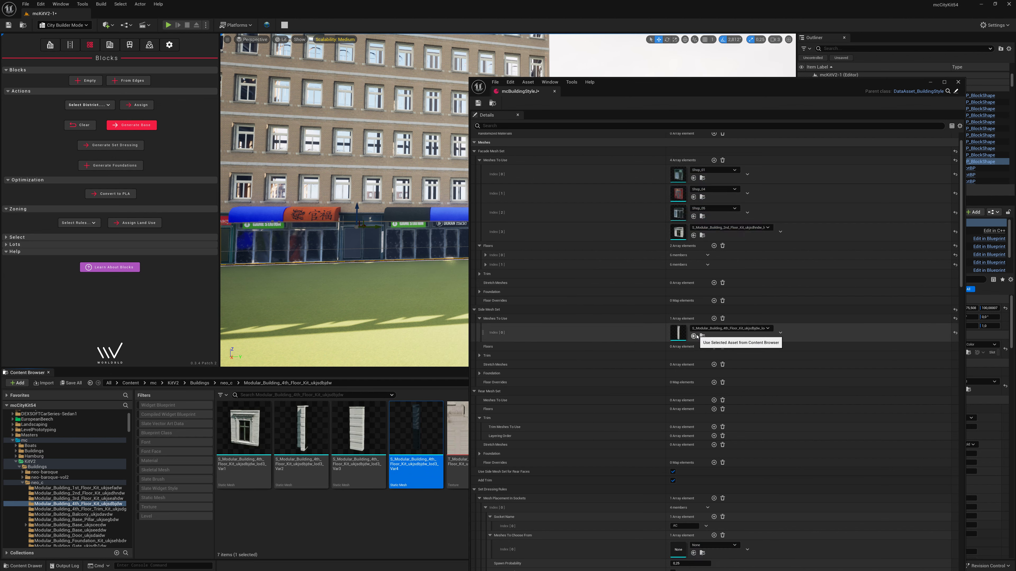
Step: Give the side meshes a Floors entry with one placement entry and save the style
{"action": "left_click", "coordinate": [714, 346]}
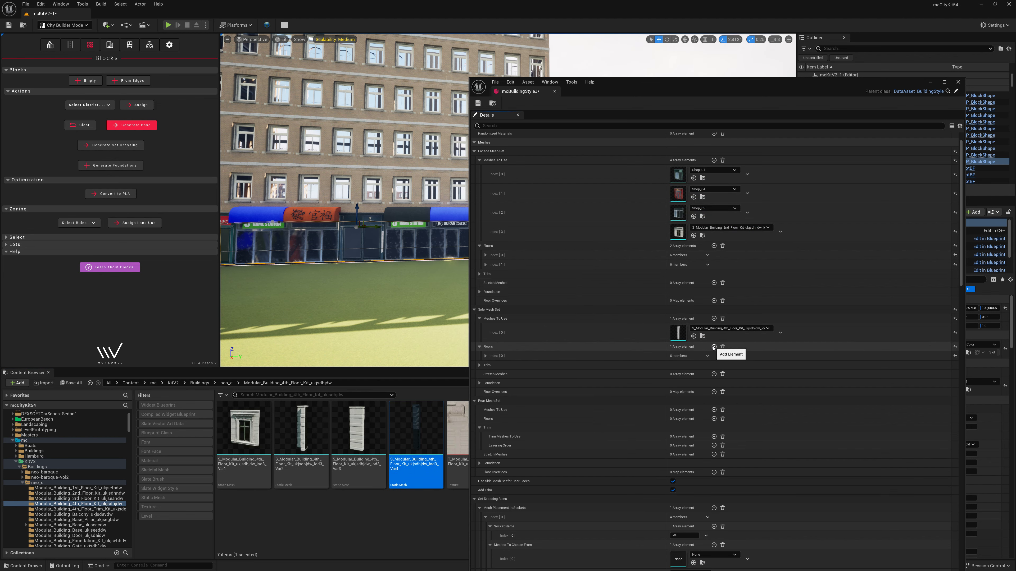
{"action": "left_click", "coordinate": [562, 355]}
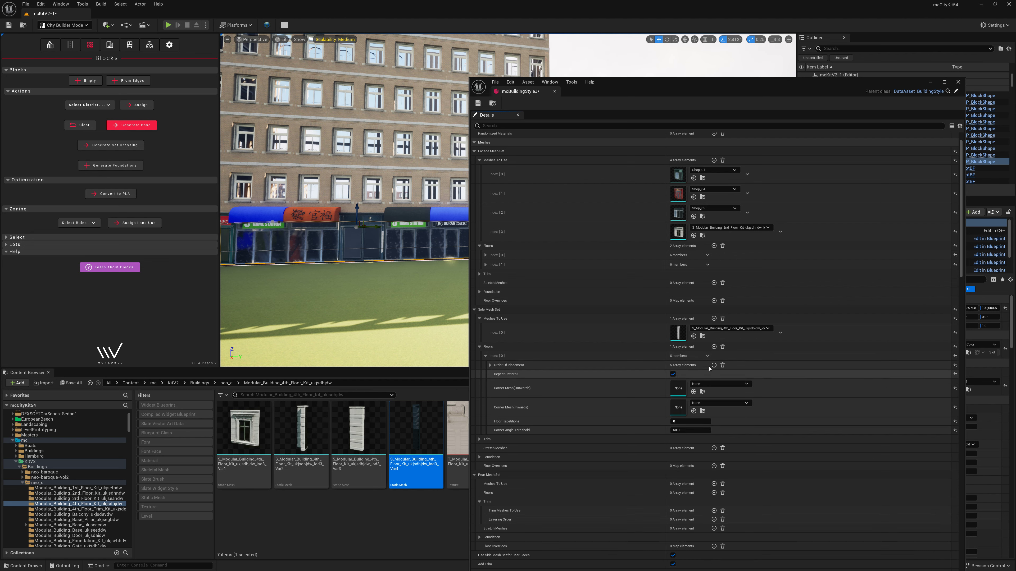
{"action": "left_click", "coordinate": [722, 365]}
{"action": "left_click", "coordinate": [714, 365]}
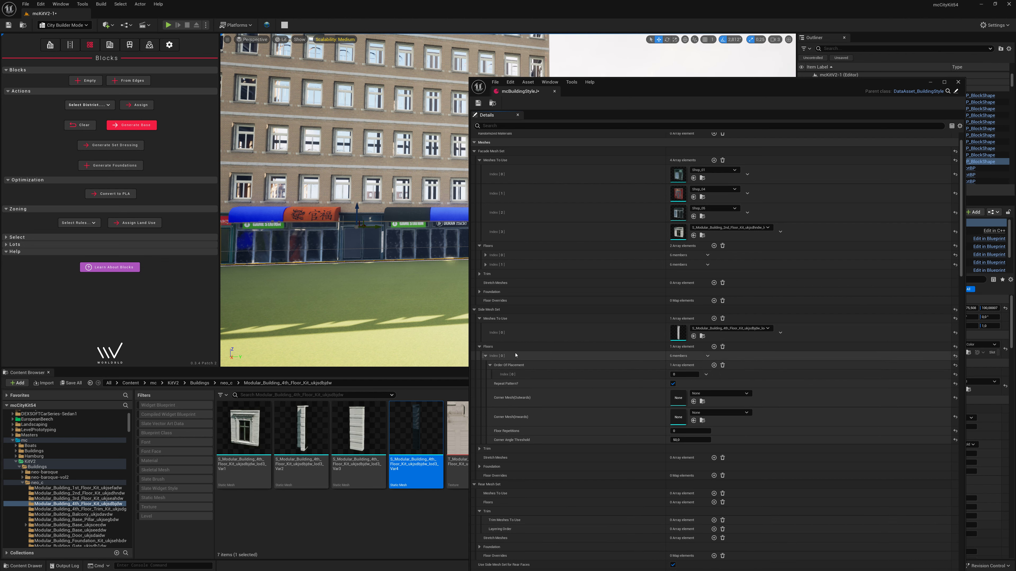
{"action": "left_click", "coordinate": [516, 355]}
{"action": "left_click", "coordinate": [475, 310]}
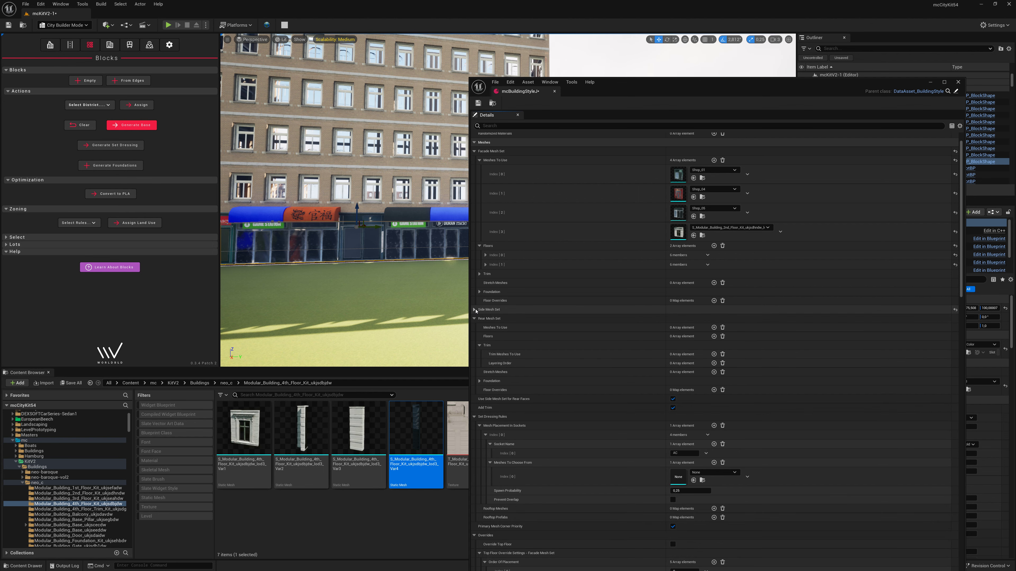
{"action": "left_click", "coordinate": [474, 318]}
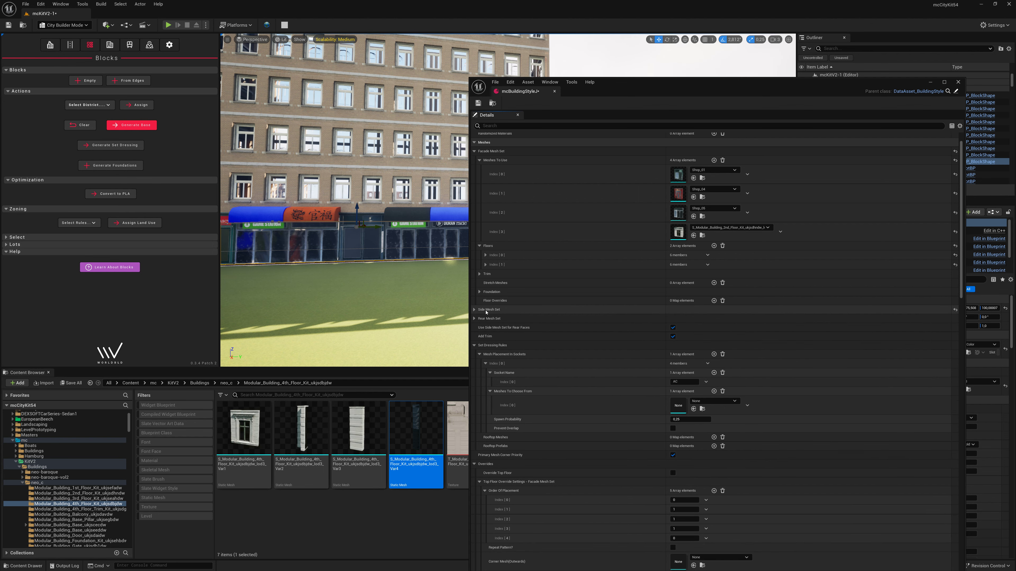
{"action": "left_click", "coordinate": [478, 104]}
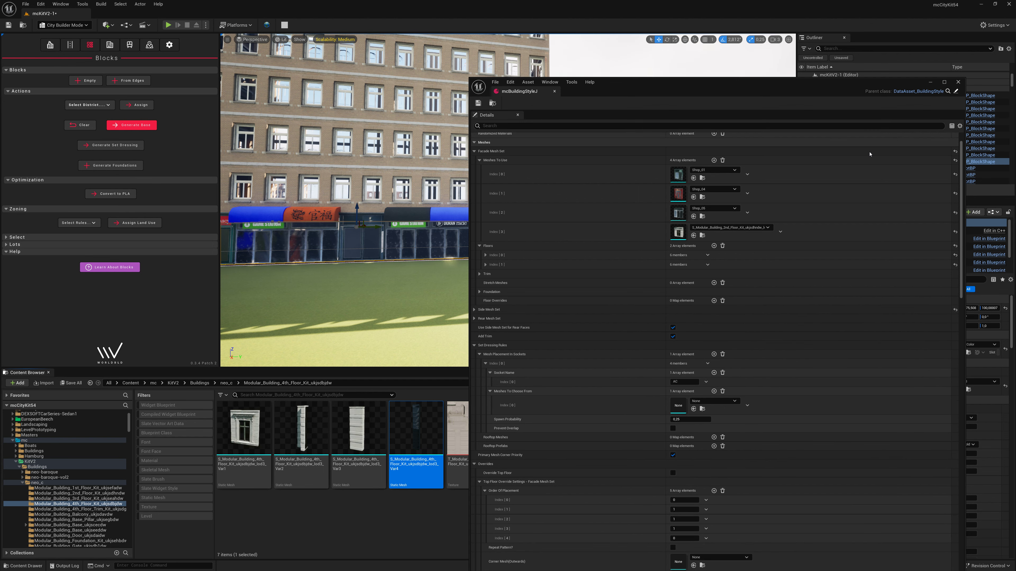
{"action": "scroll", "coordinate": [919, 138], "scroll_direction": "up", "scroll_amount": 2}
Step: Duplicate the mcD8 district in the Districts folder as mcD9
{"action": "left_click", "coordinate": [961, 81]}
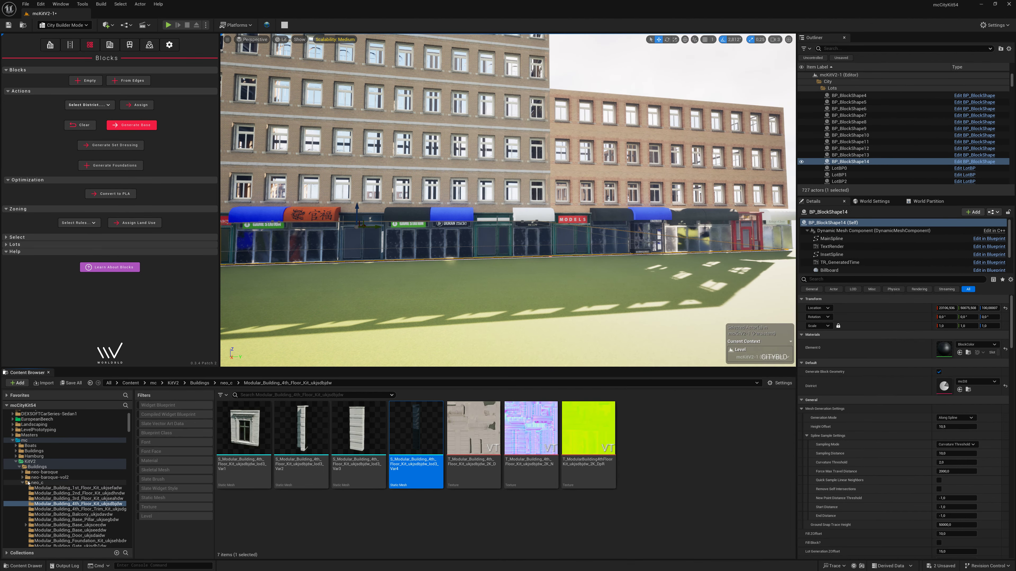
{"action": "left_click", "coordinate": [20, 467]}
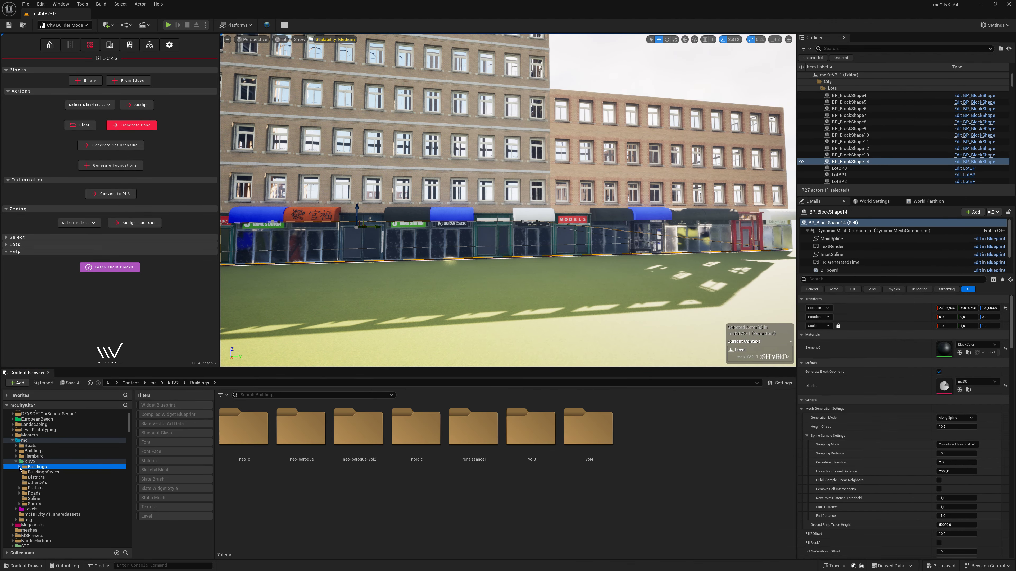
{"action": "left_click", "coordinate": [36, 477]}
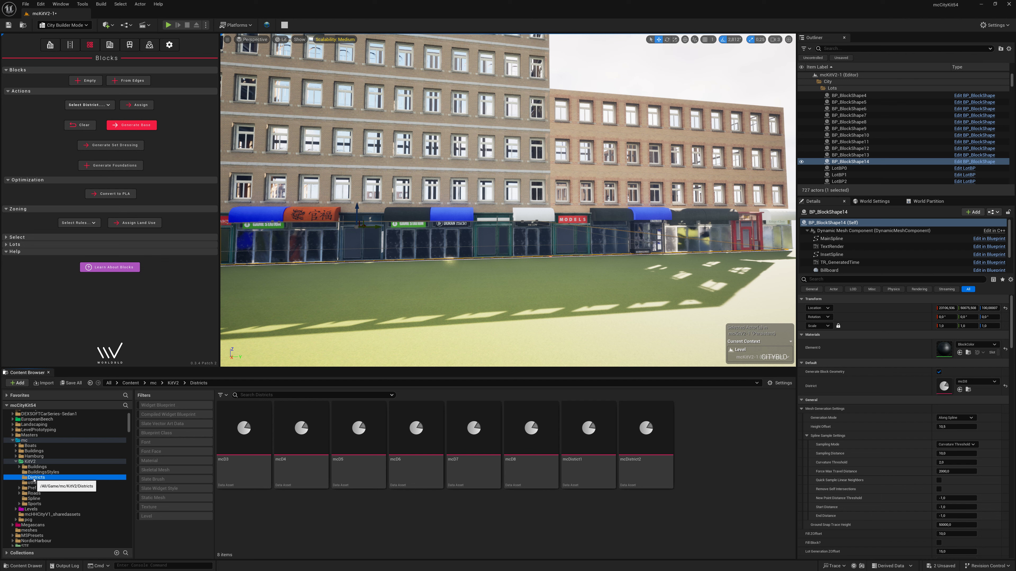
{"action": "right_click", "coordinate": [532, 466]}
{"action": "left_click", "coordinate": [567, 349]}
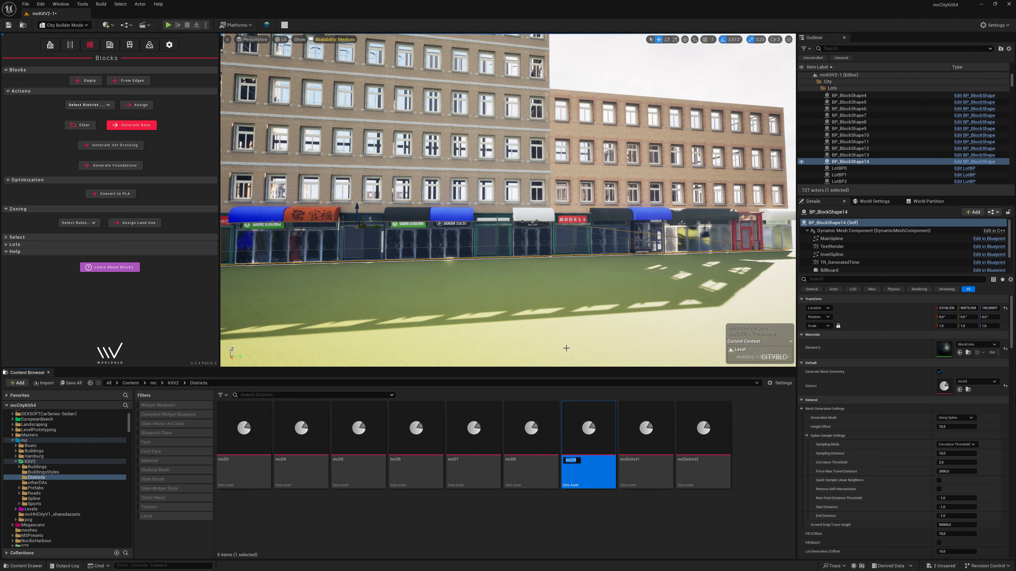
{"action": "key", "text": "Return"}
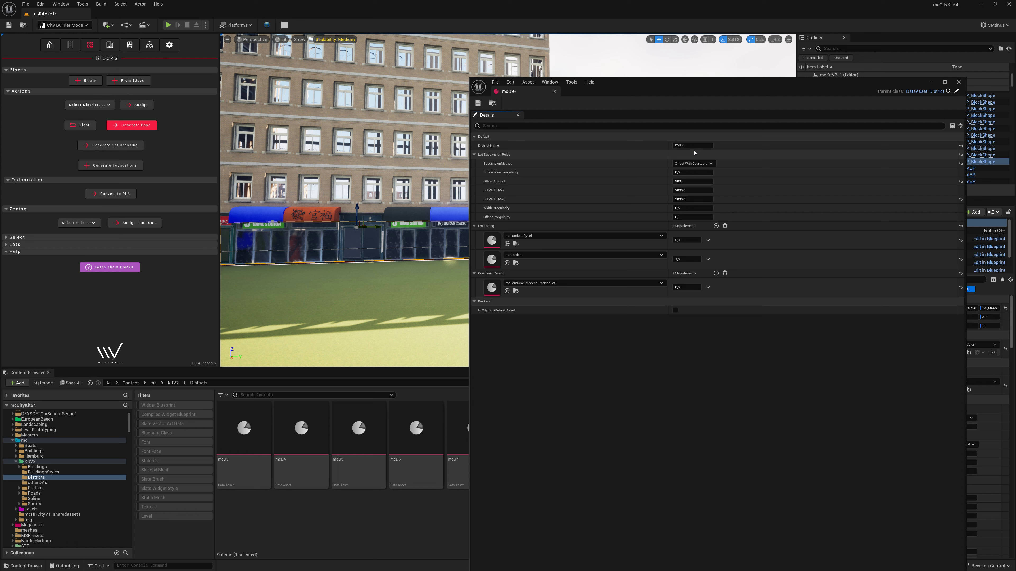
Step: Duplicate mcLanduseSytleH as mcLanduseSytleJ and assign it to mcD9's Lot Zoning
{"action": "left_click", "coordinate": [702, 145]}
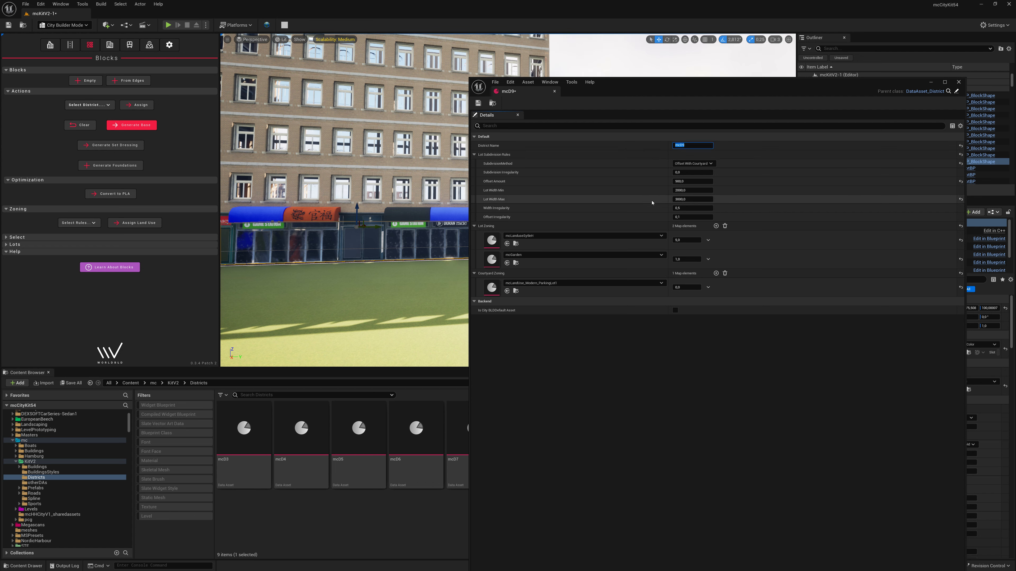
{"action": "left_click", "coordinate": [516, 244]}
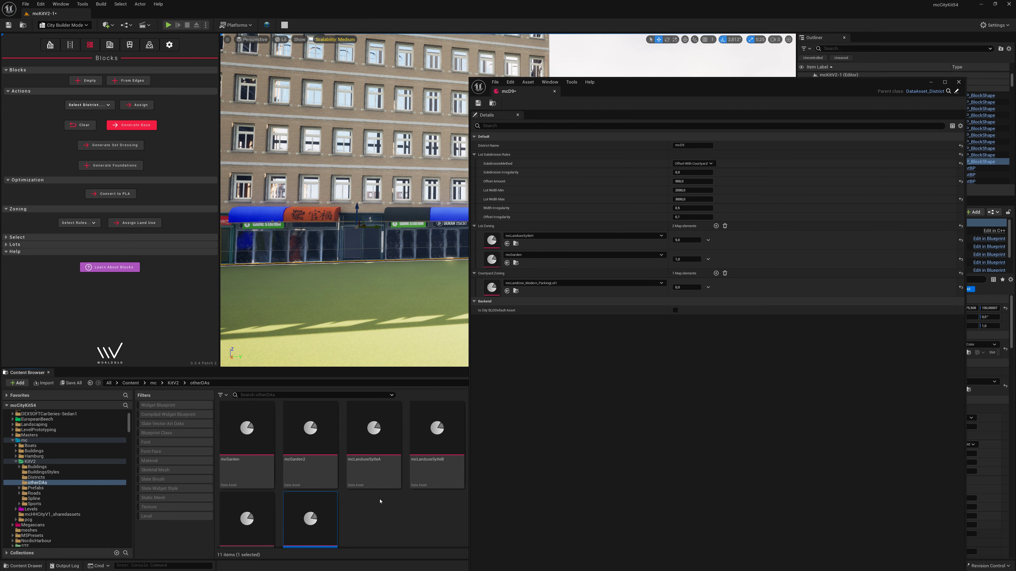
{"action": "scroll", "coordinate": [319, 533], "scroll_direction": "down", "scroll_amount": 1}
{"action": "right_click", "coordinate": [319, 533]}
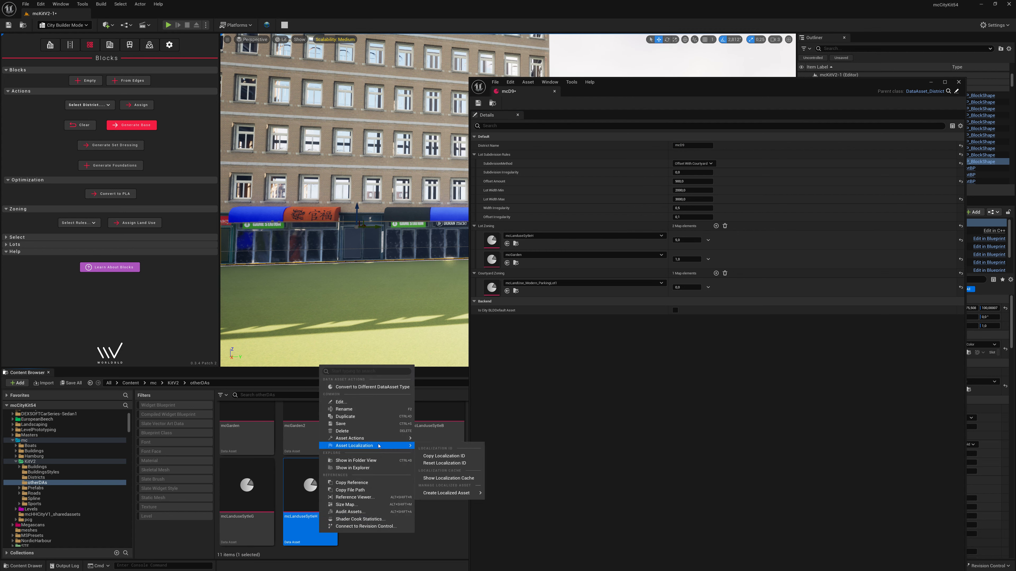
{"action": "left_click", "coordinate": [360, 419]}
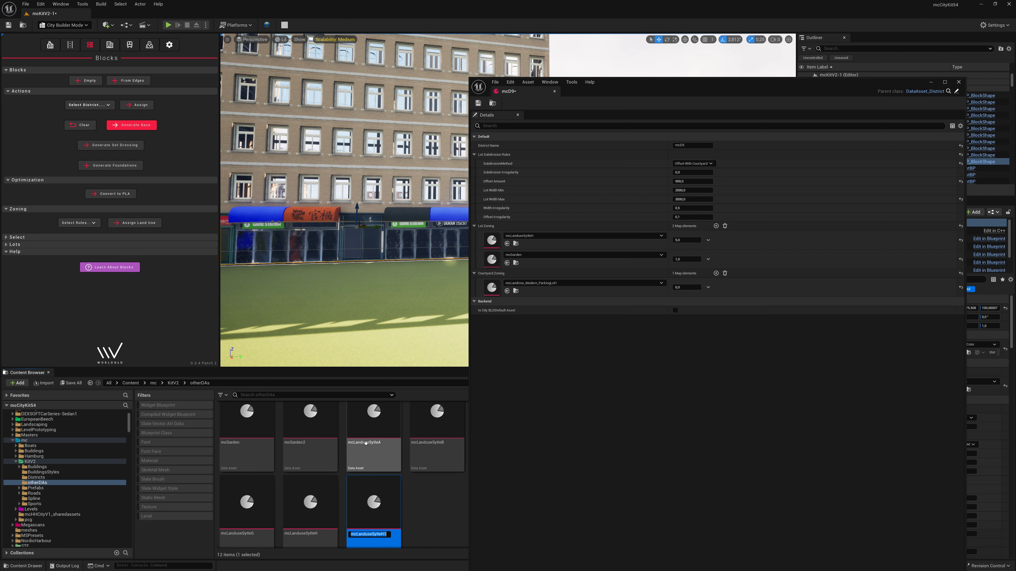
{"action": "key", "text": "BackSpace"}
{"action": "key", "text": "BackSpace"}
{"action": "left_click_drag", "start_coordinate": [362, 495], "coordinate": [560, 239]}
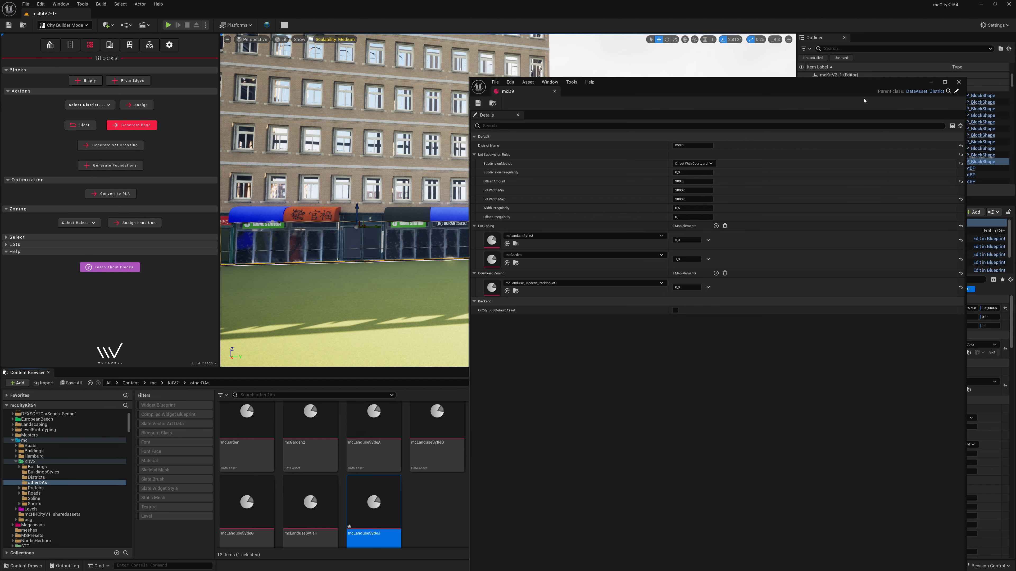
{"action": "left_click", "coordinate": [959, 81]}
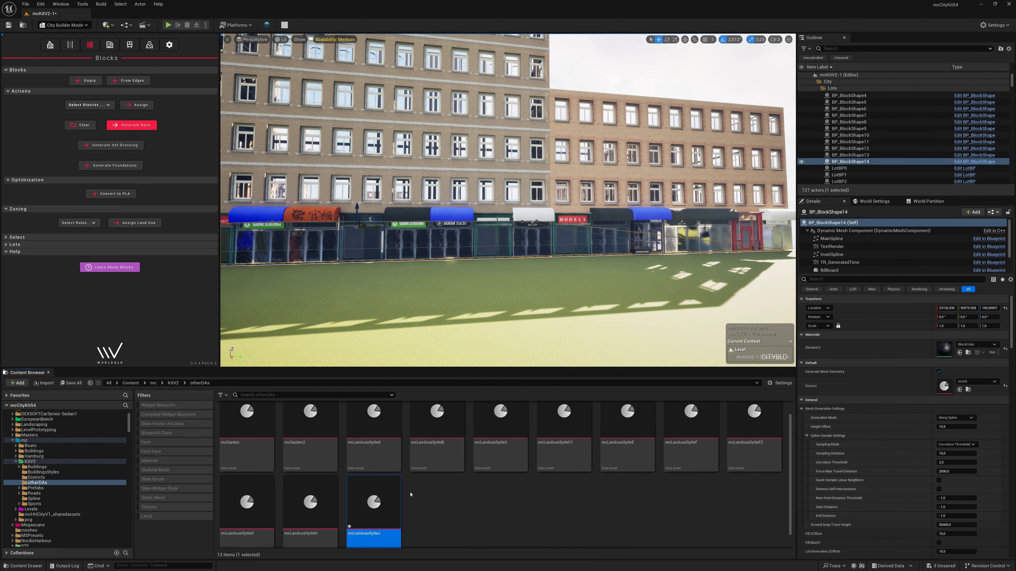
Step: Leave mcBuildingStyleJ as mcLanduseSytleJ's only building style and name the land use 'mc - Style J'
{"action": "double_click", "coordinate": [372, 517]}
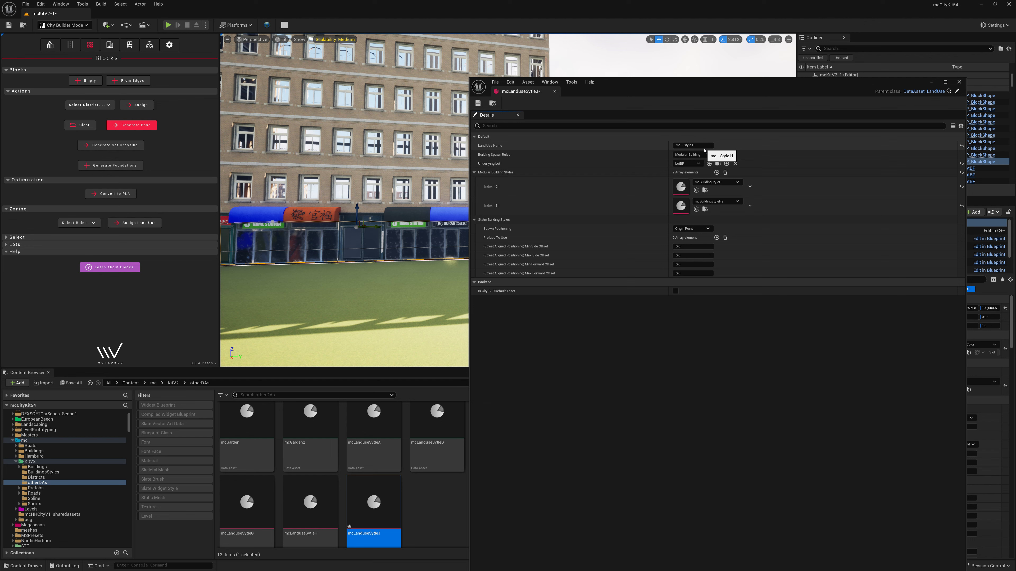
{"action": "left_click", "coordinate": [750, 206]}
{"action": "left_click", "coordinate": [759, 226]}
{"action": "left_click", "coordinate": [729, 185]}
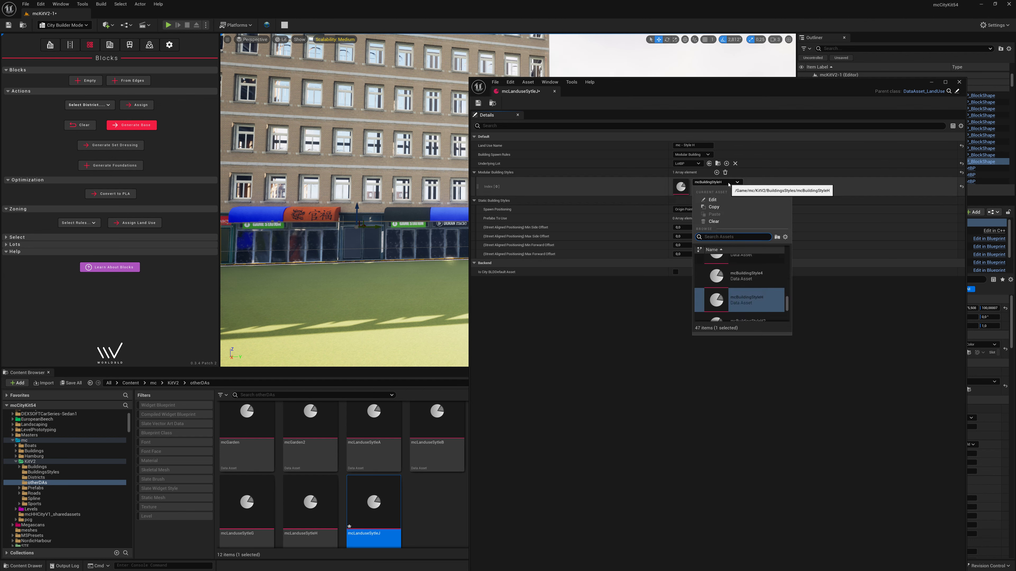
{"action": "type", "text": "stylej"}
{"action": "left_click", "coordinate": [740, 265]}
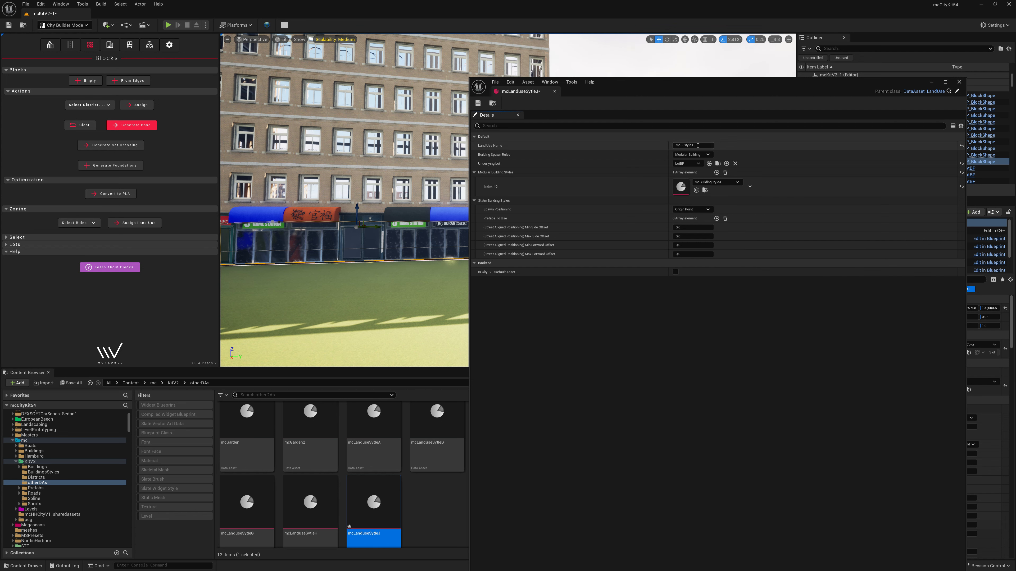
{"action": "left_click", "coordinate": [700, 146]}
{"action": "type", "text": "J"}
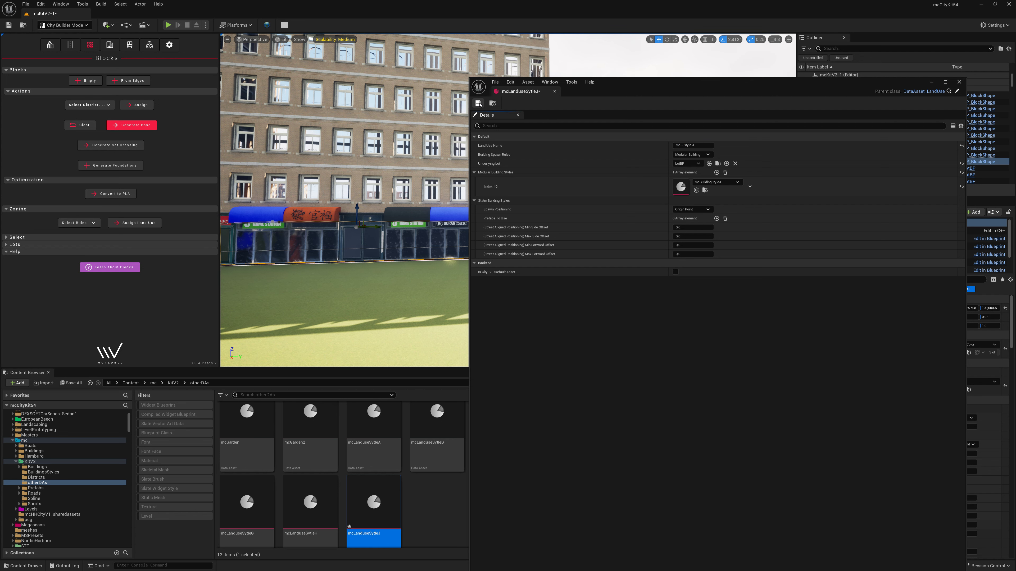
{"action": "left_click", "coordinate": [962, 83]}
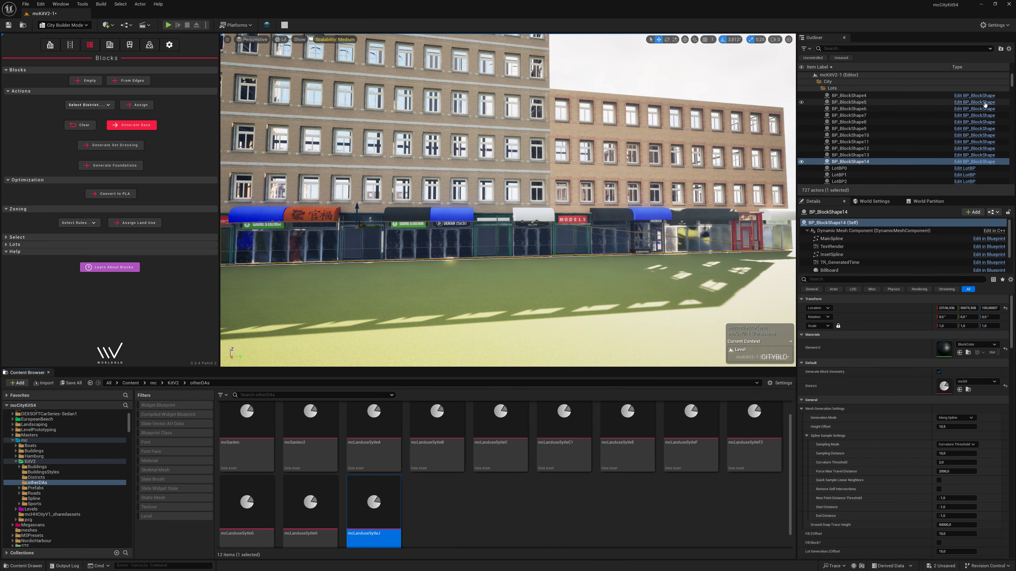
Step: Add mcD9 as a new eighth entry in mcKitV2's Districts list and compile the kit
{"action": "left_click", "coordinate": [967, 95]}
{"action": "type", "text": "distr"}
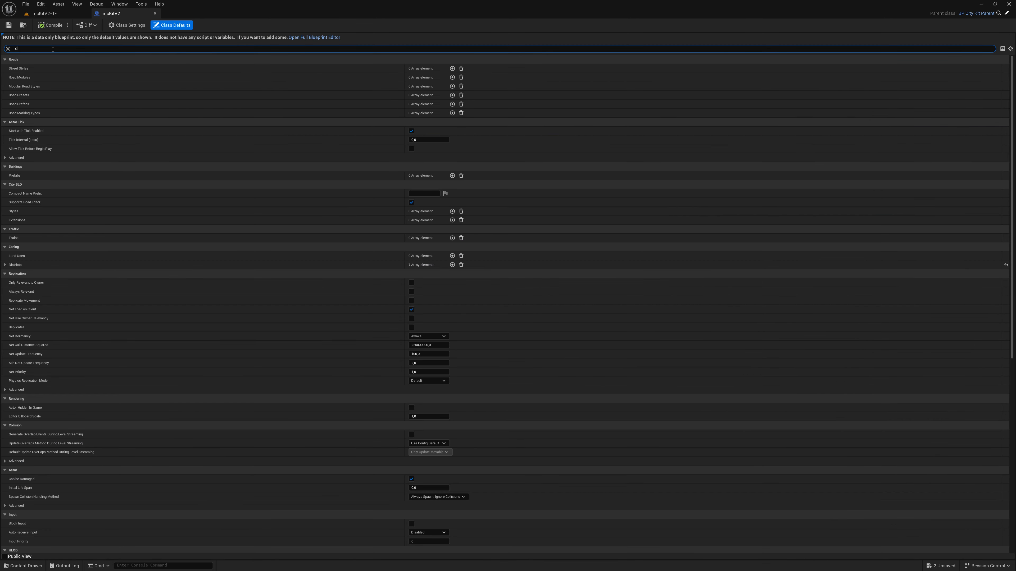
{"action": "type", "text": "ic"}
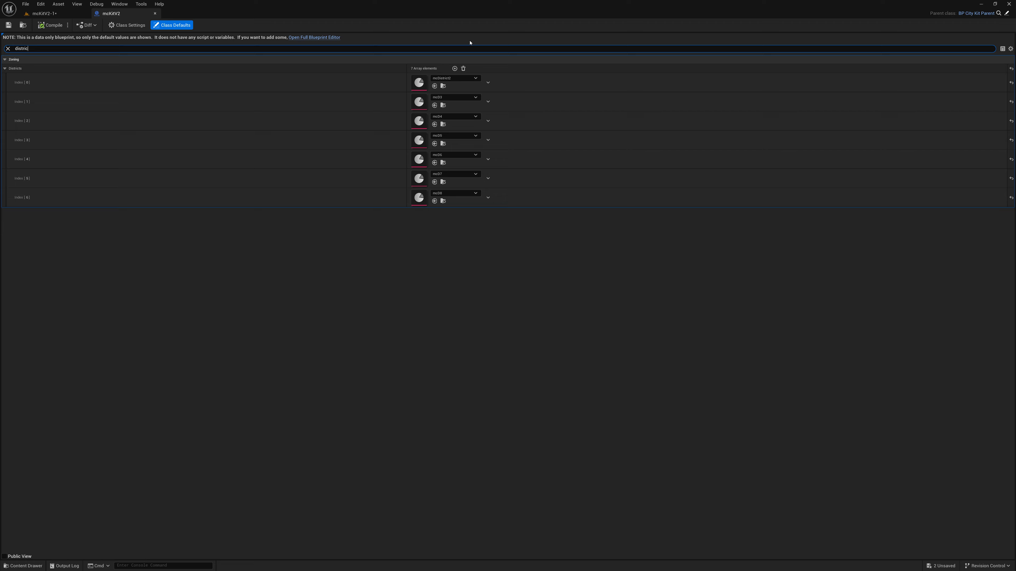
{"action": "left_click", "coordinate": [454, 69]}
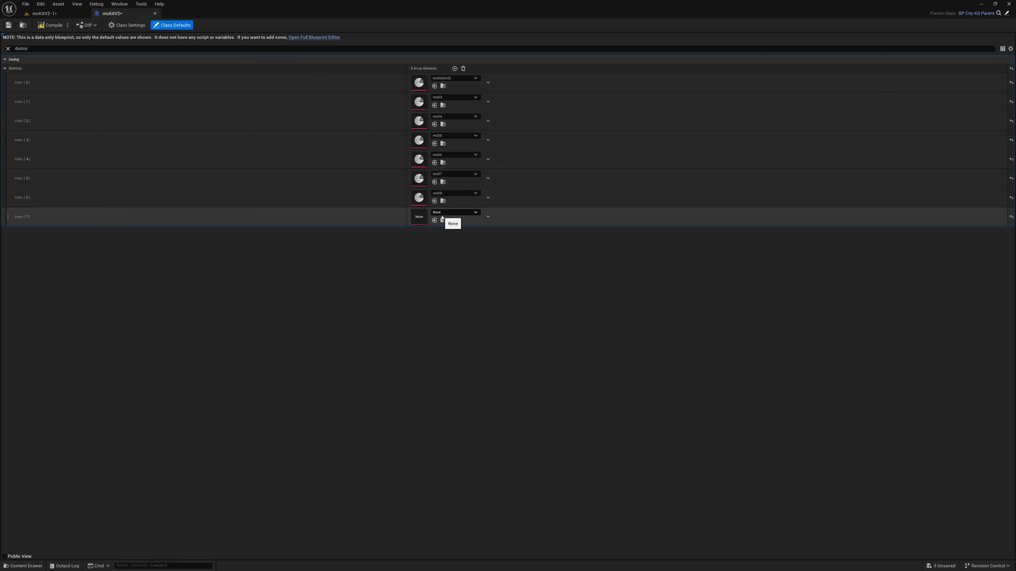
{"action": "left_click", "coordinate": [443, 214]}
{"action": "left_click", "coordinate": [457, 290]}
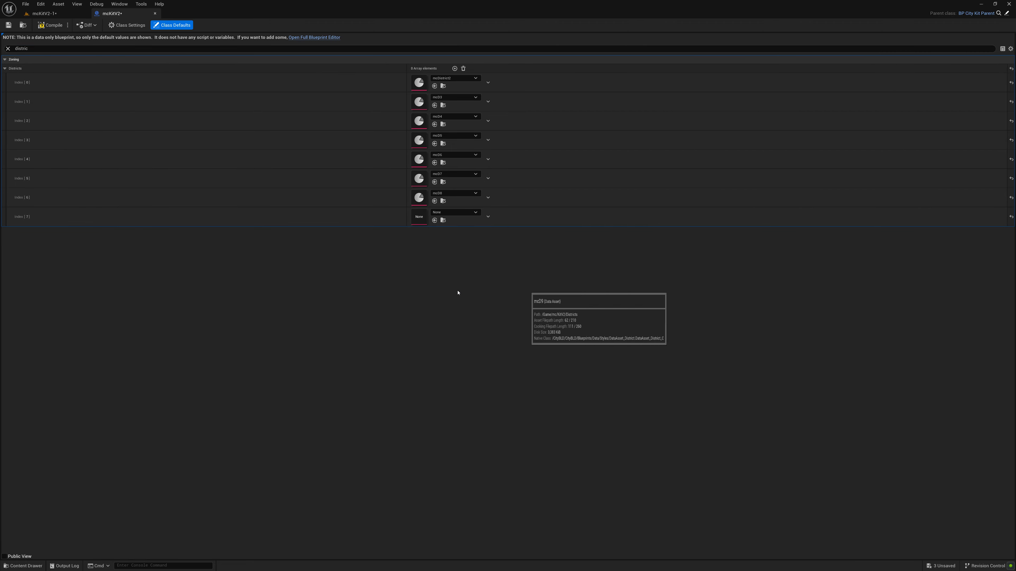
{"action": "left_click", "coordinate": [50, 29]}
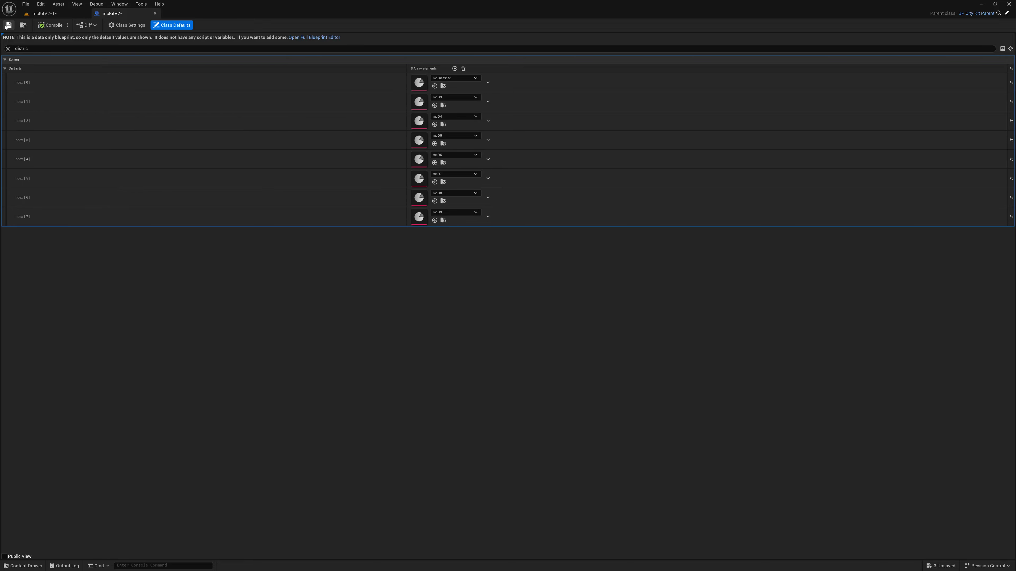
{"action": "left_click", "coordinate": [50, 14]}
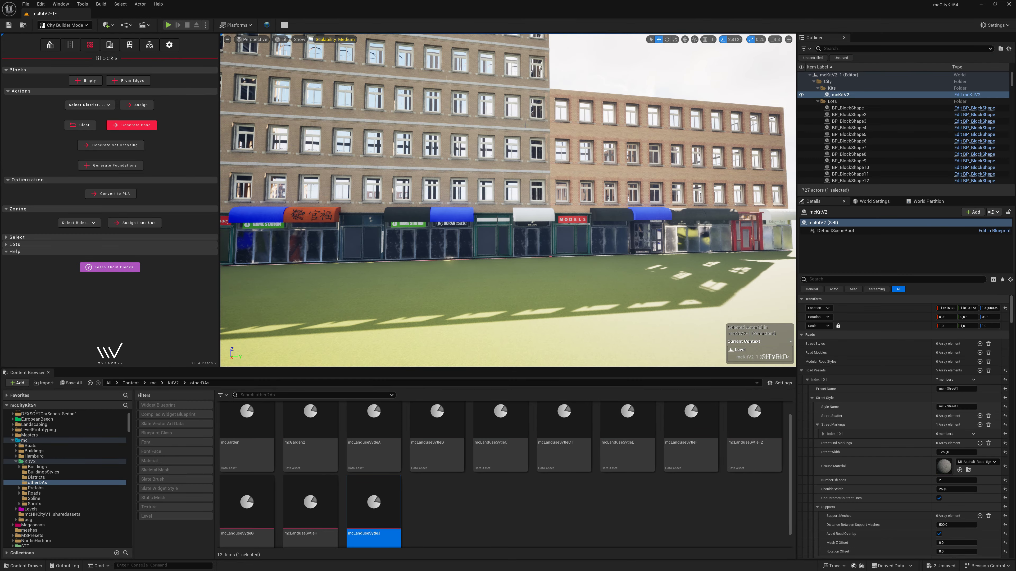
Step: Place a new empty block, BP_BlockShape15, and move it further across the empty ground
{"action": "right_click_drag", "start_coordinate": [525, 126], "coordinate": [510, 123]}
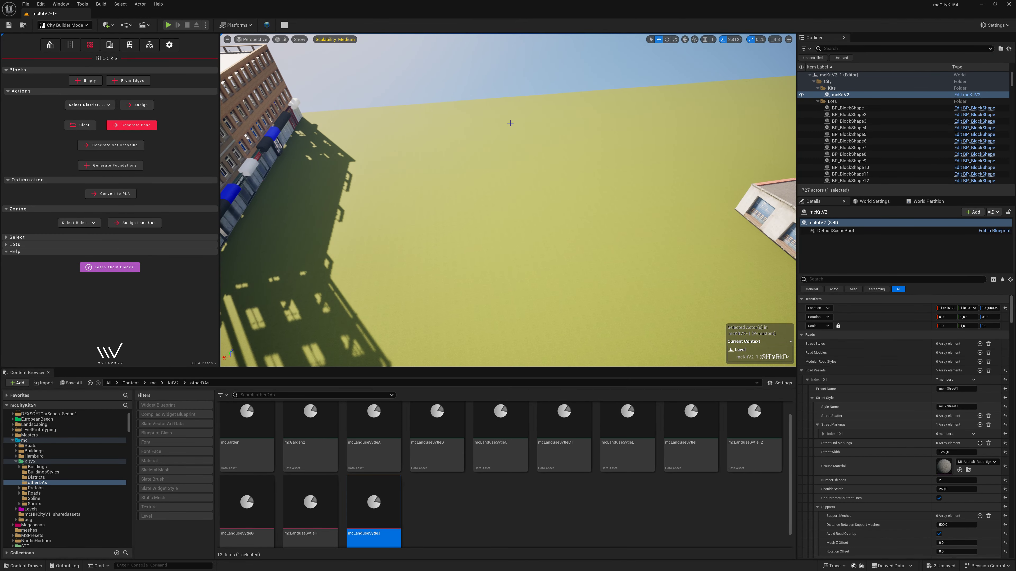
{"action": "left_click", "coordinate": [128, 80]}
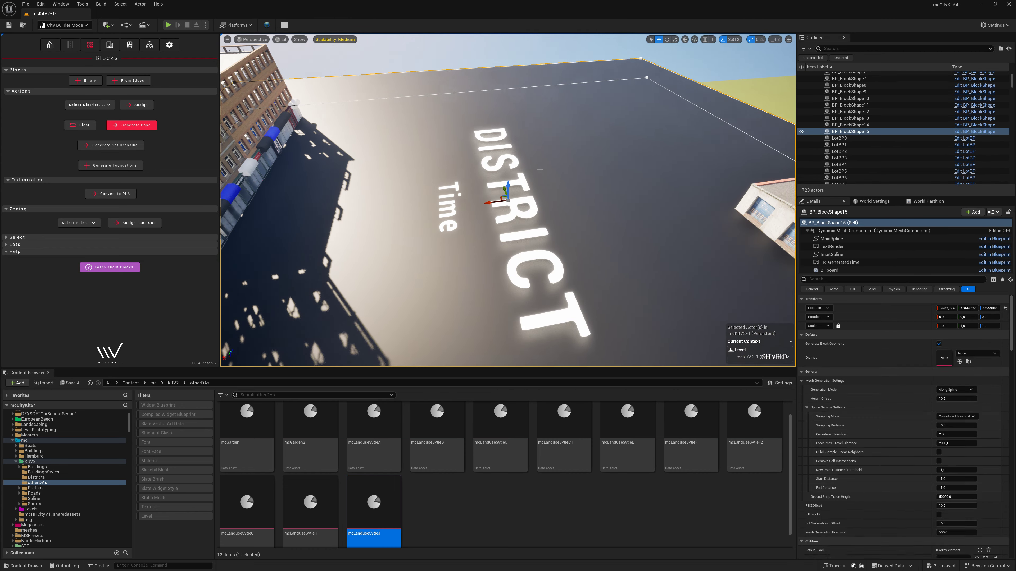
{"action": "scroll", "coordinate": [485, 254], "scroll_direction": "down", "scroll_amount": 3}
{"action": "mouse_move", "coordinate": [485, 255]}
{"action": "left_mouse_down"}
{"action": "mouse_move", "coordinate": [482, 90]}
{"action": "mouse_move", "coordinate": [542, 93]}
{"action": "left_mouse_up"}
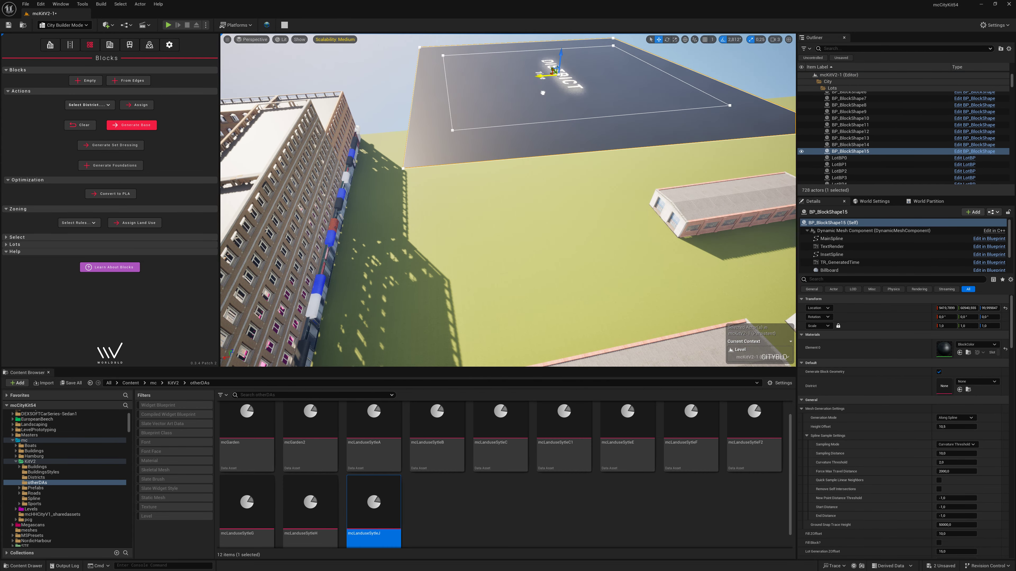
Step: Assign district mcD9 to the new block
{"action": "left_click", "coordinate": [90, 105]}
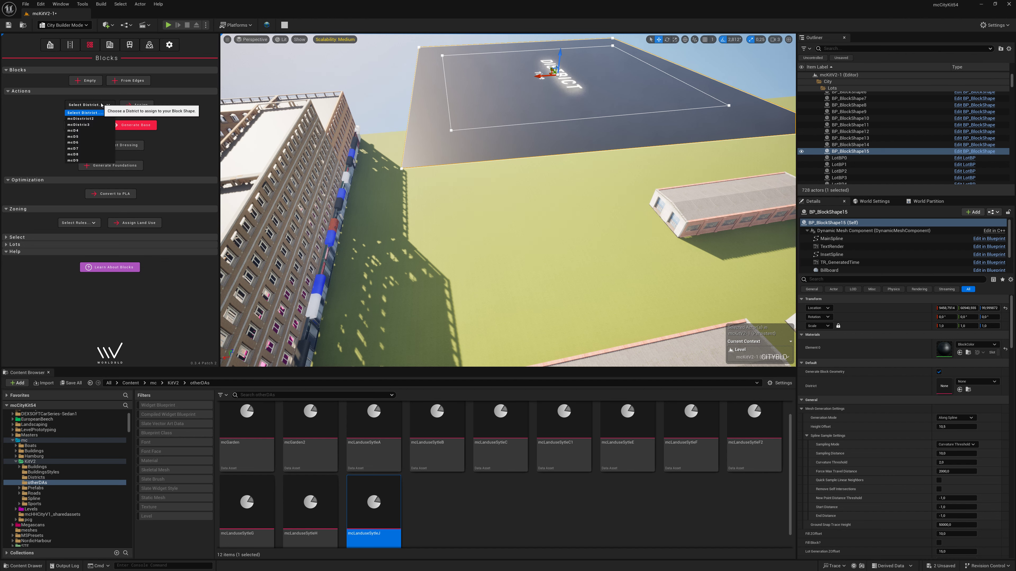
{"action": "left_click", "coordinate": [92, 160]}
{"action": "left_click", "coordinate": [134, 105]}
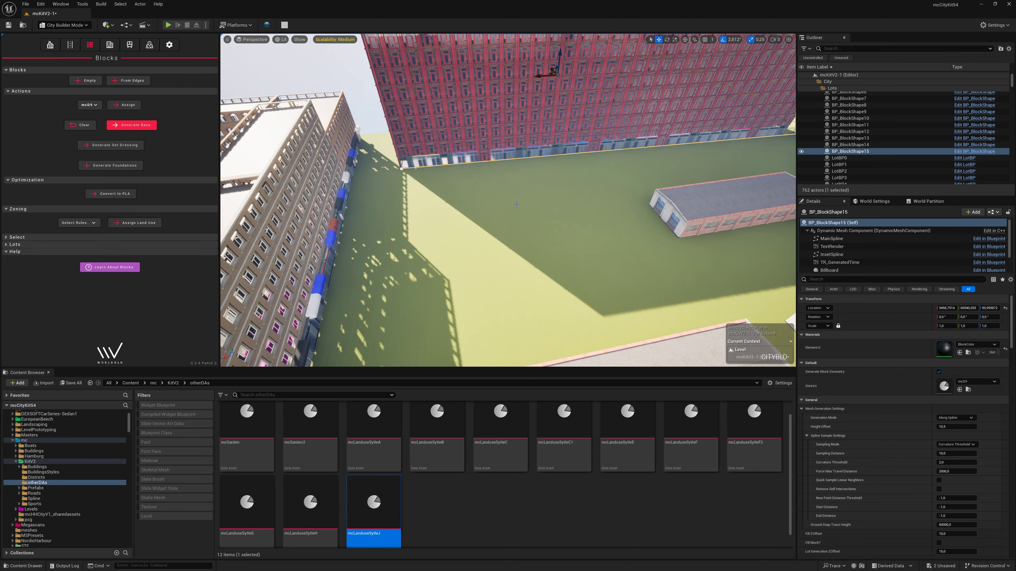
Step: In mcBuildingStyleJ, set Floors Index [1] Order Of Placement Index [0] to 3
{"action": "right_click_drag", "start_coordinate": [517, 205], "coordinate": [516, 204]}
{"action": "left_click", "coordinate": [43, 472]}
{"action": "double_click", "coordinate": [773, 452]}
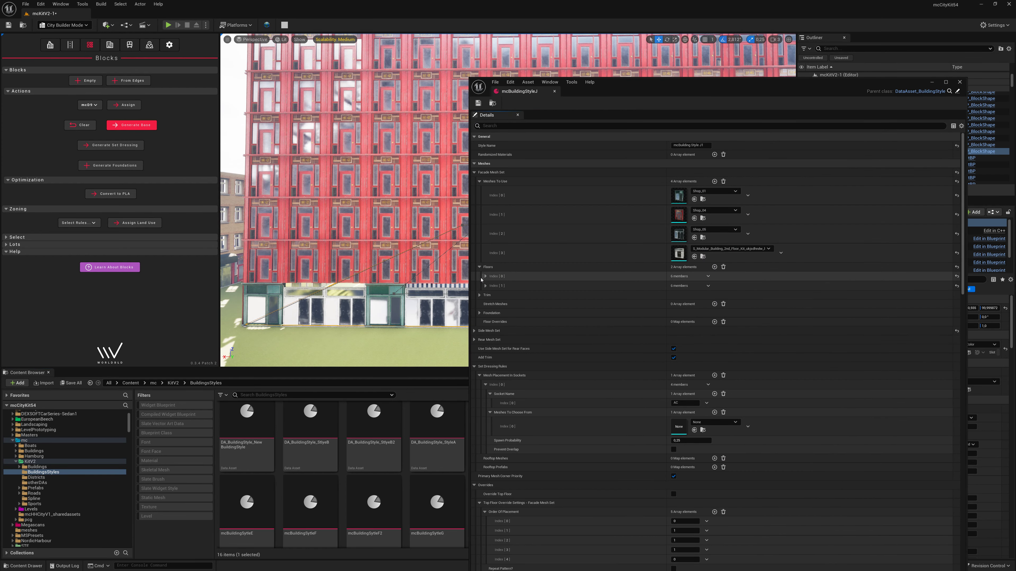
{"action": "left_click", "coordinate": [485, 285]}
{"action": "left_click", "coordinate": [489, 295]}
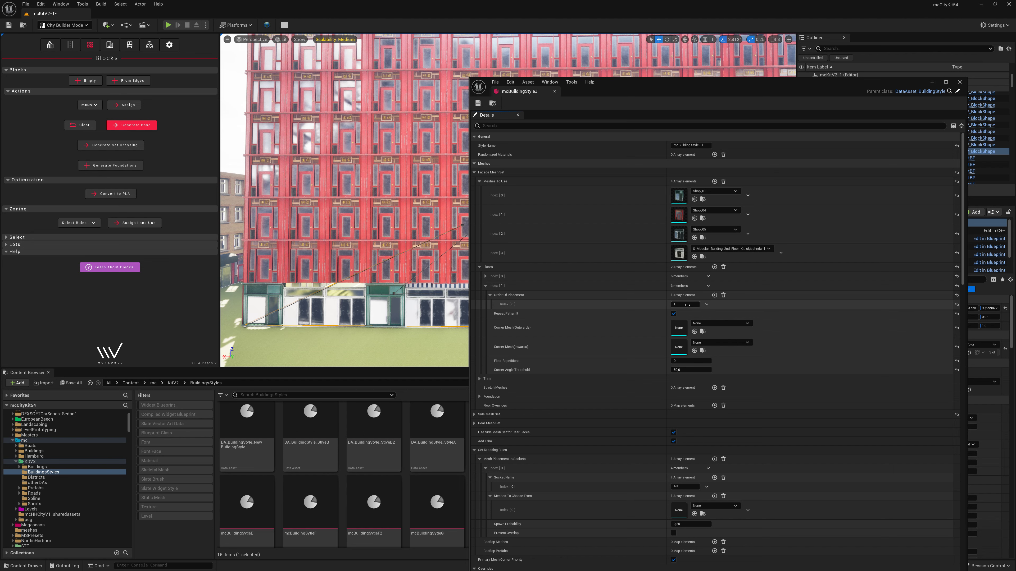
{"action": "key", "text": "Return"}
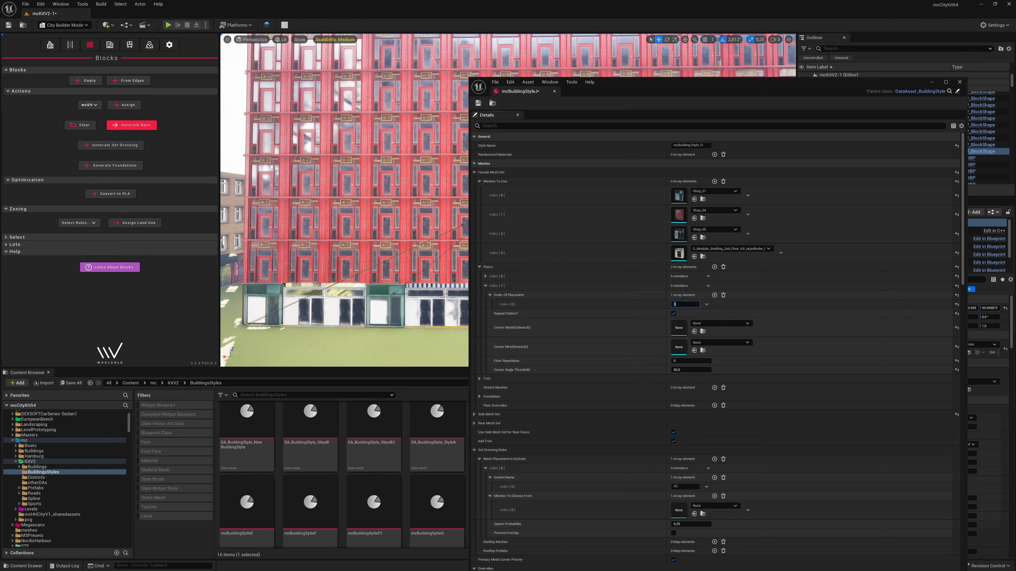
Step: Save and close the building style, then clear the block's generated building
{"action": "key", "text": "ctrl+s"}
{"action": "left_click", "coordinate": [959, 82]}
{"action": "left_click", "coordinate": [80, 125]}
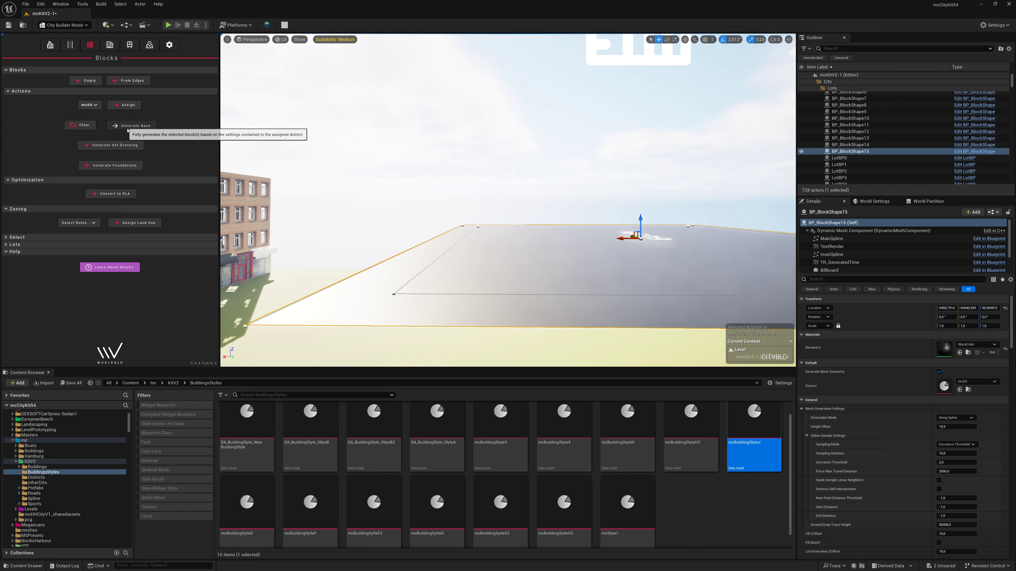
Step: Regenerate the building on BP_BlockShape15 and view its new facade up close
{"action": "left_click", "coordinate": [127, 127]}
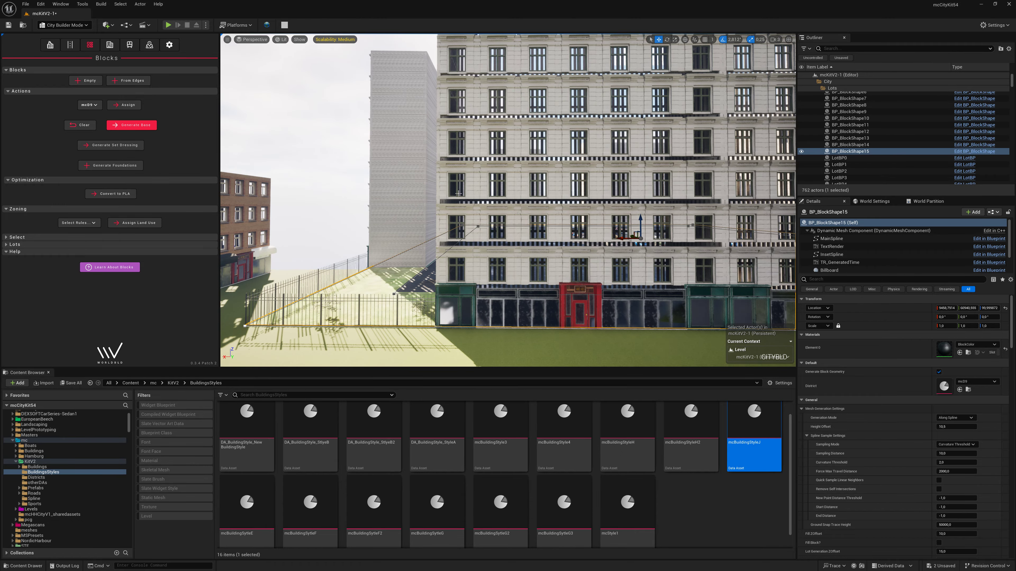
{"action": "right_click_drag", "start_coordinate": [458, 193], "coordinate": [459, 168]}
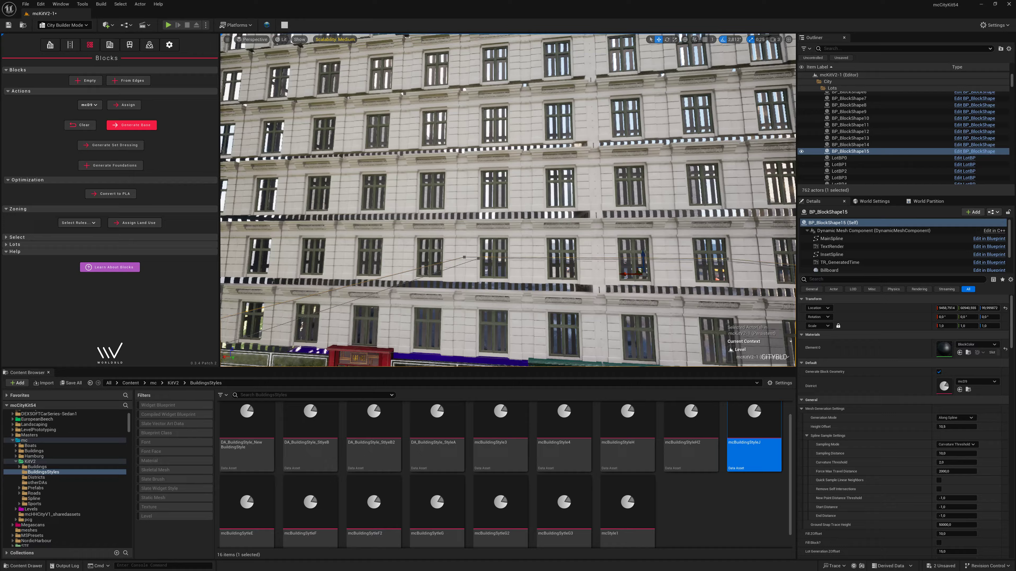
{"action": "right_click_drag", "start_coordinate": [613, 117], "coordinate": [613, 117]}
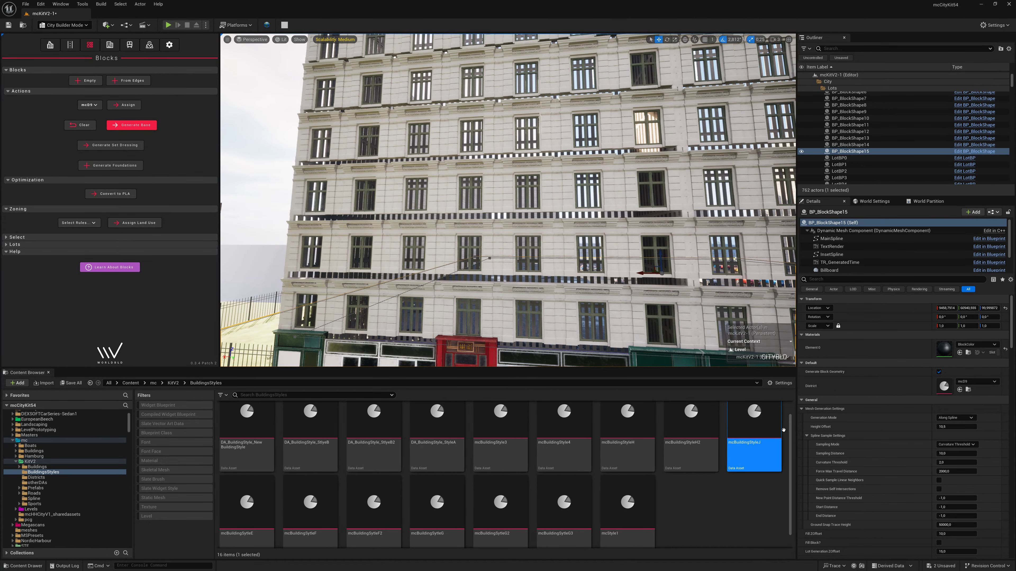
Step: Put the 3rd Floor Kit Var1 mesh into mcBuildingStyleJ's Meshes To Use Index [3]
{"action": "double_click", "coordinate": [754, 424]}
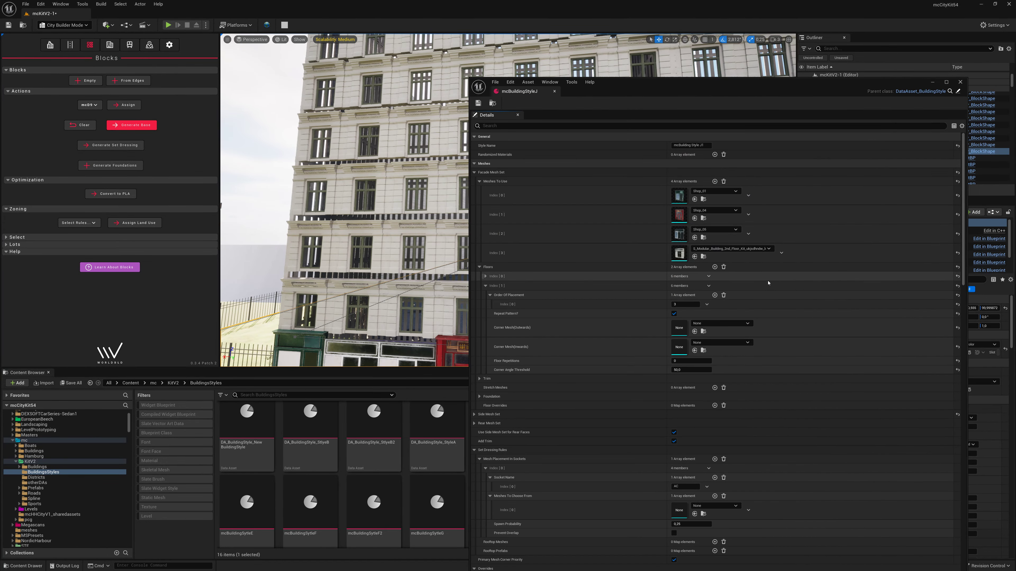
{"action": "left_click", "coordinate": [706, 256]}
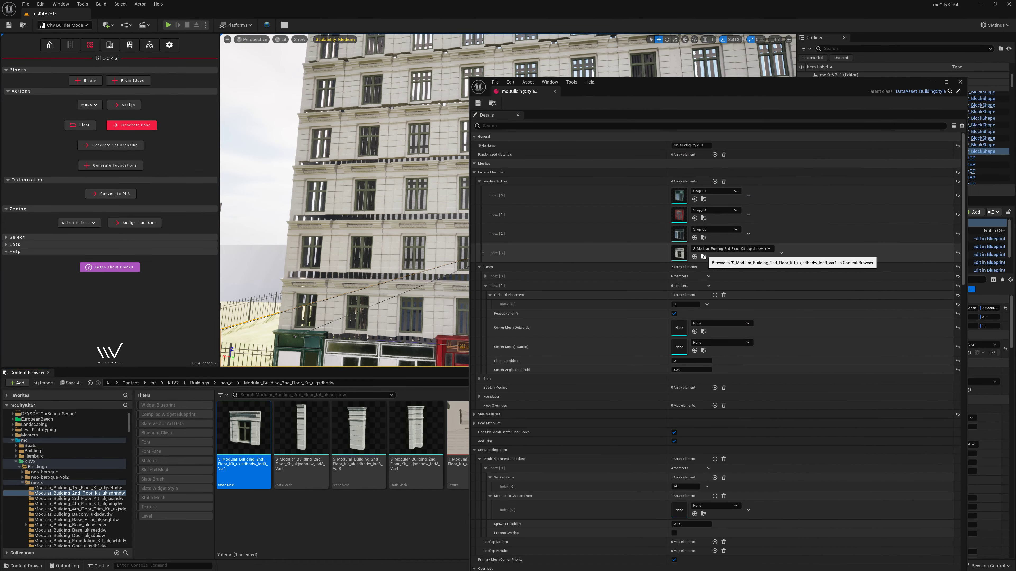
{"action": "left_click", "coordinate": [88, 501]}
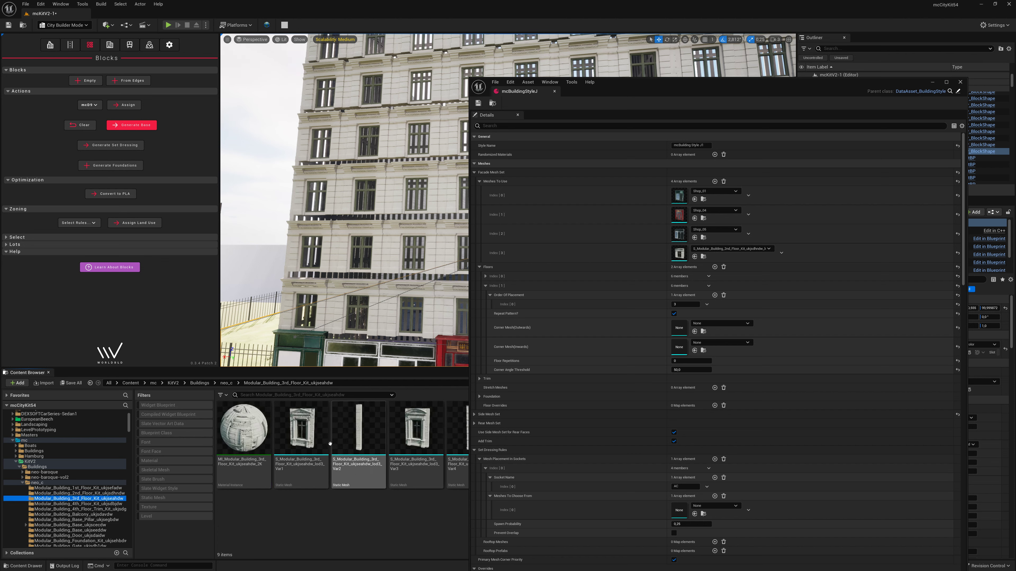
{"action": "left_click_drag", "start_coordinate": [301, 428], "coordinate": [746, 263]}
{"action": "left_click_drag", "start_coordinate": [742, 251], "coordinate": [743, 252]}
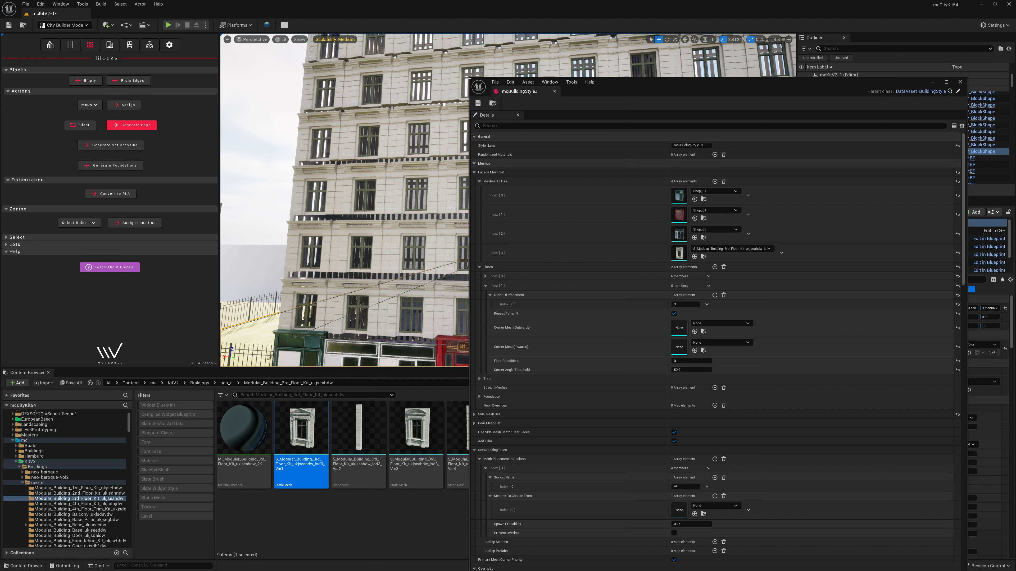
Step: Regenerate the block's building with the updated facade meshes
{"action": "left_click_drag", "start_coordinate": [468, 76], "coordinate": [616, 94]}
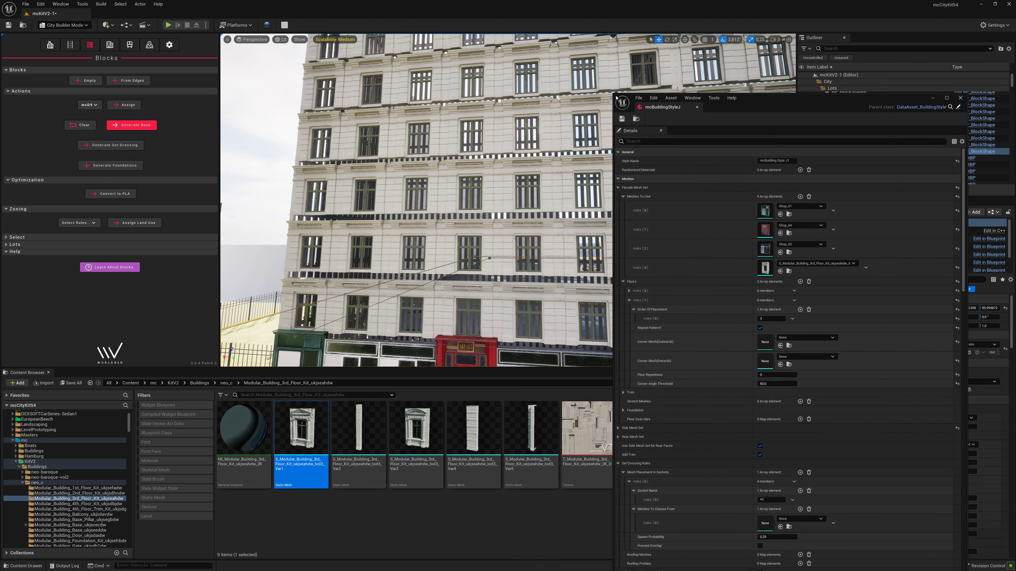
{"action": "left_click", "coordinate": [121, 125]}
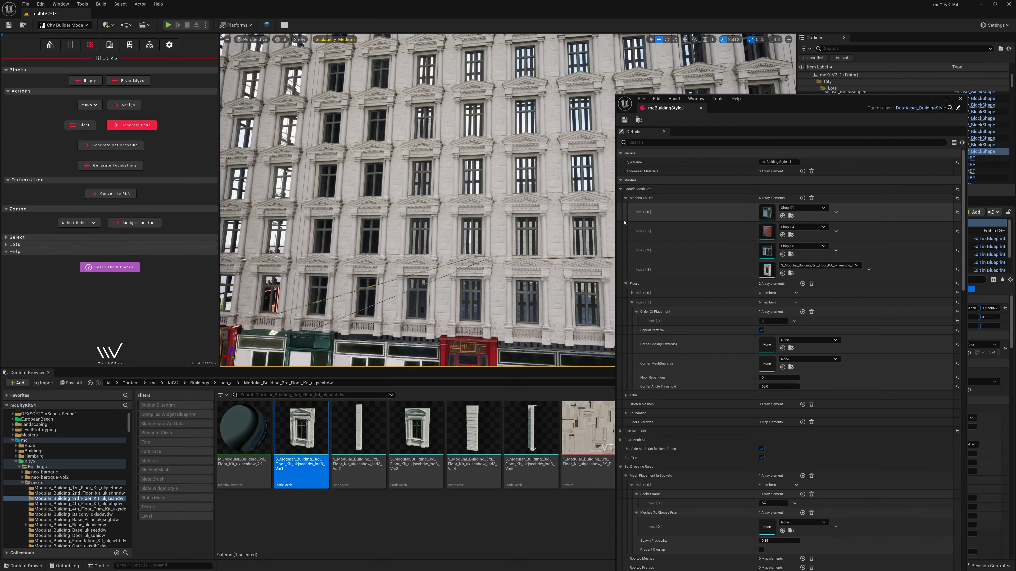
{"action": "left_click", "coordinate": [663, 143]}
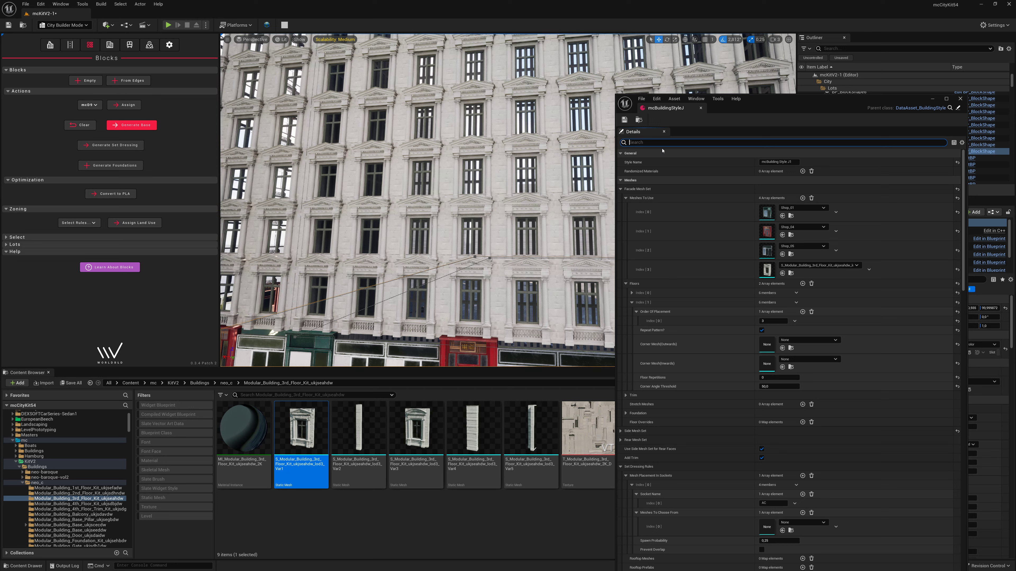
Step: Filter for height and set Min Height to 2500/1.5, about 1666.67
{"action": "type", "text": "heigh"}
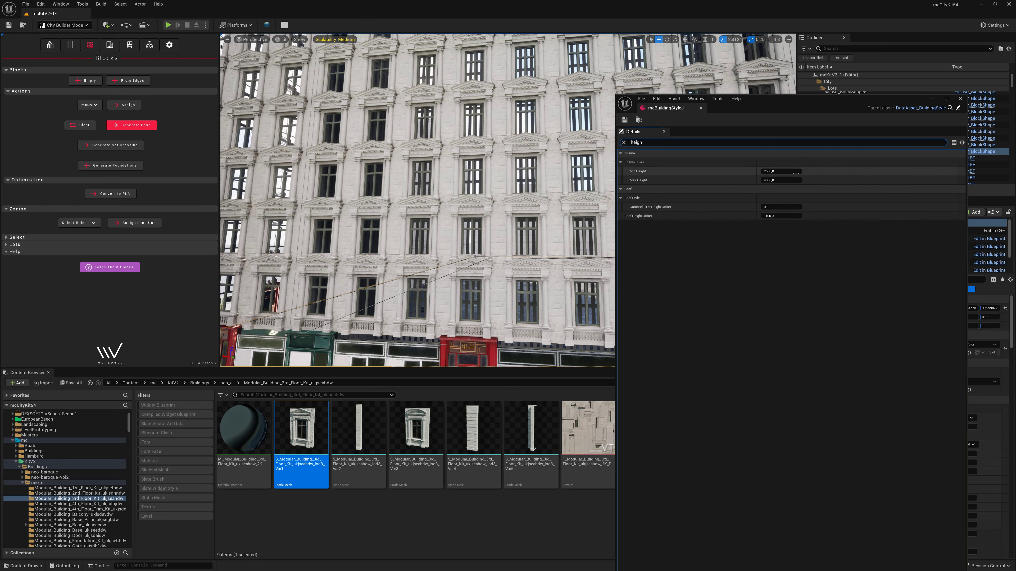
{"action": "left_click", "coordinate": [795, 171]}
{"action": "type", "text": "/1"}
{"action": "type", "text": "5"}
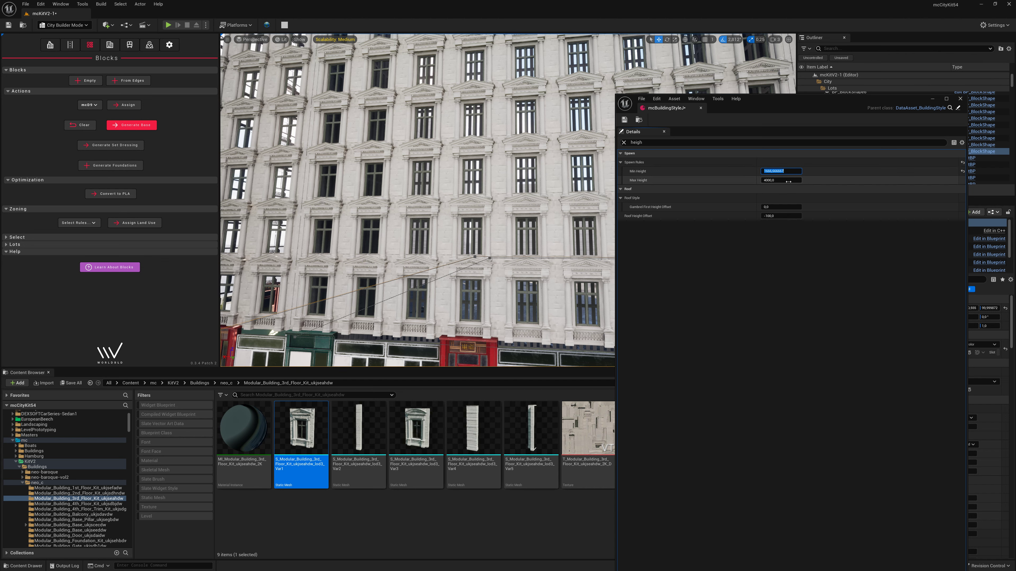
{"action": "left_click", "coordinate": [790, 181]}
Step: Set Max Height to 4000/1.5 (3000) and save the building style
{"action": "type", "text": "5"}
{"action": "key", "text": "Return"}
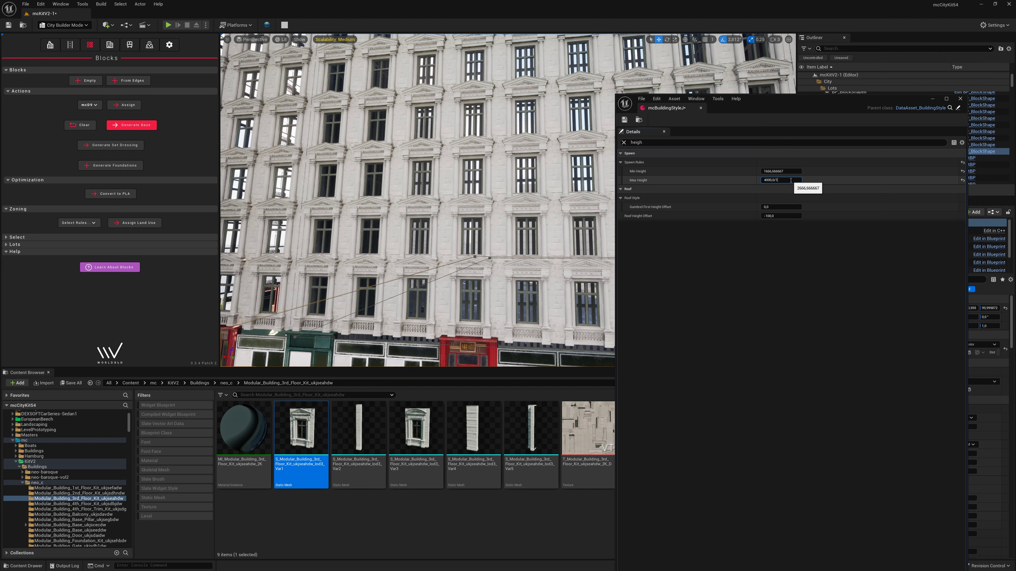
{"action": "left_click", "coordinate": [791, 180]}
{"action": "type", "text": ",5"}
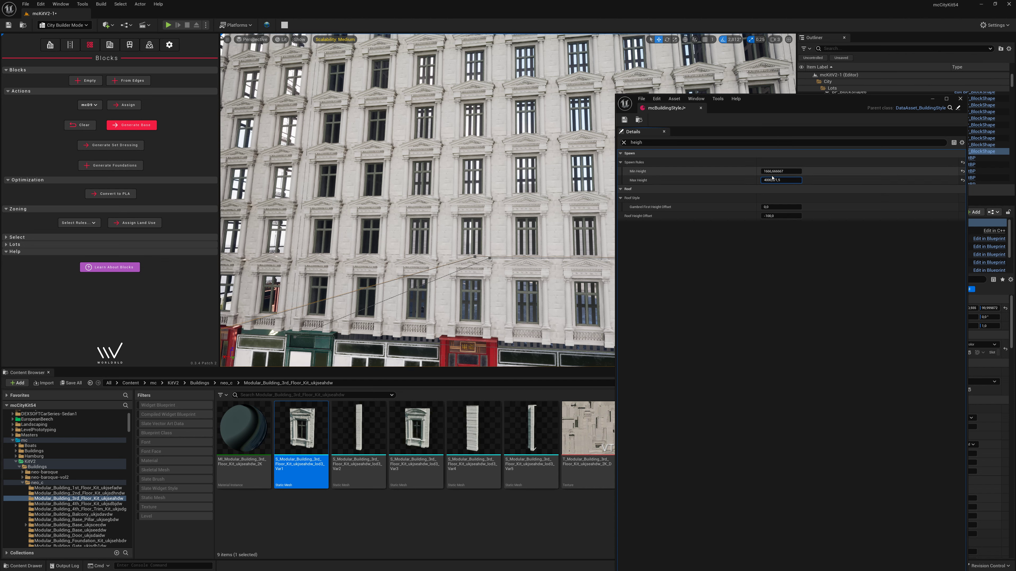
{"action": "double_click", "coordinate": [795, 181]}
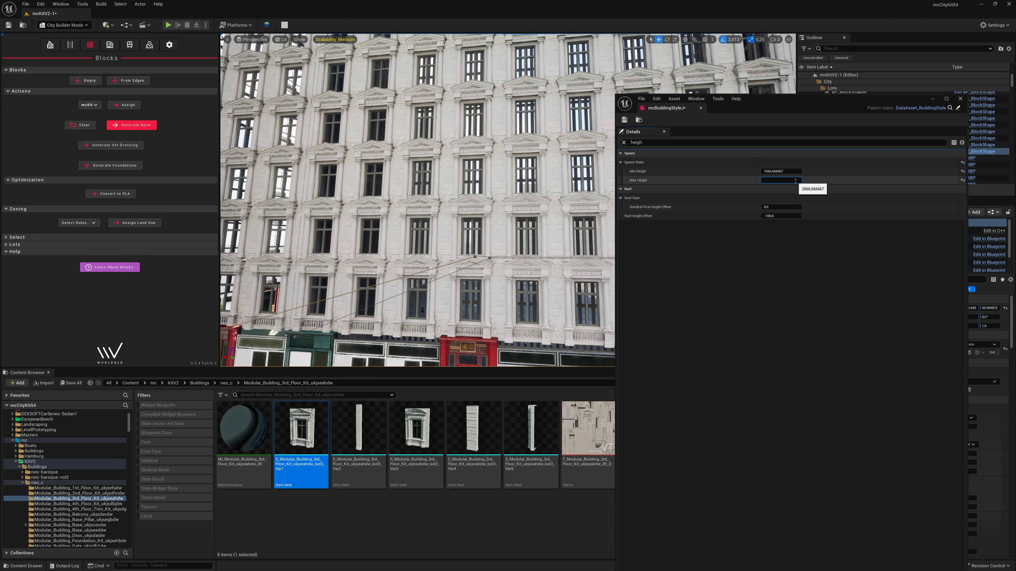
{"action": "type", "text": "3000"}
{"action": "key", "text": "shift+Tab"}
{"action": "left_click", "coordinate": [624, 120]}
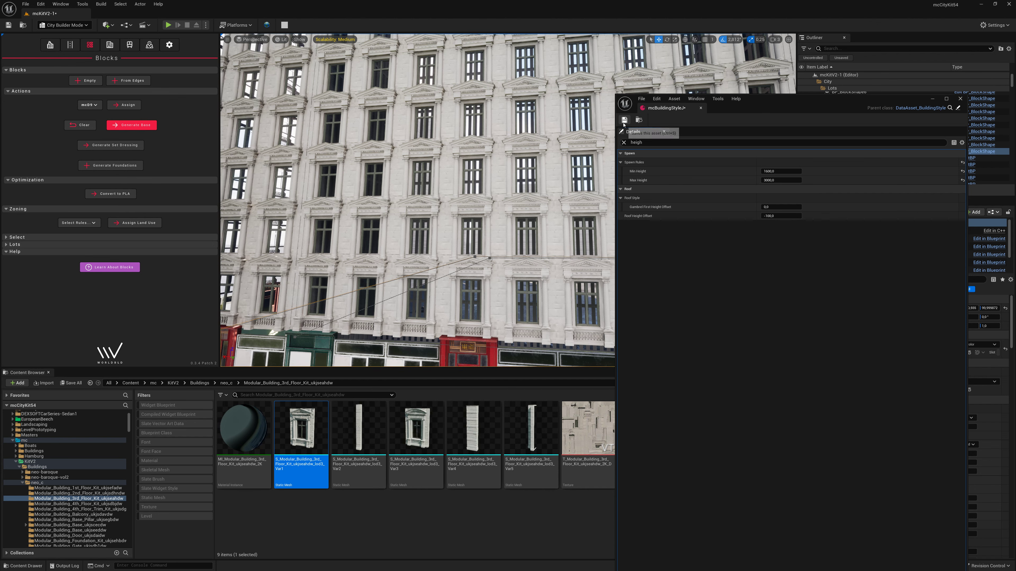
Step: Clear the property filter and delete the existing Mesh Placement In Sockets entry
{"action": "left_click", "coordinate": [623, 143]}
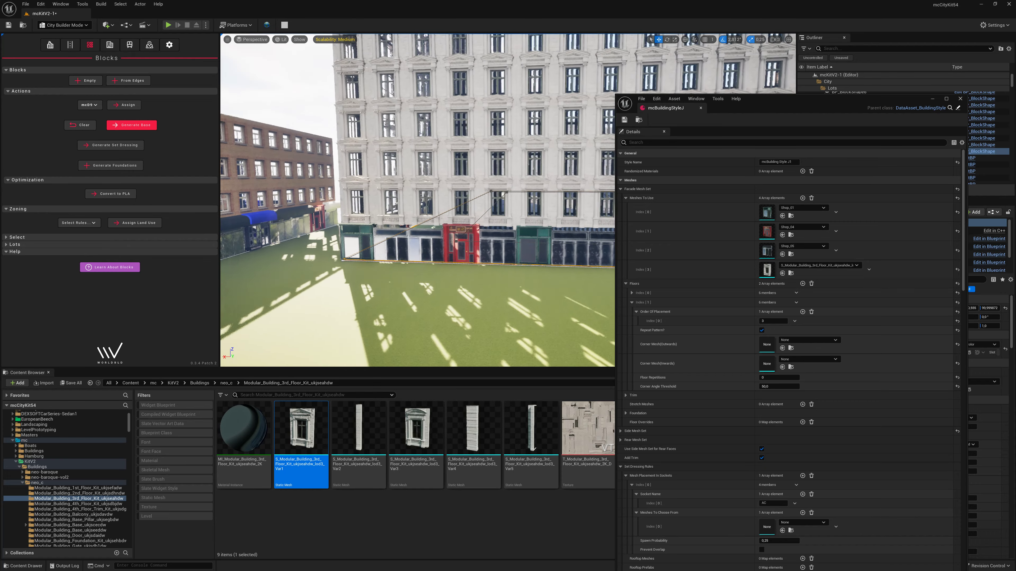
{"action": "scroll", "coordinate": [456, 264], "scroll_direction": "up", "scroll_amount": 2}
{"action": "scroll", "coordinate": [457, 265], "scroll_direction": "up", "scroll_amount": 2}
{"action": "scroll", "coordinate": [457, 265], "scroll_direction": "up", "scroll_amount": 2}
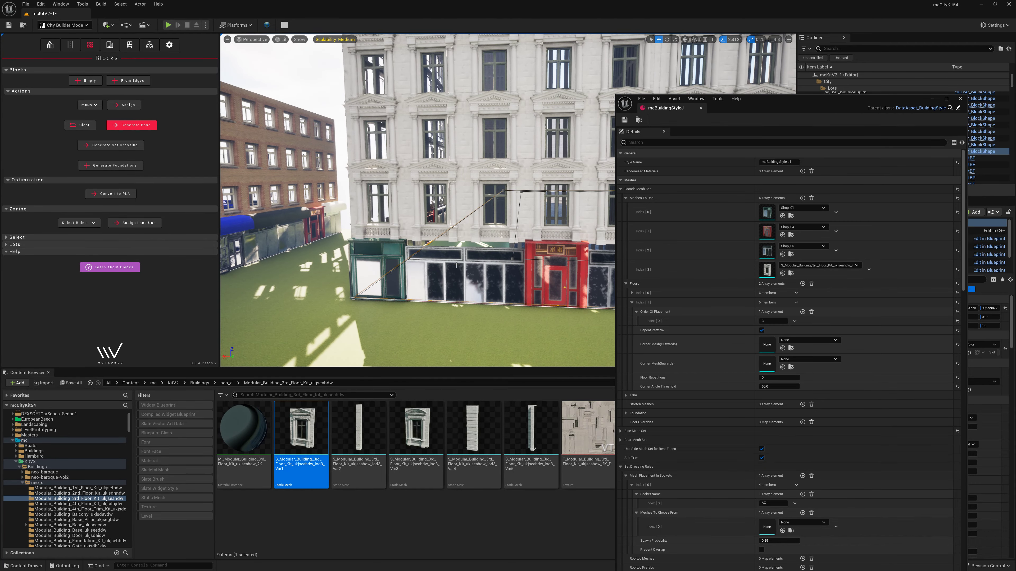
{"action": "left_click", "coordinate": [444, 257]}
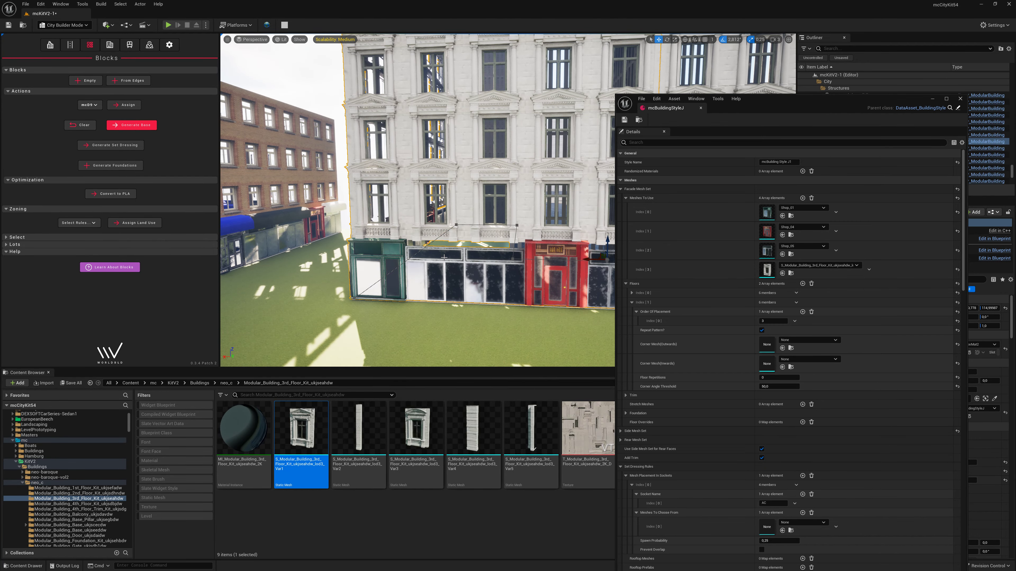
{"action": "left_click", "coordinate": [620, 189]}
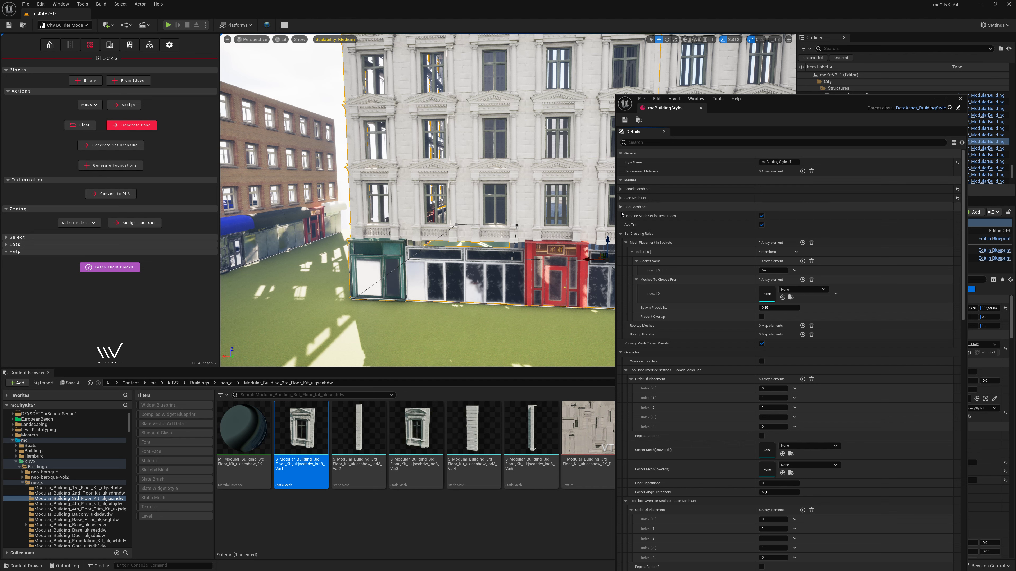
{"action": "left_click", "coordinate": [811, 261]}
{"action": "left_click", "coordinate": [811, 271]}
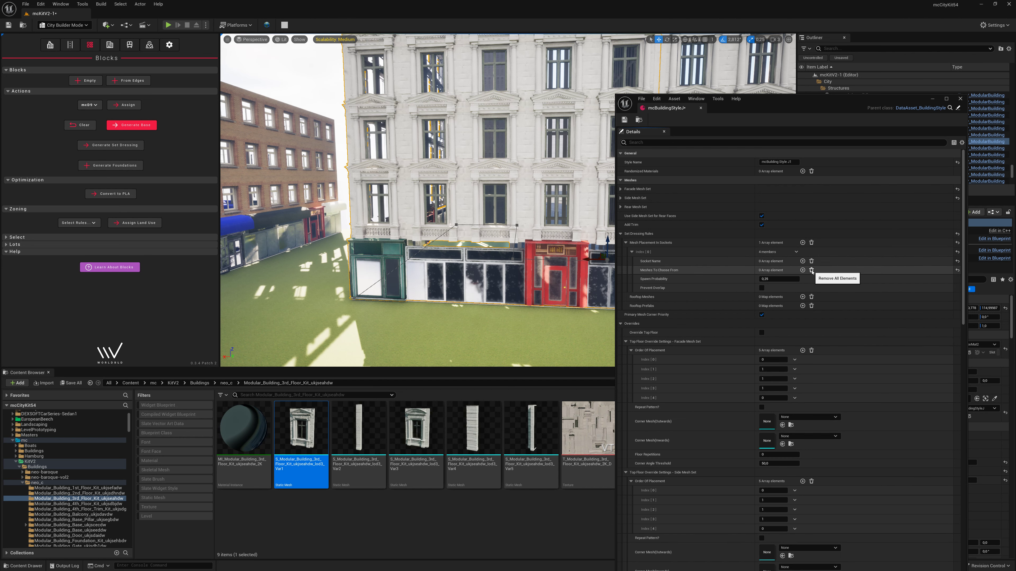
{"action": "left_click", "coordinate": [796, 252]}
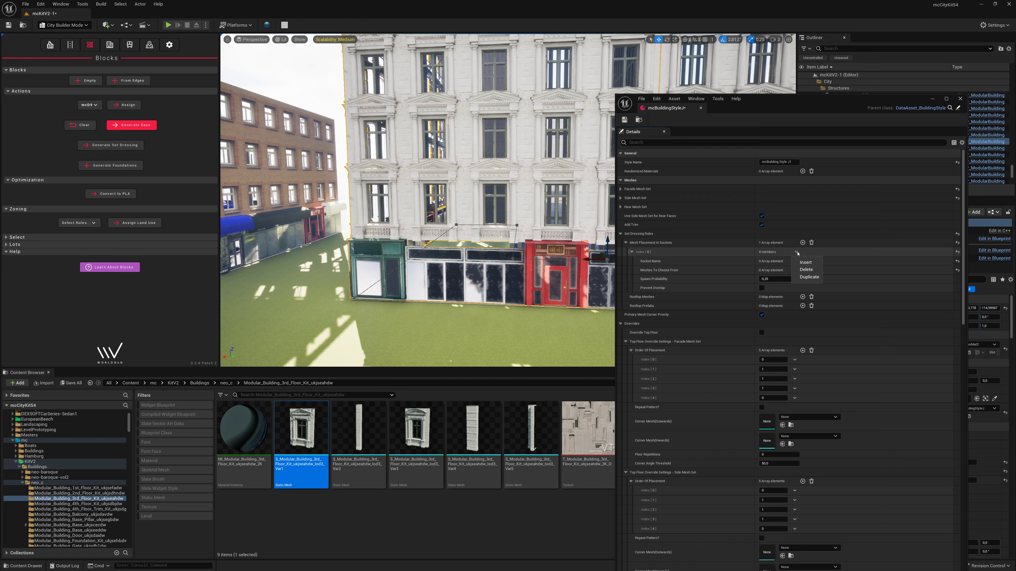
{"action": "left_click", "coordinate": [804, 272]}
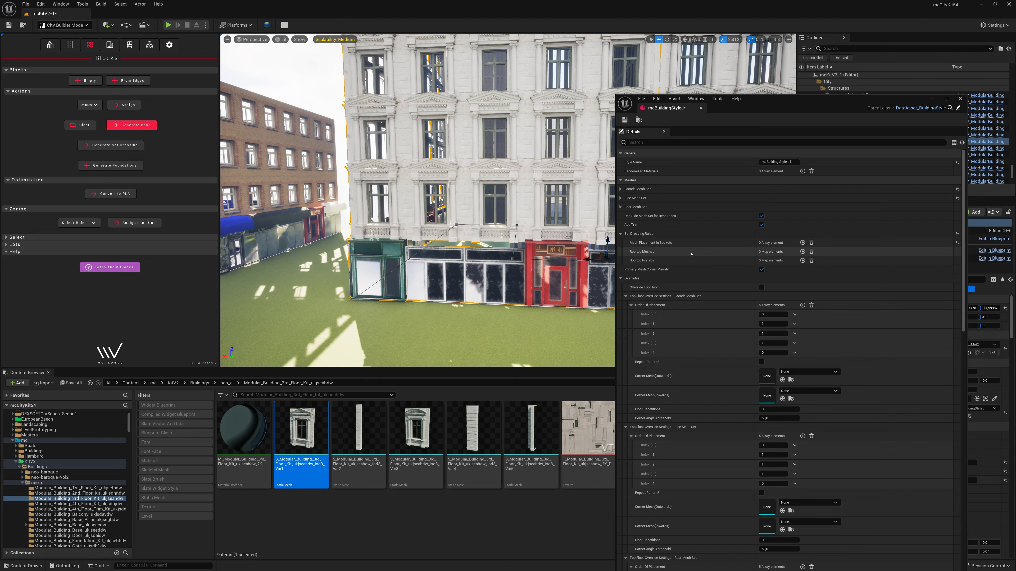
Step: Add a new socket placement rule targeting the Wing socket with one empty mesh slot
{"action": "left_click", "coordinate": [803, 243]}
{"action": "left_click", "coordinate": [633, 252]}
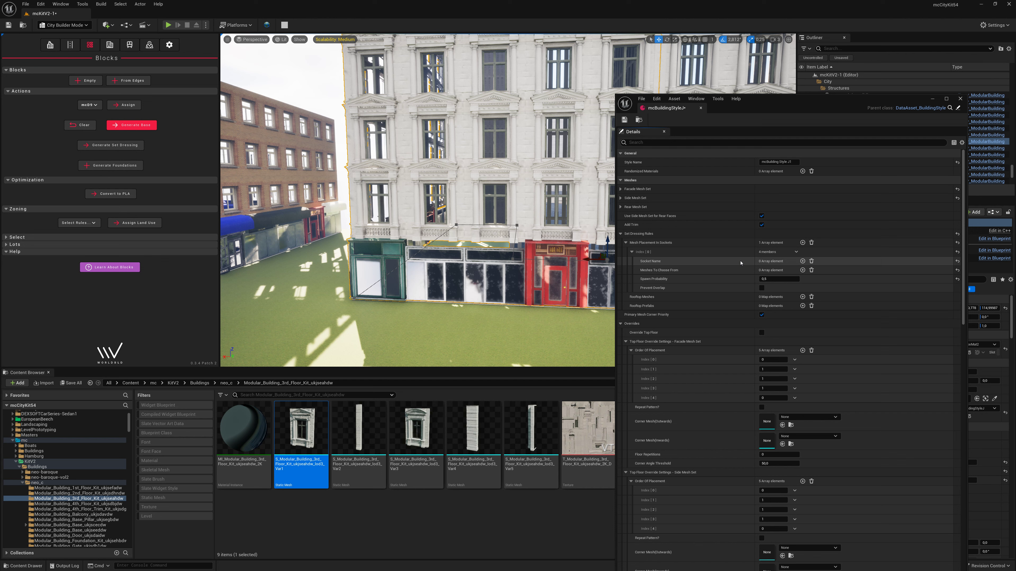
{"action": "left_click", "coordinate": [802, 261]}
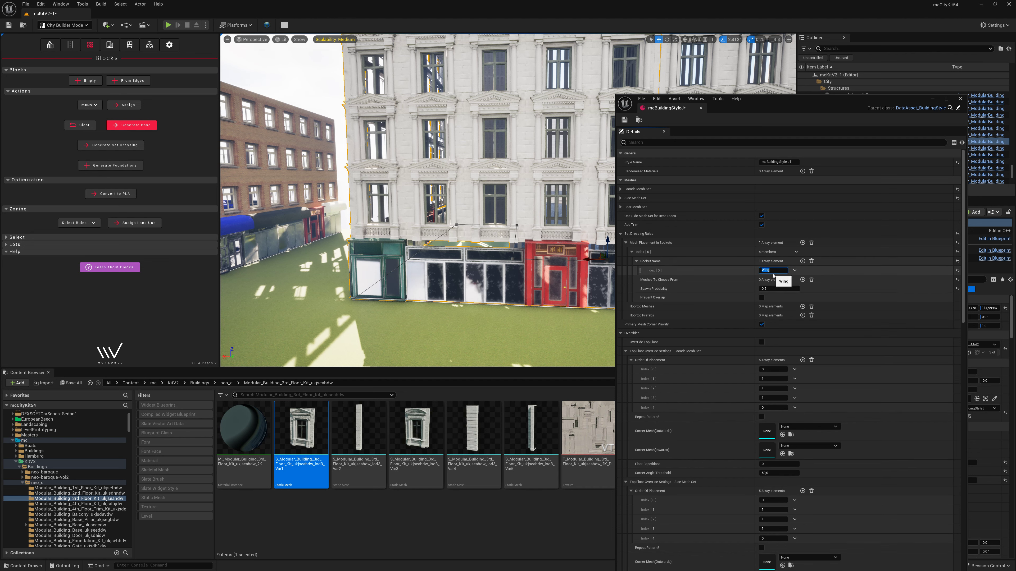
{"action": "key", "text": "Return"}
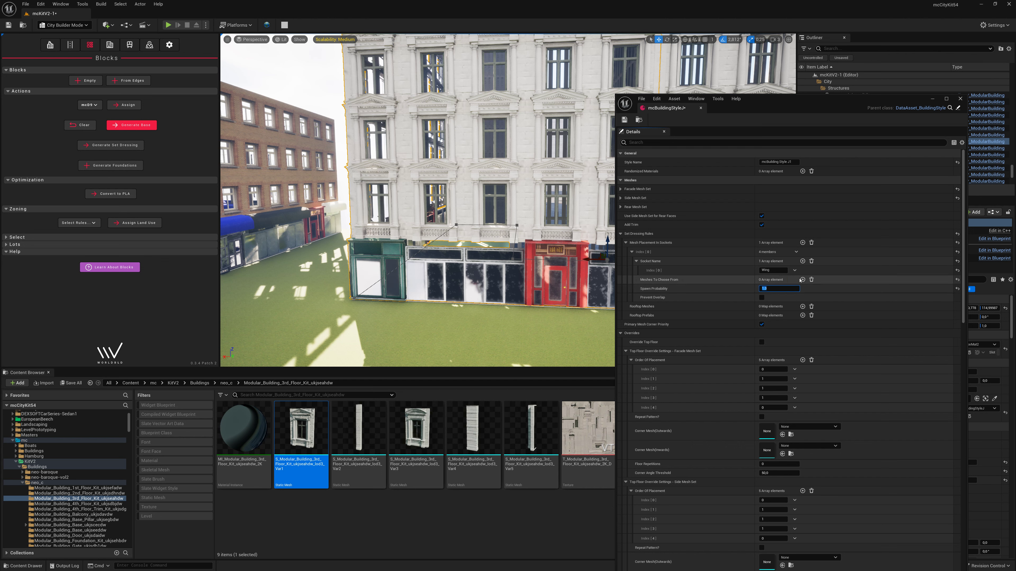
{"action": "left_click", "coordinate": [803, 280]}
Step: Assign Awning_B1 from the Awning_B folder to the socket rule's first mesh slot
{"action": "scroll", "coordinate": [36, 472], "scroll_direction": "down", "scroll_amount": 10}
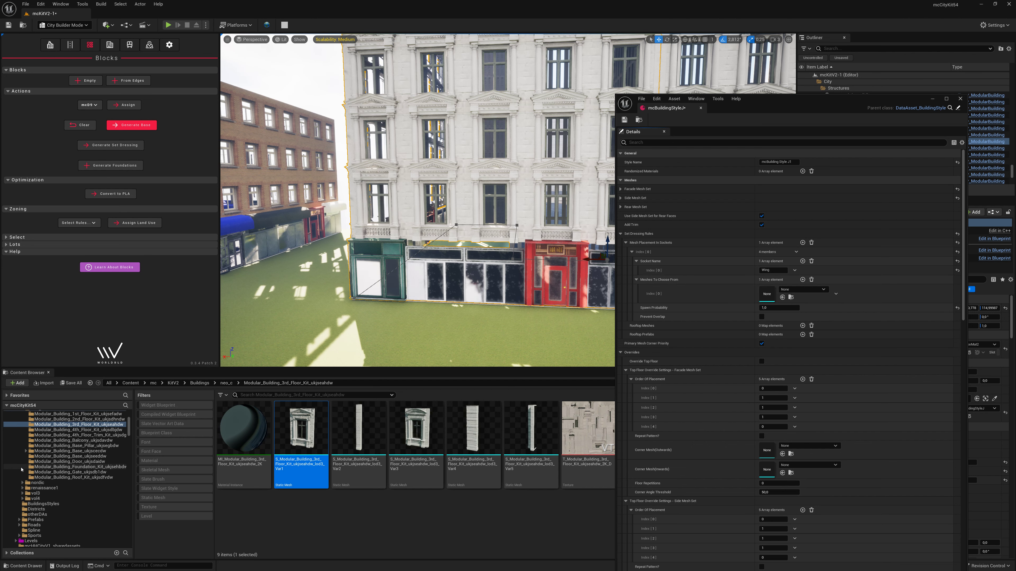
{"action": "left_click", "coordinate": [45, 501]}
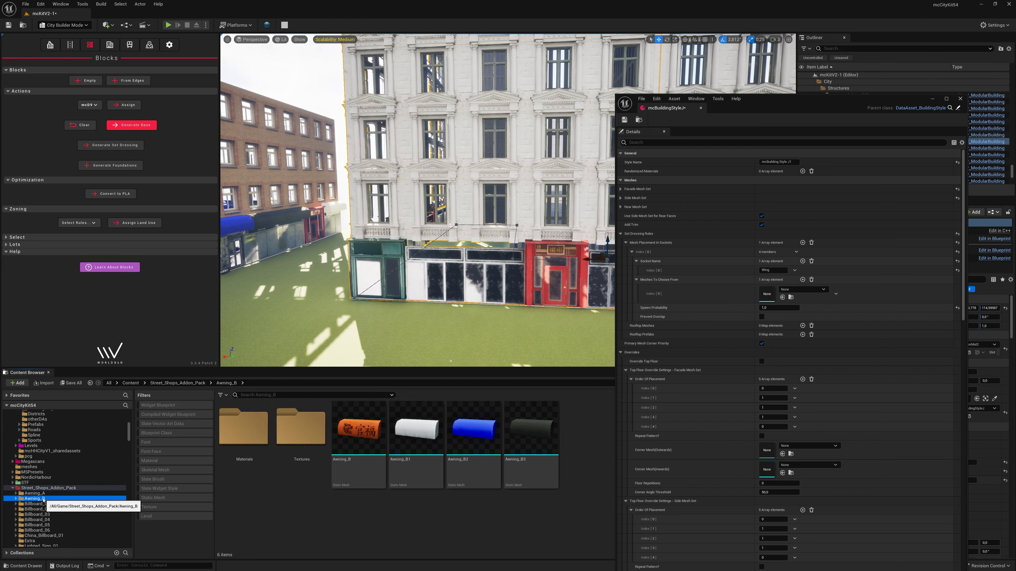
{"action": "left_click_drag", "start_coordinate": [416, 428], "coordinate": [787, 287]}
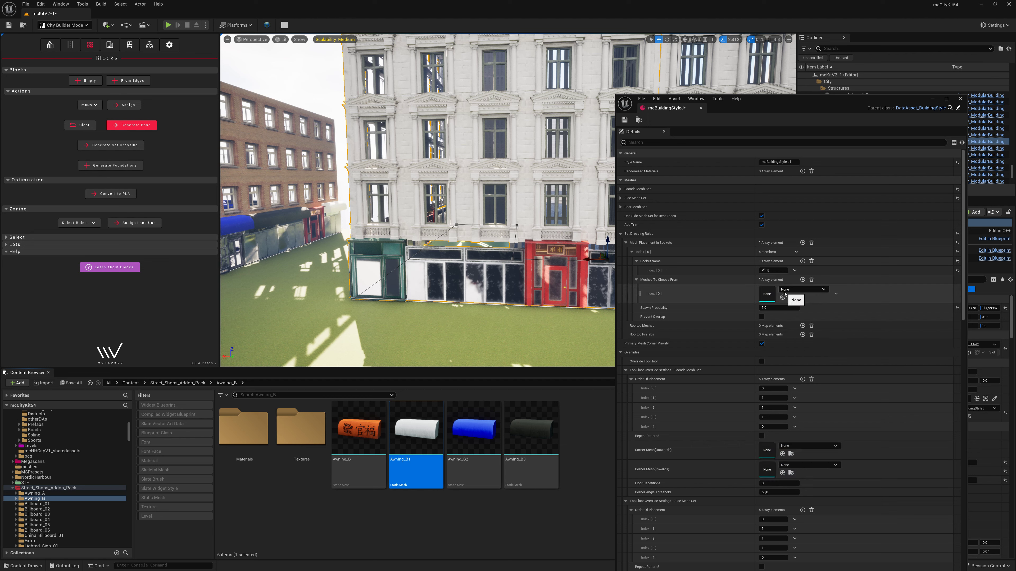
{"action": "mouse_move", "coordinate": [416, 428]}
{"action": "left_mouse_down"}
{"action": "mouse_move", "coordinate": [780, 313]}
{"action": "mouse_move", "coordinate": [798, 290]}
{"action": "left_mouse_up"}
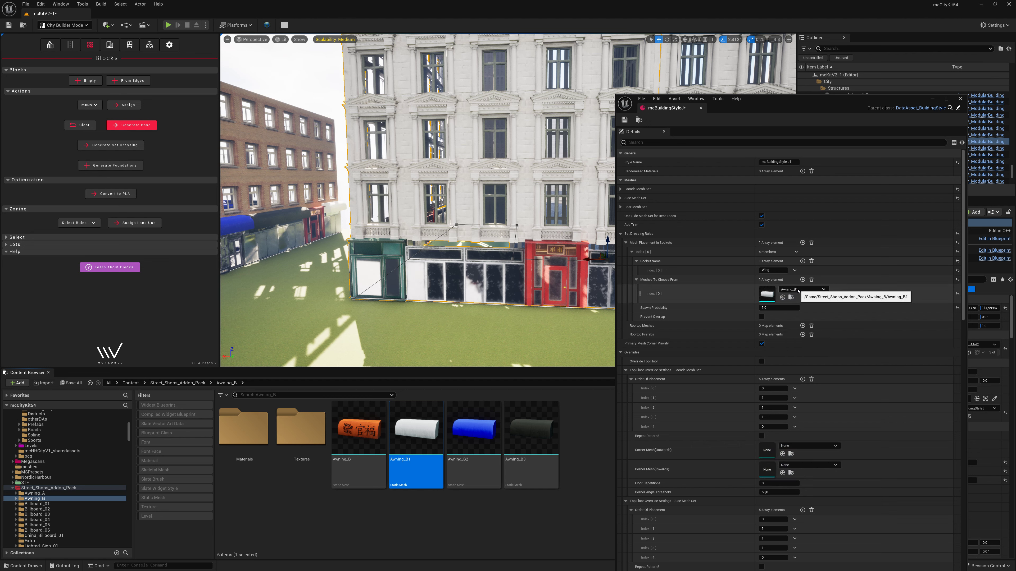
Step: Add Awning_B2 and Awning_B3 as the second and third mesh choices, then save
{"action": "left_click", "coordinate": [802, 279]}
{"action": "left_click", "coordinate": [803, 279]}
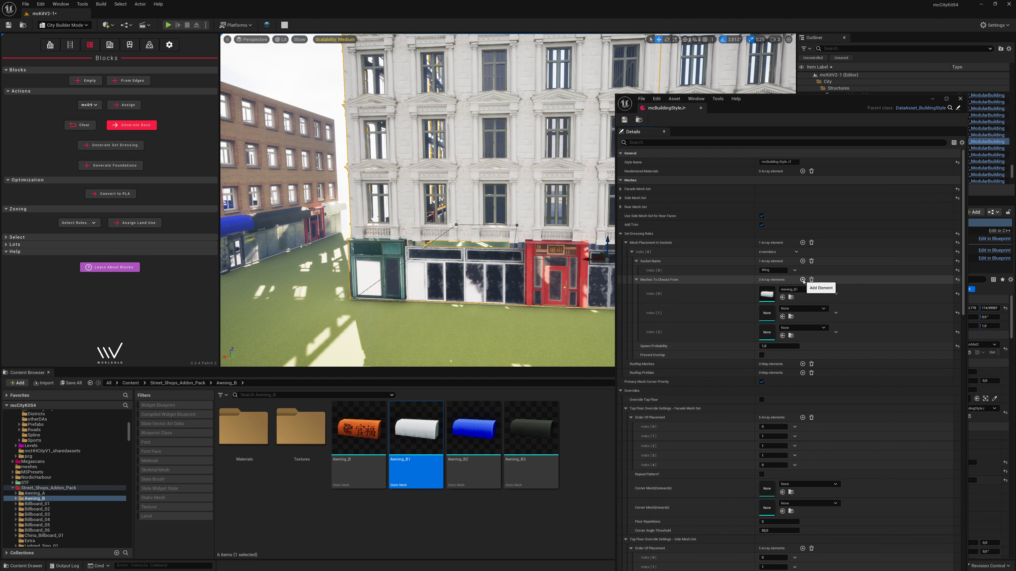
{"action": "left_click_drag", "start_coordinate": [458, 438], "coordinate": [767, 313]}
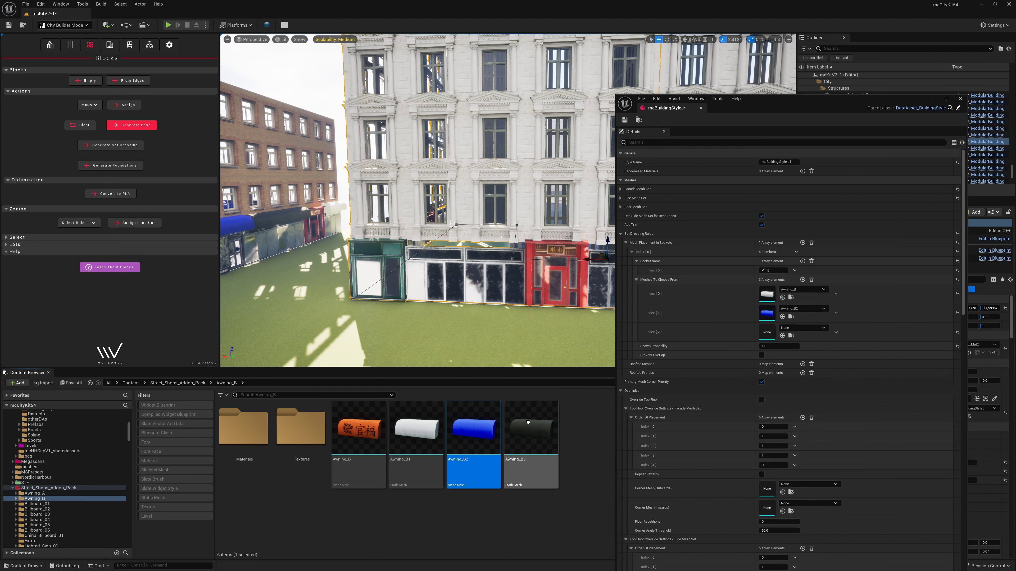
{"action": "left_click", "coordinate": [531, 428]}
{"action": "left_click_drag", "start_coordinate": [531, 428], "coordinate": [766, 332]}
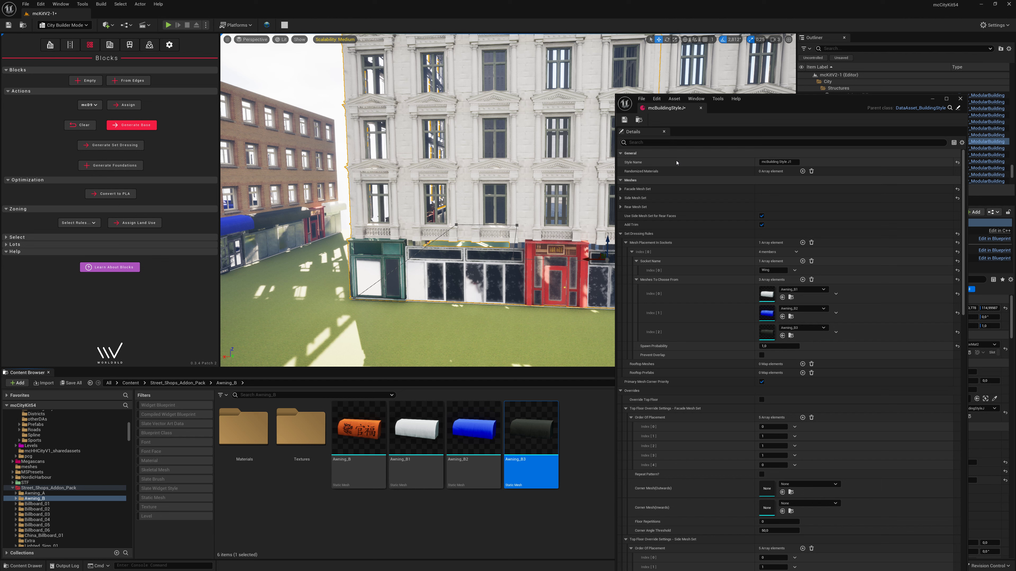
{"action": "left_click", "coordinate": [628, 122]}
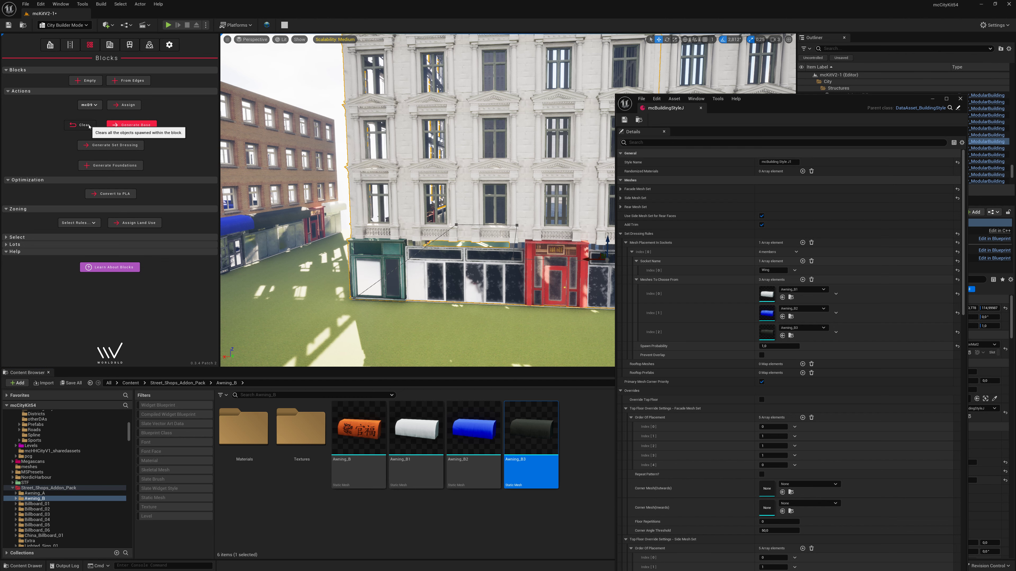
Step: Clear and regenerate BP_BlockShape15's building so awnings spawn along its shopfronts
{"action": "left_click", "coordinate": [127, 125]}
{"action": "left_click", "coordinate": [127, 127]}
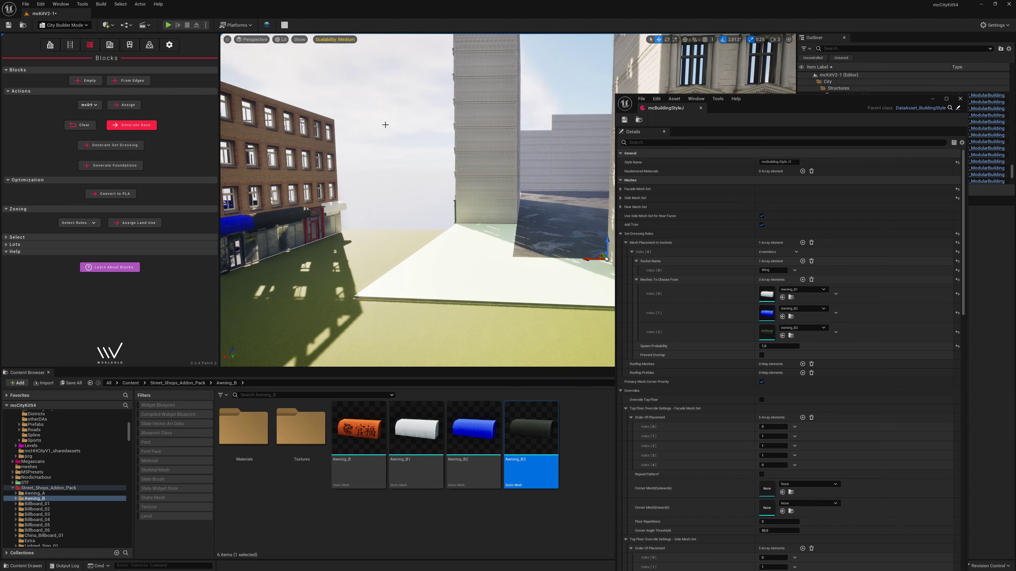
{"action": "left_click_drag", "start_coordinate": [860, 99], "coordinate": [859, 209]}
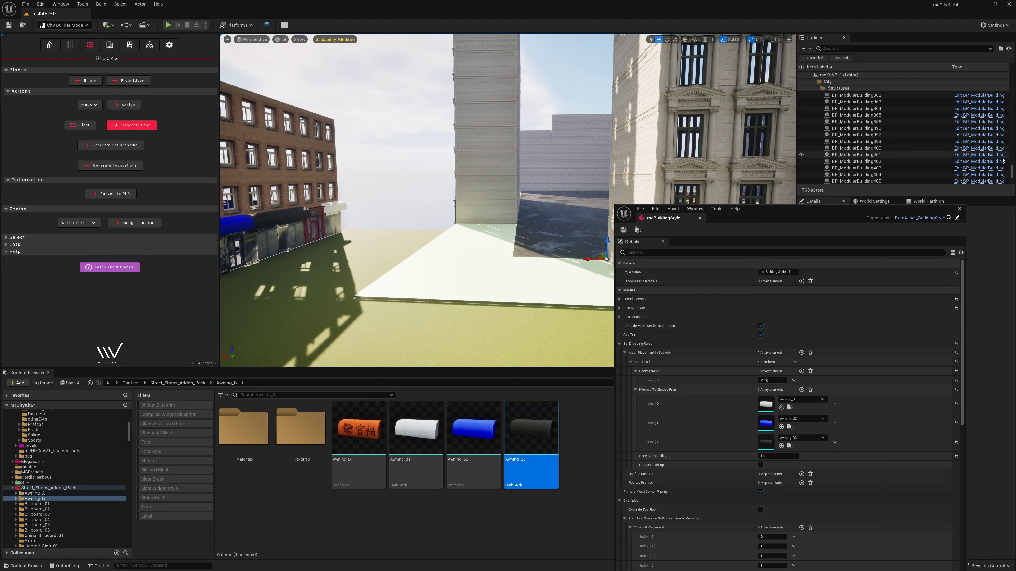
{"action": "left_click_drag", "start_coordinate": [1012, 175], "coordinate": [1012, 80]}
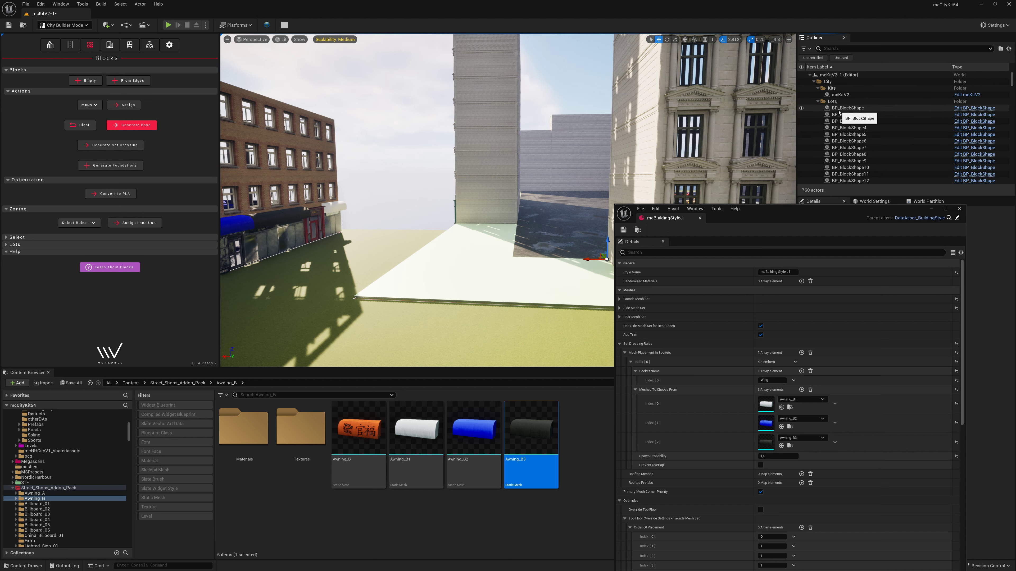
{"action": "scroll", "coordinate": [978, 121], "scroll_direction": "down", "scroll_amount": 4}
{"action": "left_click", "coordinate": [850, 135]}
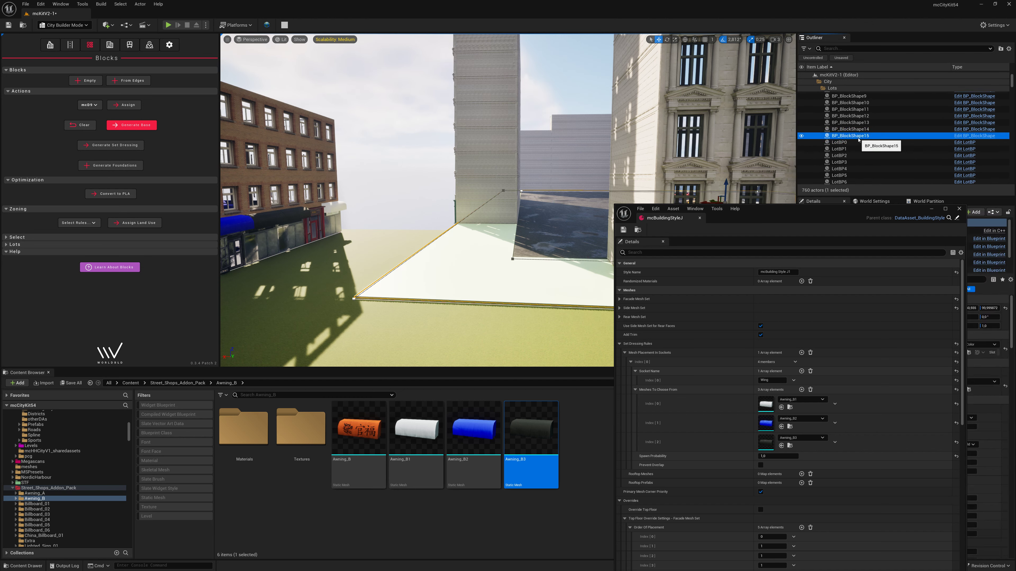
{"action": "left_click", "coordinate": [122, 125]}
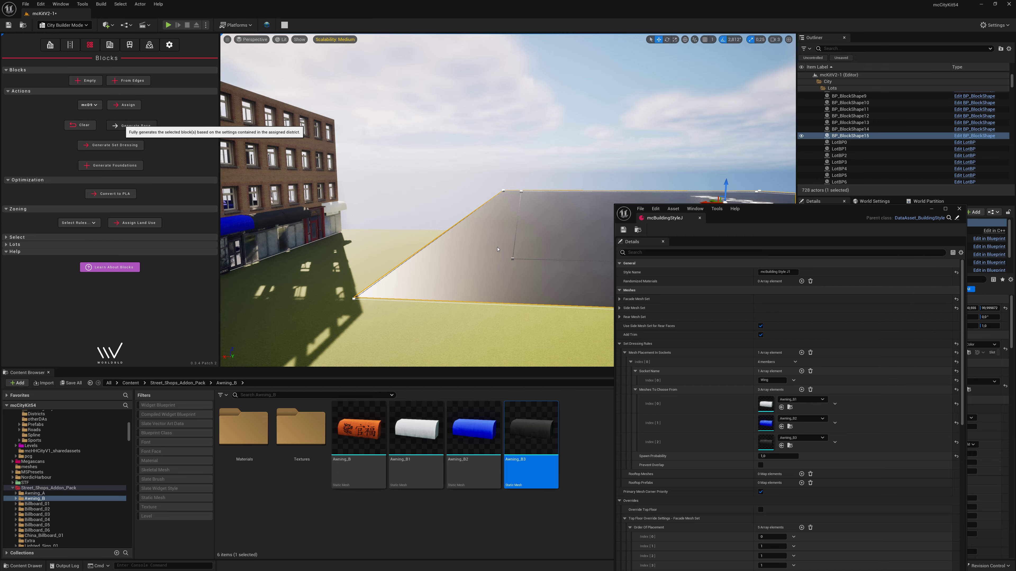
{"action": "left_click", "coordinate": [132, 125]}
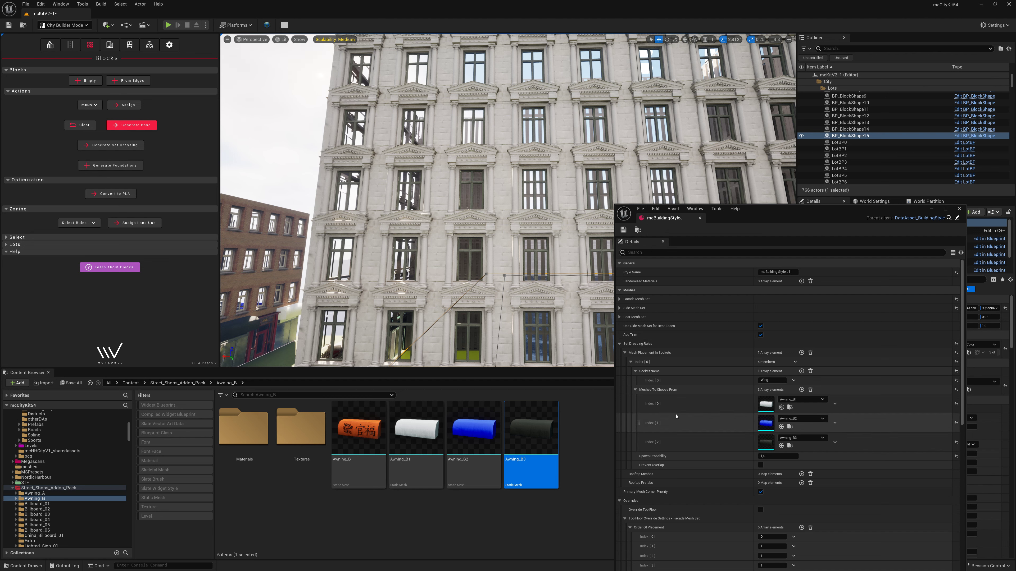
Step: Collapse the socket list and the neo_c and Buildings folders, then show KitV2 > BuildingsStyles
{"action": "scroll", "coordinate": [676, 417], "scroll_direction": "down", "scroll_amount": 1}
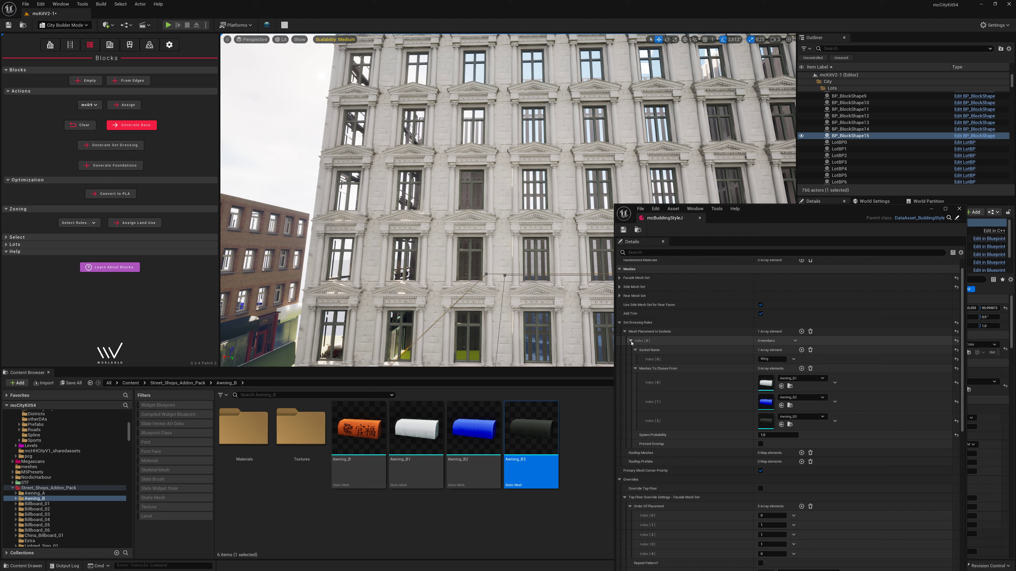
{"action": "left_click", "coordinate": [625, 332]}
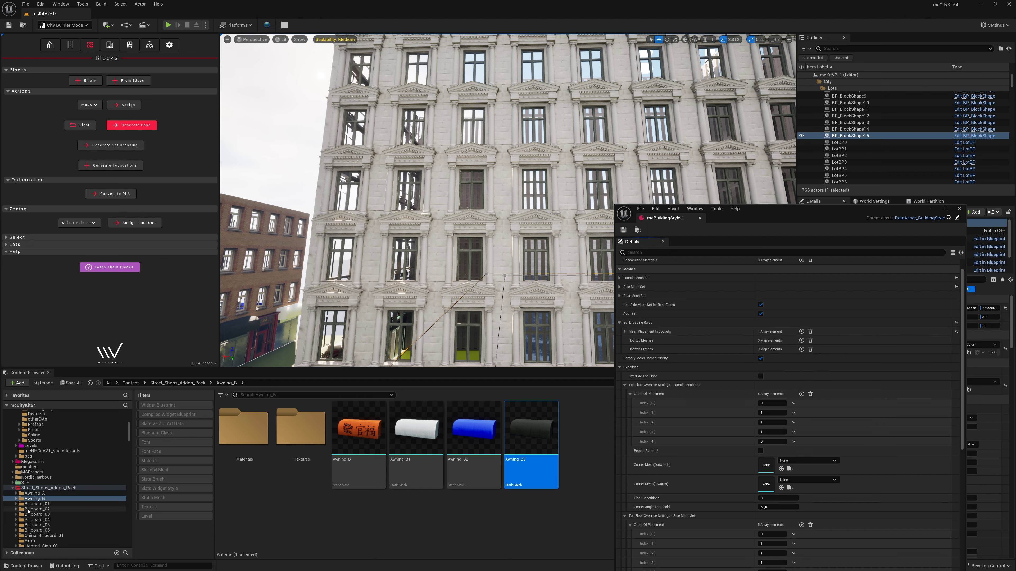
{"action": "scroll", "coordinate": [42, 489], "scroll_direction": "up", "scroll_amount": 3}
{"action": "scroll", "coordinate": [42, 489], "scroll_direction": "up", "scroll_amount": 4}
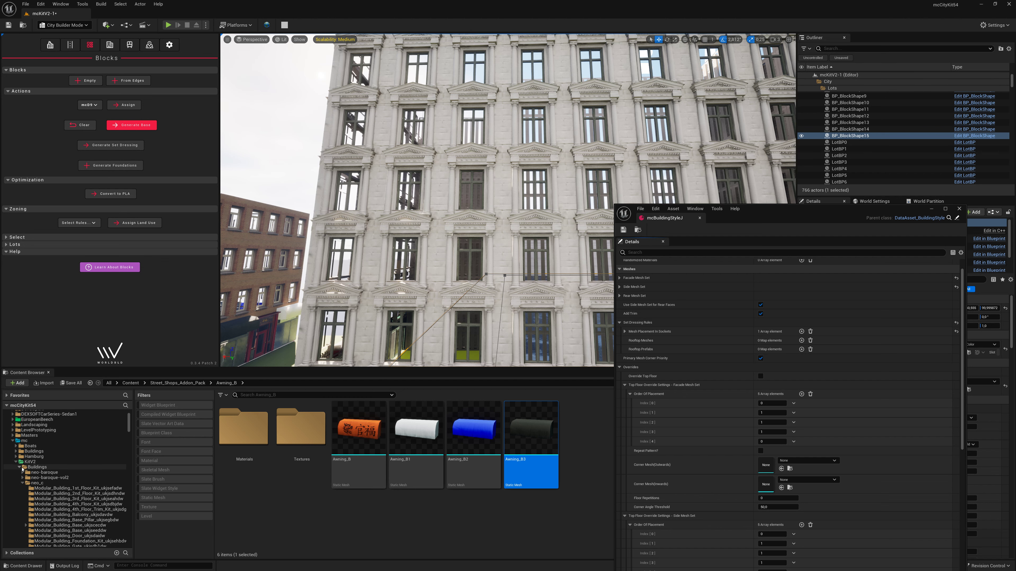
{"action": "left_click", "coordinate": [23, 483]}
{"action": "left_click", "coordinate": [20, 467]}
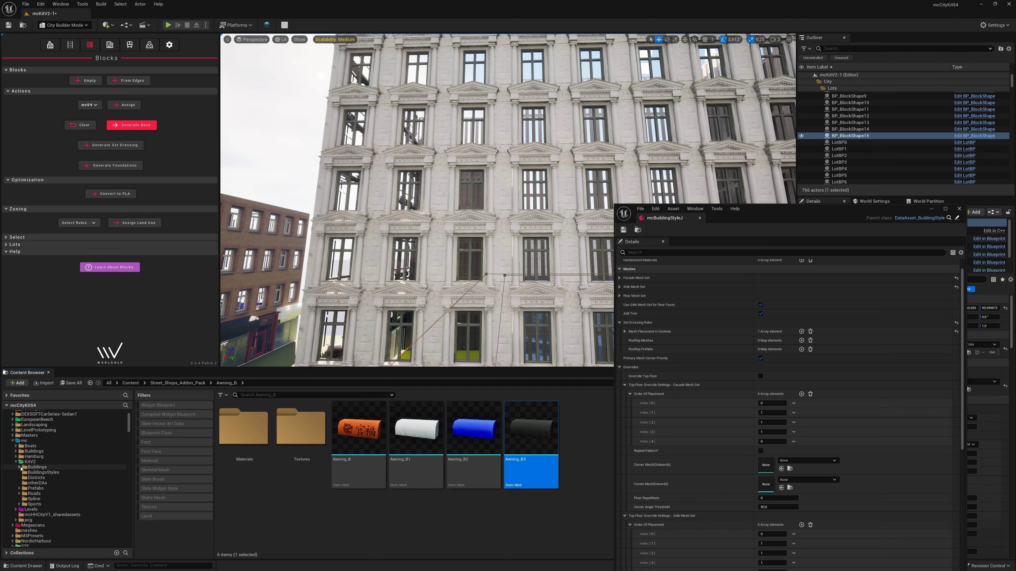
{"action": "left_click", "coordinate": [45, 473]}
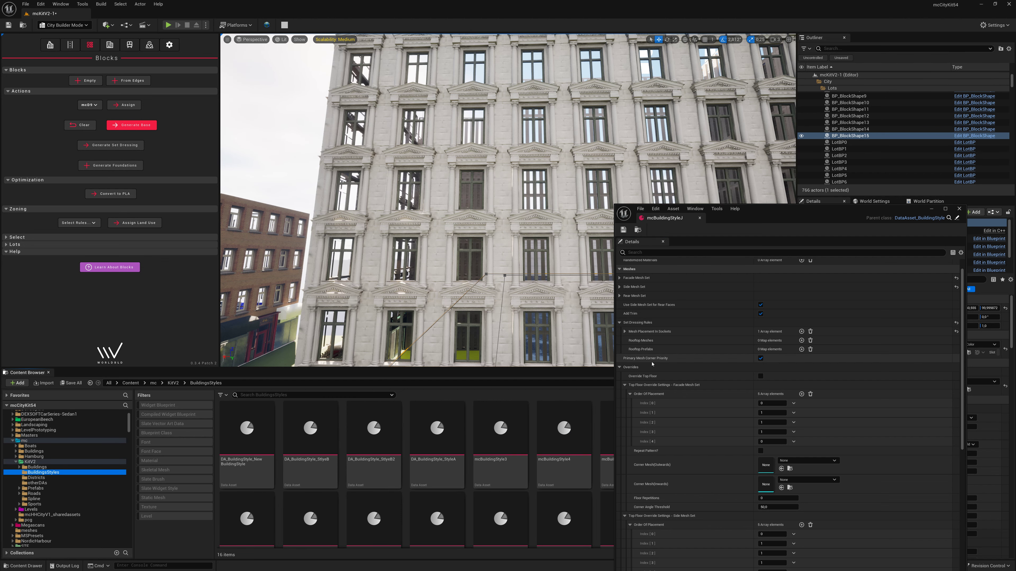
{"action": "left_click_drag", "start_coordinate": [766, 216], "coordinate": [364, 38]}
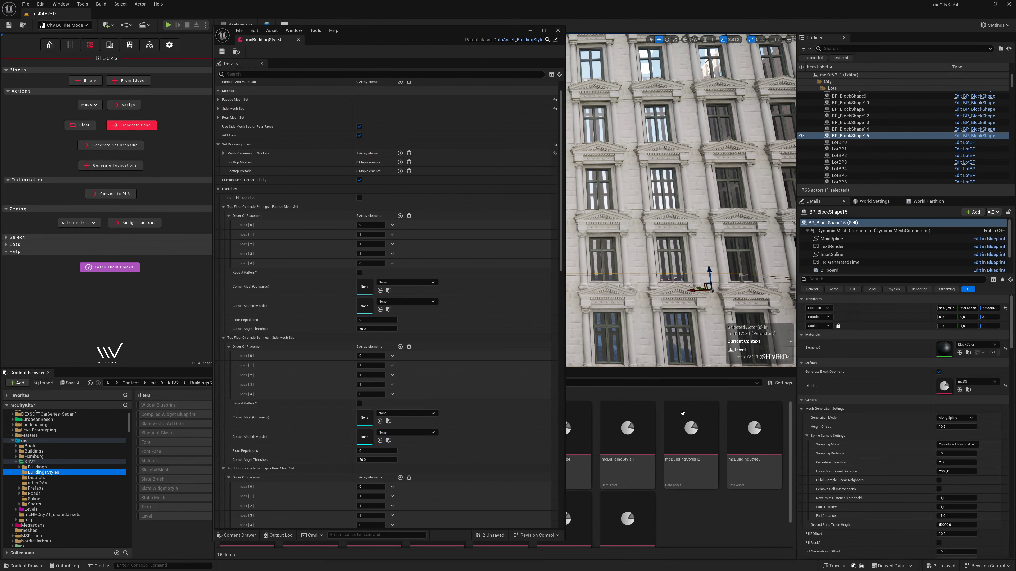
Step: Copy socket placement Index [0] from mcBuildingStyleH2
{"action": "double_click", "coordinate": [690, 442]}
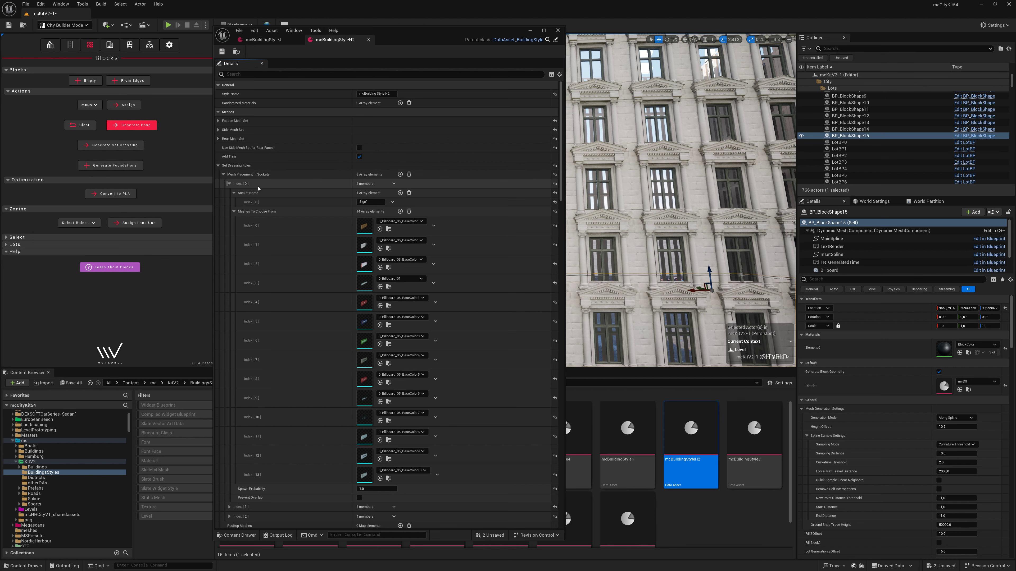
{"action": "right_click", "coordinate": [258, 188]}
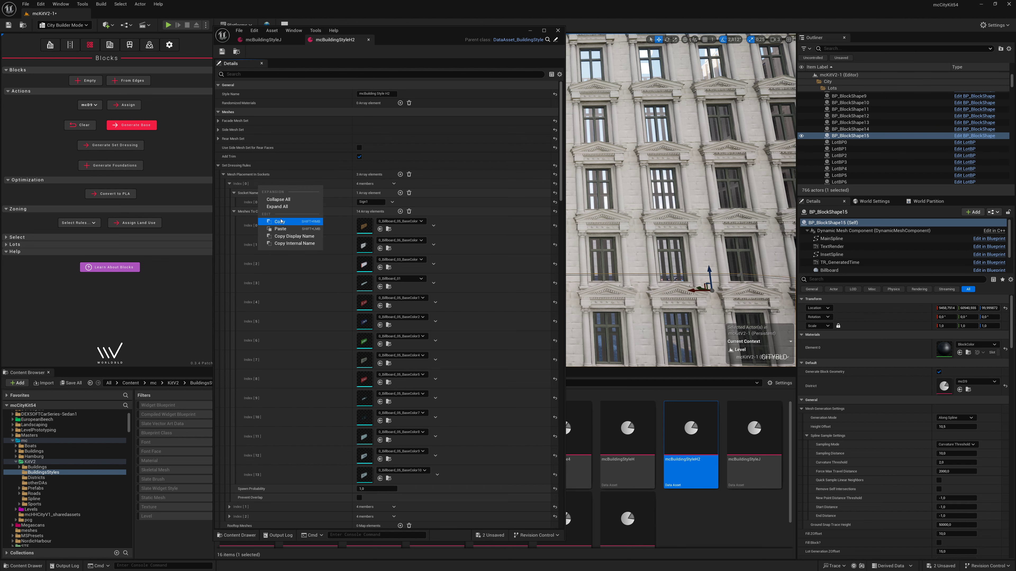
{"action": "left_click", "coordinate": [304, 258]}
Step: Add a second socket placement to mcBuildingStyleJ and paste the copied entry into Index [1]
{"action": "left_click", "coordinate": [266, 43]}
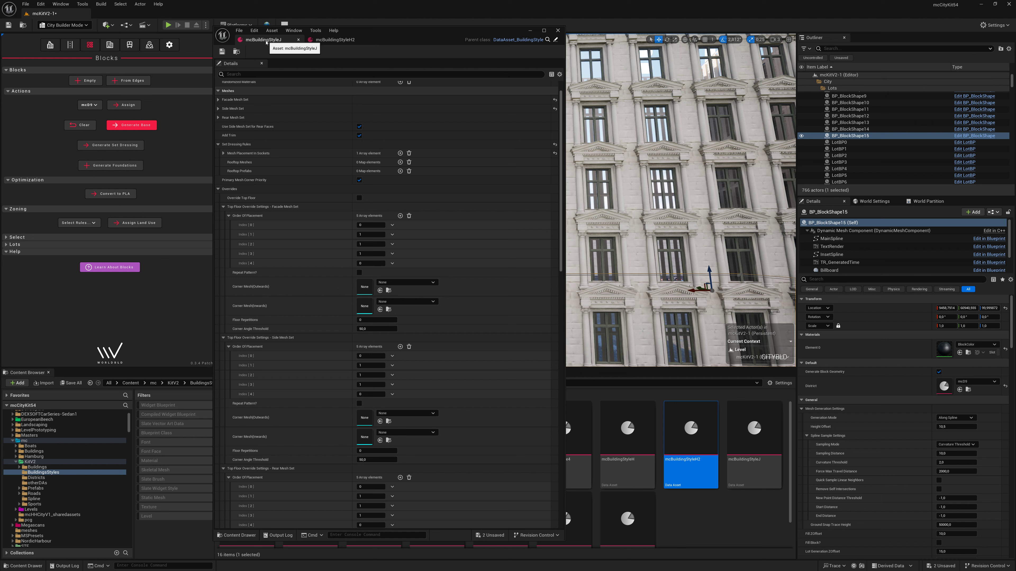
{"action": "left_click_drag", "start_coordinate": [373, 35], "coordinate": [524, 77]}
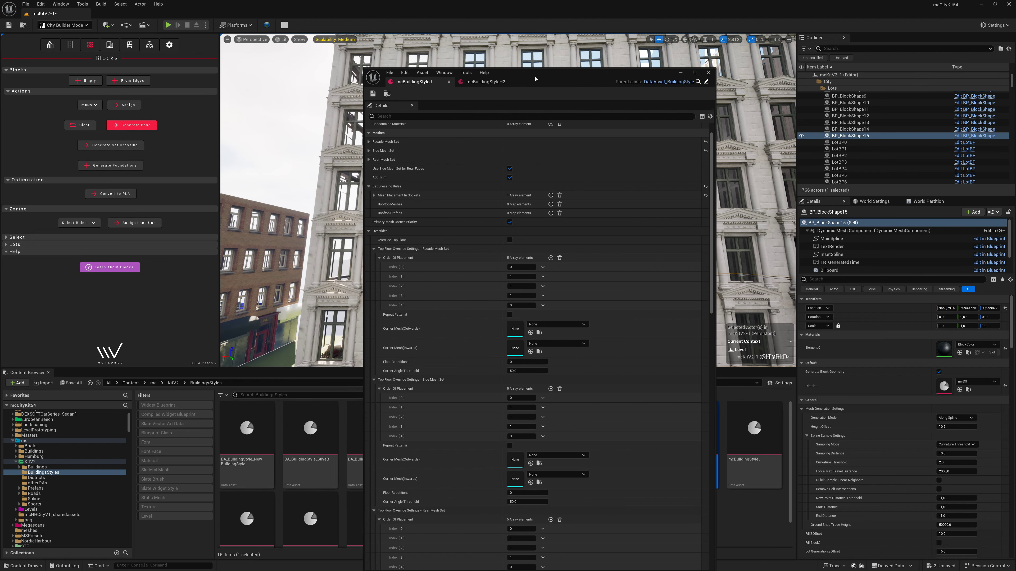
{"action": "scroll", "coordinate": [409, 212], "scroll_direction": "up", "scroll_amount": 1}
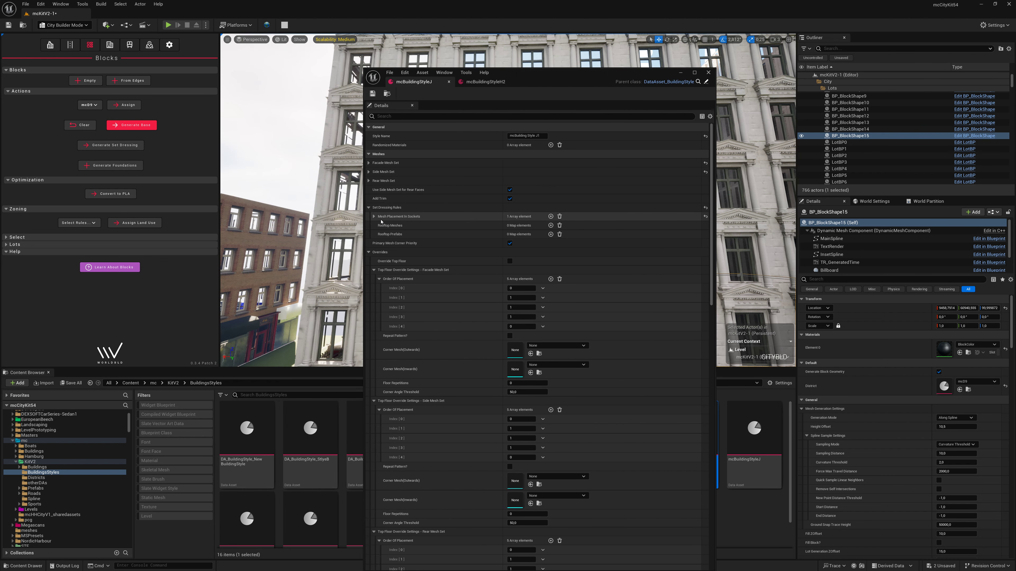
{"action": "left_click", "coordinate": [374, 217]}
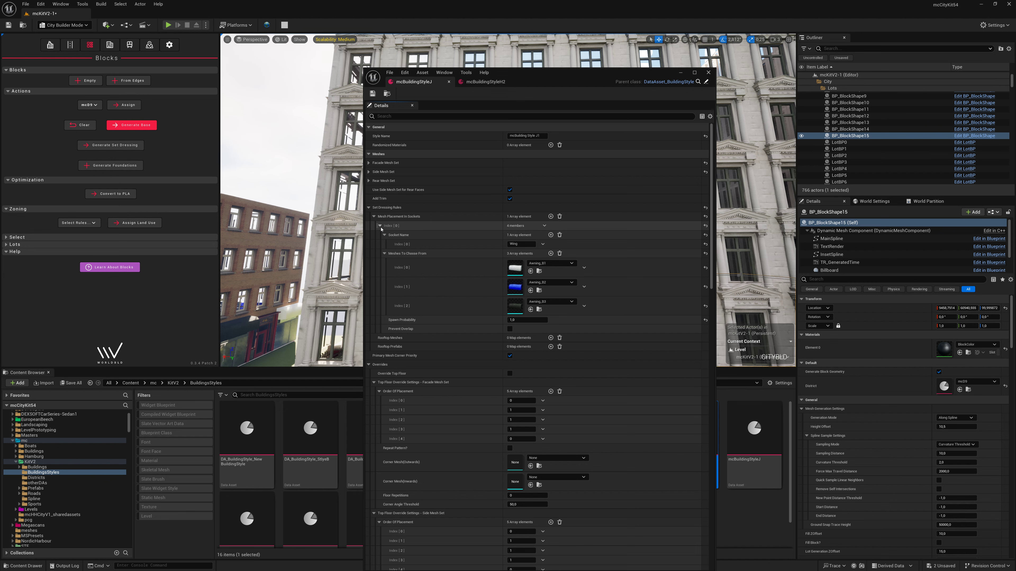
{"action": "left_click", "coordinate": [380, 226]}
{"action": "left_click", "coordinate": [551, 216]}
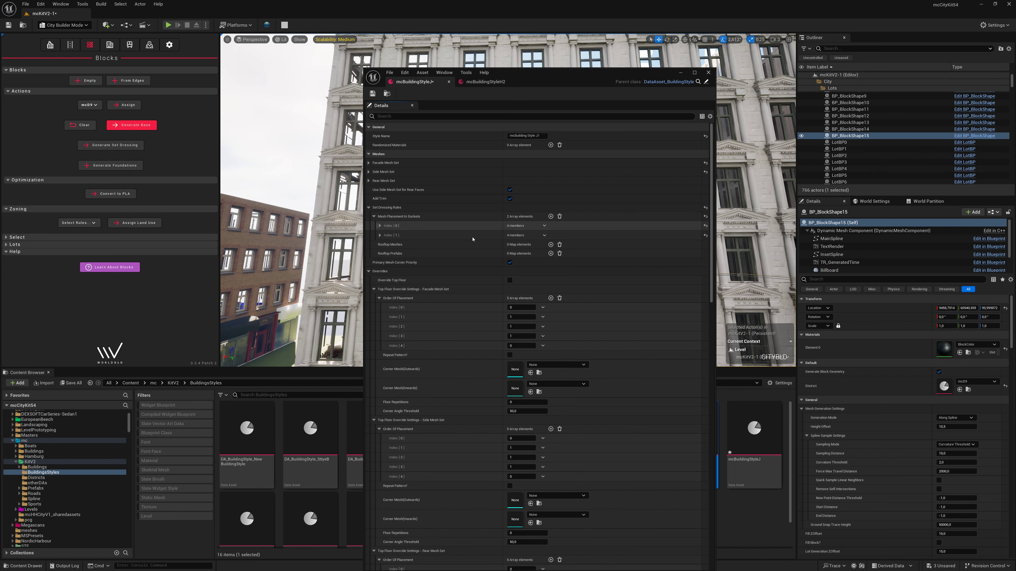
{"action": "right_click", "coordinate": [436, 240]}
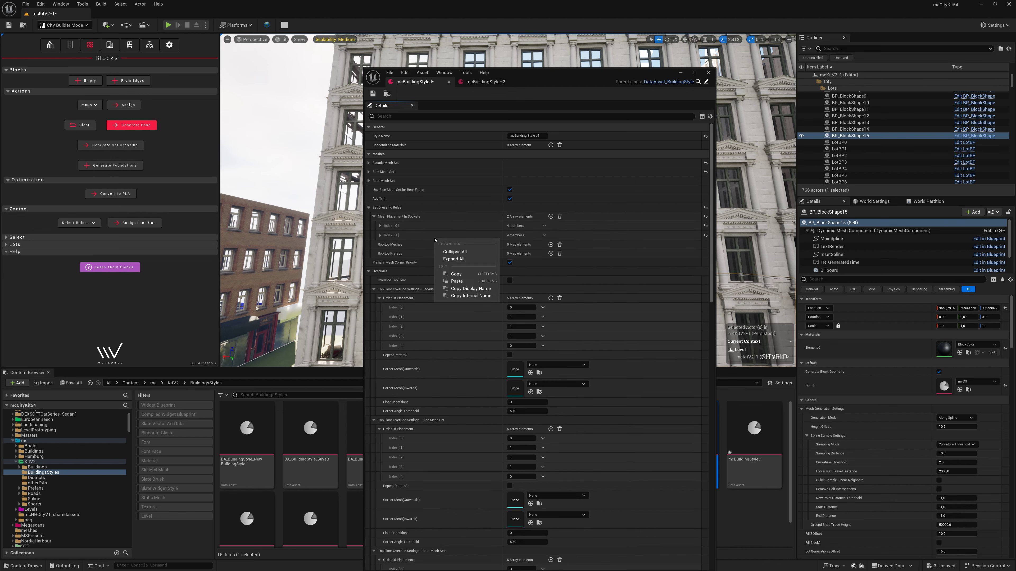
{"action": "left_click", "coordinate": [456, 282]}
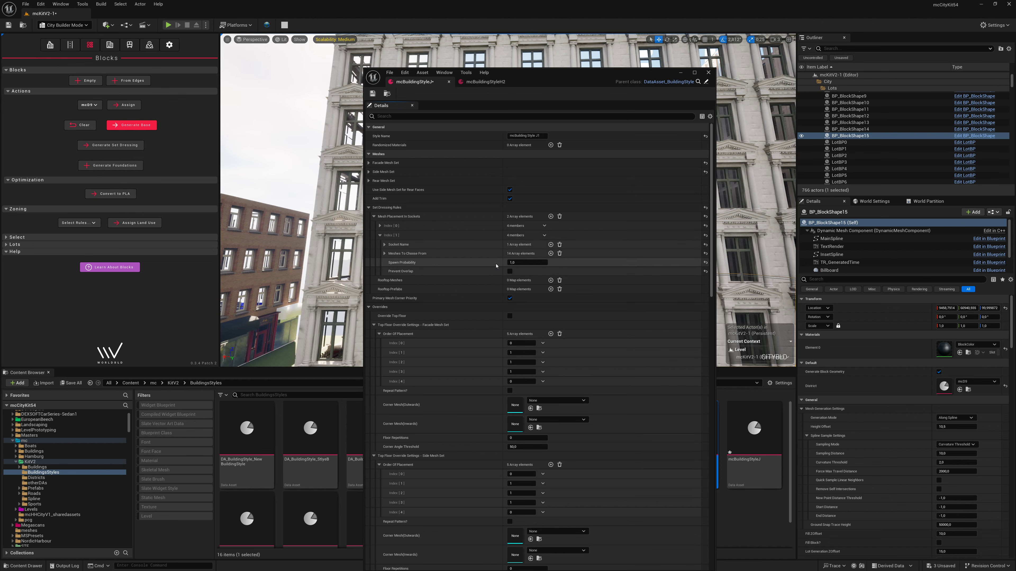
Step: Check that the pasted entry uses socket Sign1 with its 14 billboard meshes
{"action": "left_click", "coordinate": [384, 245]}
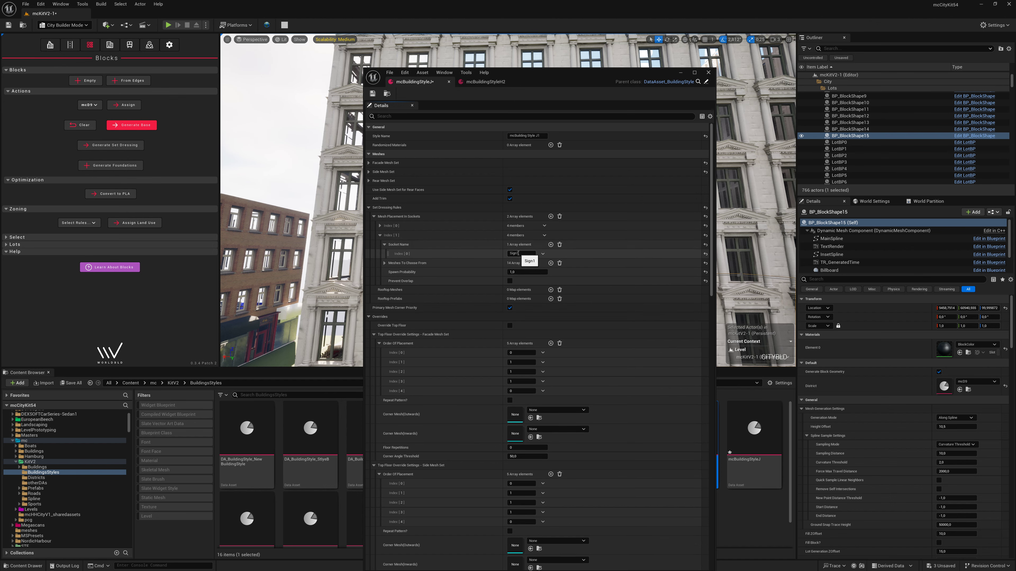
{"action": "left_click", "coordinate": [384, 245]}
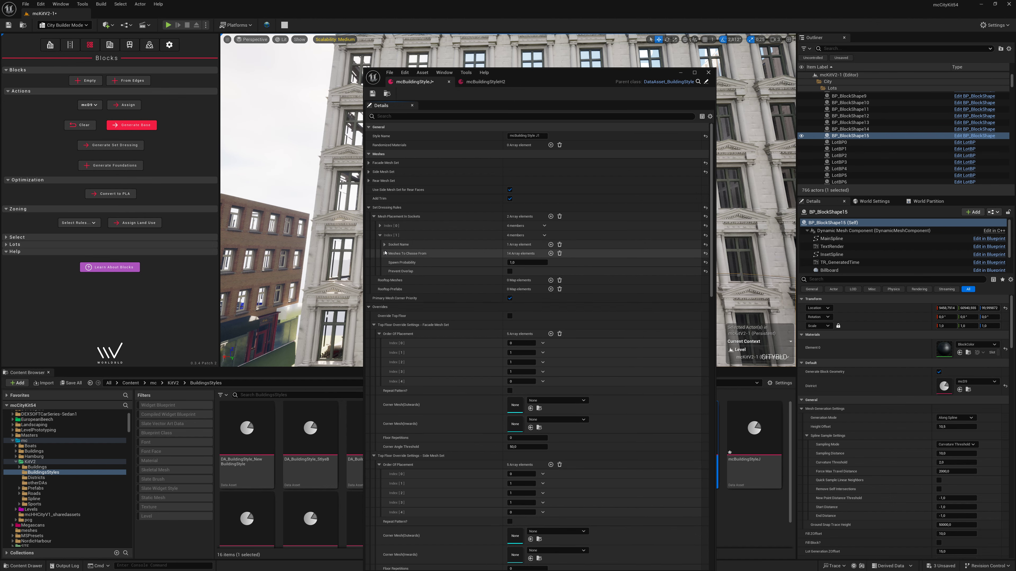
{"action": "left_click", "coordinate": [384, 254]}
{"action": "left_click", "coordinate": [384, 253]}
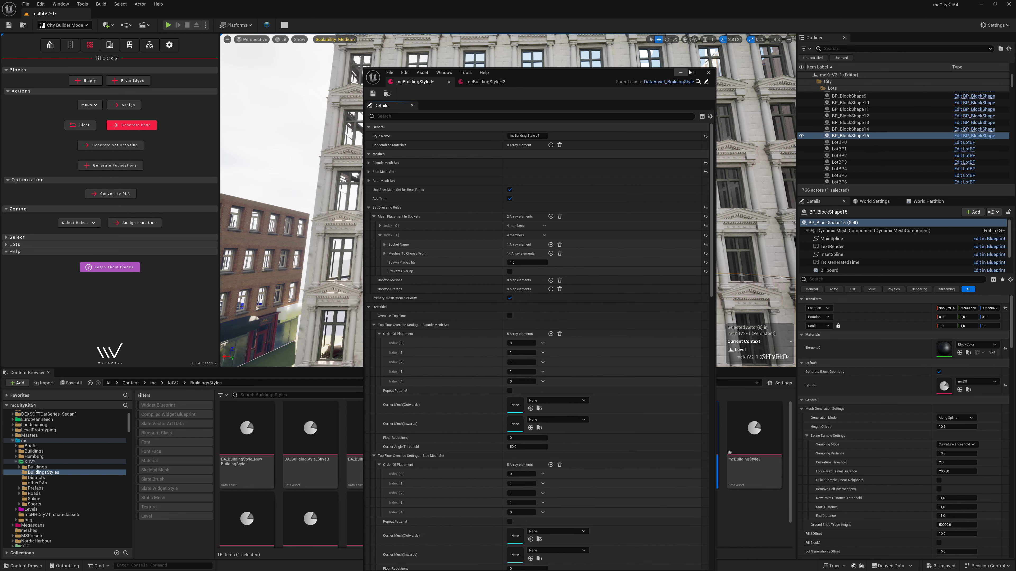
Step: Close the style editor, then clear and regenerate BP_BlockShape15's building and frame it
{"action": "left_click", "coordinate": [707, 72]}
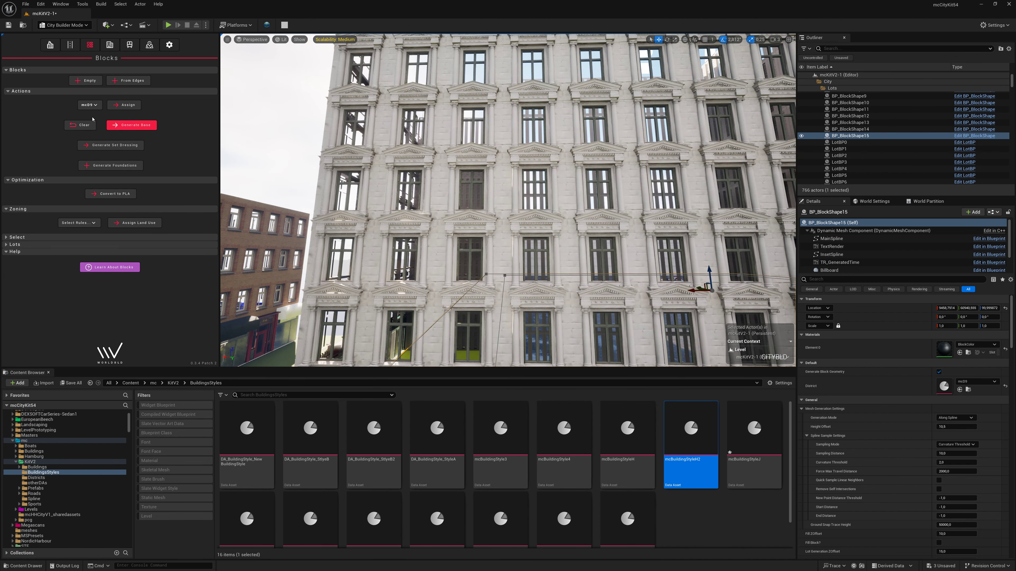
{"action": "left_click", "coordinate": [81, 127]}
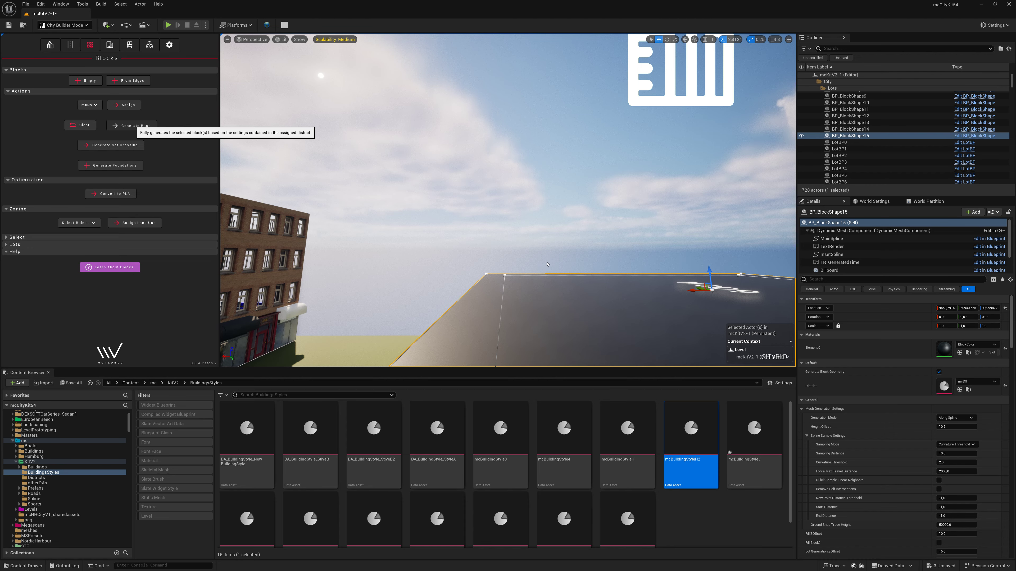
{"action": "left_click", "coordinate": [132, 125]}
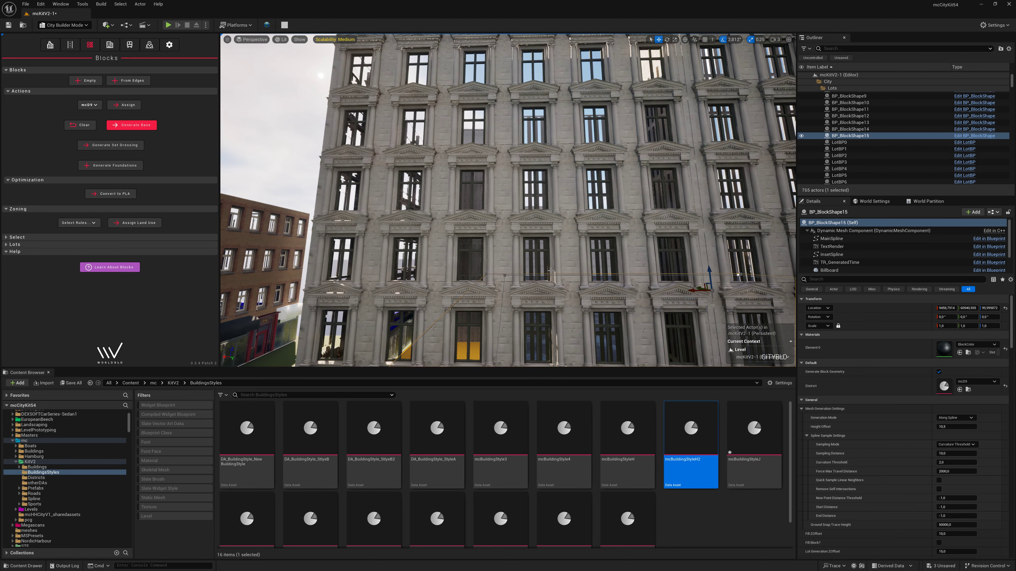
{"action": "key", "text": "f"}
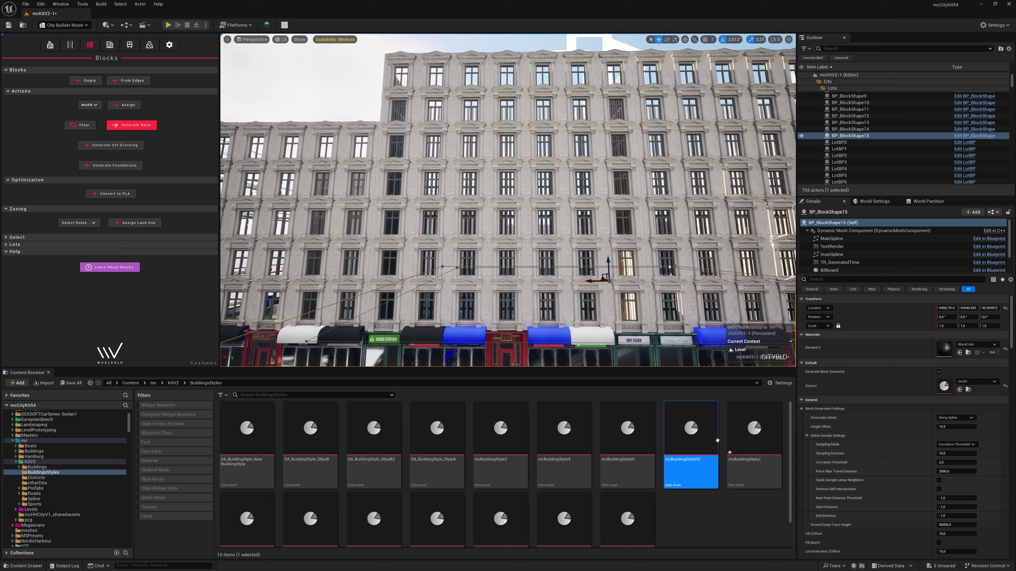
Step: Reopen mcBuildingStyleJ filtered to its 'heig' height settings, then clear and regenerate the block
{"action": "double_click", "coordinate": [744, 460]}
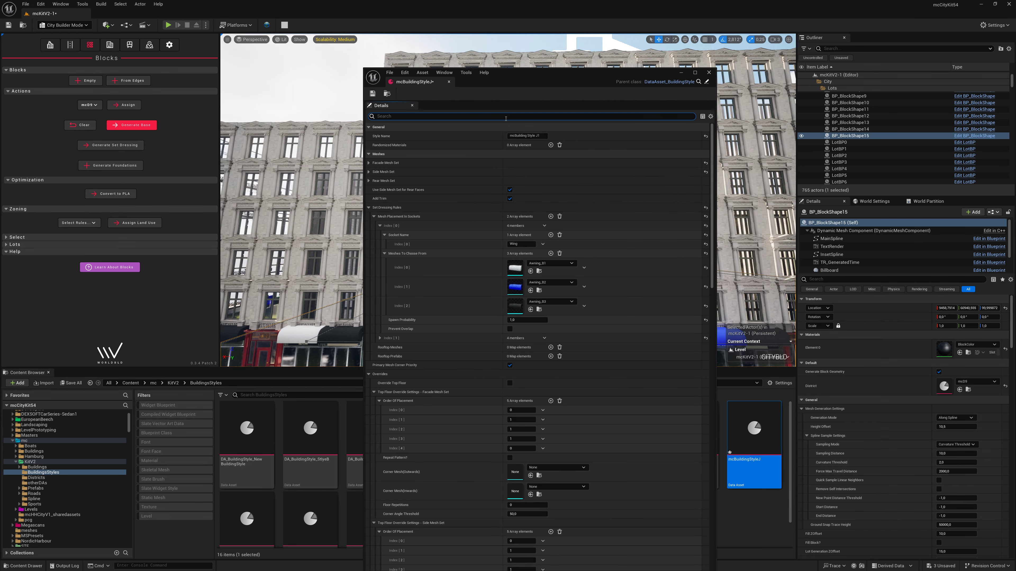
{"action": "type", "text": "aeig"}
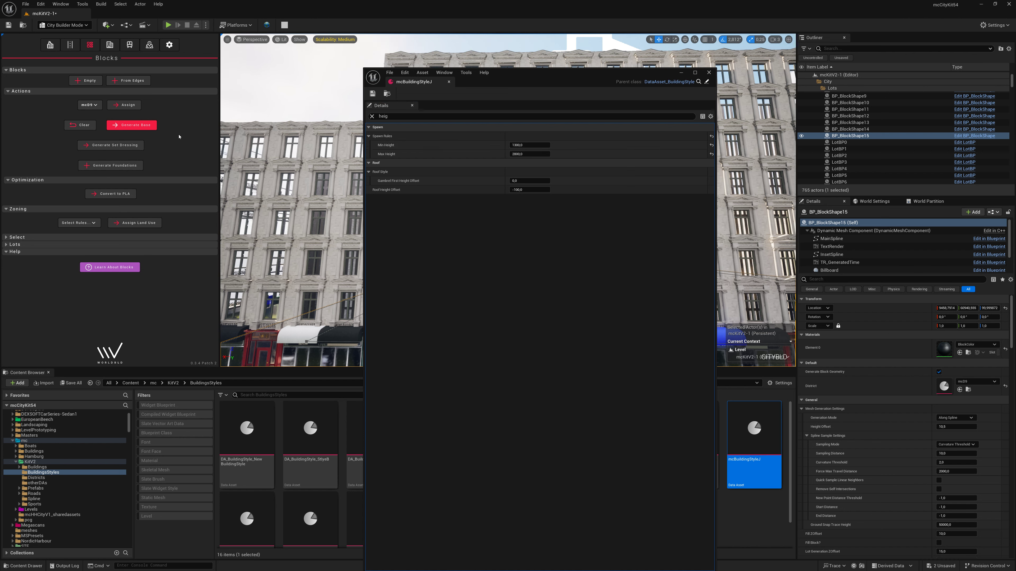
{"action": "left_click", "coordinate": [96, 128]}
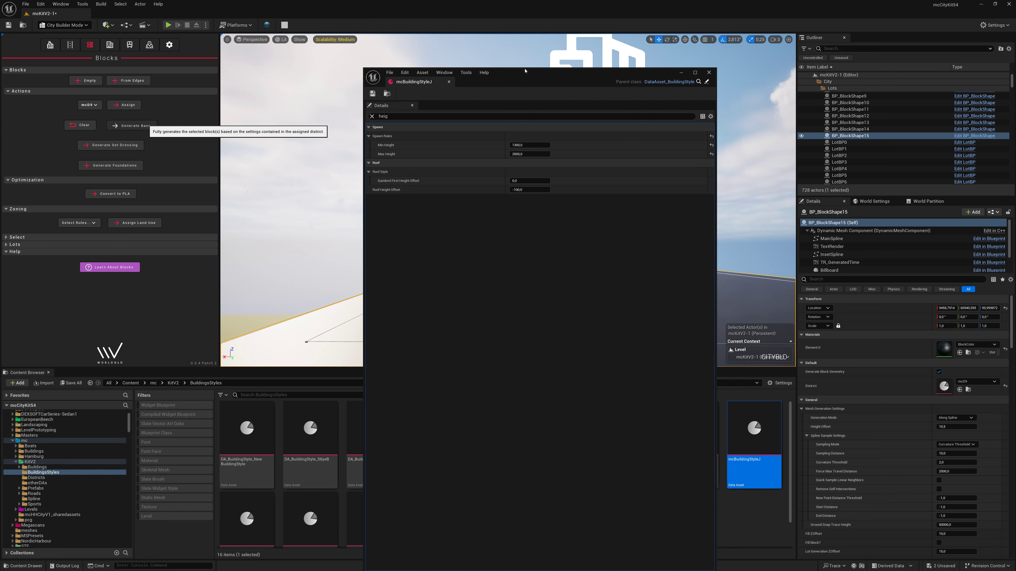
{"action": "left_click_drag", "start_coordinate": [525, 71], "coordinate": [782, 207]}
{"action": "left_click", "coordinate": [131, 125]}
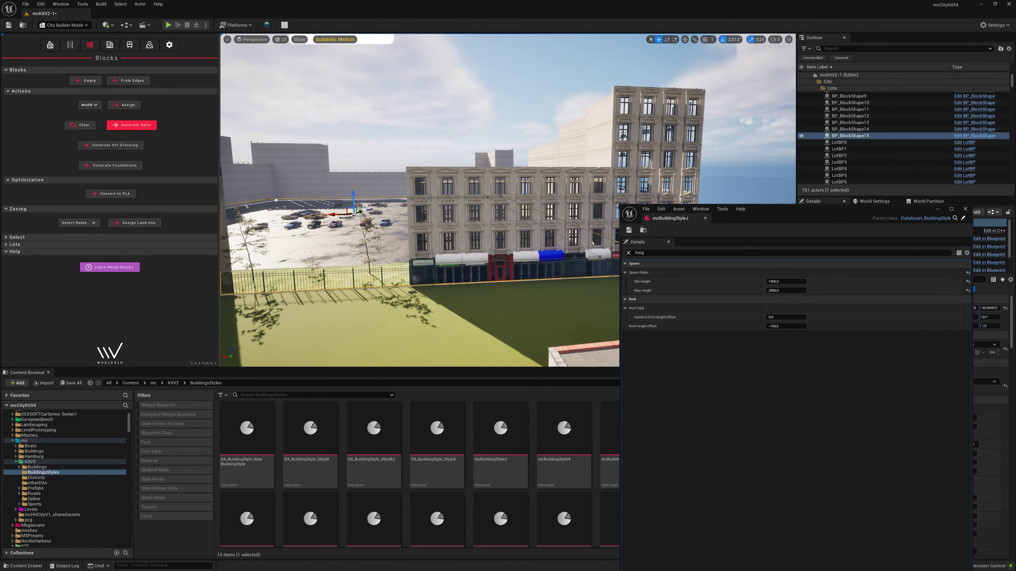
Step: Reopen mcBuildingStyleJ with DA_BuildingStyle_StlyeB2 open alongside it
{"action": "left_click", "coordinate": [966, 209]}
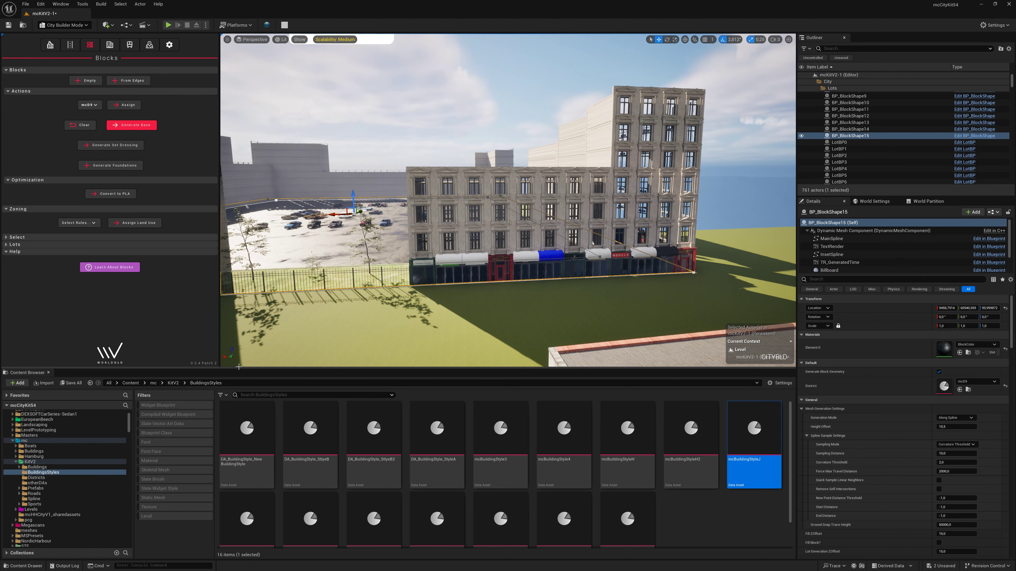
{"action": "left_click_drag", "start_coordinate": [239, 368], "coordinate": [239, 247]}
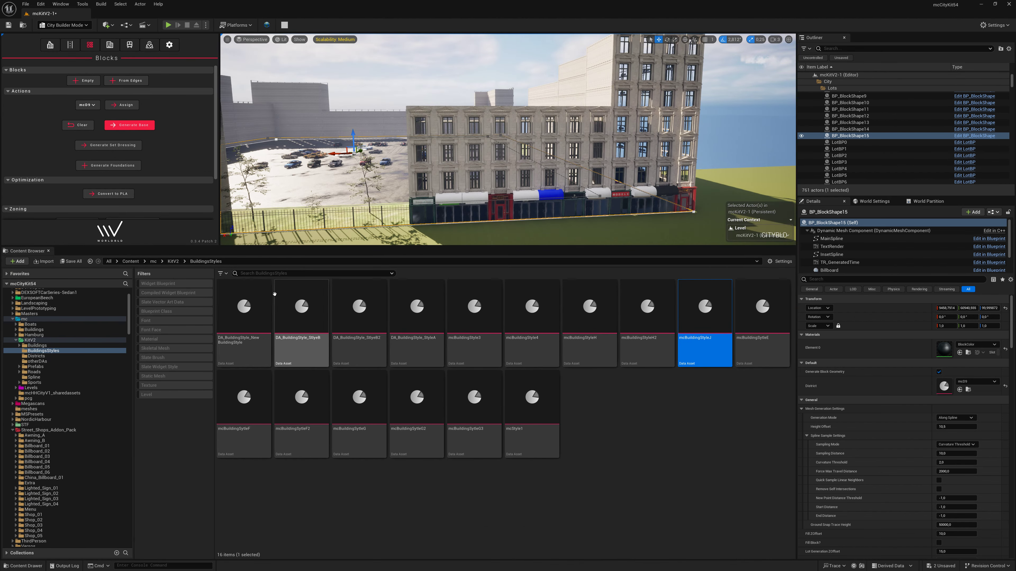
{"action": "double_click", "coordinate": [711, 355]}
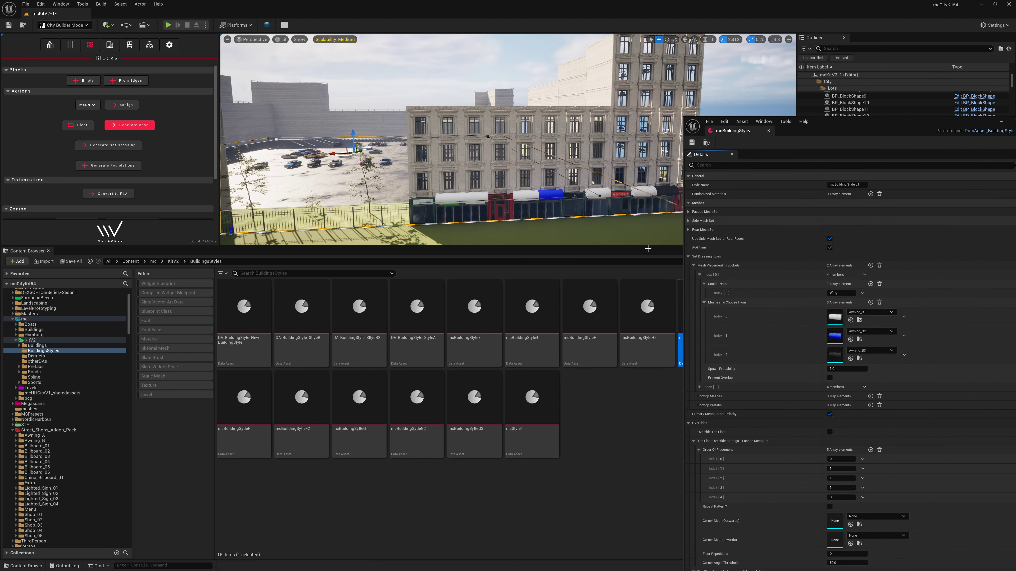
{"action": "double_click", "coordinate": [361, 346]}
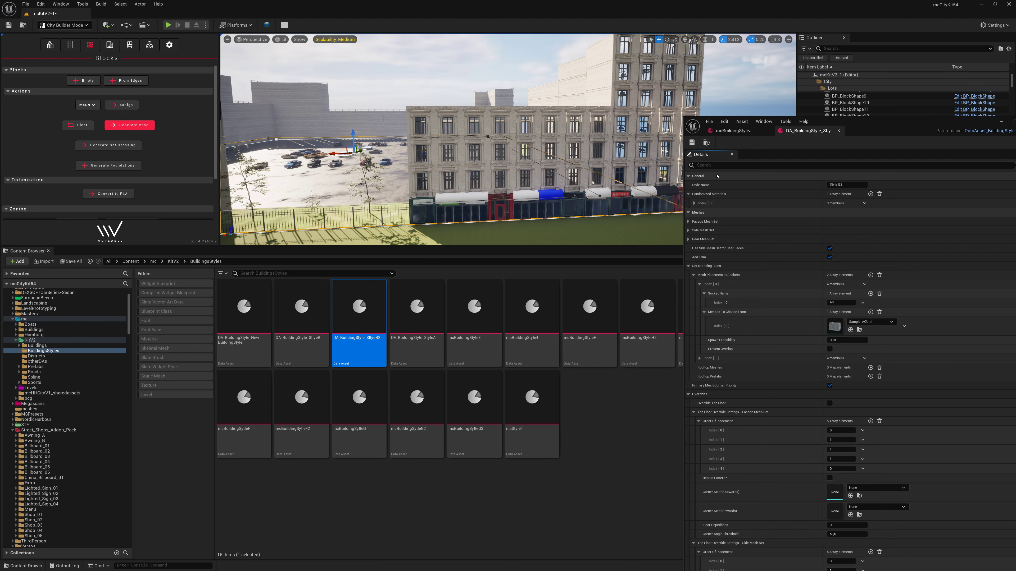
Step: Copy StyleB2's gable Roof Style settings, filtering properties by 'roo'
{"action": "left_click", "coordinate": [710, 165]}
{"action": "type", "text": "roo"}
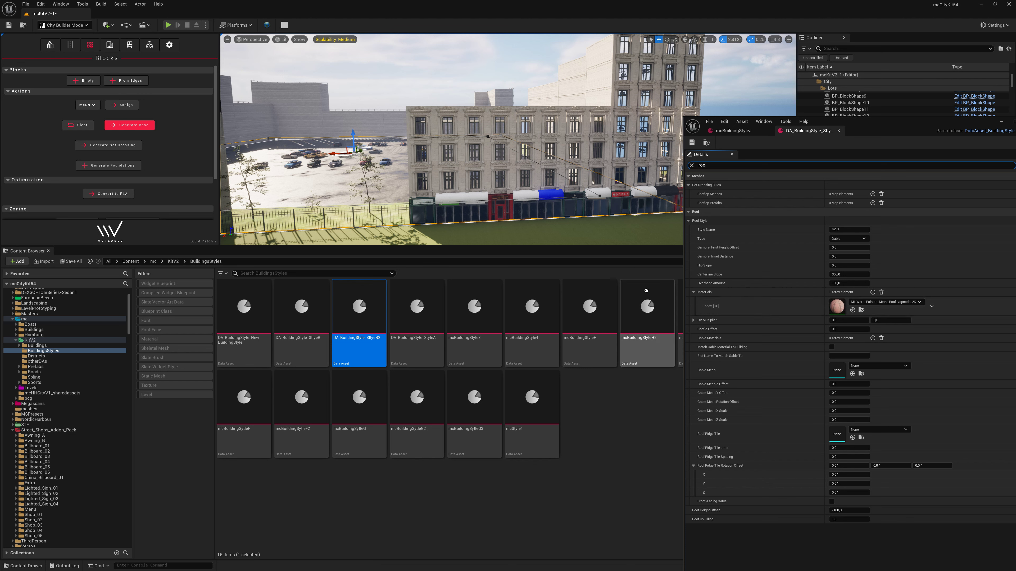
{"action": "right_click", "coordinate": [725, 221]}
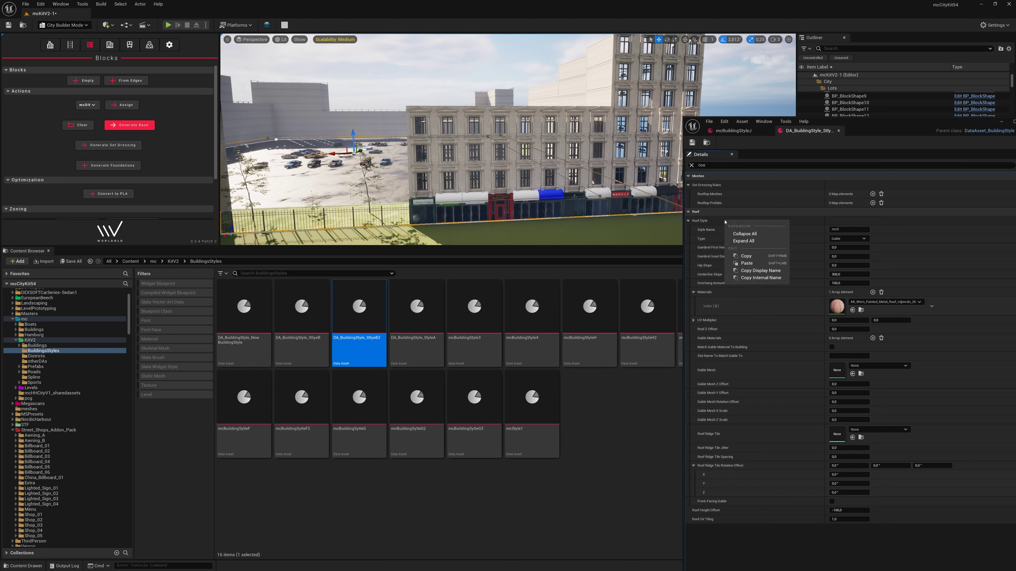
{"action": "left_click", "coordinate": [747, 264]}
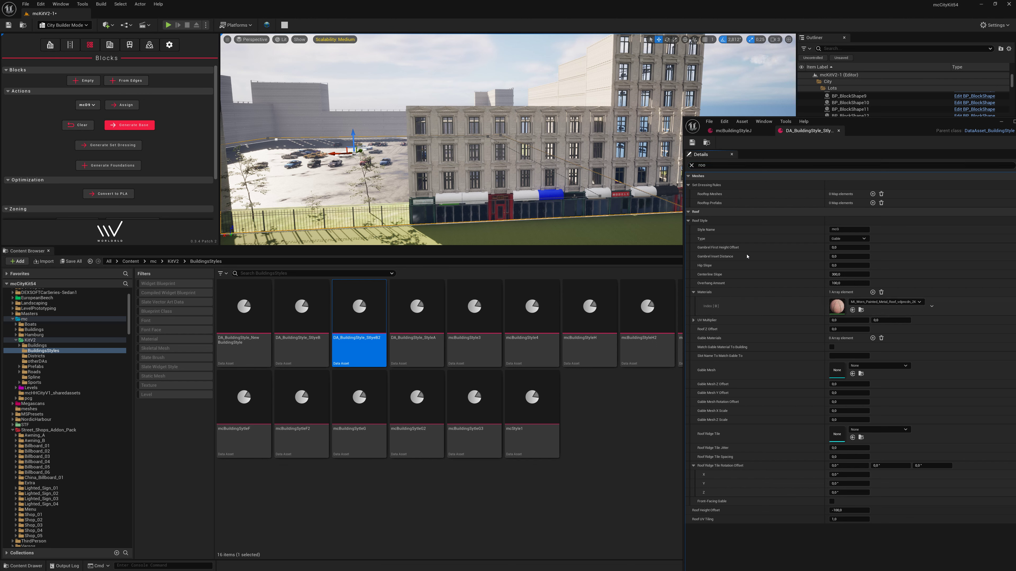
Step: Paste the gable roof into mcBuildingStyleJ's Roof Style and clear the block's buildings
{"action": "left_click", "coordinate": [733, 131]}
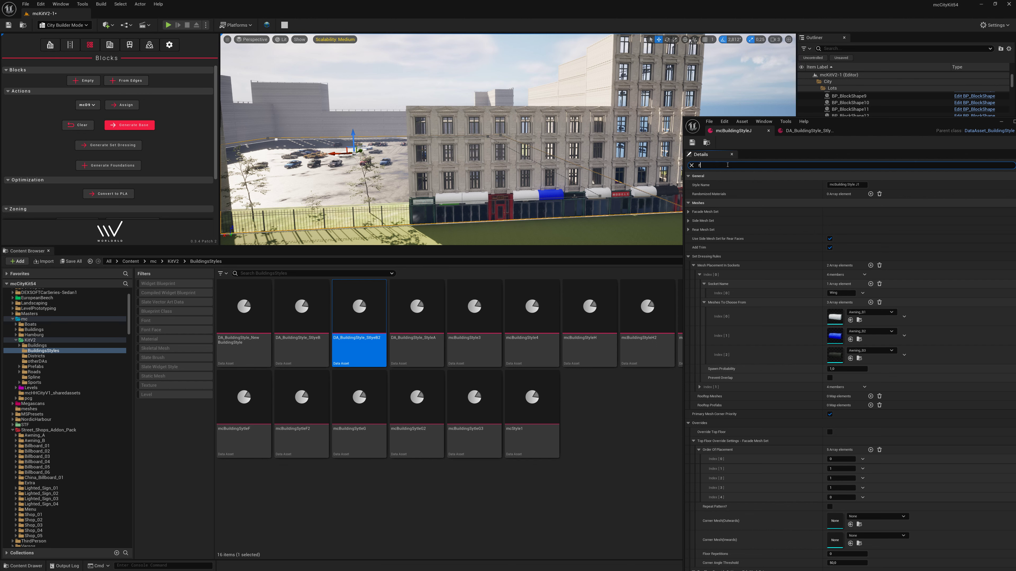
{"action": "type", "text": "oo"}
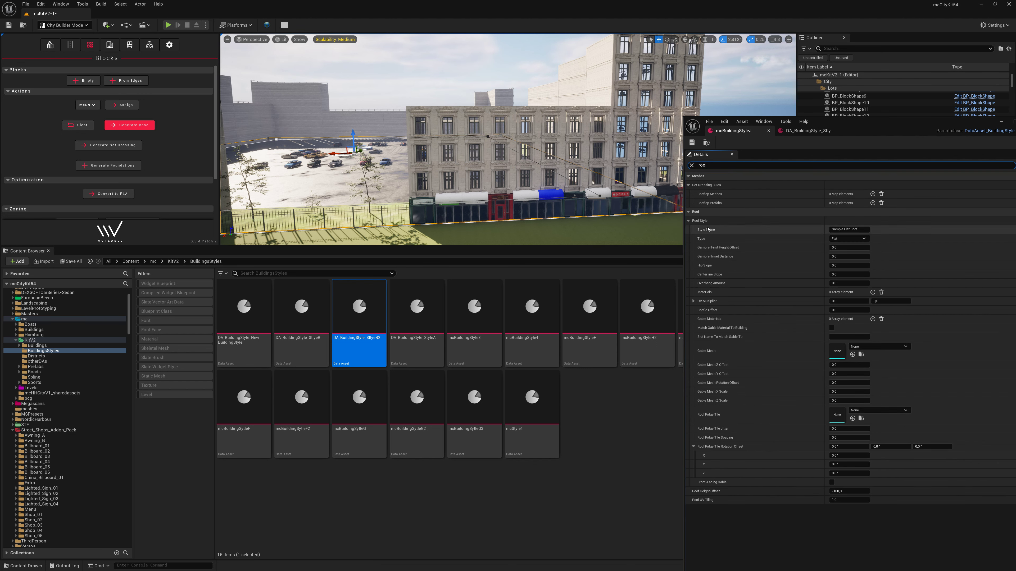
{"action": "right_click", "coordinate": [724, 222]}
{"action": "left_click", "coordinate": [744, 264]}
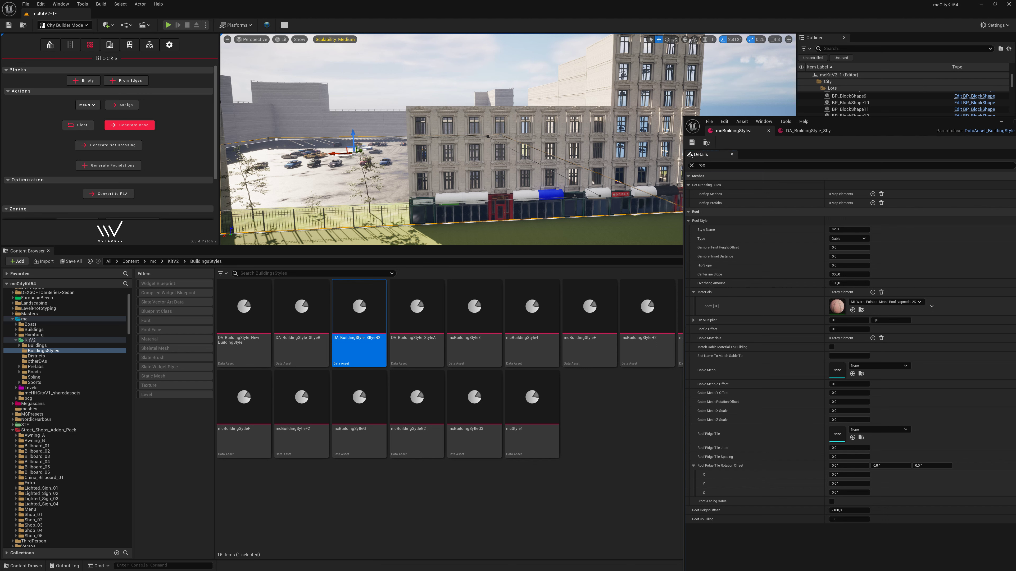
{"action": "left_click", "coordinate": [91, 126]}
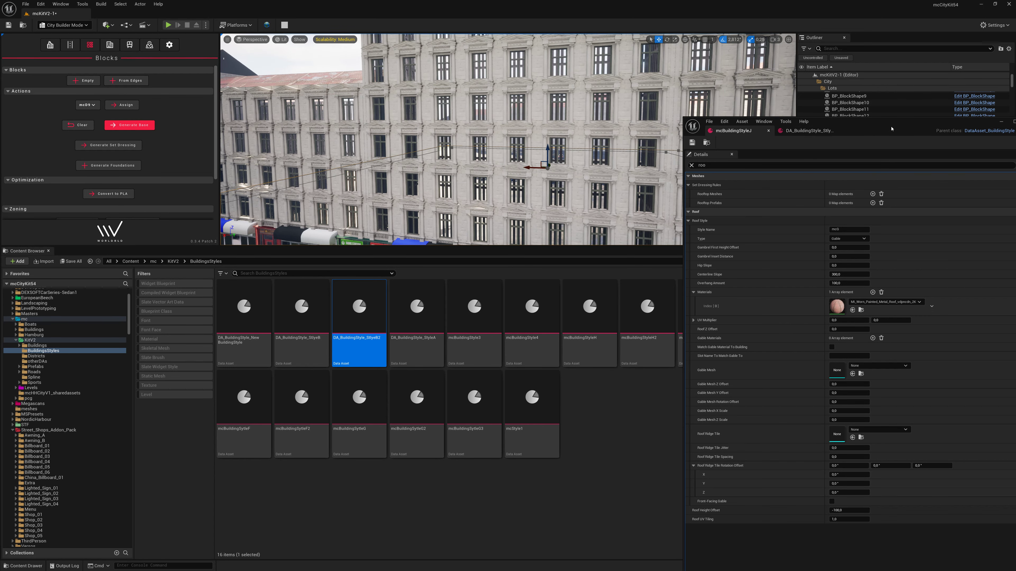
Step: Move the style editor left and close the DA_BuildingStyle_StlyeB2 tab
{"action": "left_click_drag", "start_coordinate": [891, 129], "coordinate": [797, 135]}
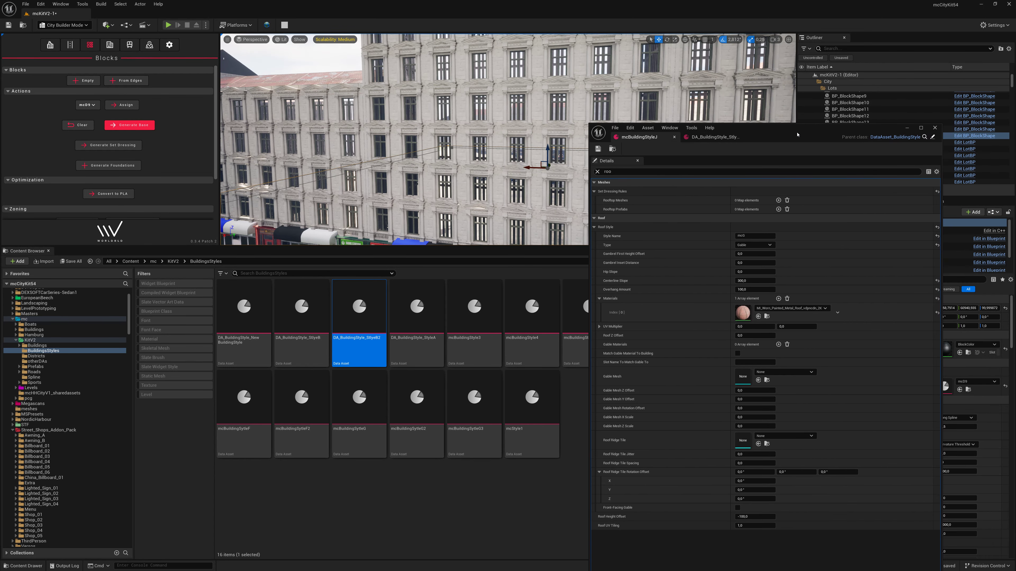
{"action": "left_click", "coordinate": [745, 138]}
Step: Clear the property filter and add an entry to the facade Trim Meshes To Use
{"action": "left_click", "coordinate": [598, 171]}
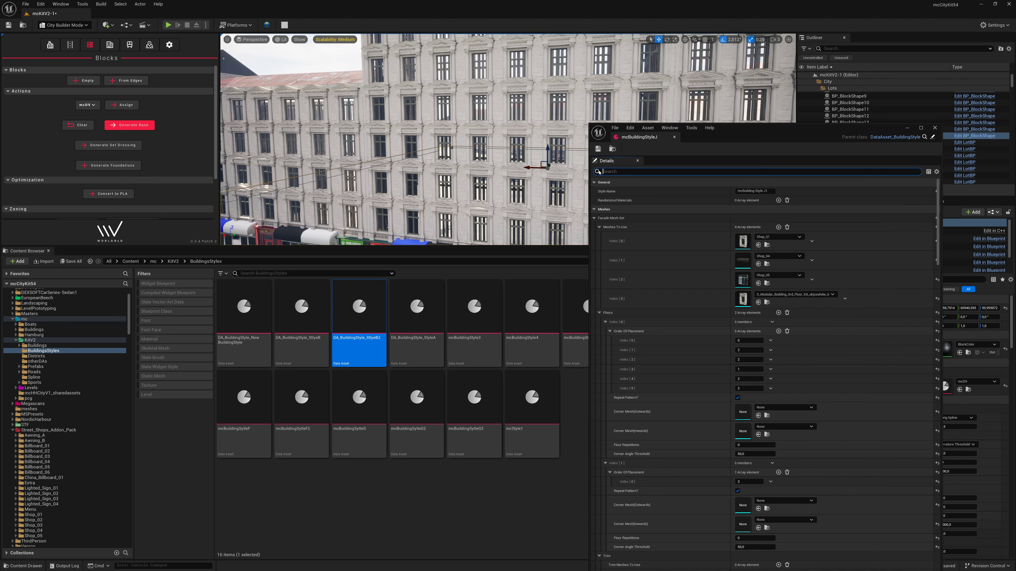
{"action": "left_click", "coordinate": [599, 227]}
{"action": "left_click", "coordinate": [599, 236]}
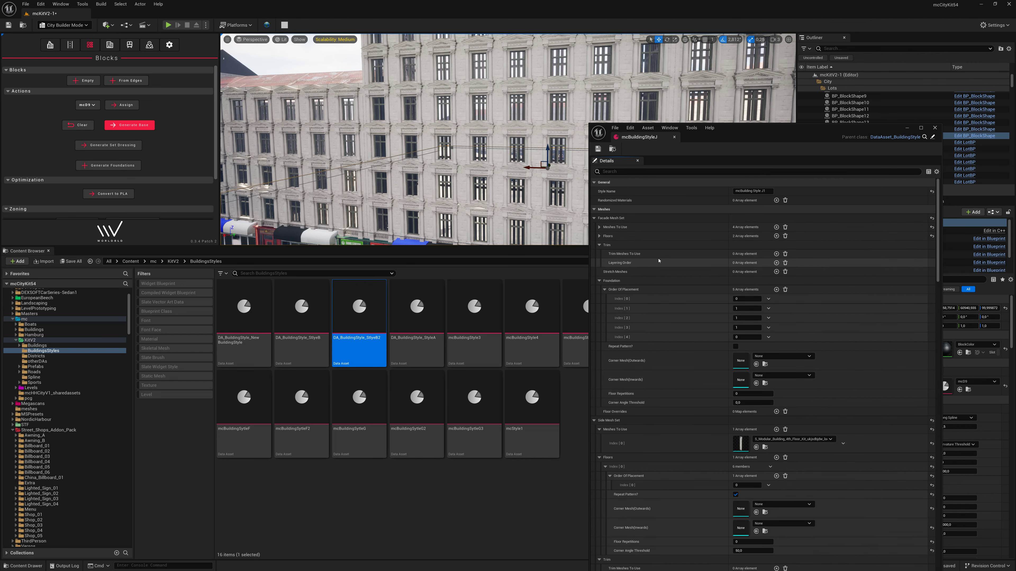
{"action": "left_click", "coordinate": [776, 254]}
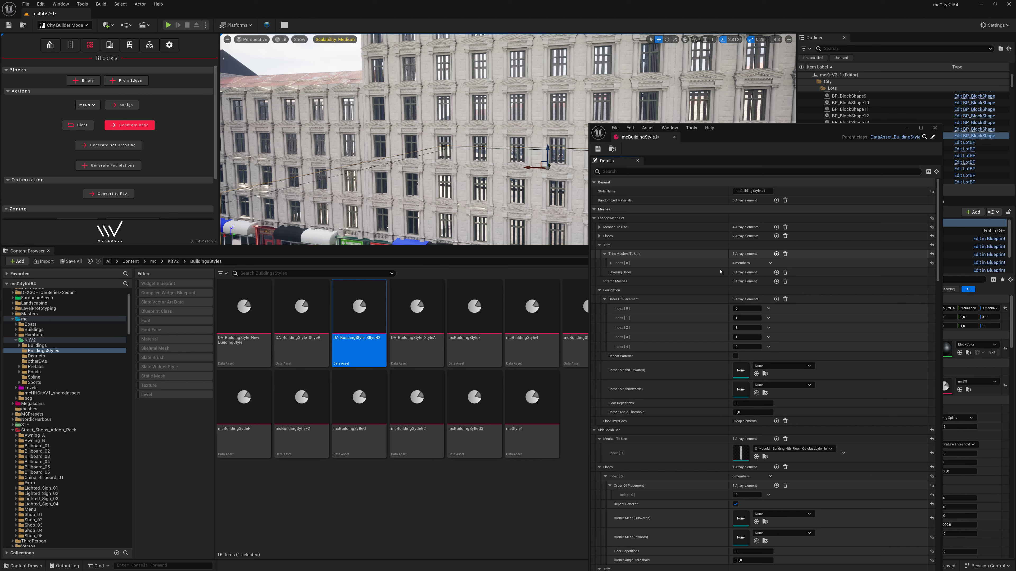
{"action": "scroll", "coordinate": [46, 396], "scroll_direction": "up", "scroll_amount": 3}
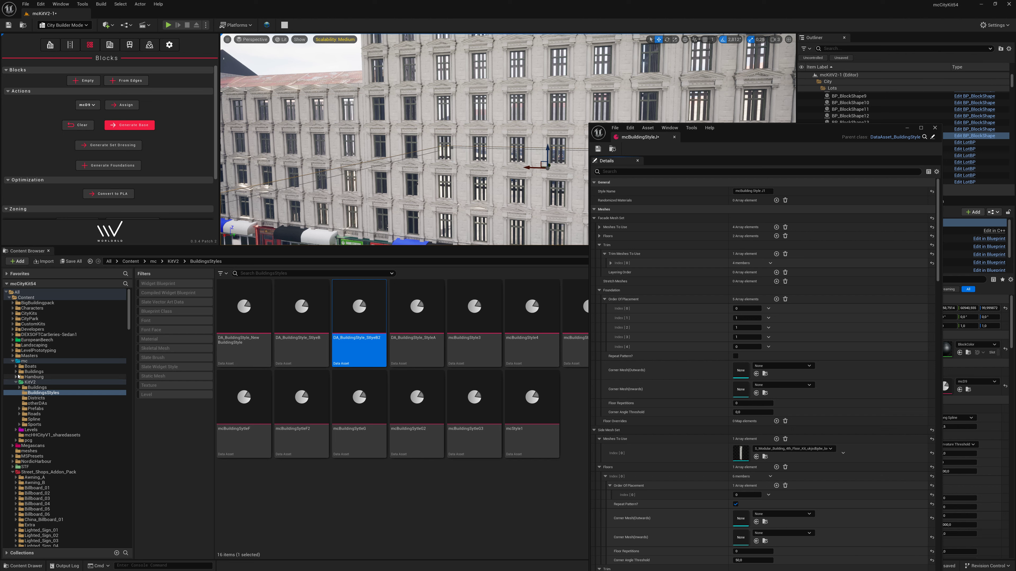
Step: Browse the neo_c kit folders: floors, trims, roof, gate, base, pillars and balcony
{"action": "left_click", "coordinate": [17, 373]}
{"action": "left_click", "coordinate": [17, 373]}
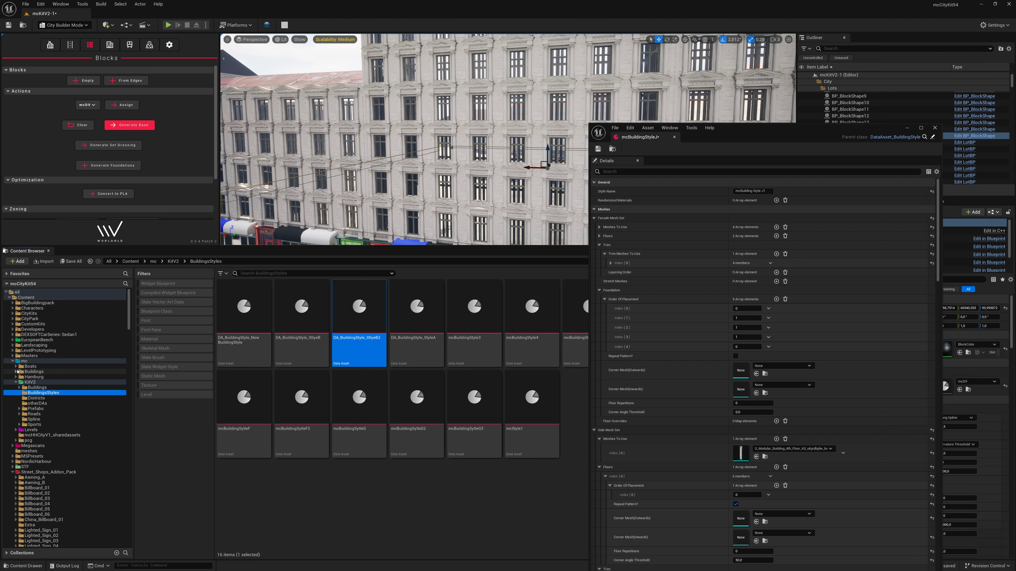
{"action": "left_click", "coordinate": [19, 387]}
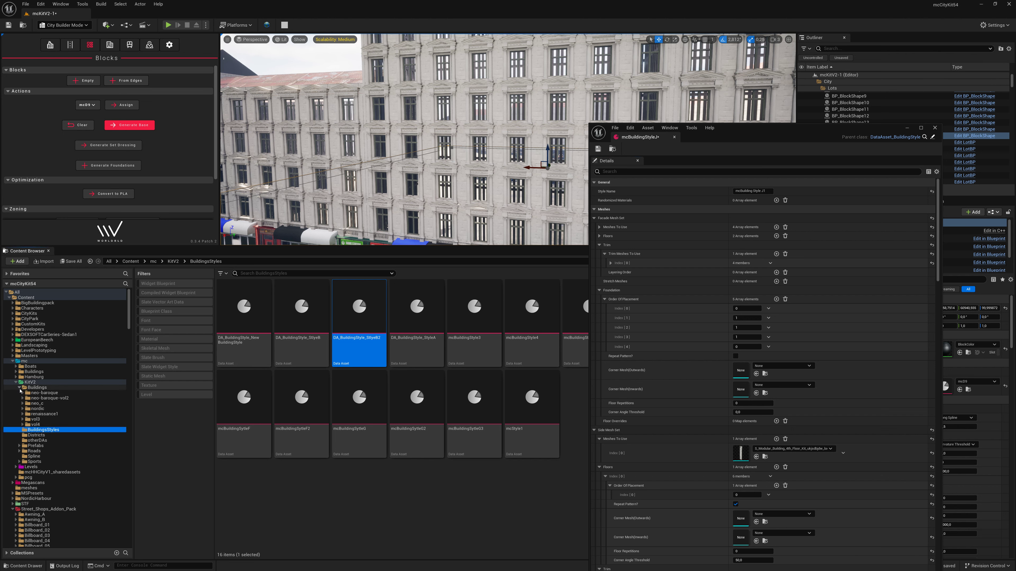
{"action": "left_click", "coordinate": [22, 404]}
{"action": "left_click", "coordinate": [60, 419]}
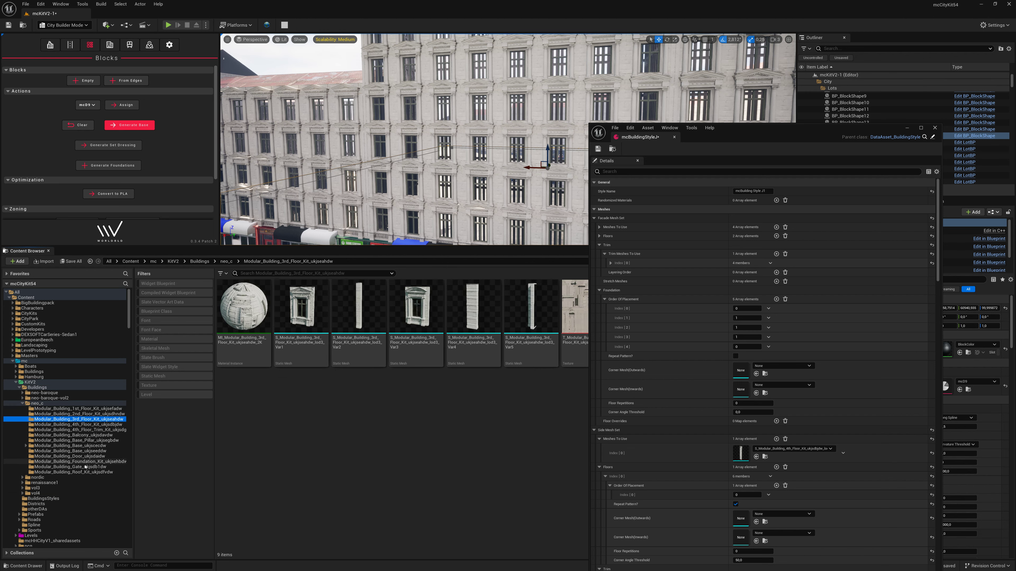
{"action": "left_click", "coordinate": [89, 472]}
{"action": "left_click", "coordinate": [91, 467]}
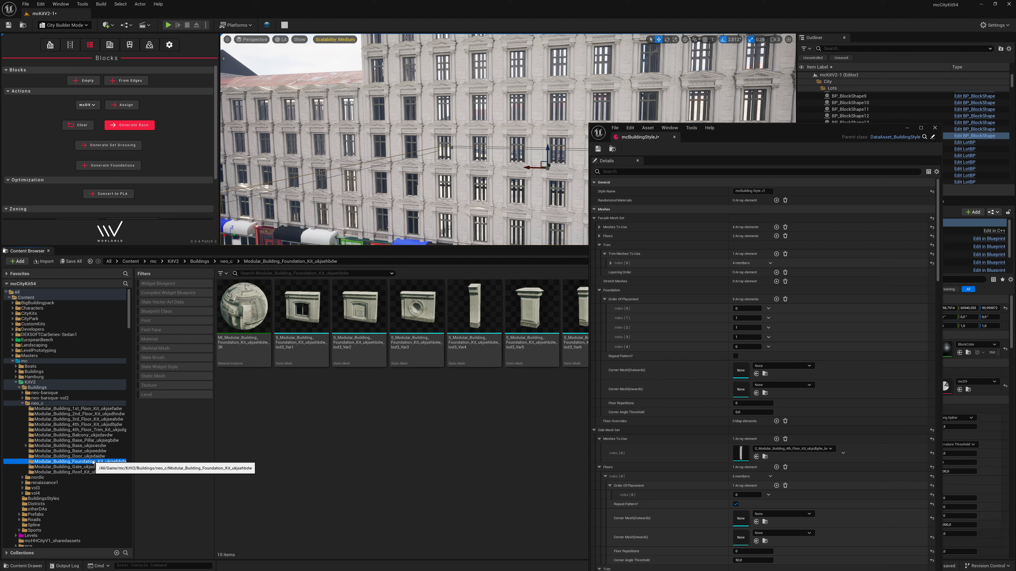
{"action": "left_click", "coordinate": [93, 451]}
{"action": "left_click", "coordinate": [93, 440]}
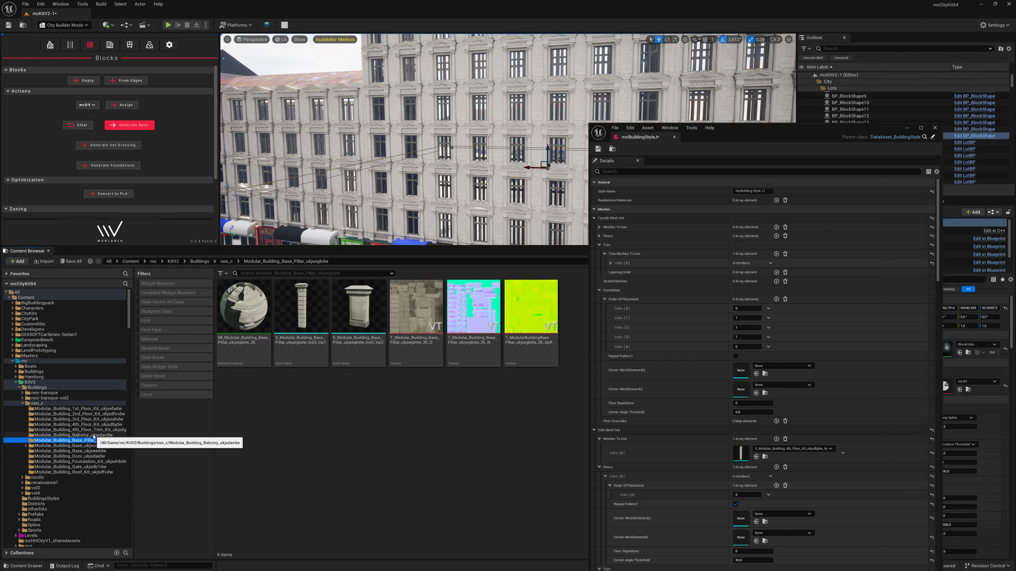
{"action": "left_click", "coordinate": [94, 436]}
{"action": "left_click", "coordinate": [96, 430]}
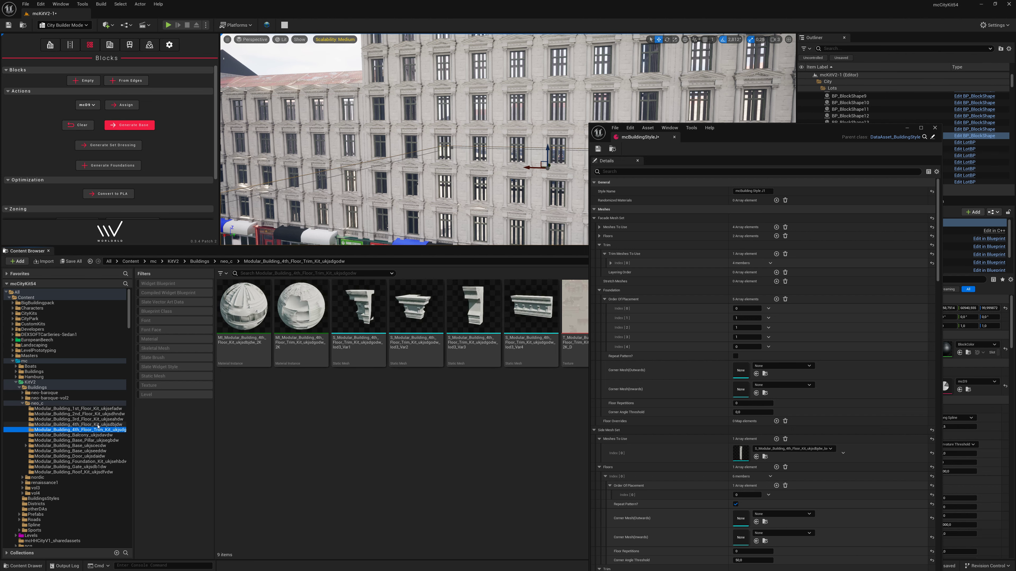
{"action": "left_click", "coordinate": [99, 426]}
{"action": "left_click", "coordinate": [100, 420]}
{"action": "left_click", "coordinate": [100, 415]}
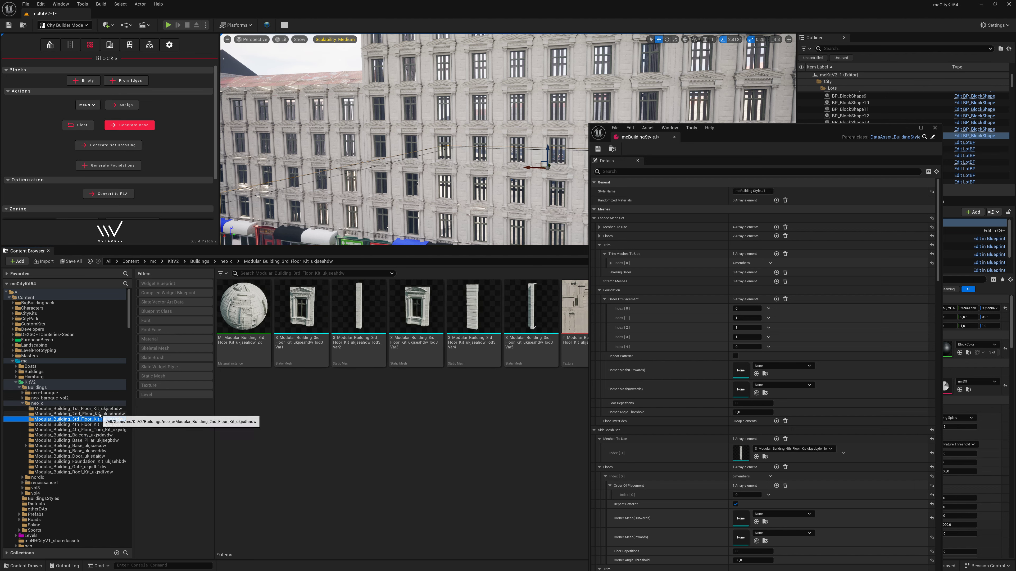
{"action": "left_click", "coordinate": [100, 409]}
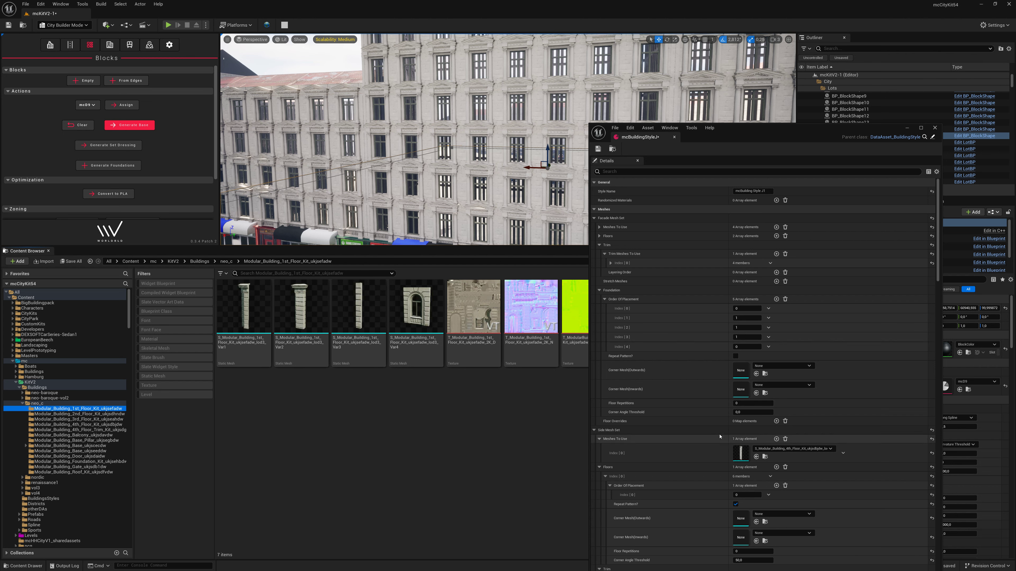
Step: Set the trim's Main Mesh to NYCDemo_BuildingType4_Trim1 and close the style editor
{"action": "left_click", "coordinate": [611, 263]}
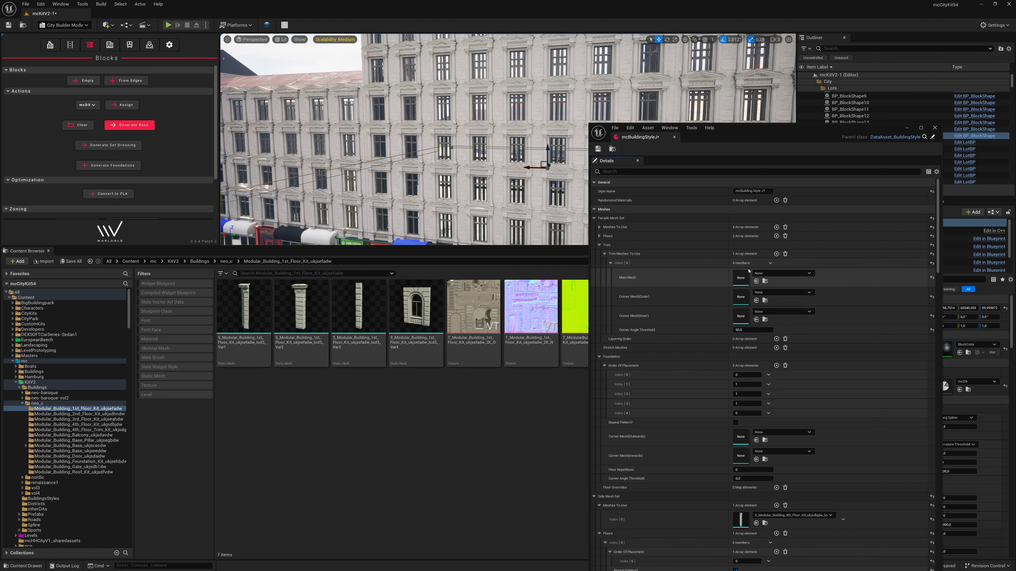
{"action": "left_click", "coordinate": [760, 275]}
{"action": "type", "text": "tri"}
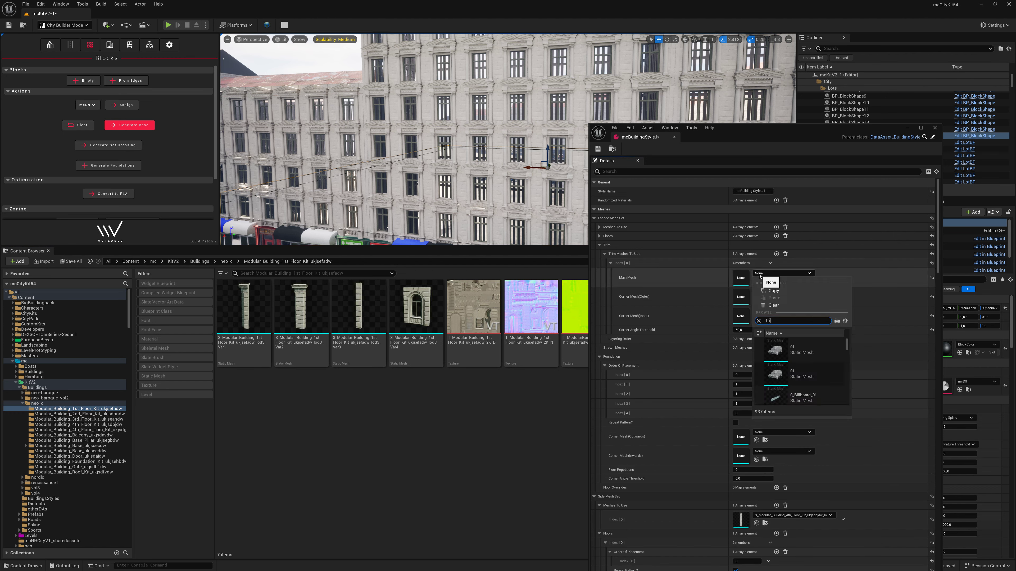
{"action": "type", "text": "mm"}
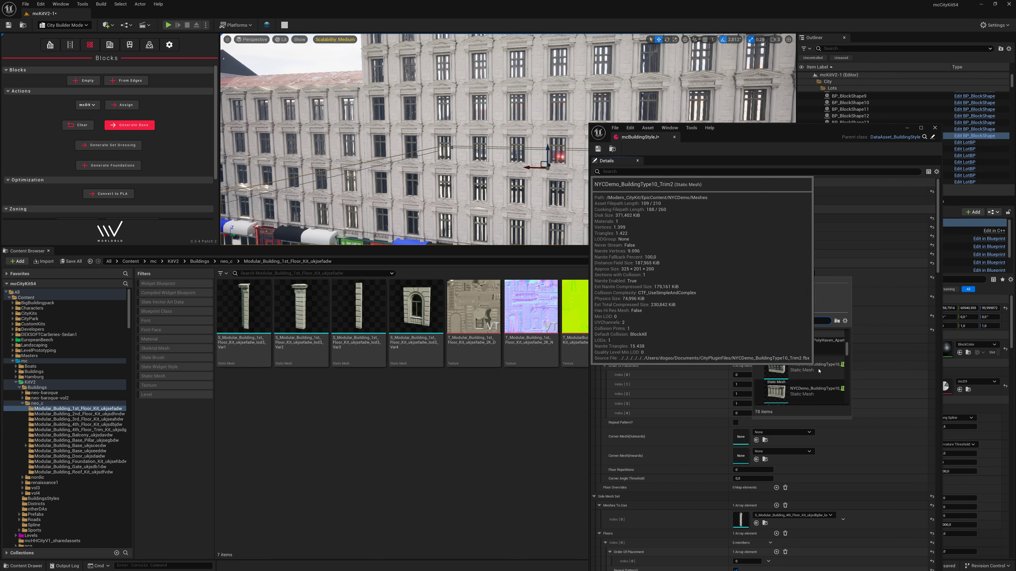
{"action": "scroll", "coordinate": [824, 370], "scroll_direction": "down", "scroll_amount": 5}
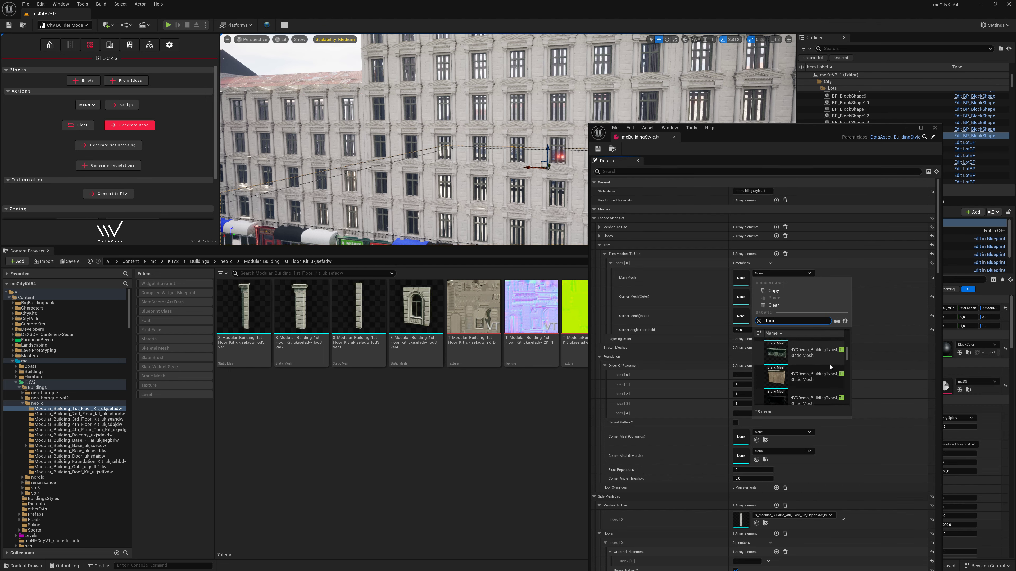
{"action": "scroll", "coordinate": [828, 360], "scroll_direction": "down", "scroll_amount": 1}
{"action": "left_click", "coordinate": [823, 343]}
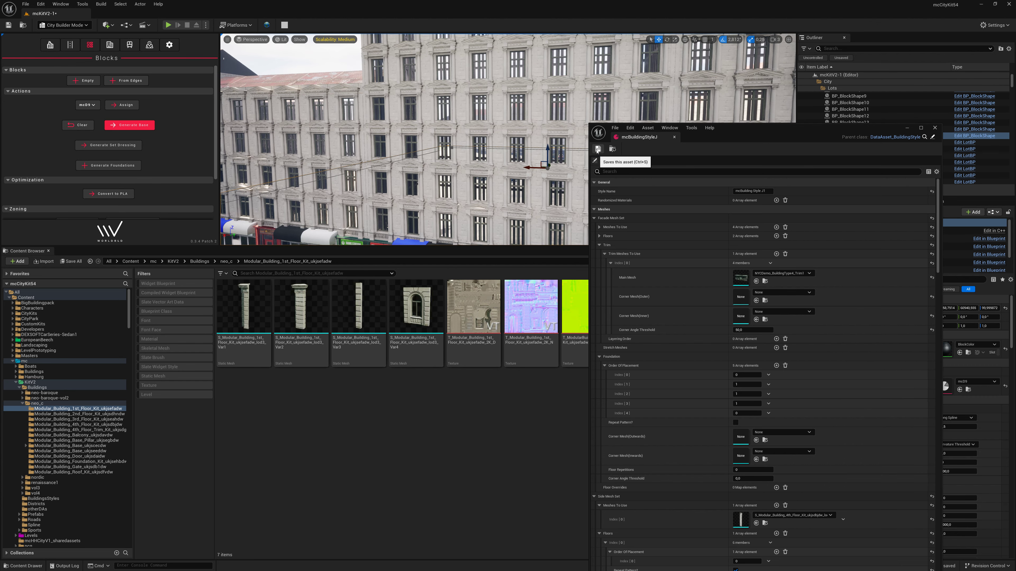
{"action": "left_click", "coordinate": [935, 128]}
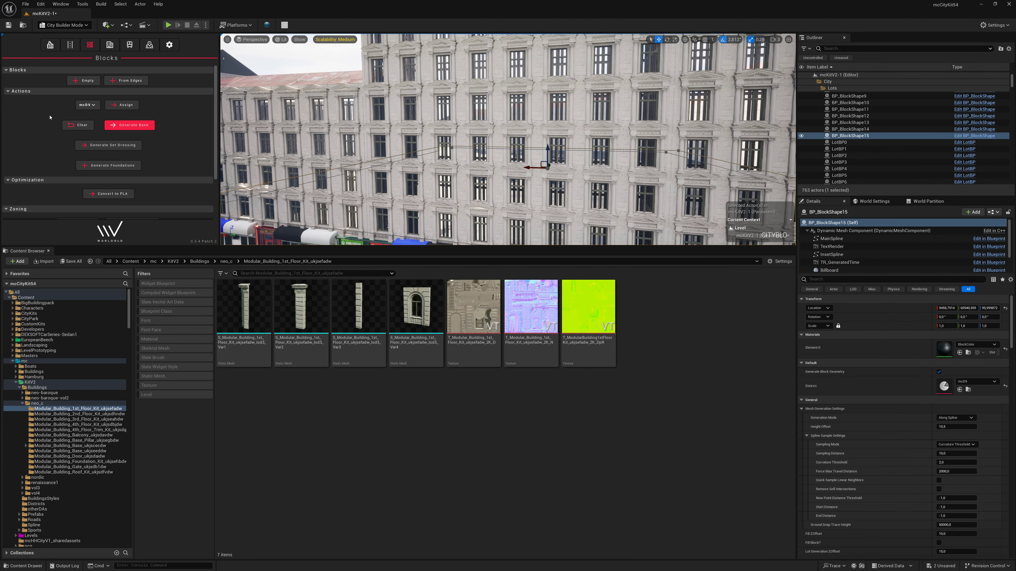
Step: Clear and regenerate the block, then reopen mcBuildingStyleJ from neo_c's BuildingsStyles folder
{"action": "left_click", "coordinate": [78, 125]}
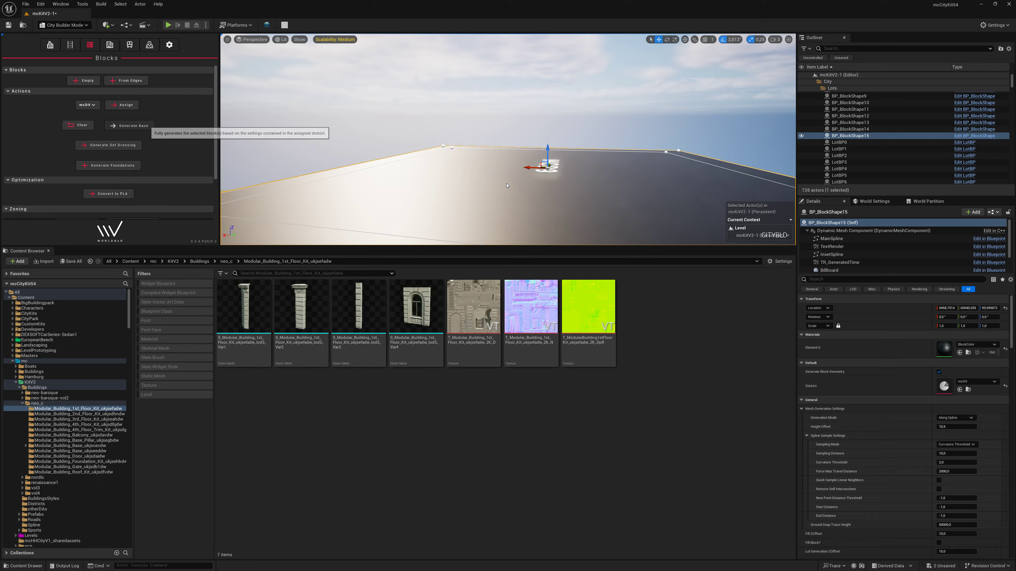
{"action": "left_click", "coordinate": [129, 125]}
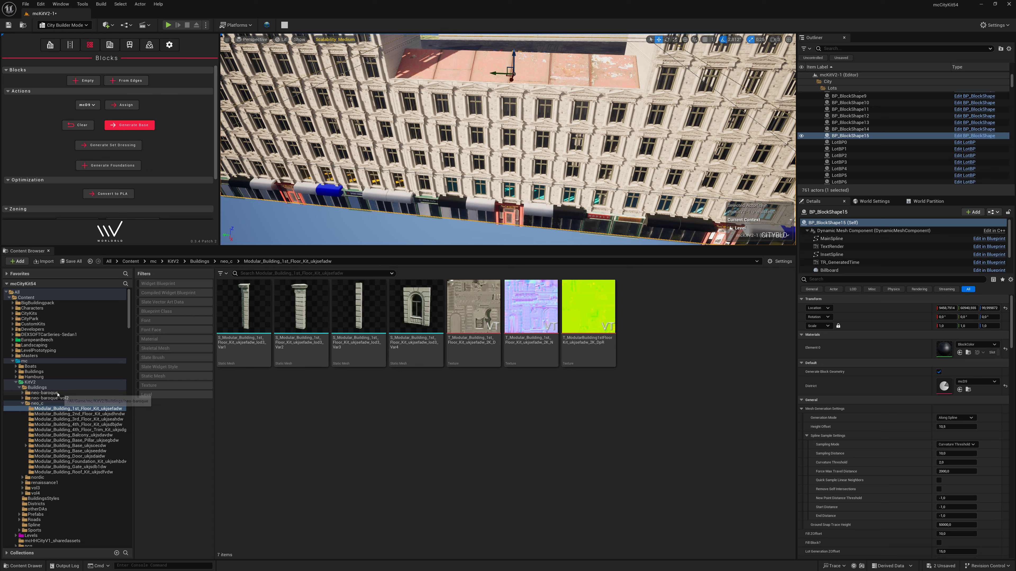
{"action": "left_click", "coordinate": [23, 405]}
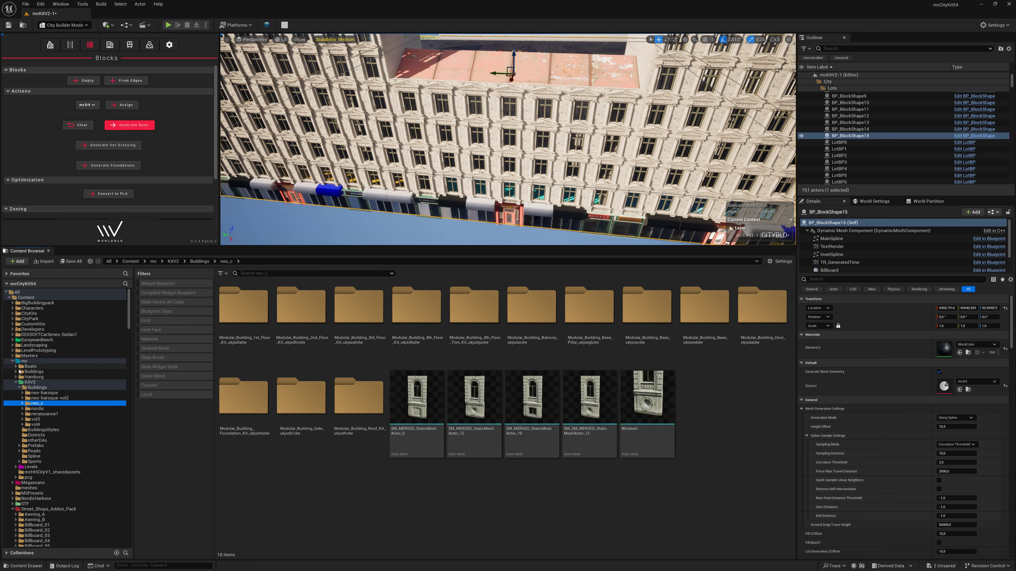
{"action": "left_click", "coordinate": [51, 431]}
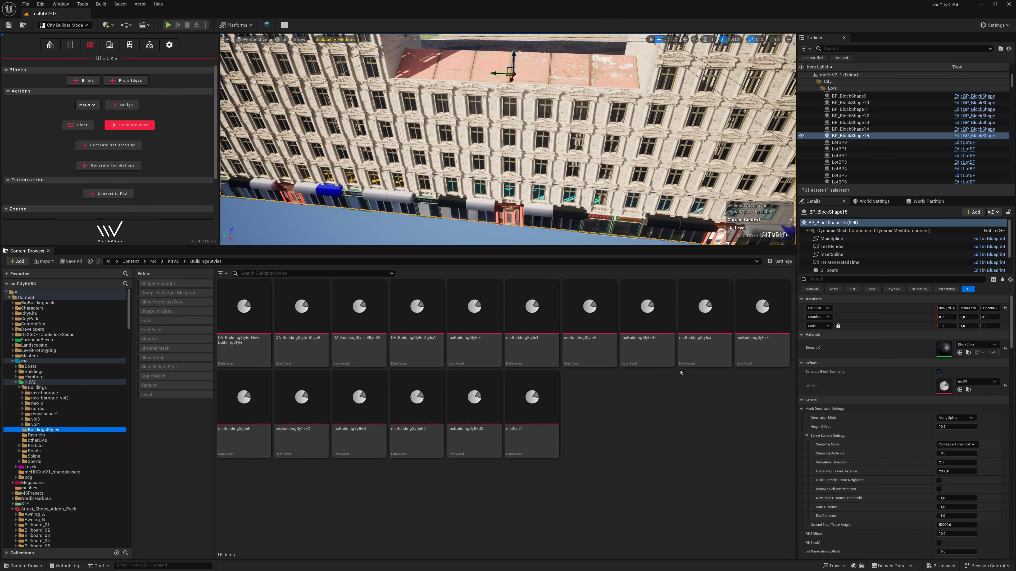
{"action": "double_click", "coordinate": [696, 351]}
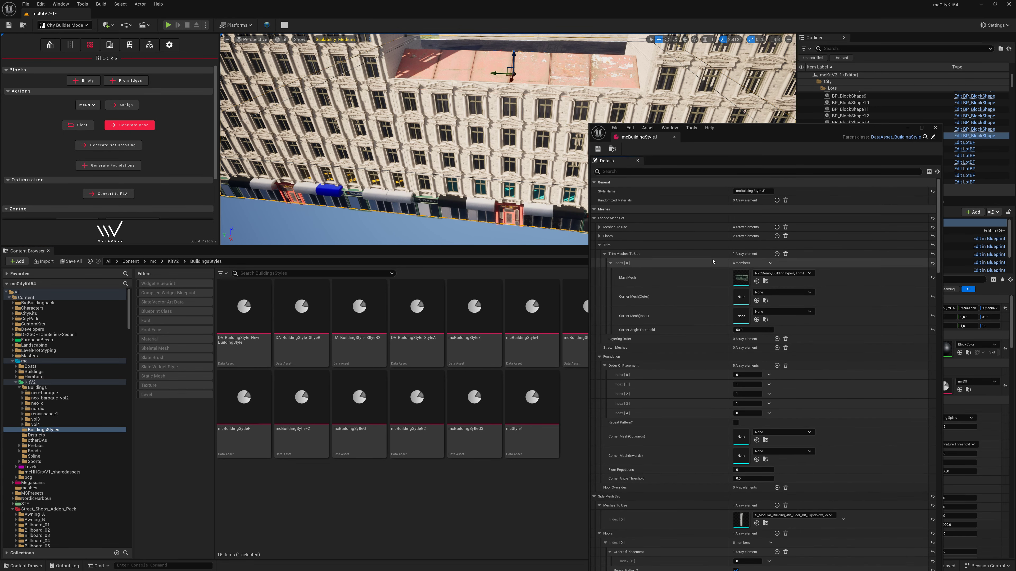
Step: Copy the facade mesh set's NYCDemo trim entry
{"action": "left_click", "coordinate": [600, 246]}
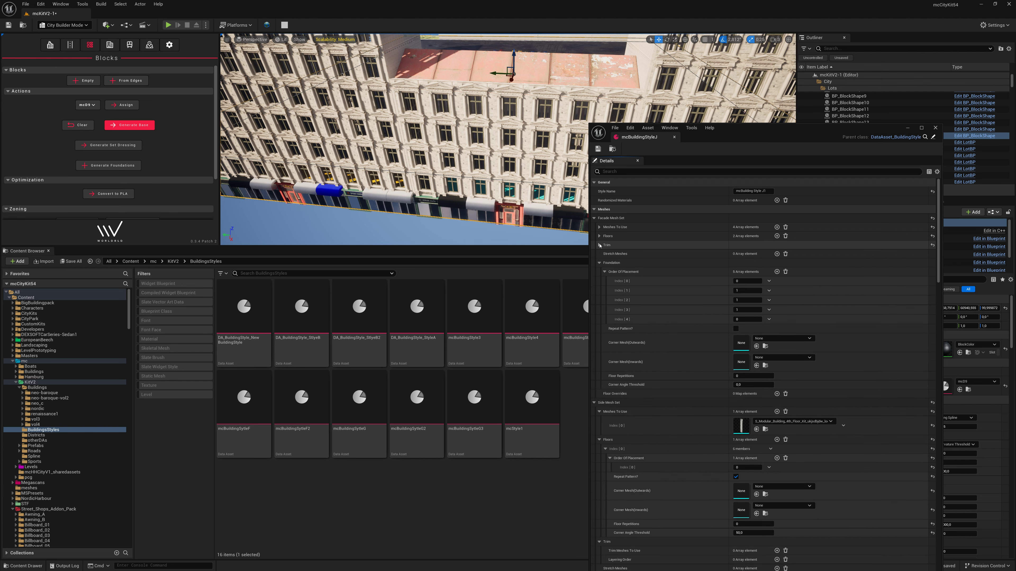
{"action": "left_click", "coordinate": [599, 227]}
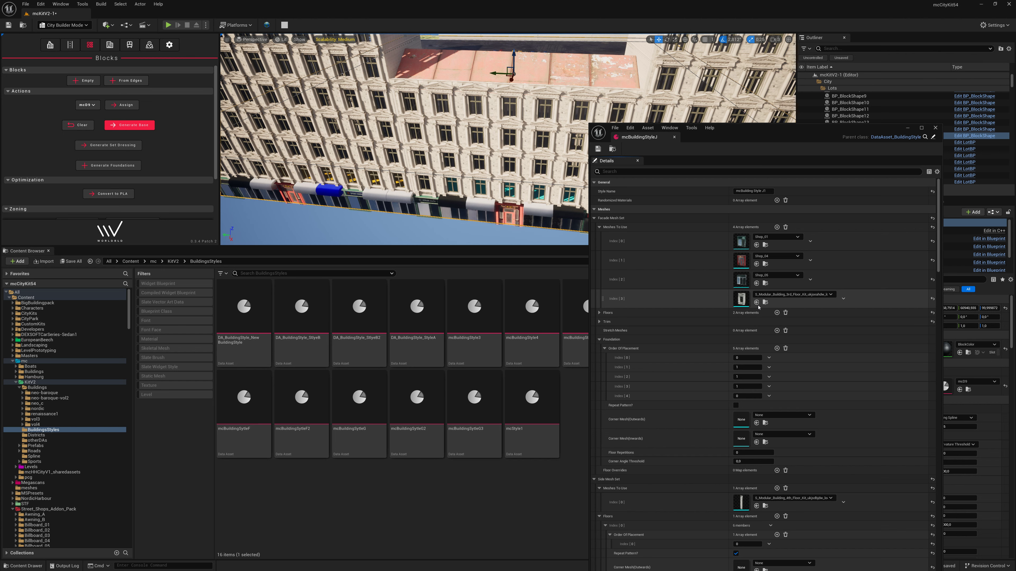
{"action": "left_click", "coordinate": [689, 321]}
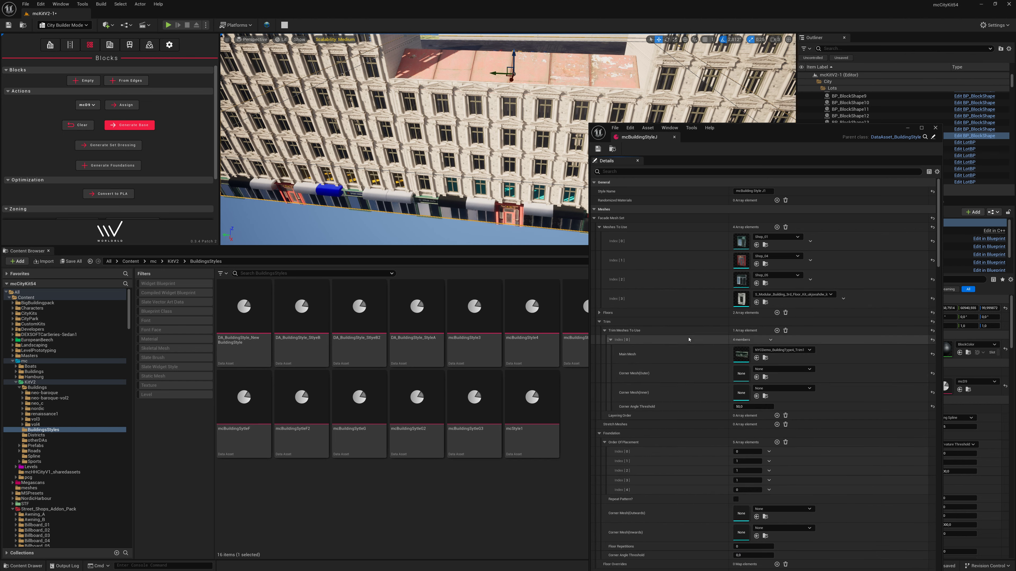
{"action": "right_click", "coordinate": [632, 324]}
{"action": "left_click", "coordinate": [658, 364]}
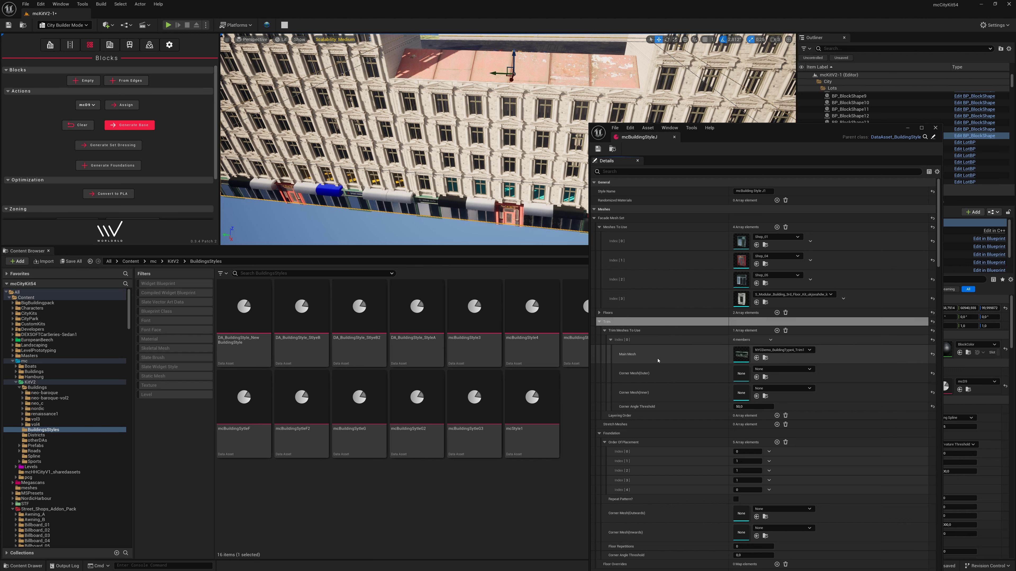
Step: Add a trim entry to the Side Mesh Set and paste the facade trim into it
{"action": "left_click_drag", "start_coordinate": [721, 136], "coordinate": [653, 66]}
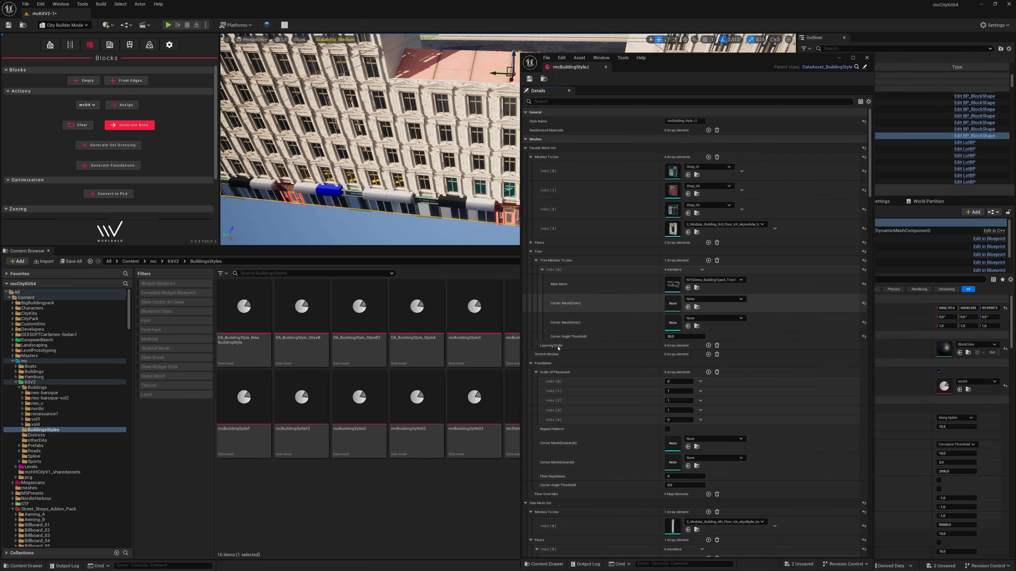
{"action": "scroll", "coordinate": [554, 362], "scroll_direction": "down", "scroll_amount": 5}
{"action": "scroll", "coordinate": [554, 362], "scroll_direction": "down", "scroll_amount": 1}
{"action": "left_click", "coordinate": [531, 364]}
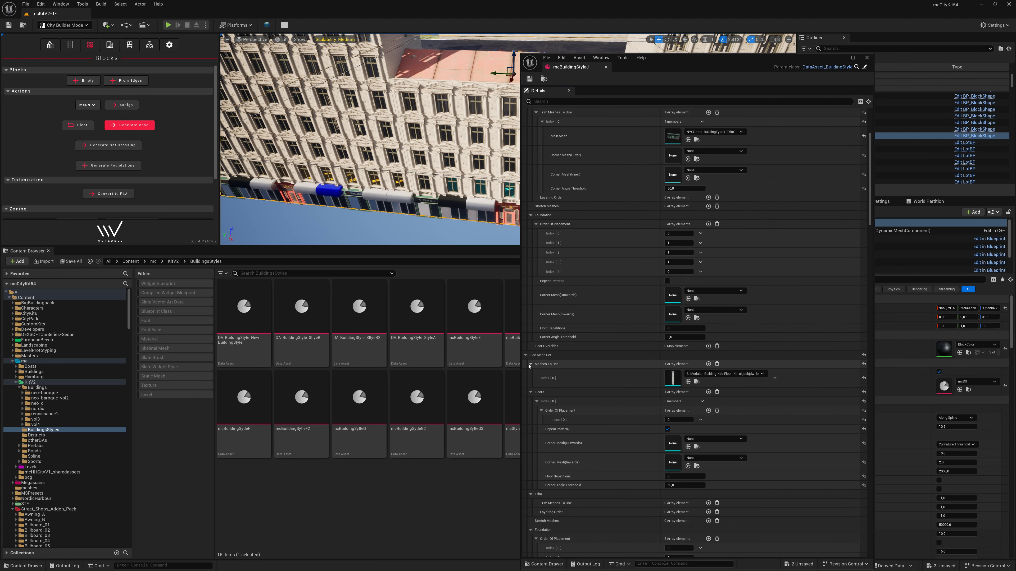
{"action": "left_click", "coordinate": [531, 373]}
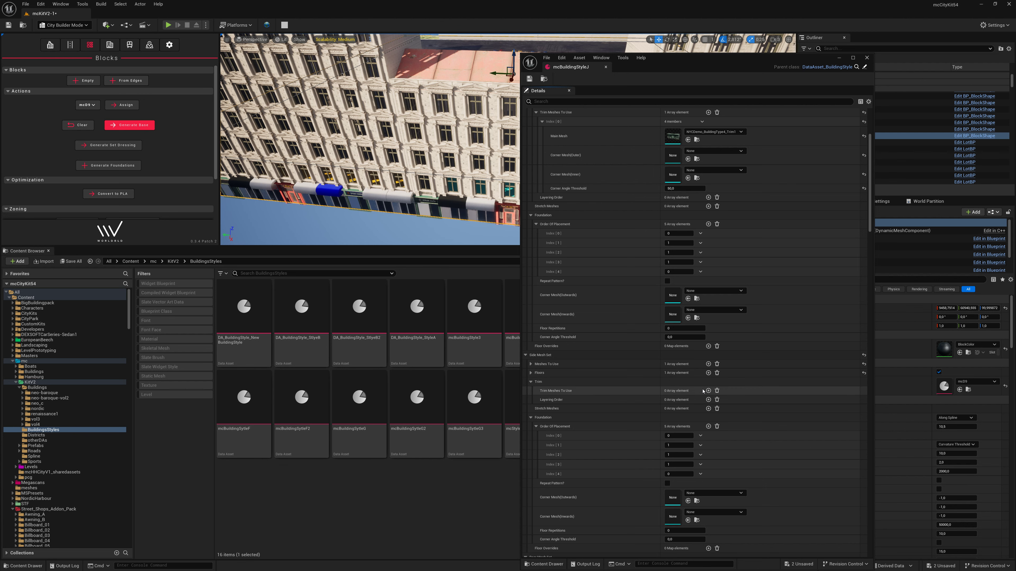
{"action": "key", "text": "ctrl+v"}
{"action": "right_click", "coordinate": [603, 400]}
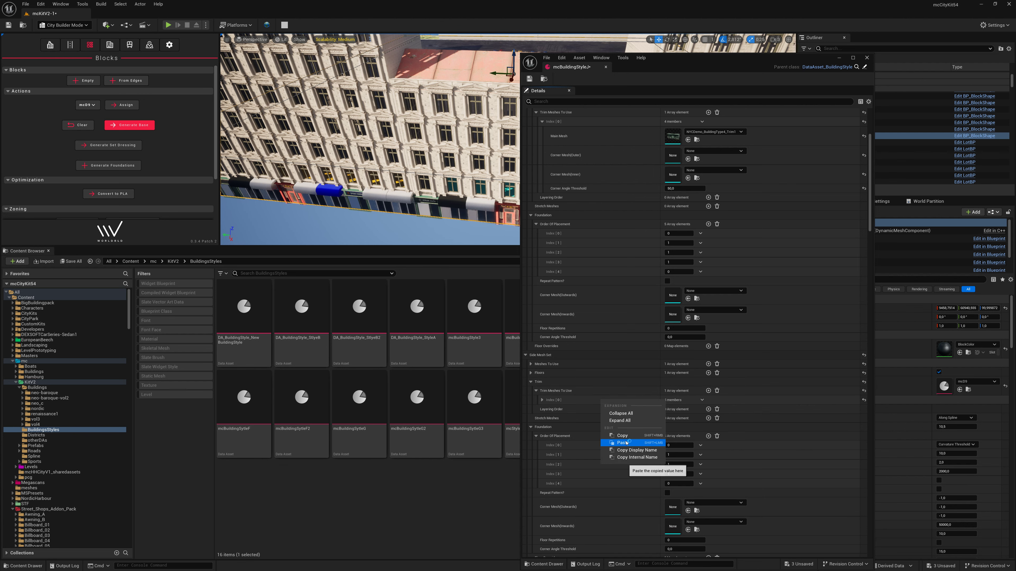
{"action": "left_click", "coordinate": [612, 437]}
Step: Add a trim entry to the Rear Mesh Set and paste the facade trim into it
{"action": "scroll", "coordinate": [597, 373], "scroll_direction": "down", "scroll_amount": 2}
{"action": "scroll", "coordinate": [597, 373], "scroll_direction": "down", "scroll_amount": 3}
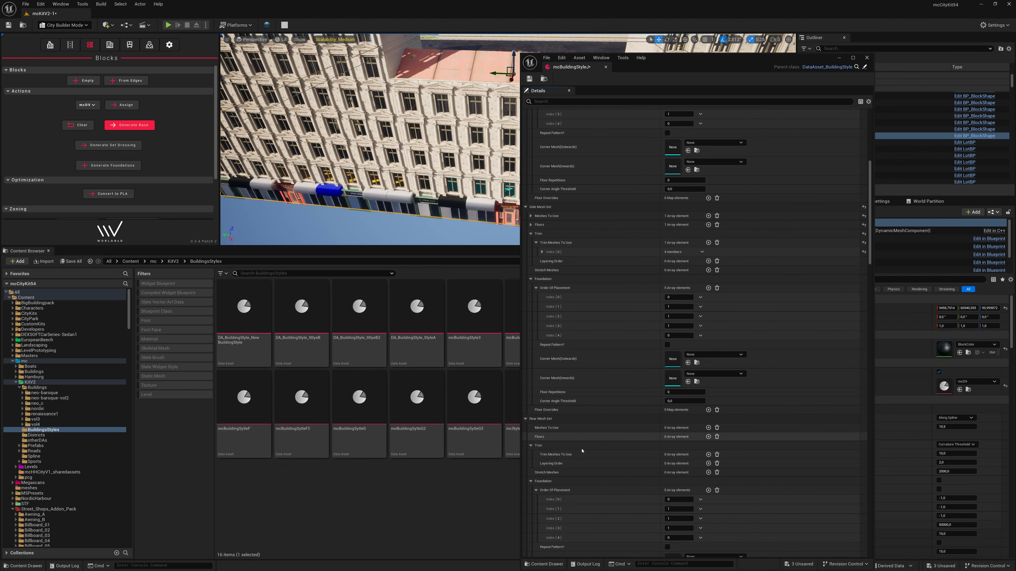
{"action": "left_click", "coordinate": [707, 455]}
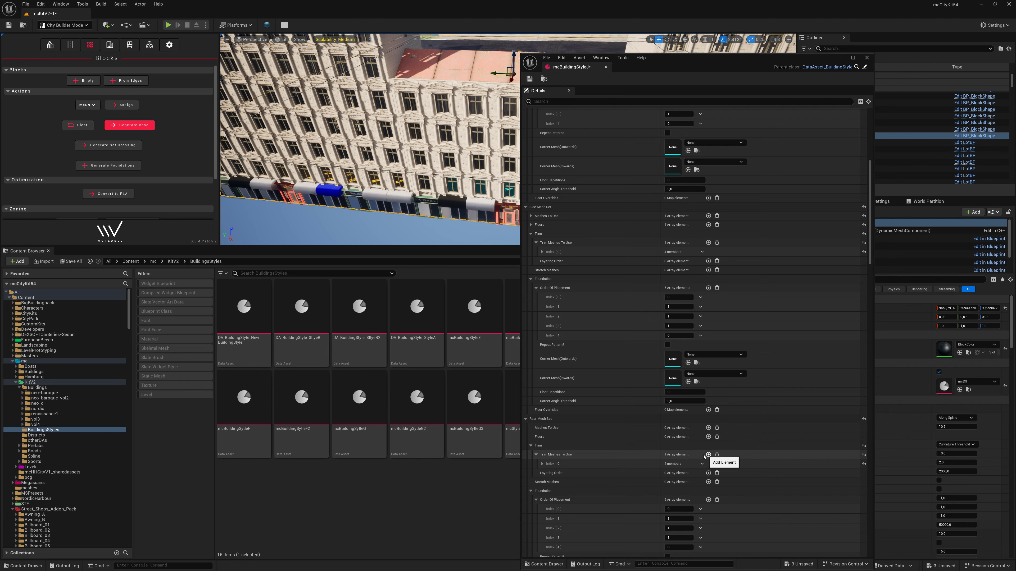
{"action": "right_click", "coordinate": [588, 467]}
{"action": "left_click", "coordinate": [614, 509]}
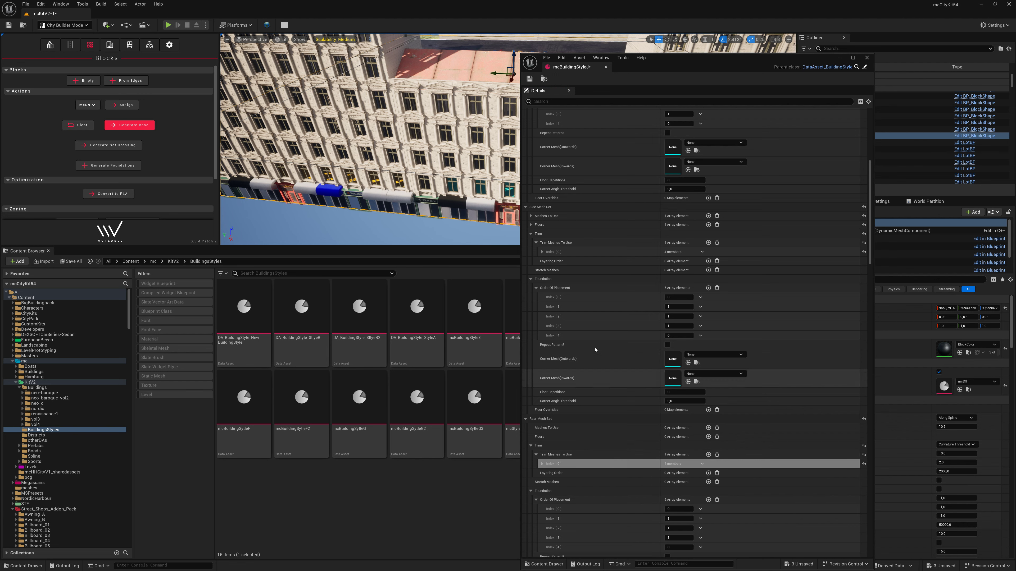
Step: Add an empty fifth slot to the facade Meshes To Use
{"action": "scroll", "coordinate": [603, 323], "scroll_direction": "up", "scroll_amount": 2}
{"action": "scroll", "coordinate": [602, 322], "scroll_direction": "up", "scroll_amount": 4}
{"action": "scroll", "coordinate": [603, 323], "scroll_direction": "up", "scroll_amount": 3}
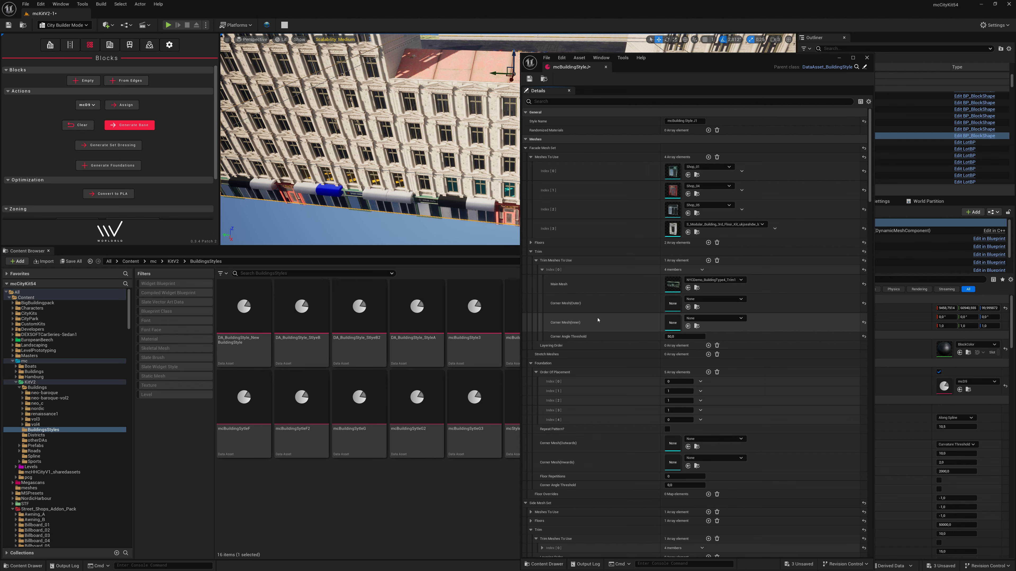
{"action": "left_click", "coordinate": [708, 157]}
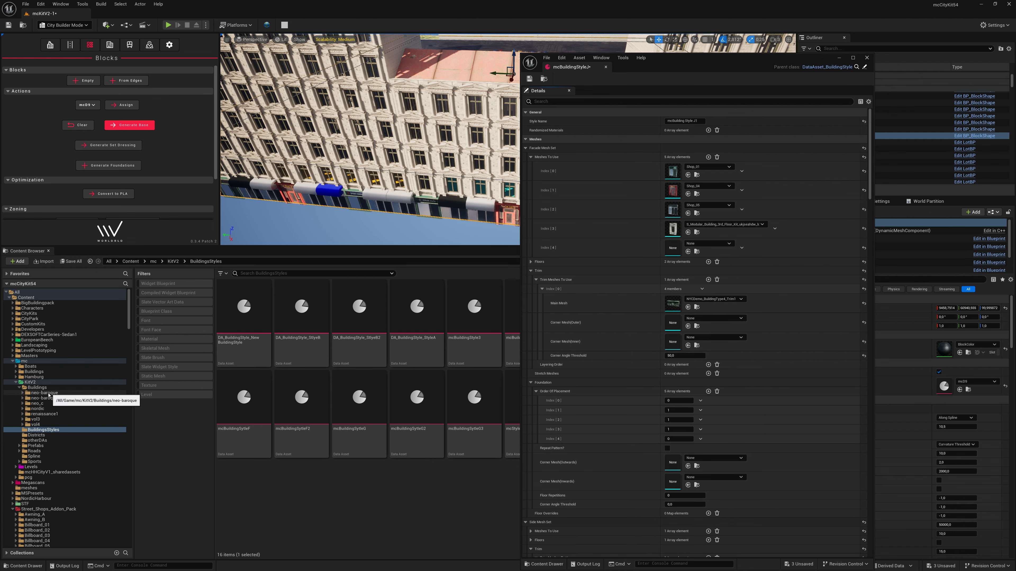
Step: Drop a neo_c 2nd-floor mesh into facade mesh slot Index [4]
{"action": "left_click", "coordinate": [22, 403]}
{"action": "left_click", "coordinate": [76, 408]}
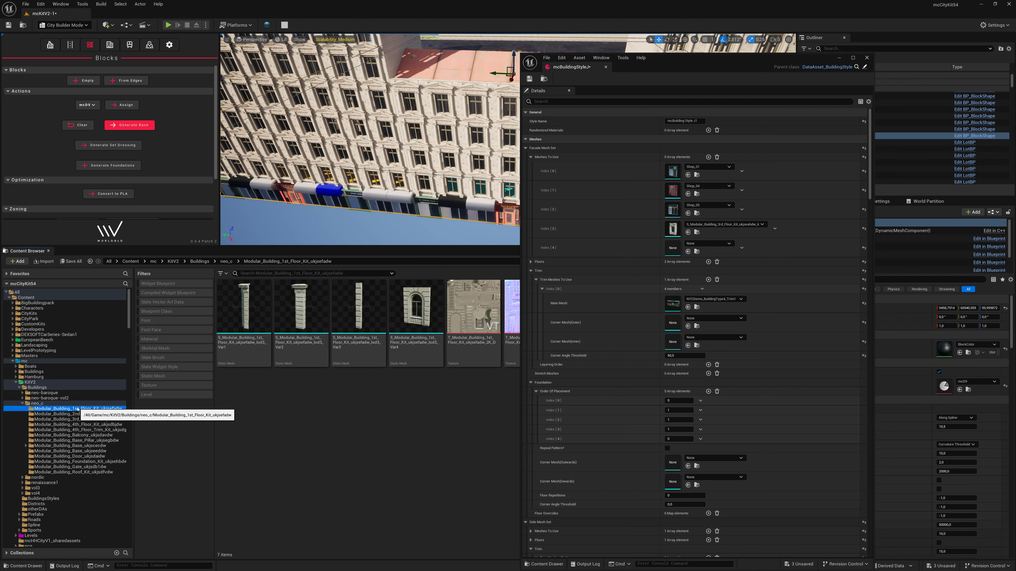
{"action": "left_click", "coordinate": [96, 415]}
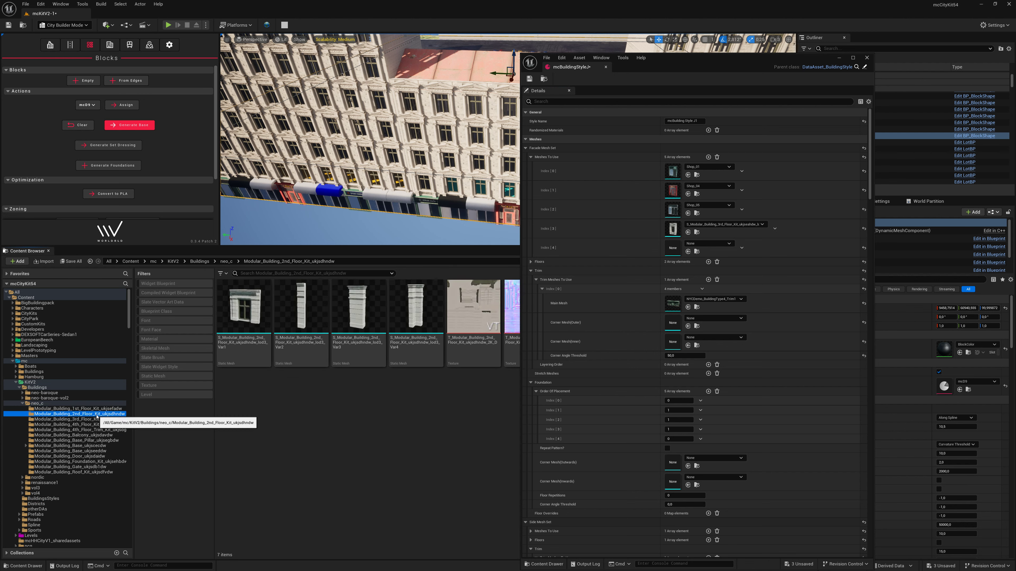
{"action": "left_click_drag", "start_coordinate": [253, 317], "coordinate": [697, 251]}
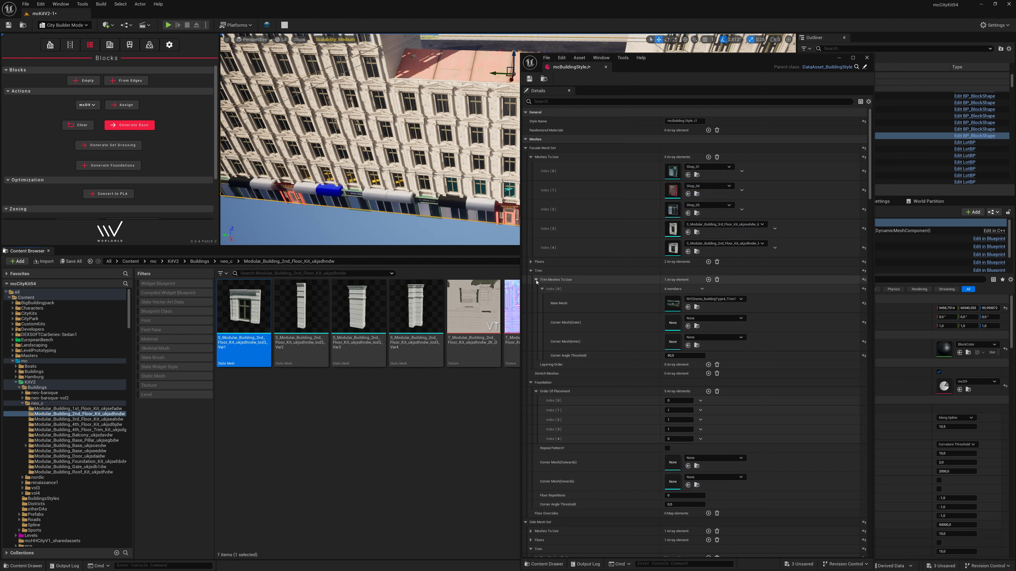
Step: Review floor Index [1]'s order of placement and add a third facade Floors entry
{"action": "left_click", "coordinate": [530, 262]}
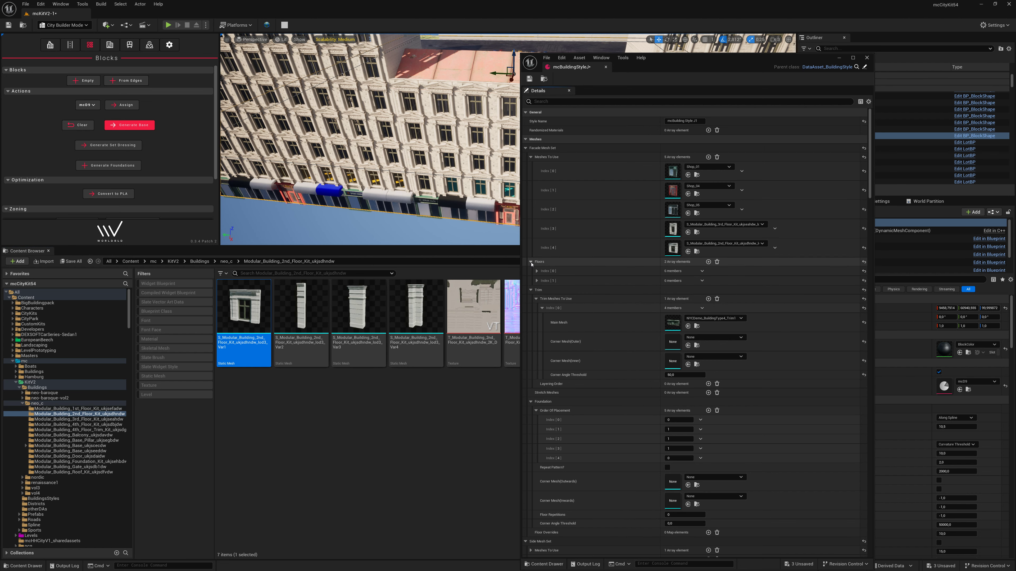
{"action": "left_click", "coordinate": [537, 281]}
{"action": "left_click", "coordinate": [542, 290]}
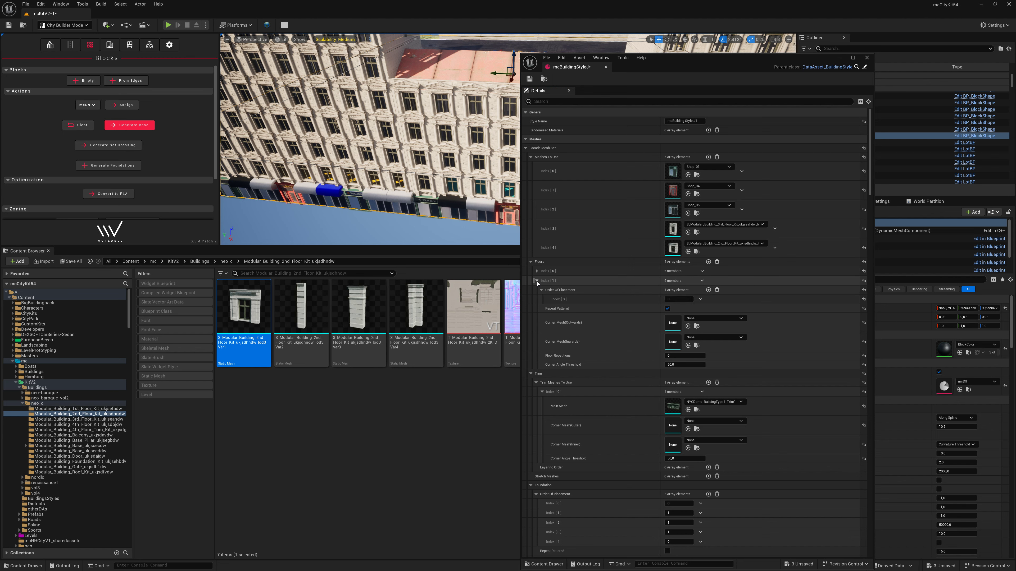
{"action": "left_click", "coordinate": [708, 262]}
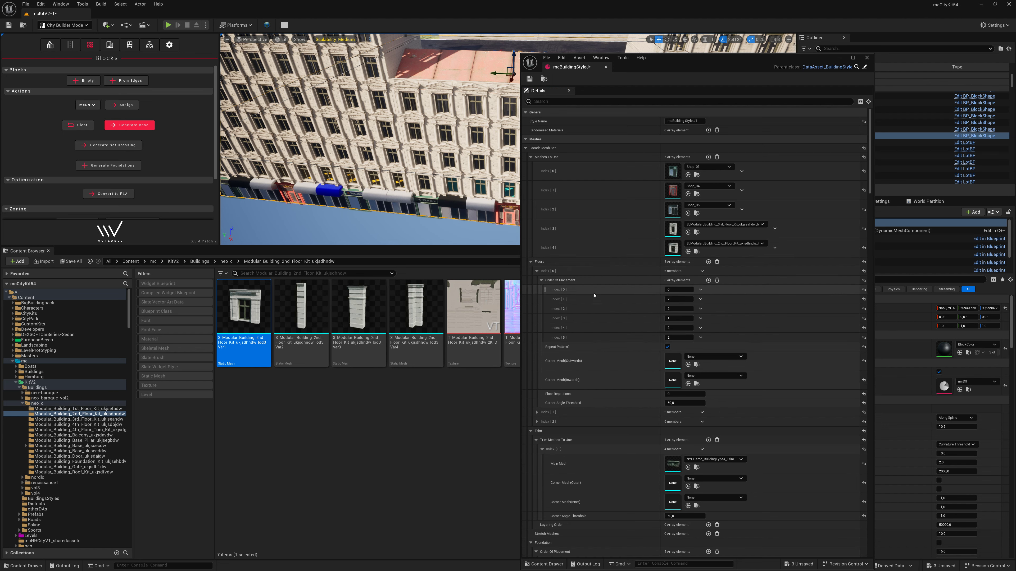
Step: Reset the third floor entry's Order Of Placement to a single element
{"action": "left_click", "coordinate": [541, 280]}
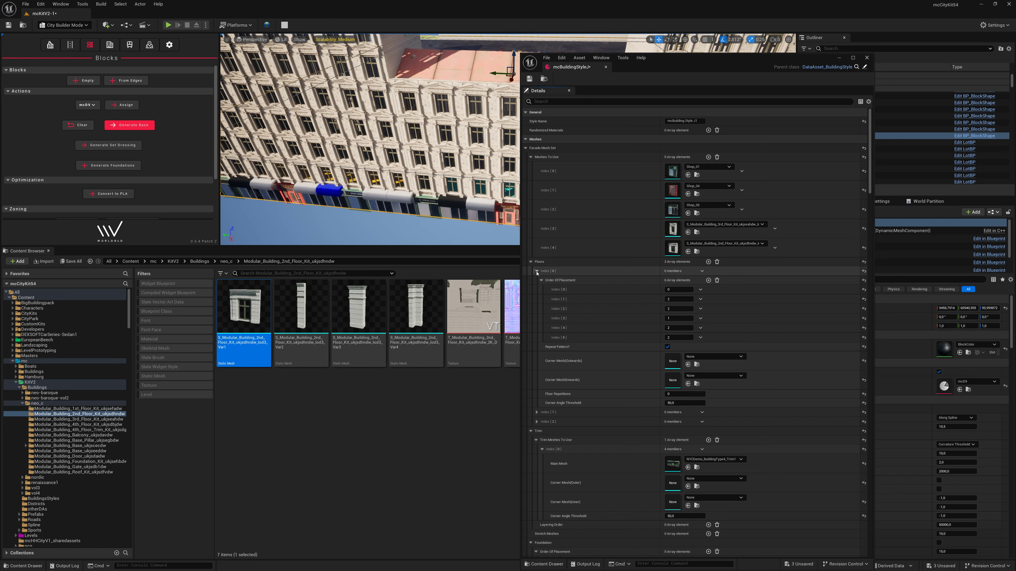
{"action": "left_click", "coordinate": [537, 271]}
{"action": "left_click", "coordinate": [537, 290]}
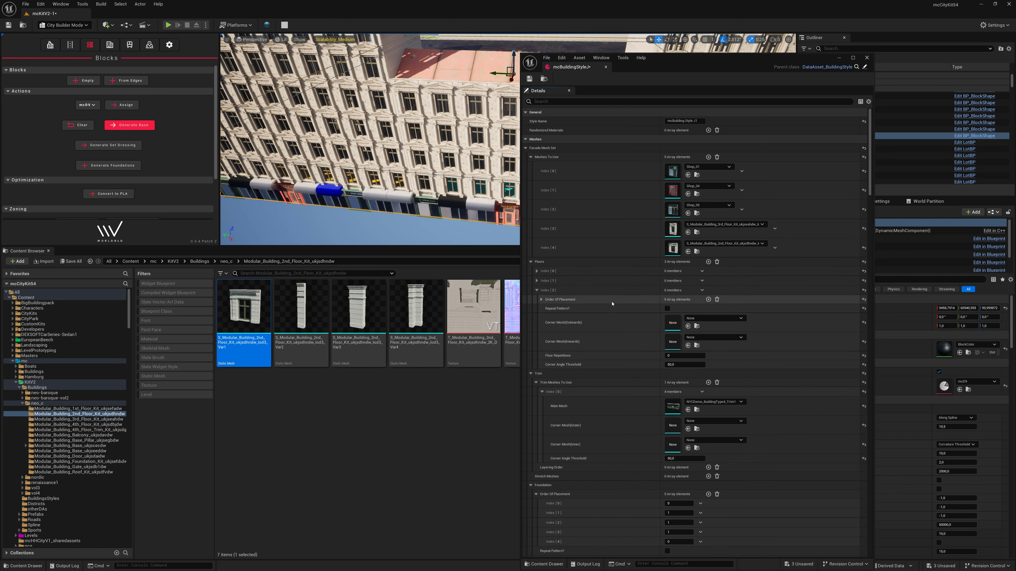
{"action": "left_click", "coordinate": [717, 300]}
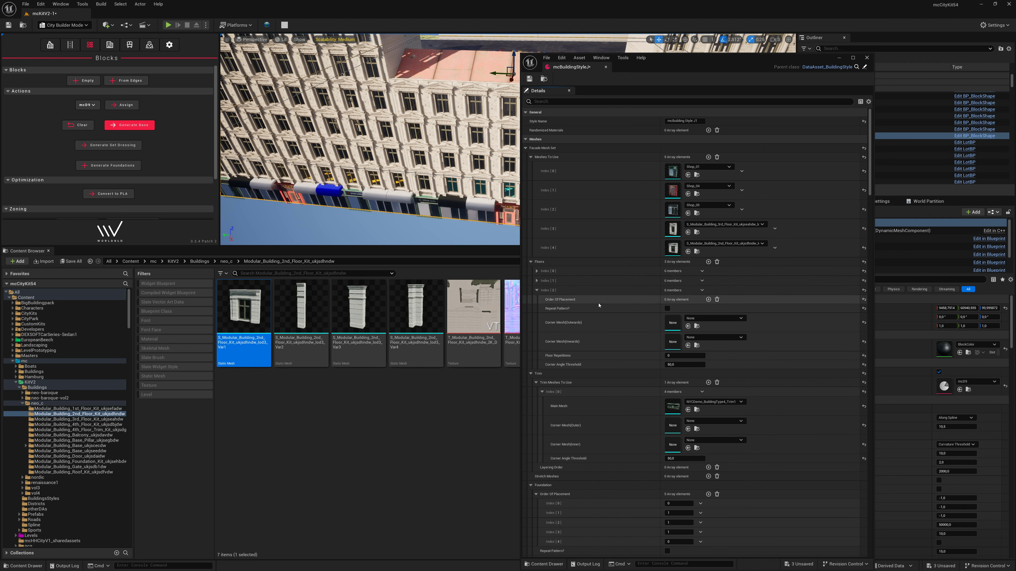
{"action": "left_click", "coordinate": [708, 300]}
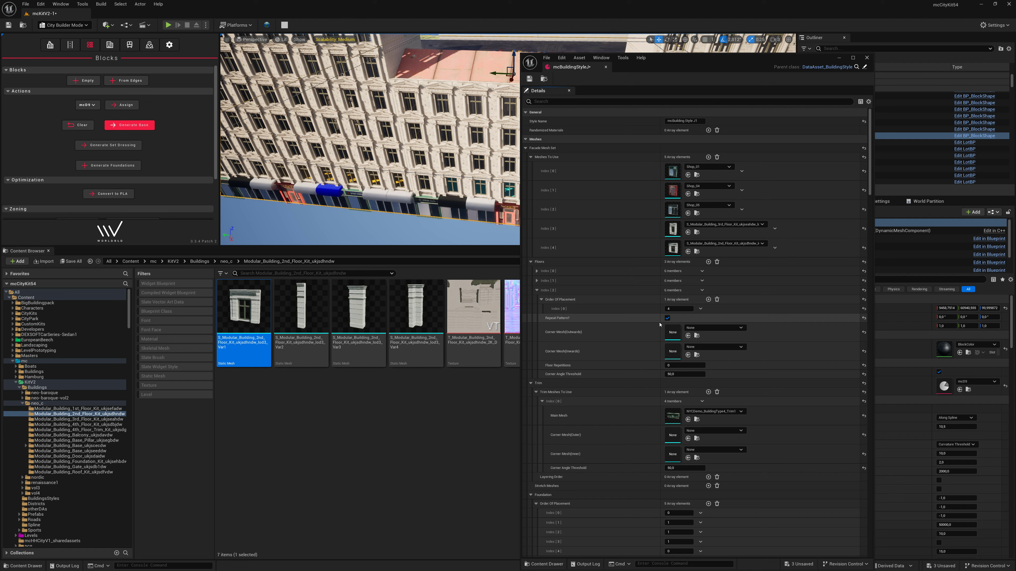
{"action": "left_click", "coordinate": [537, 290]}
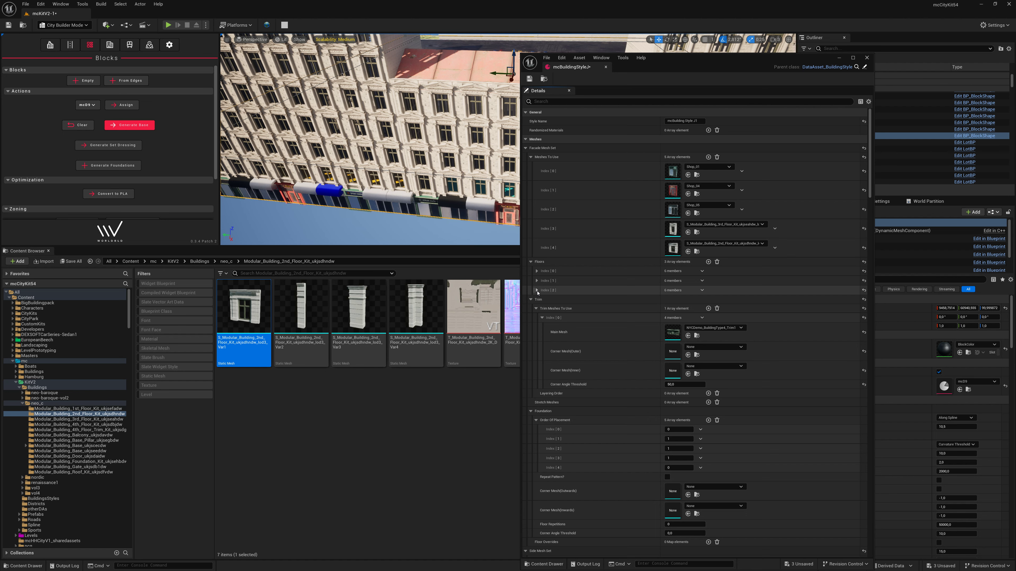
{"action": "scroll", "coordinate": [566, 295], "scroll_direction": "down", "scroll_amount": 1}
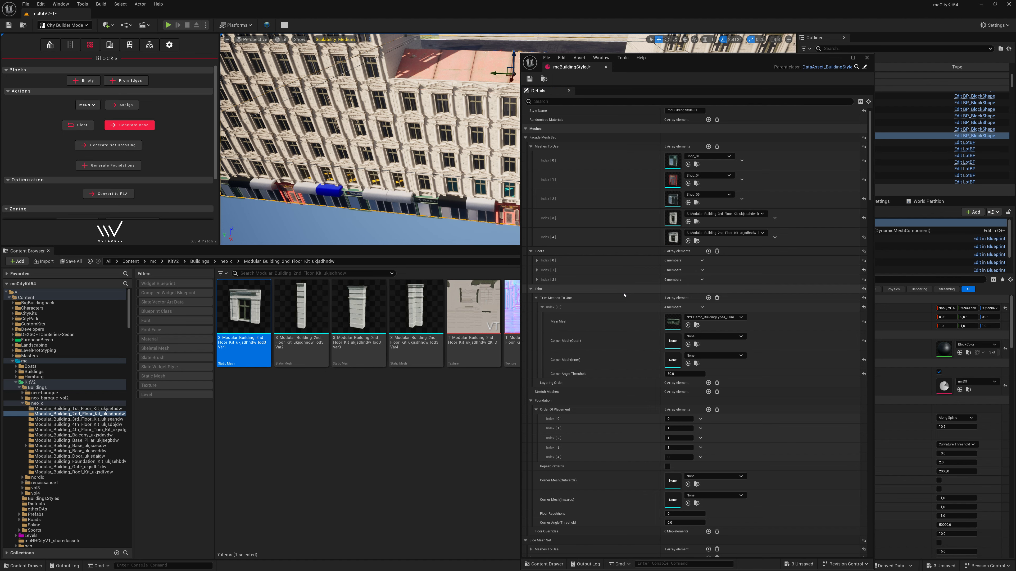
Step: Add a new Side Mesh Set mesh slot holding the 2nd-floor Var1 mesh
{"action": "scroll", "coordinate": [623, 295], "scroll_direction": "down", "scroll_amount": 1}
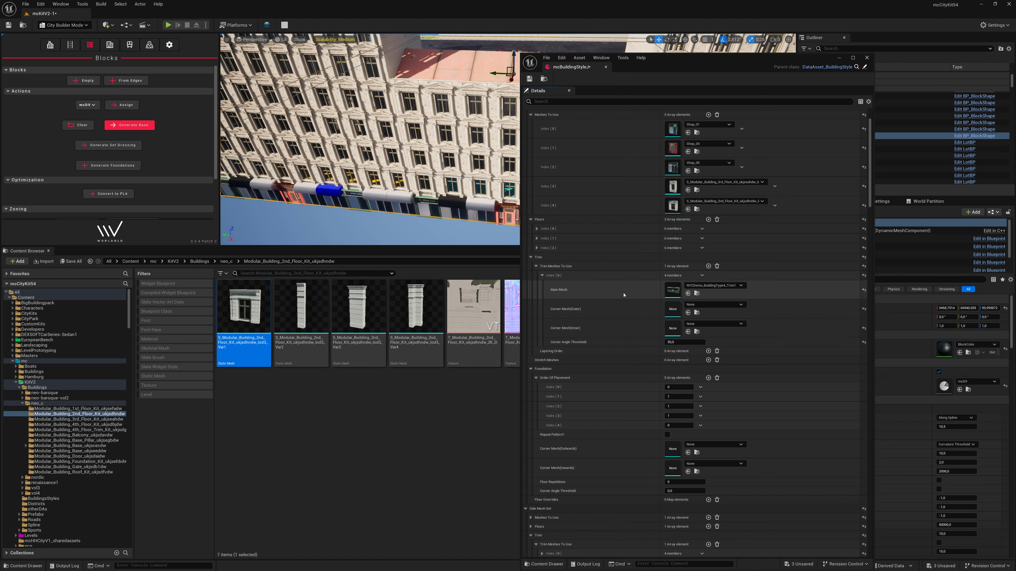
{"action": "left_click", "coordinate": [531, 256]}
{"action": "left_click", "coordinate": [530, 275]}
{"action": "scroll", "coordinate": [531, 279], "scroll_direction": "down", "scroll_amount": 1}
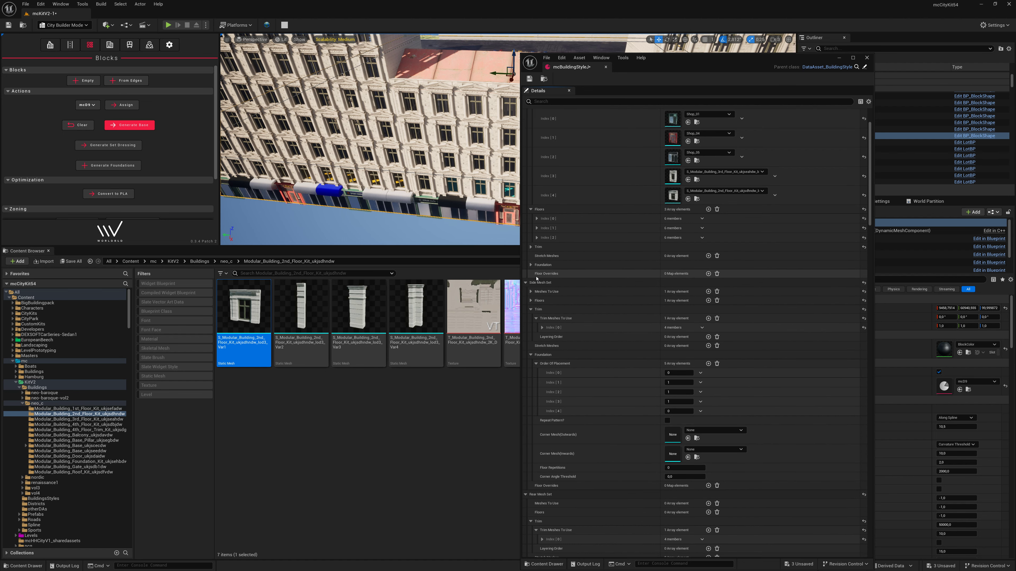
{"action": "left_click", "coordinate": [531, 272]}
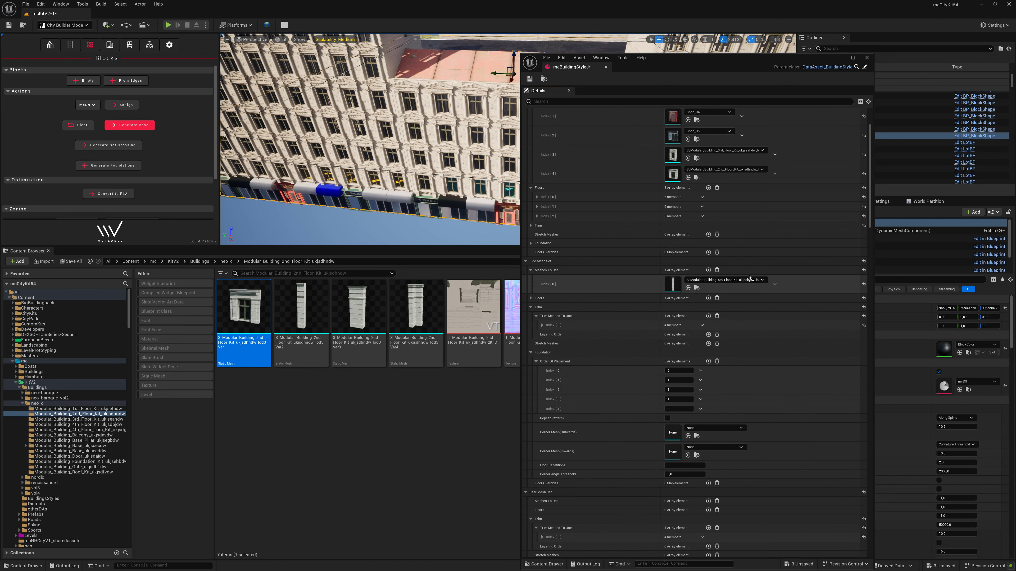
{"action": "left_click", "coordinate": [709, 270]}
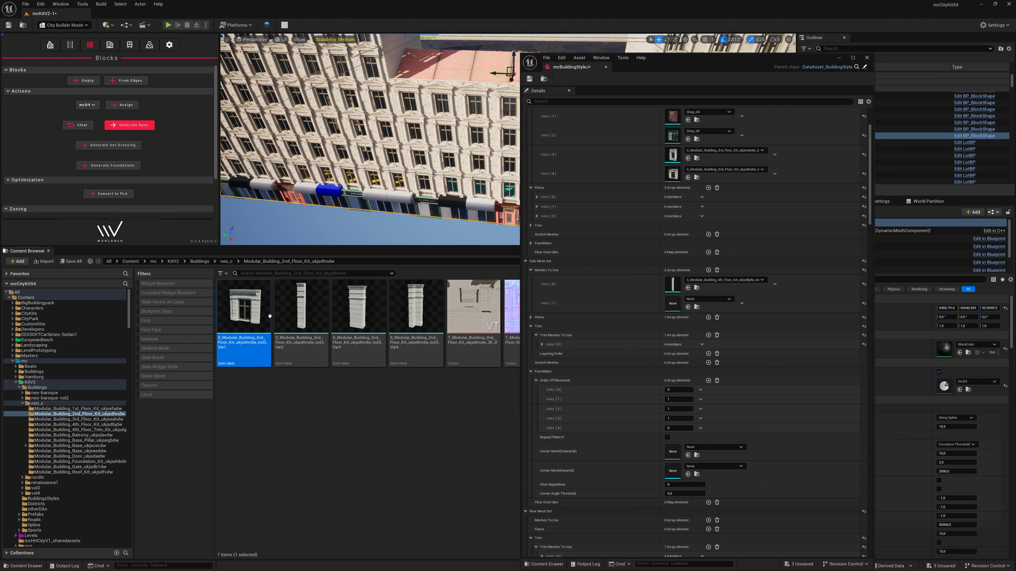
{"action": "left_click_drag", "start_coordinate": [244, 309], "coordinate": [693, 303]}
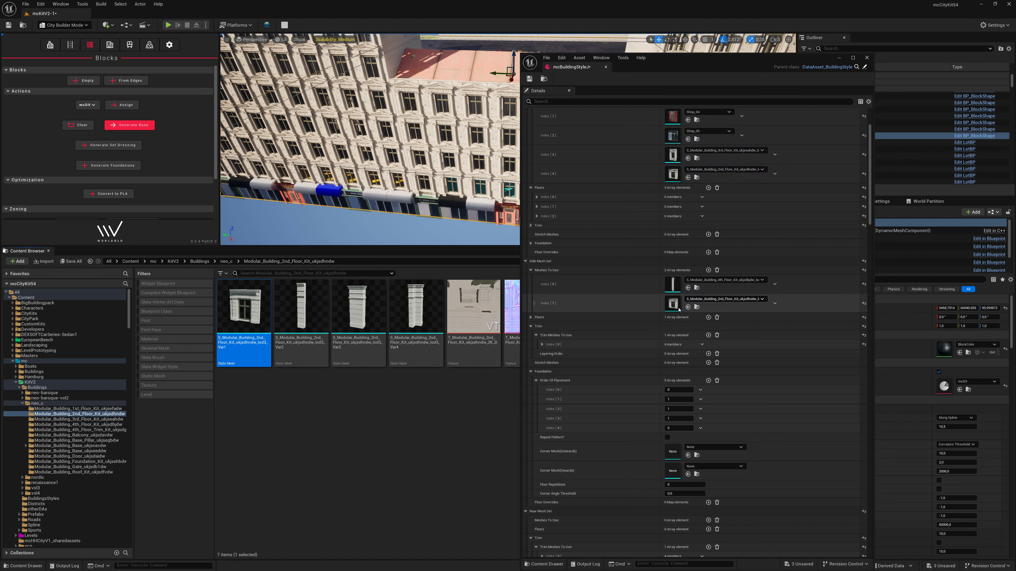
Step: Copy the first side Floors entry into a new second entry
{"action": "left_click", "coordinate": [530, 317]}
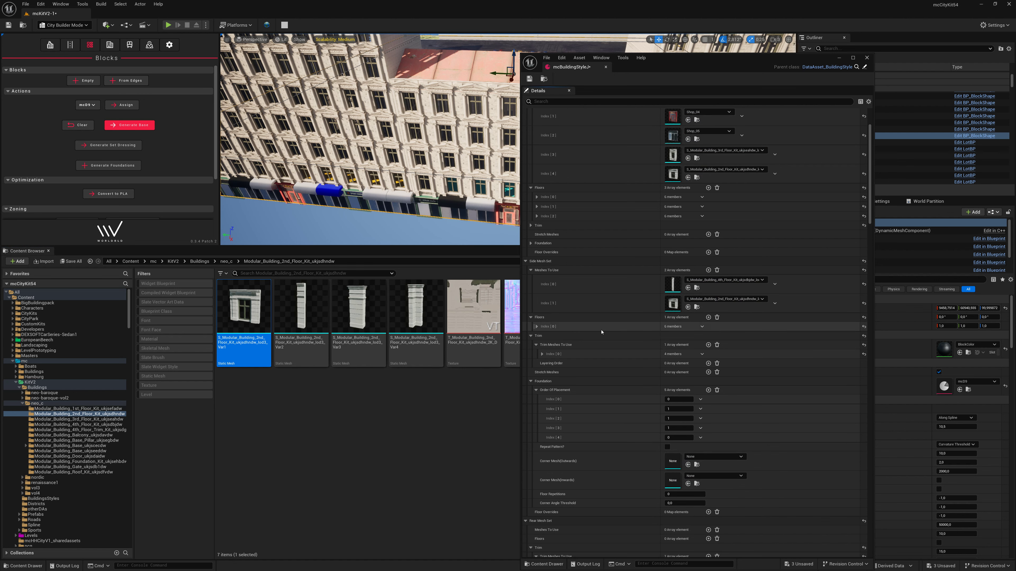
{"action": "right_click", "coordinate": [601, 330]}
{"action": "left_click", "coordinate": [616, 364]}
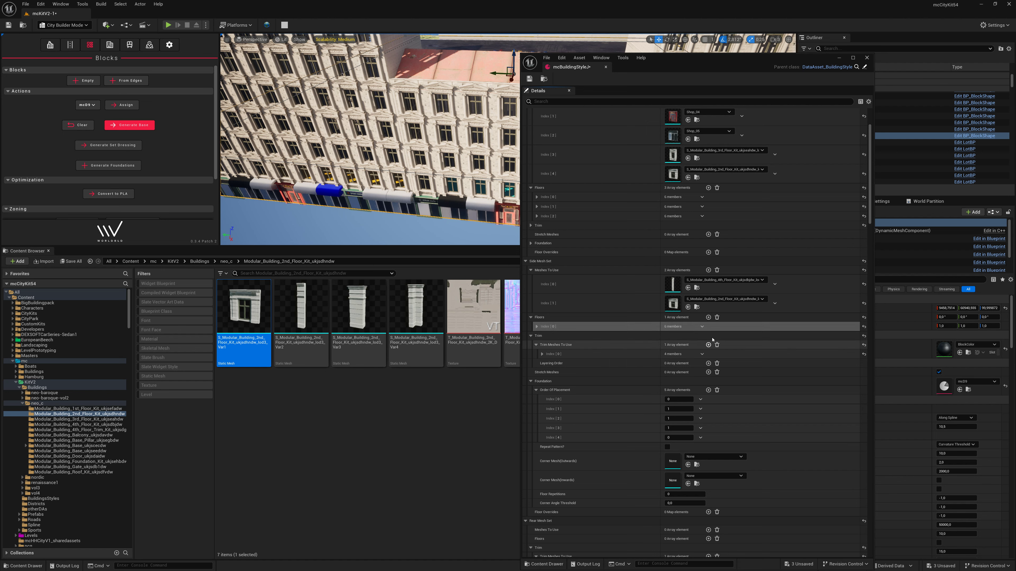
{"action": "left_click", "coordinate": [708, 317]}
{"action": "left_click", "coordinate": [535, 327]}
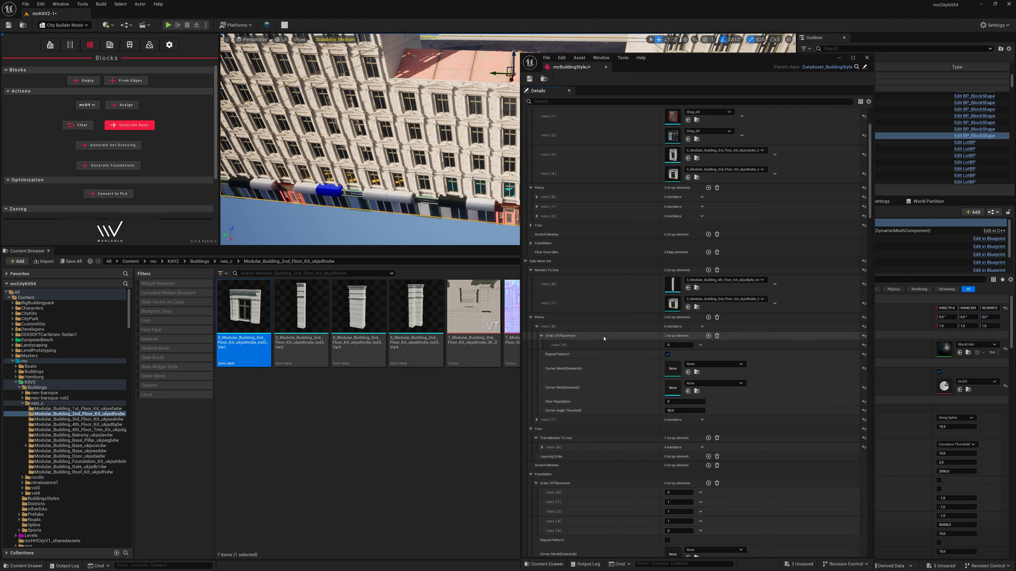
{"action": "left_click", "coordinate": [537, 327]}
{"action": "right_click", "coordinate": [605, 338]}
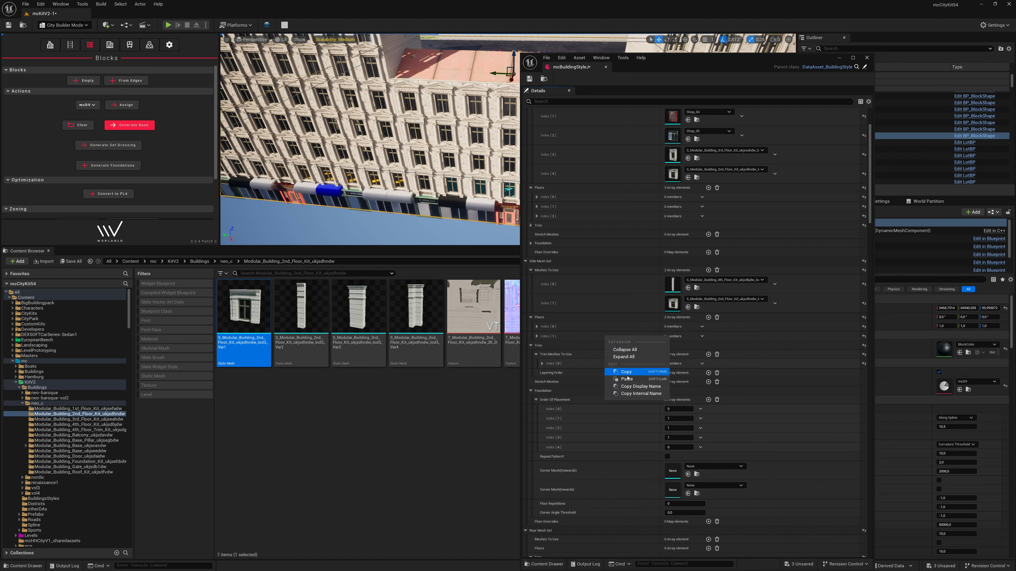
{"action": "left_click", "coordinate": [632, 375]}
Step: Add a third side floor with Order Of Placement 0, 0, 1
{"action": "left_click", "coordinate": [709, 317]}
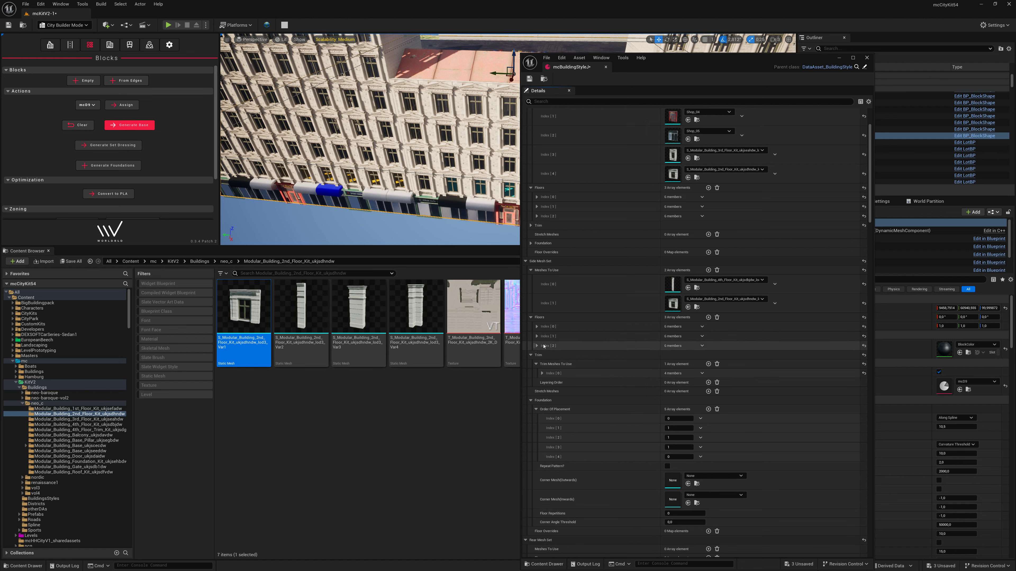
{"action": "left_click", "coordinate": [536, 346]}
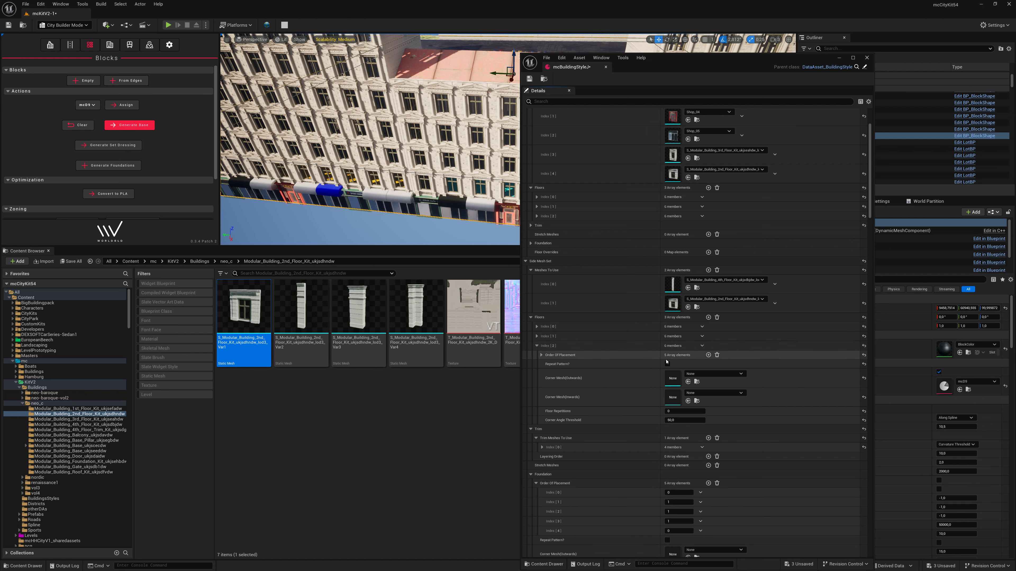
{"action": "left_click", "coordinate": [717, 355]}
{"action": "left_click", "coordinate": [709, 355]}
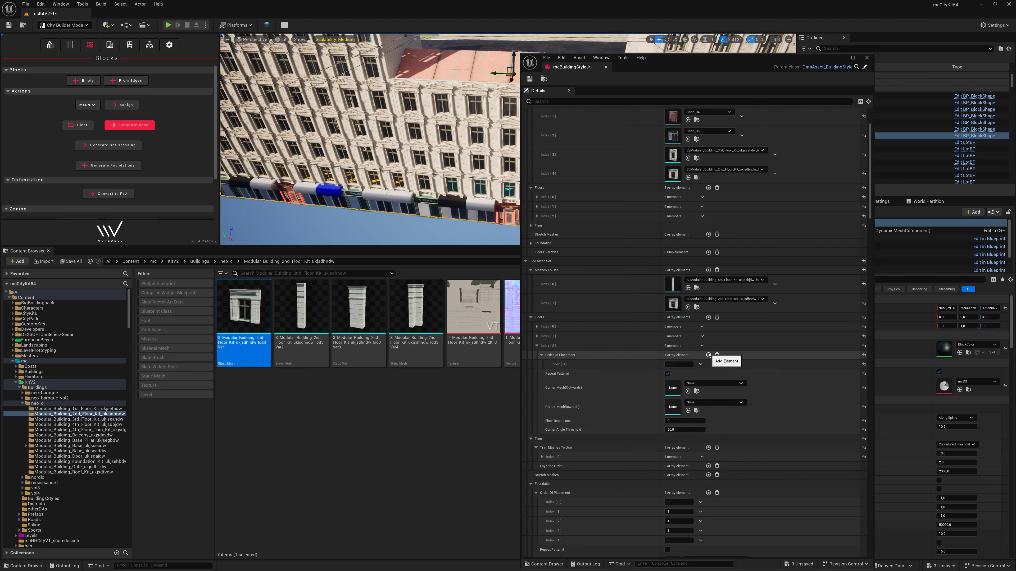
{"action": "left_click", "coordinate": [709, 355]}
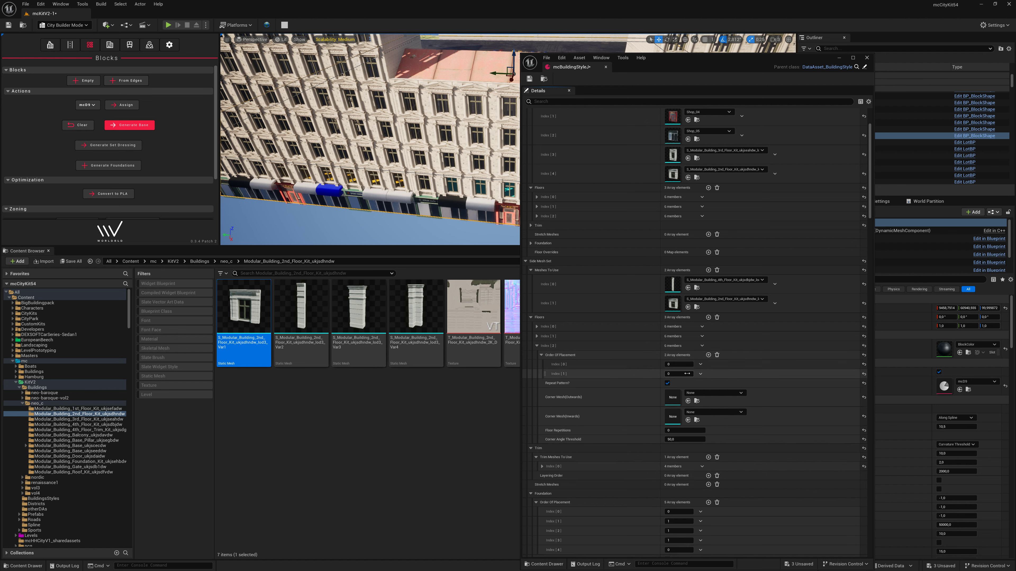
{"action": "left_click", "coordinate": [708, 355]}
{"action": "type", "text": "1"}
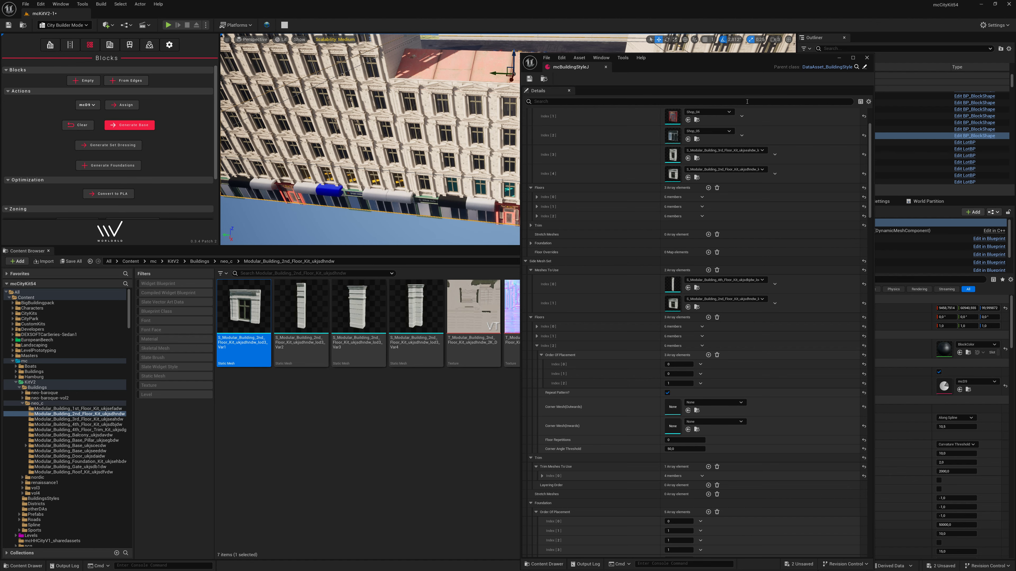
Step: Close the style editor, then clear and regenerate BP_BlockShape15 with the white-stone facade and awning shopfronts
{"action": "left_click", "coordinate": [867, 57]}
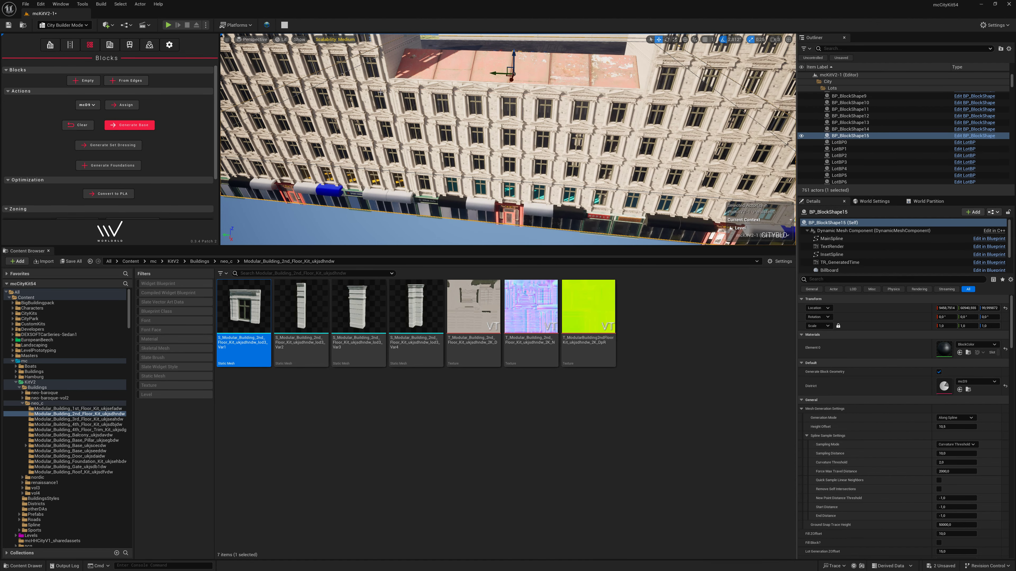
{"action": "left_click", "coordinate": [89, 124]}
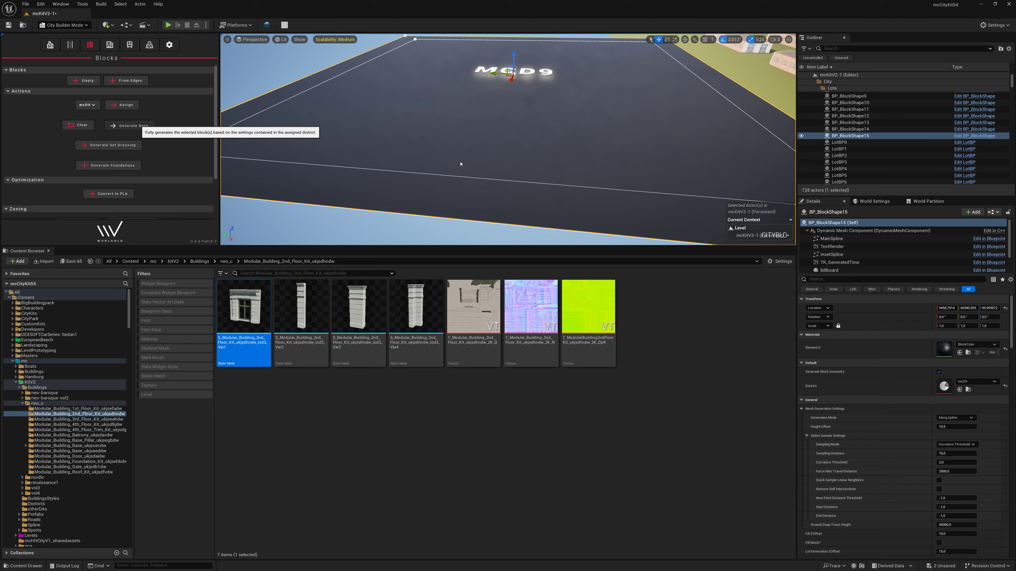
{"action": "left_click", "coordinate": [133, 125]}
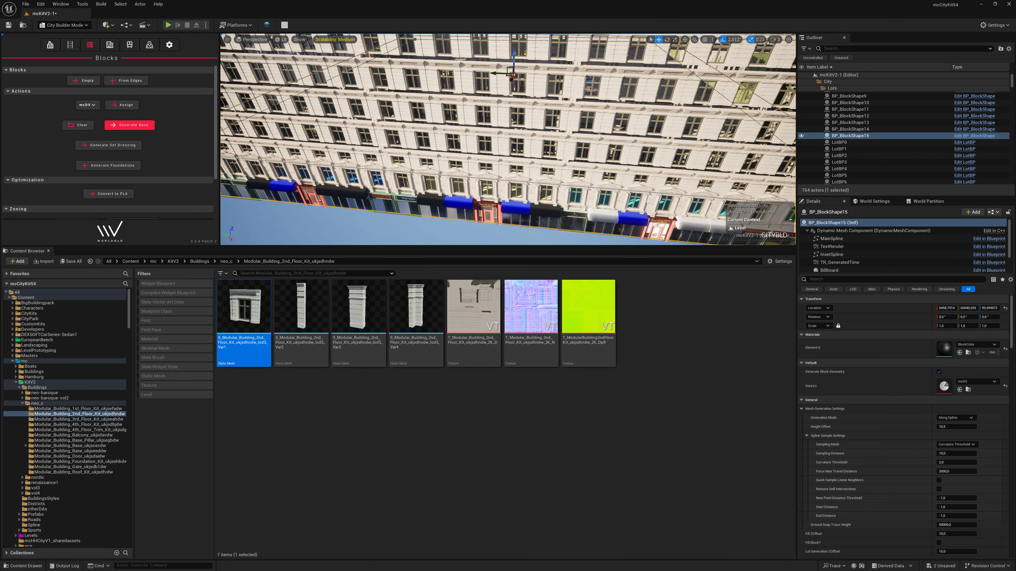
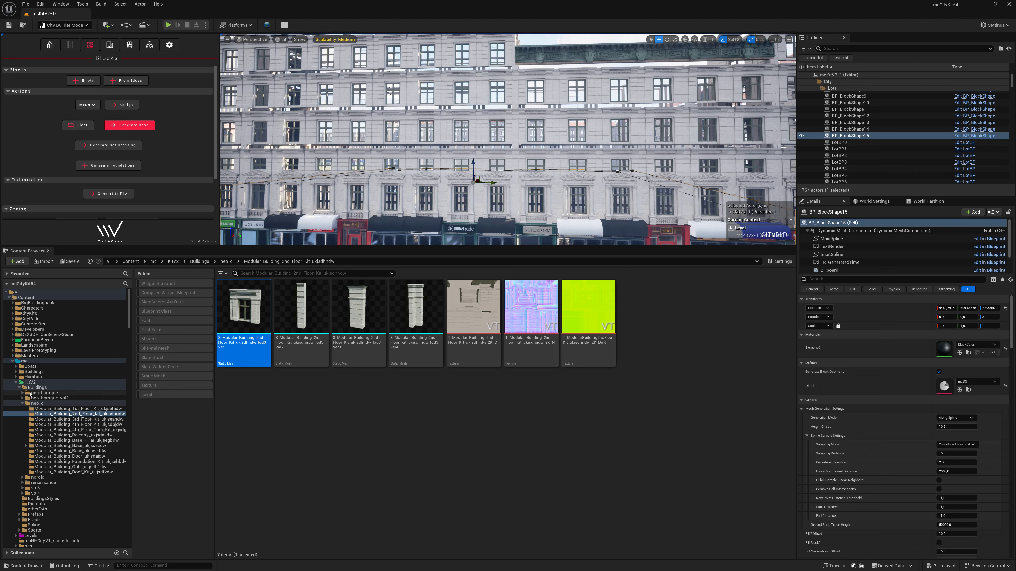
Step: Open mcBuildingStyleJ from KitV2 > BuildingsStyles in its asset editor
{"action": "left_click", "coordinate": [20, 388]}
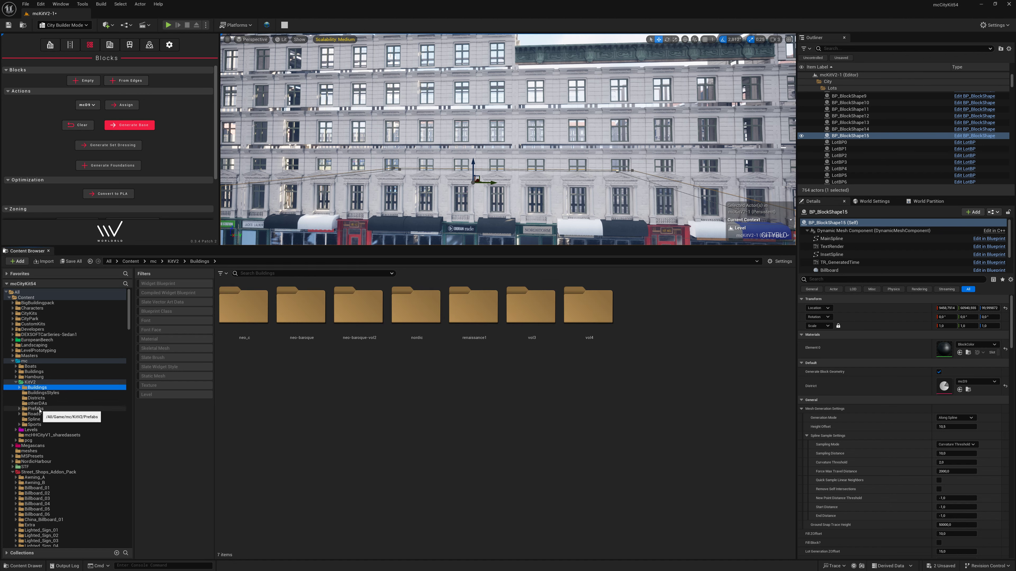
{"action": "left_click", "coordinate": [42, 393]}
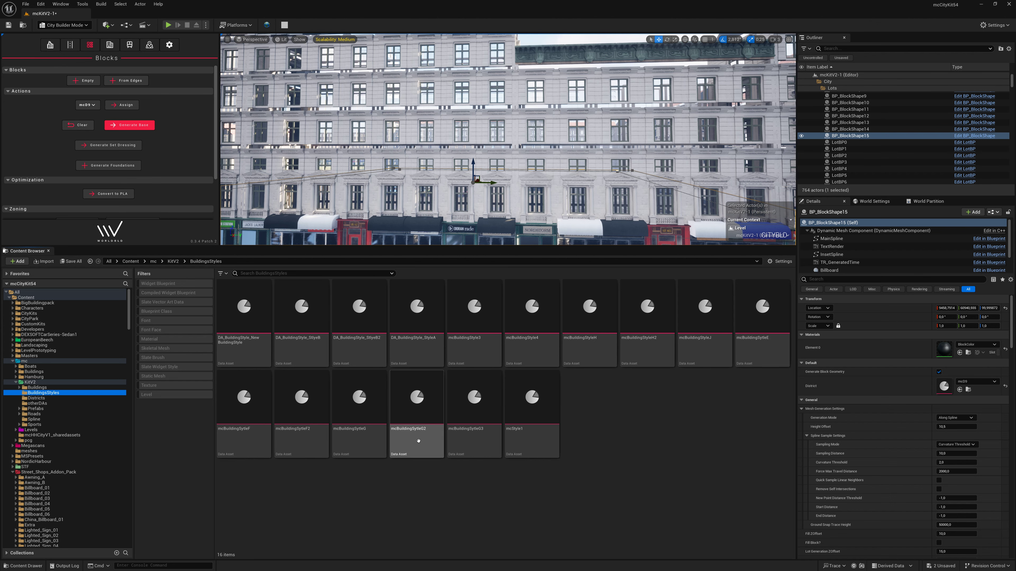
{"action": "double_click", "coordinate": [707, 346]}
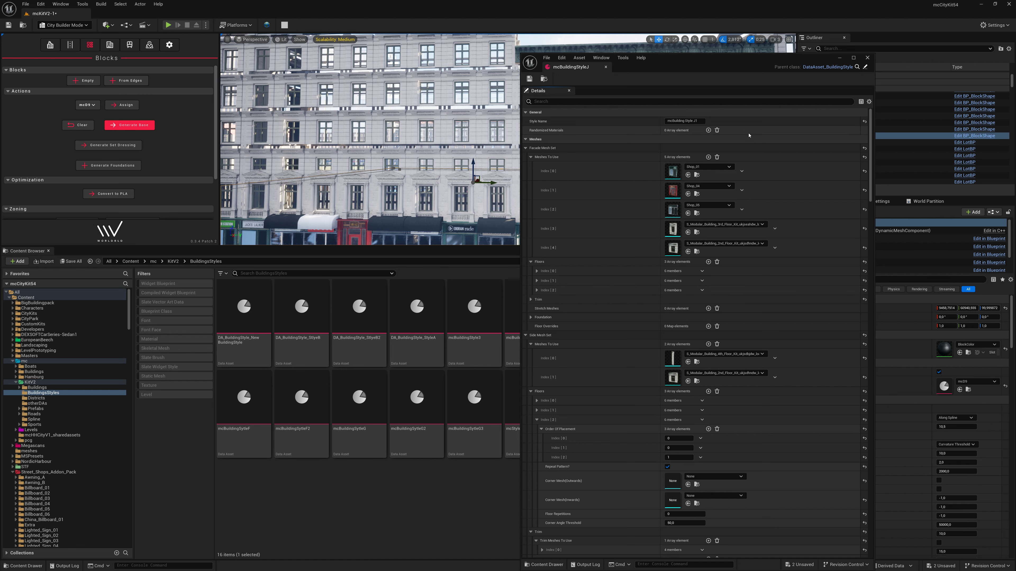
Step: Find facade entry Index [4]'s mesh among the 1st, 3rd and 4th floor kit meshes
{"action": "left_click", "coordinate": [696, 251]}
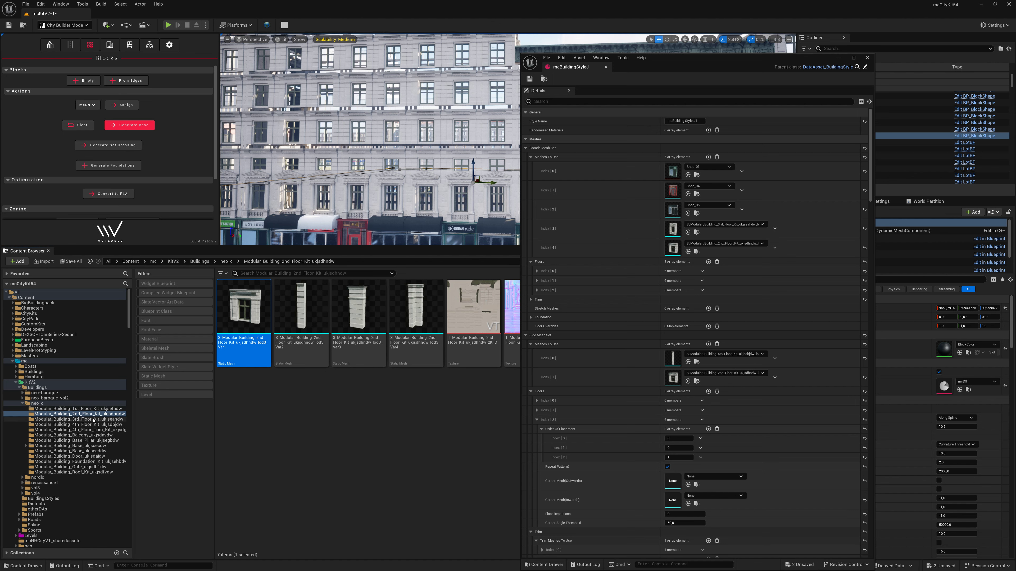
{"action": "left_click", "coordinate": [96, 410]}
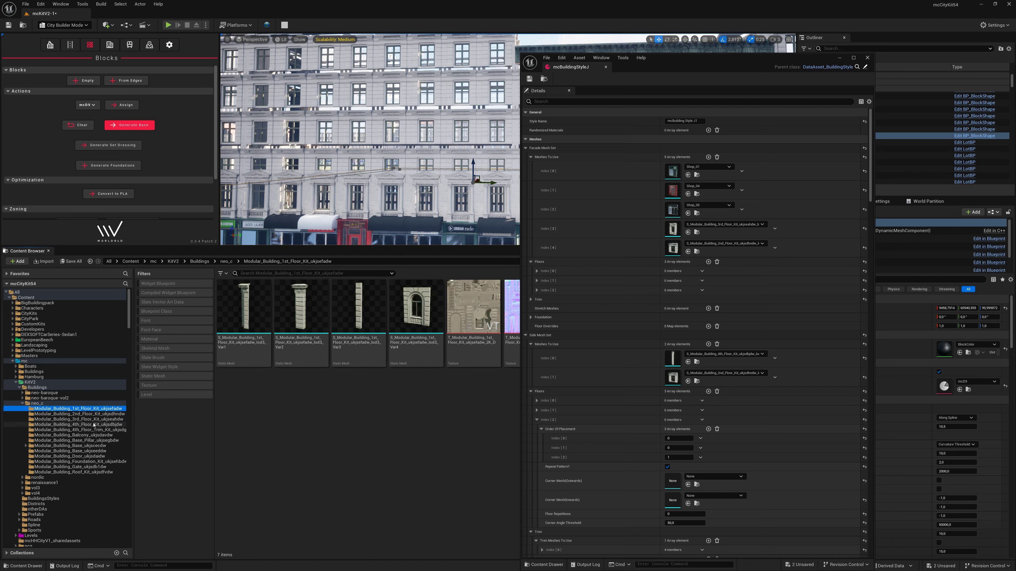
{"action": "left_click", "coordinate": [94, 420]}
{"action": "left_click", "coordinate": [94, 425]}
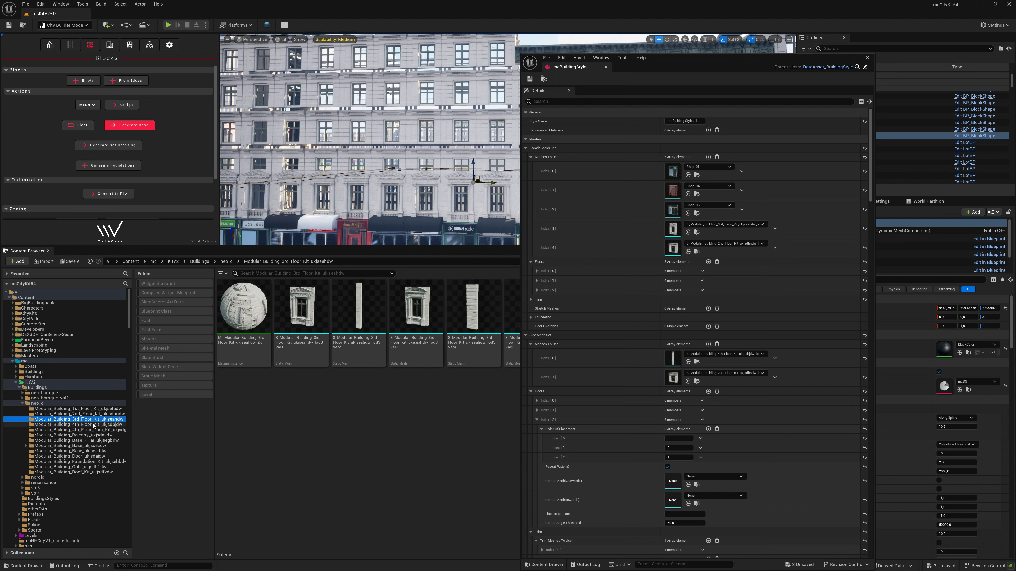
{"action": "left_click", "coordinate": [94, 430]}
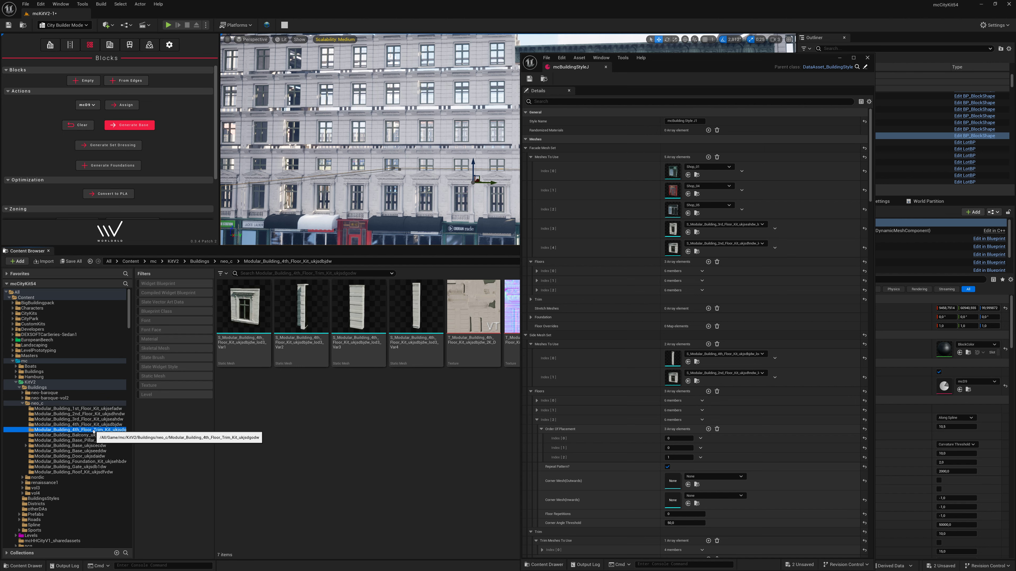
{"action": "left_click", "coordinate": [94, 420]}
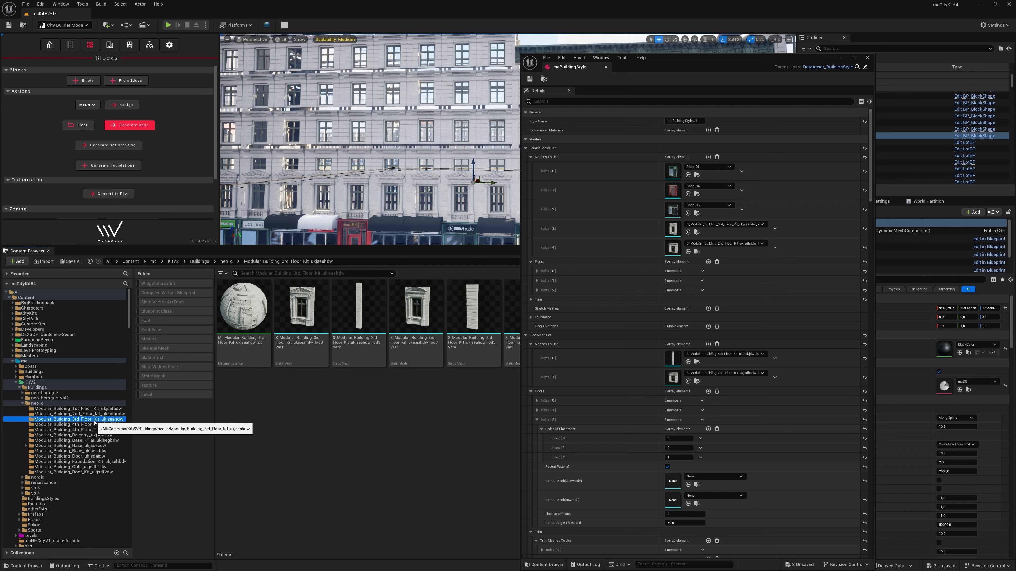
{"action": "left_click", "coordinate": [97, 409]}
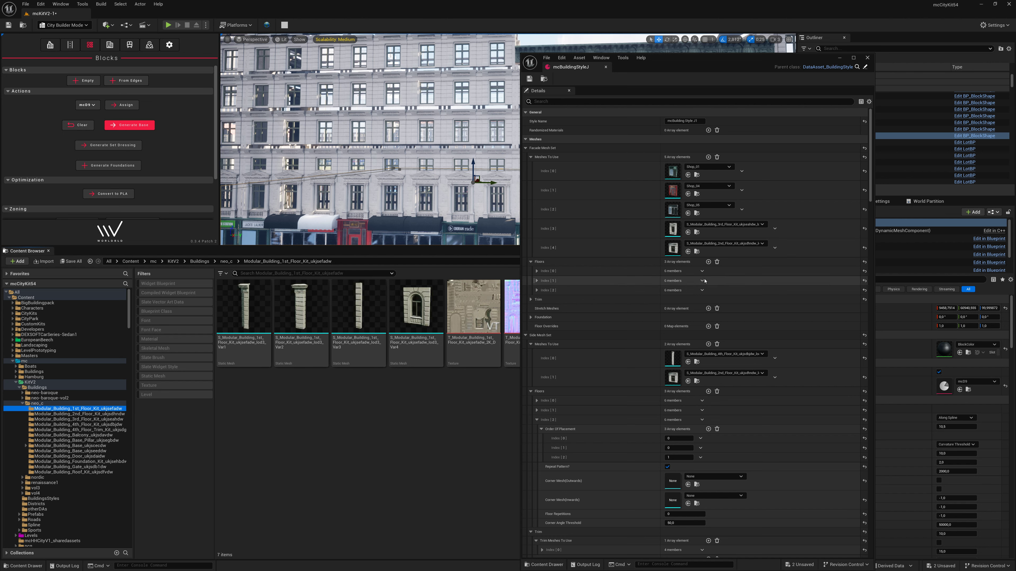
Step: Add facade floor Index [3] with Repeat Pattern on and a single Order Of Placement entry
{"action": "left_click", "coordinate": [707, 263]}
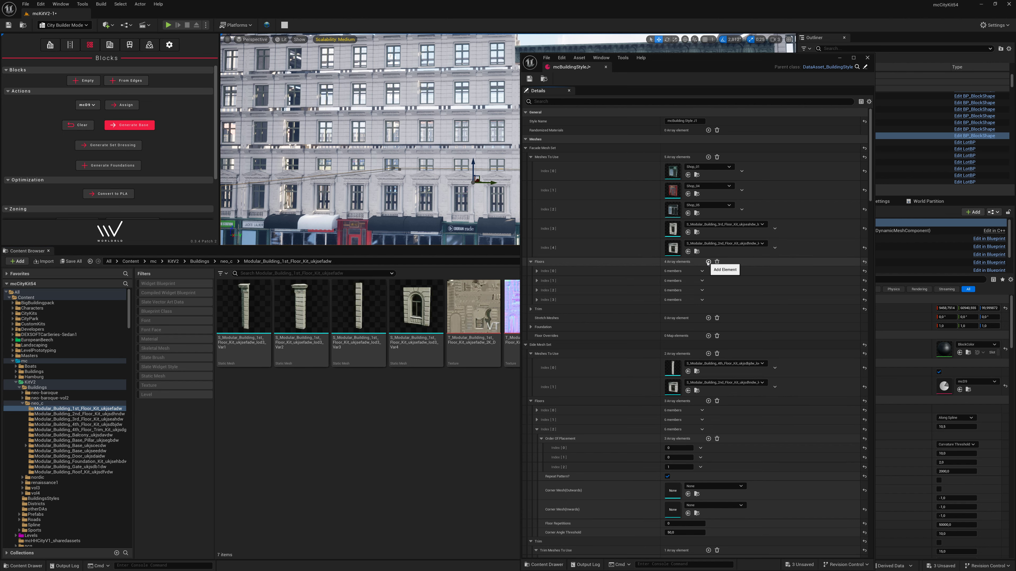
{"action": "left_click", "coordinate": [537, 300]}
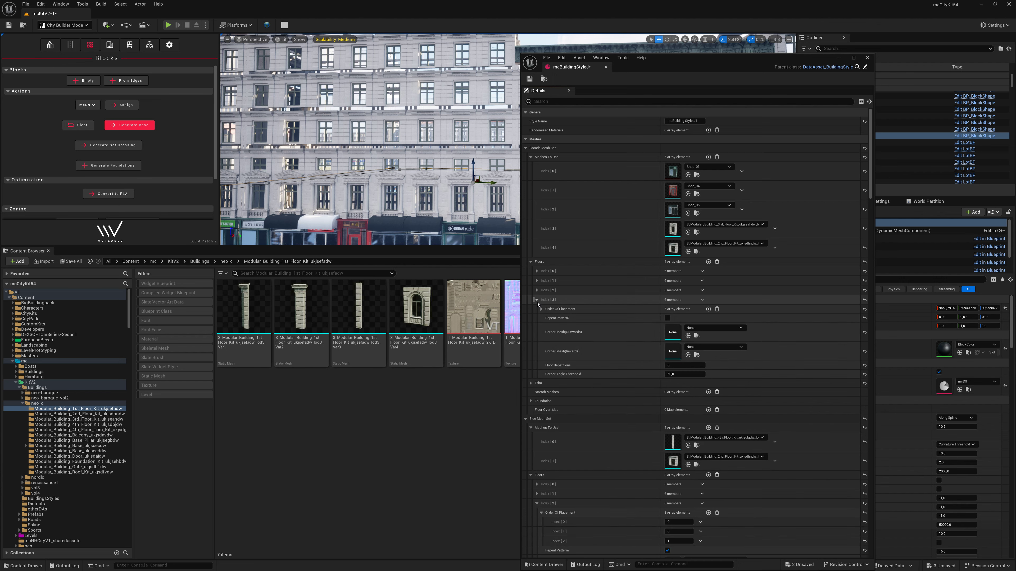
{"action": "left_click", "coordinate": [540, 309]}
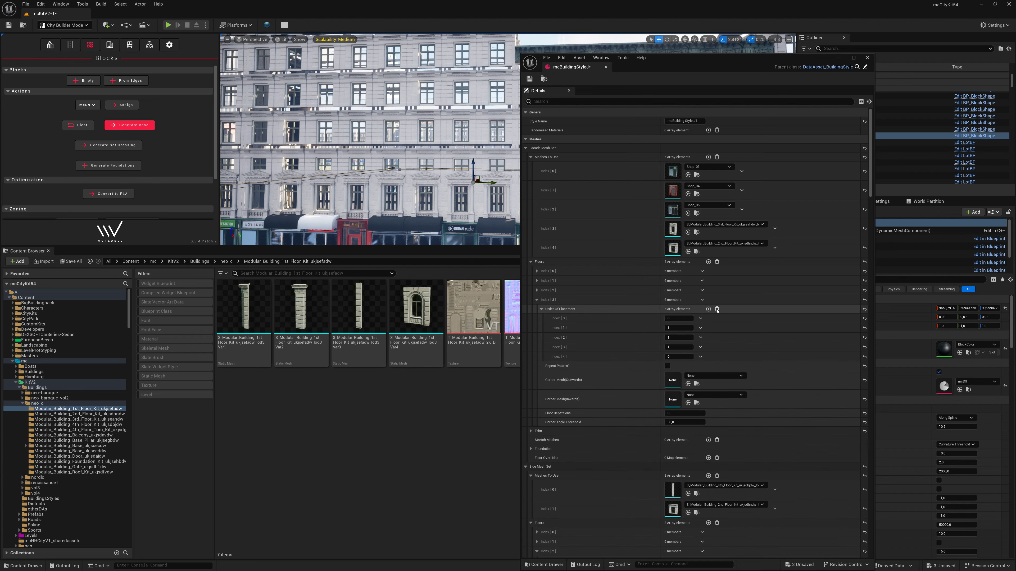
{"action": "left_click", "coordinate": [716, 309]}
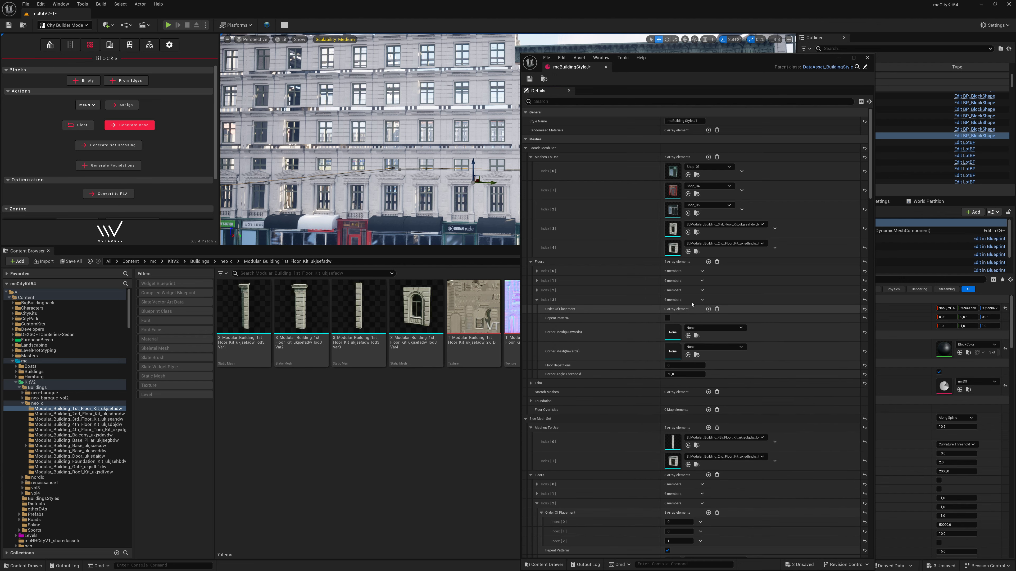
{"action": "left_click", "coordinate": [667, 318]}
{"action": "left_click", "coordinate": [708, 309]}
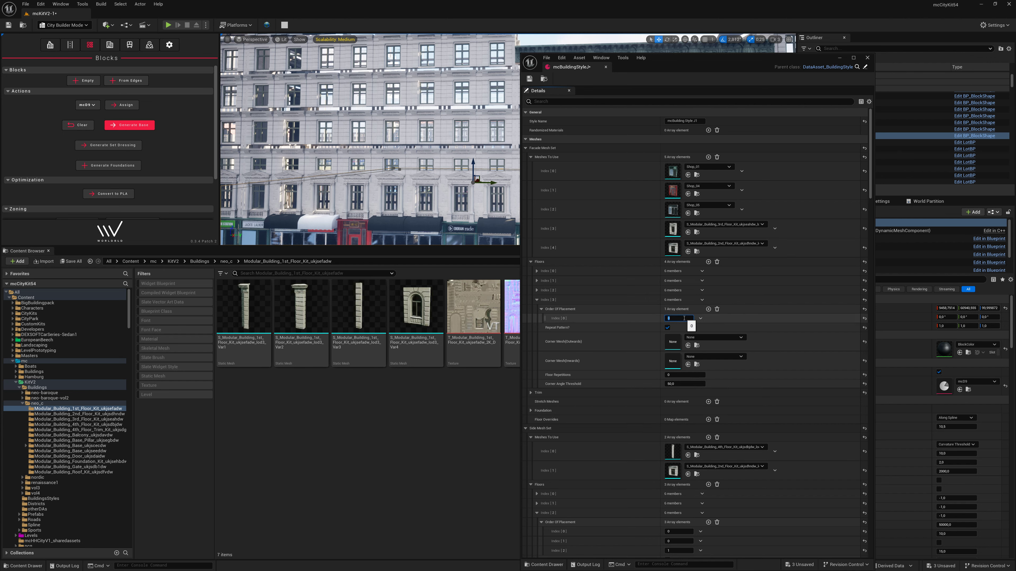
{"action": "left_click", "coordinate": [537, 300]}
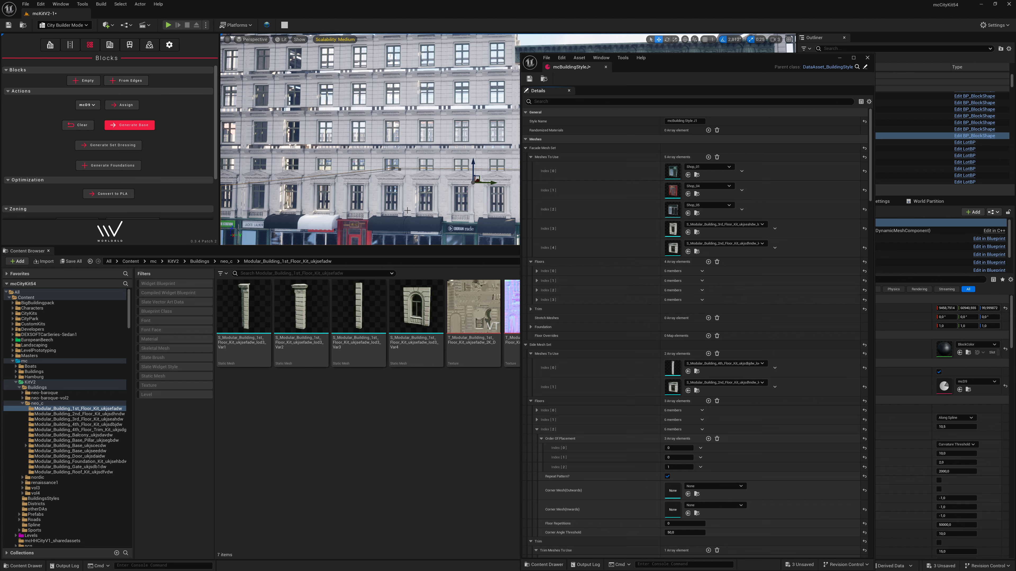
{"action": "left_click_drag", "start_coordinate": [515, 136], "coordinate": [515, 129]}
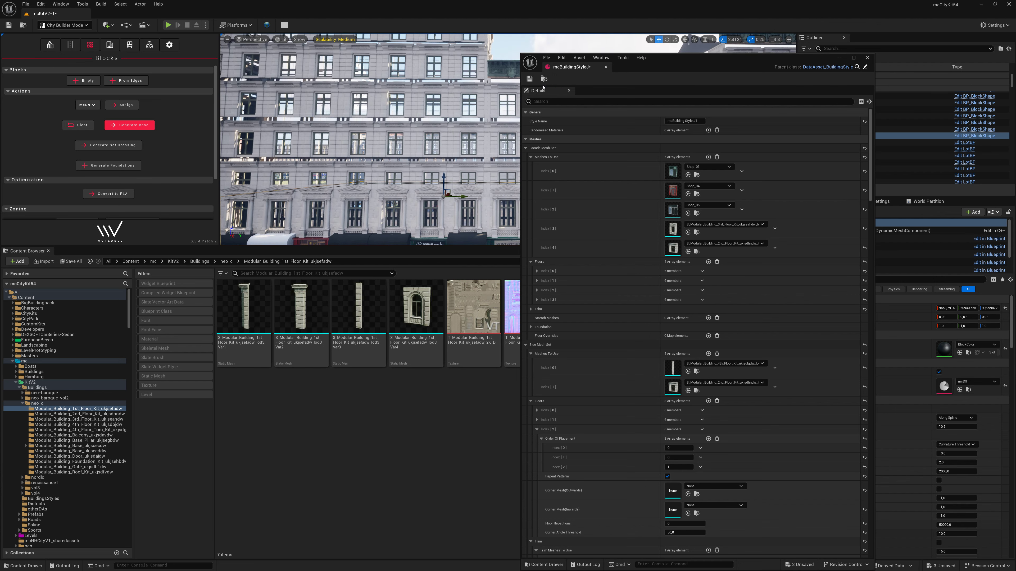
Step: Save mcBuildingStyleJ, then Clear and Generate Base to rebuild the block's buildings
{"action": "left_click", "coordinate": [529, 78]}
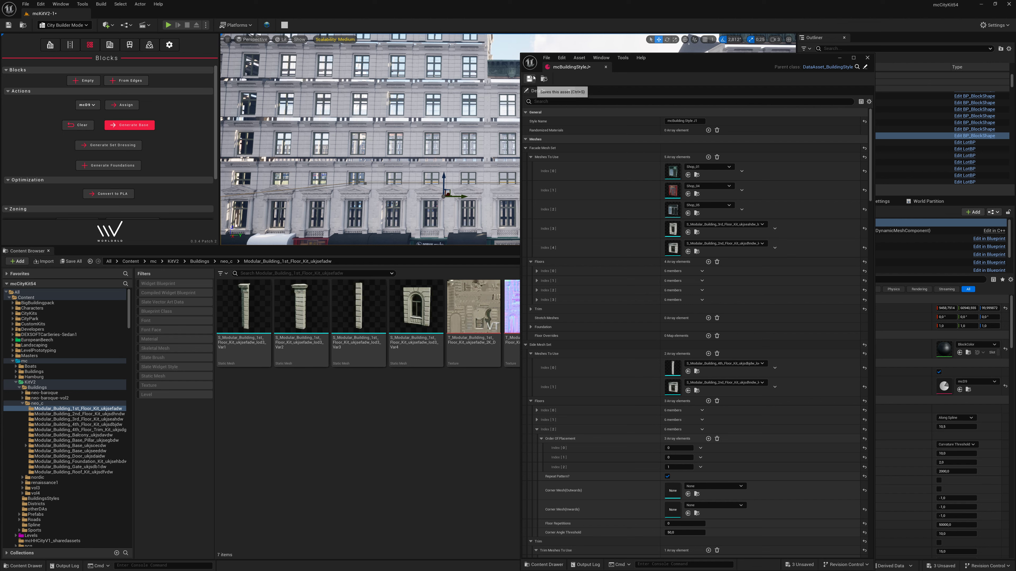
{"action": "left_click", "coordinate": [86, 126]}
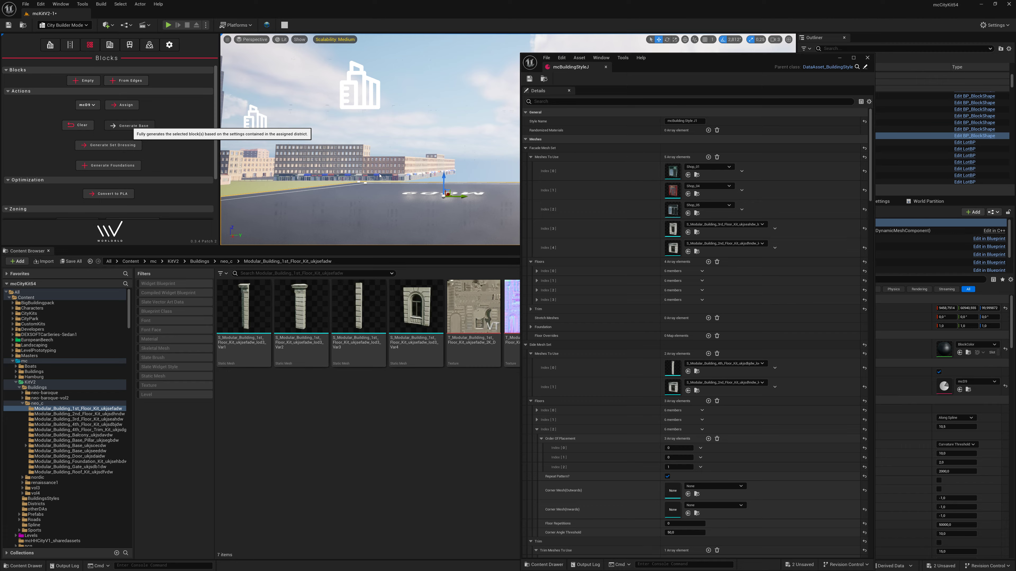
{"action": "left_click", "coordinate": [128, 126]}
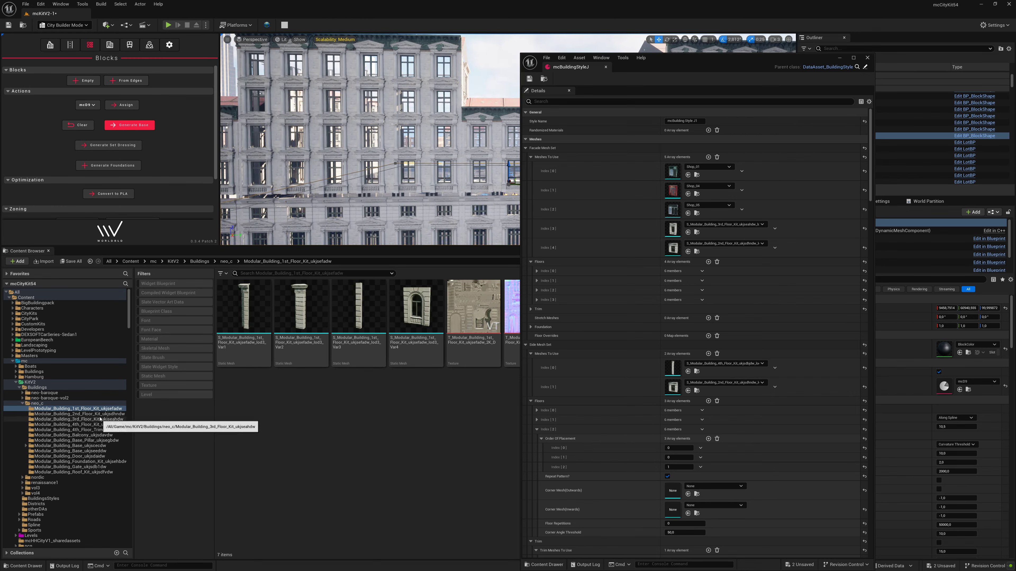
Step: Browse the neo_c floor, trim, base and door kit folders, then collapse neo_c
{"action": "left_click", "coordinate": [86, 415]}
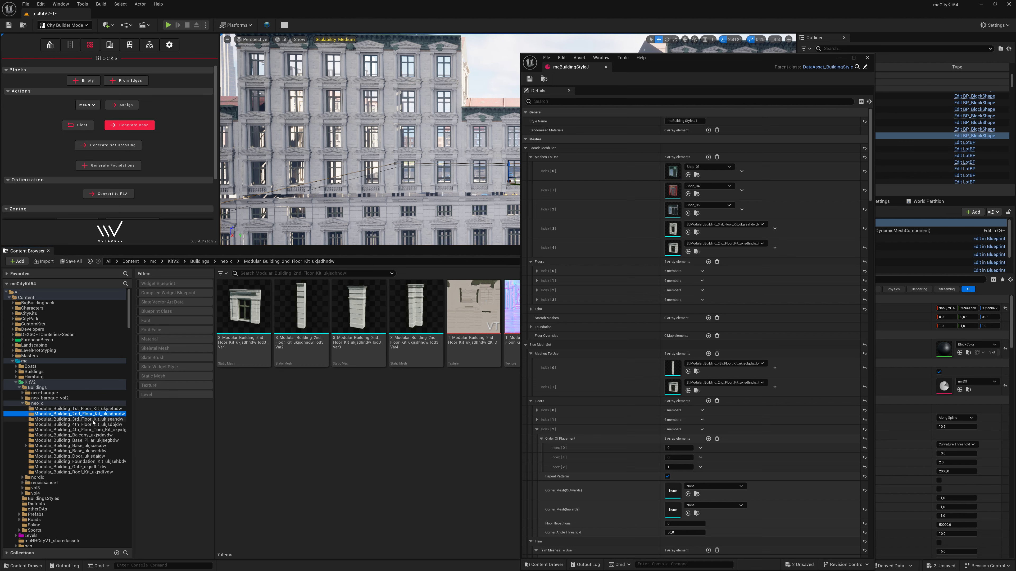
{"action": "left_click", "coordinate": [78, 419]}
{"action": "mouse_move", "coordinate": [314, 314]}
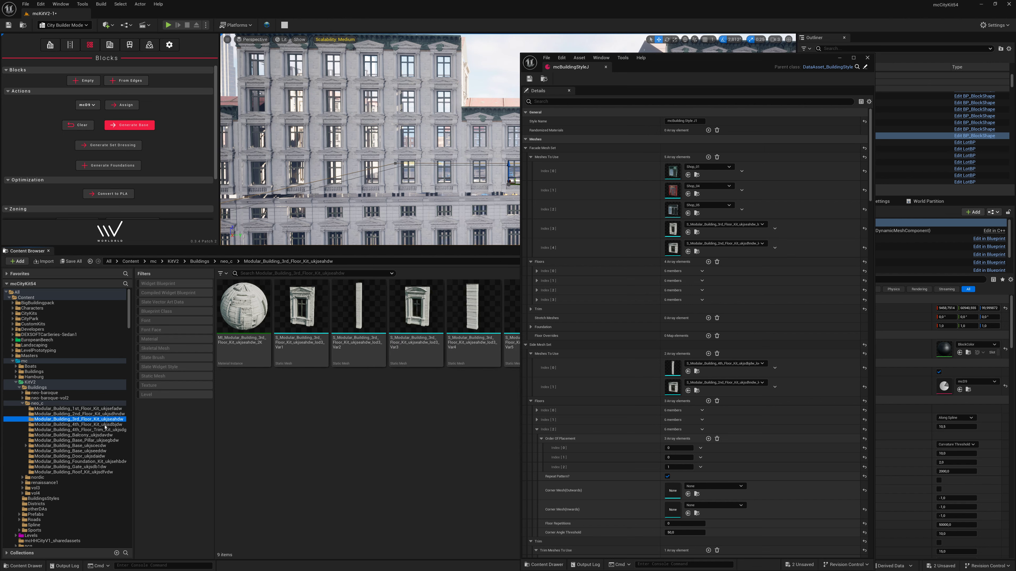
{"action": "left_click", "coordinate": [78, 409]}
{"action": "mouse_move", "coordinate": [401, 319]}
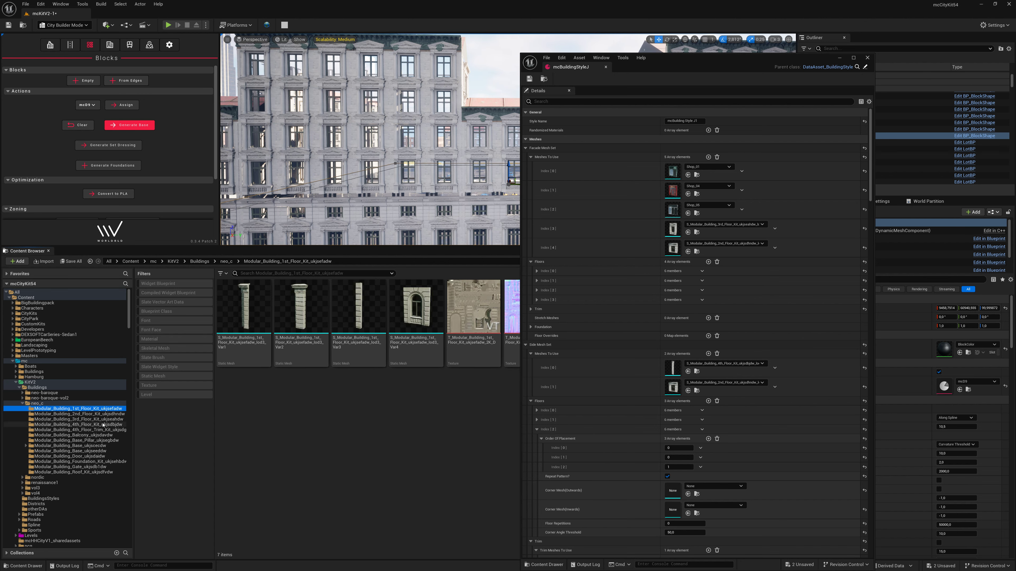
{"action": "left_click", "coordinate": [97, 430]}
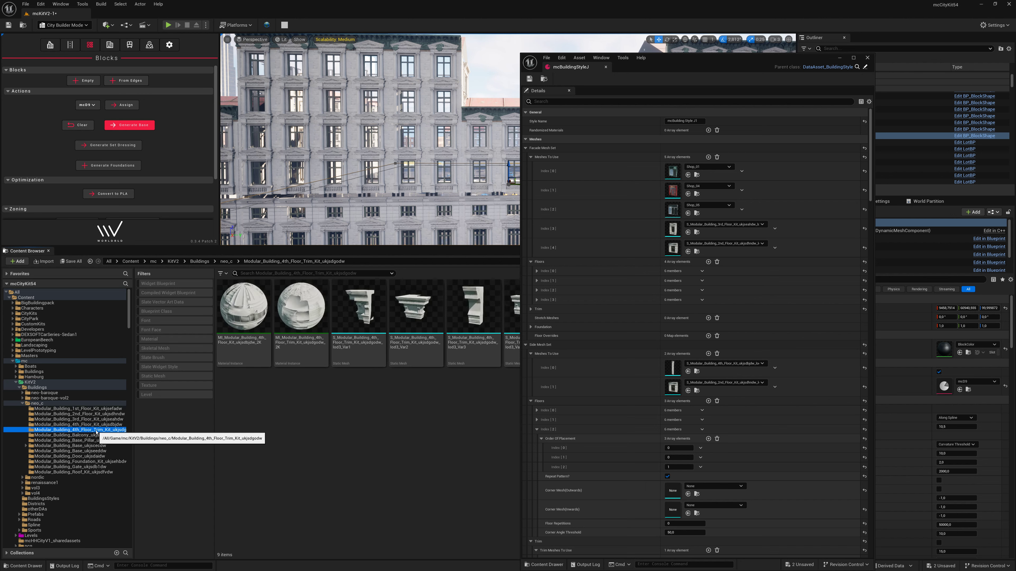
{"action": "left_click", "coordinate": [93, 440]}
{"action": "left_click", "coordinate": [90, 445]}
{"action": "left_click", "coordinate": [88, 451]}
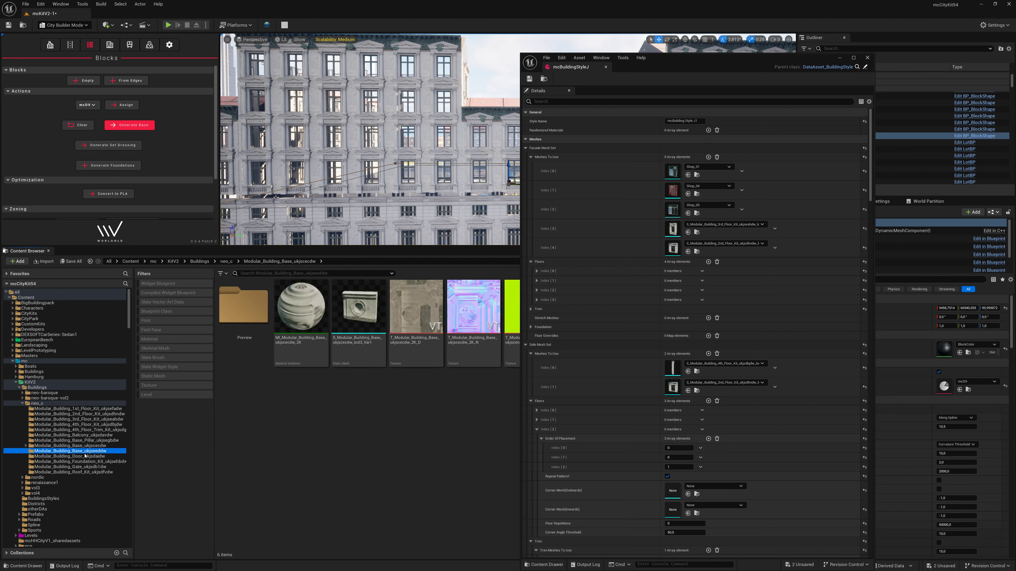
{"action": "left_click", "coordinate": [85, 456]}
{"action": "left_click", "coordinate": [22, 404]}
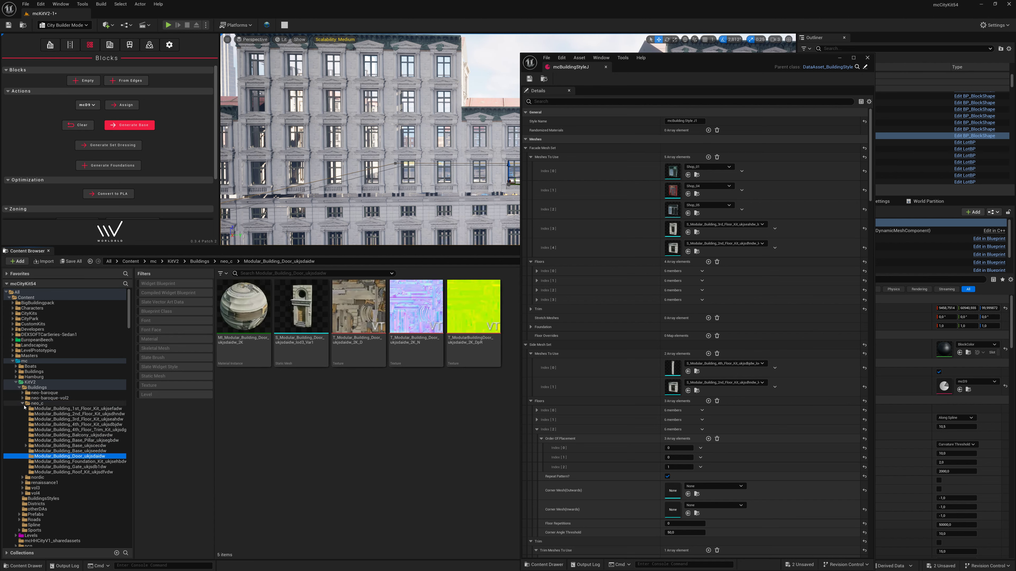
Step: Show the seven building kit folders inside neo-baroque-vol2
{"action": "left_click", "coordinate": [36, 399]}
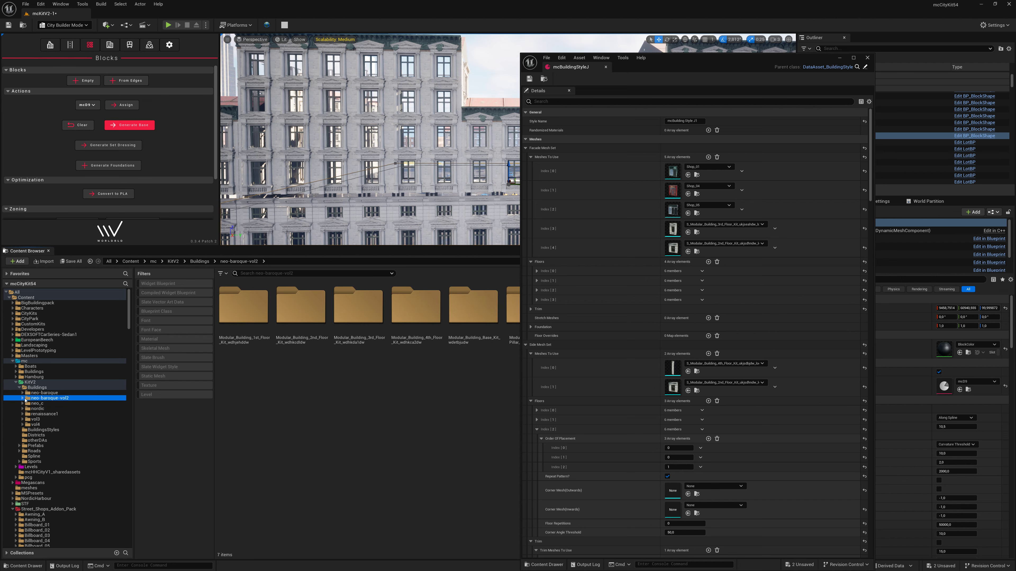
{"action": "left_click", "coordinate": [22, 398]}
{"action": "left_click", "coordinate": [57, 409]}
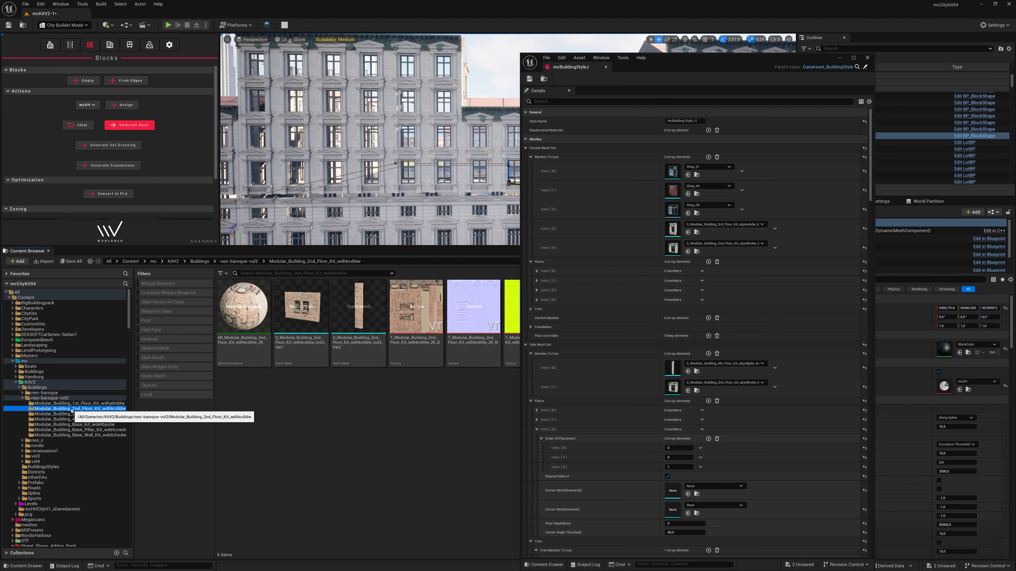
{"action": "left_click", "coordinate": [23, 399]}
{"action": "left_click", "coordinate": [23, 398]}
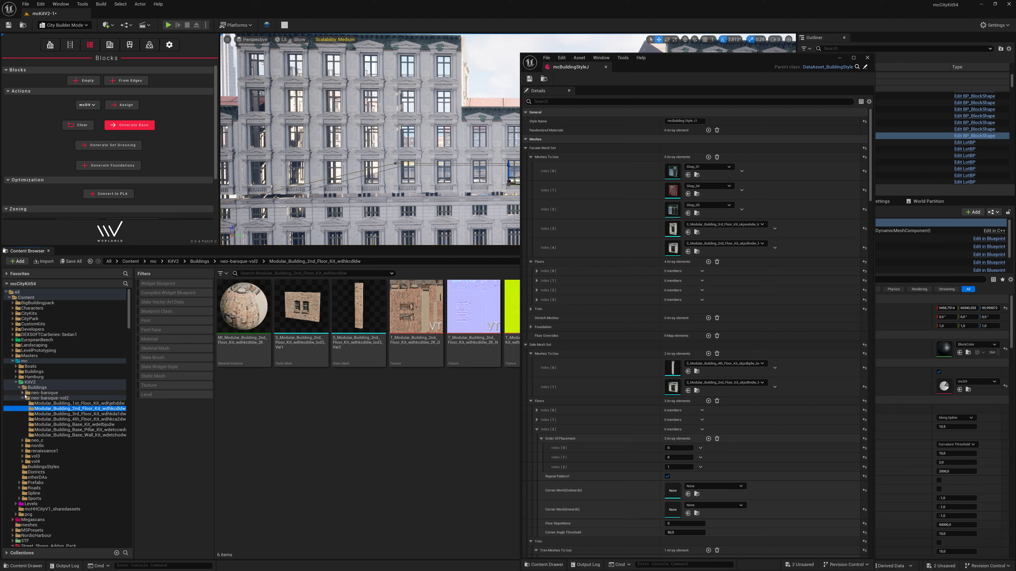
{"action": "double_click", "coordinate": [26, 398]}
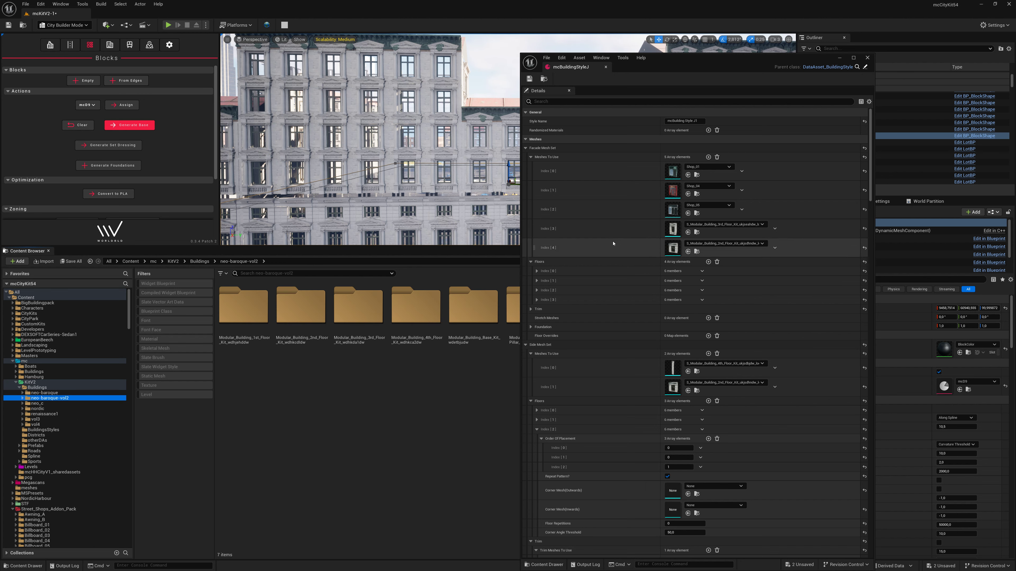
Step: Delete facade mesh entry Index [4] and floor entry Index [3]
{"action": "left_click", "coordinate": [775, 247]}
{"action": "left_click", "coordinate": [780, 266]}
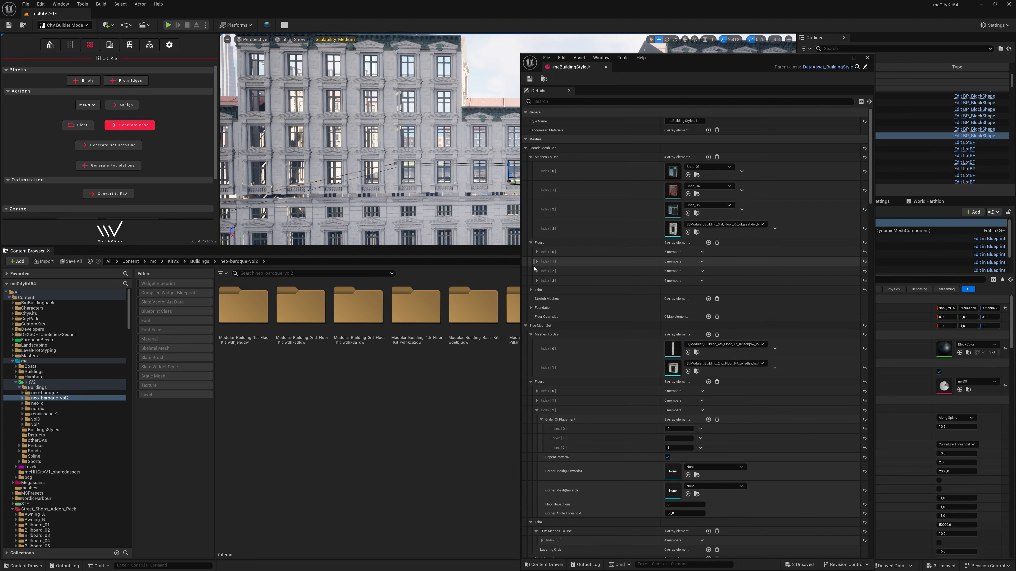
{"action": "left_click", "coordinate": [702, 280]}
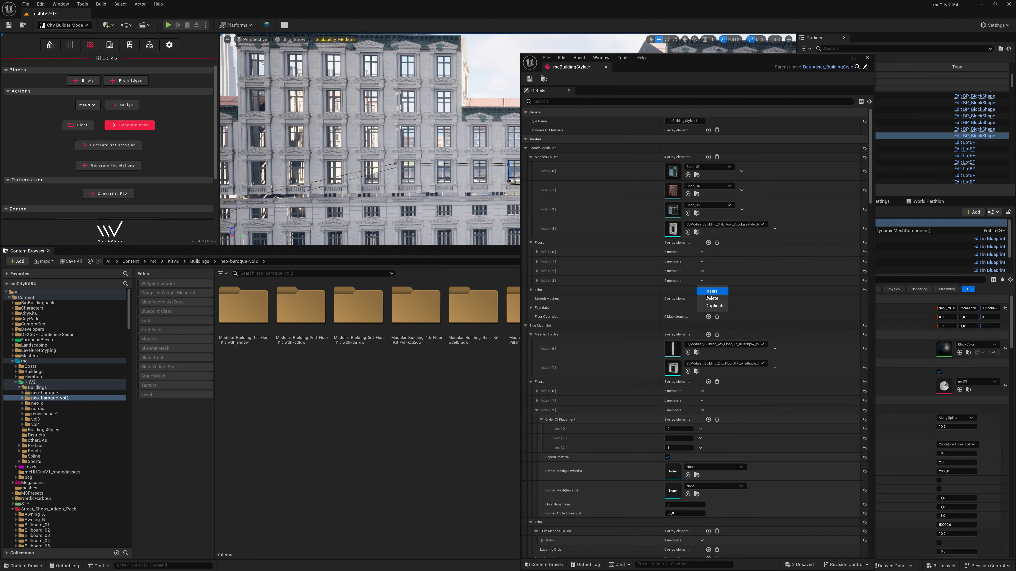
{"action": "left_click", "coordinate": [712, 298]}
Step: Clear floor Index [2]'s placement order and delete it, leaving two facade floors
{"action": "left_click", "coordinate": [536, 271]}
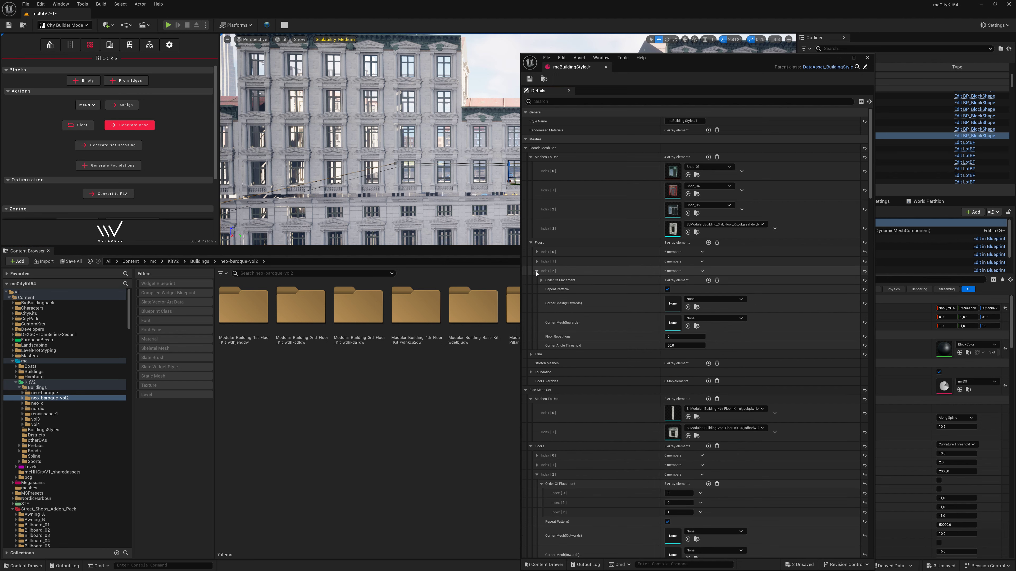
{"action": "left_click", "coordinate": [541, 280]}
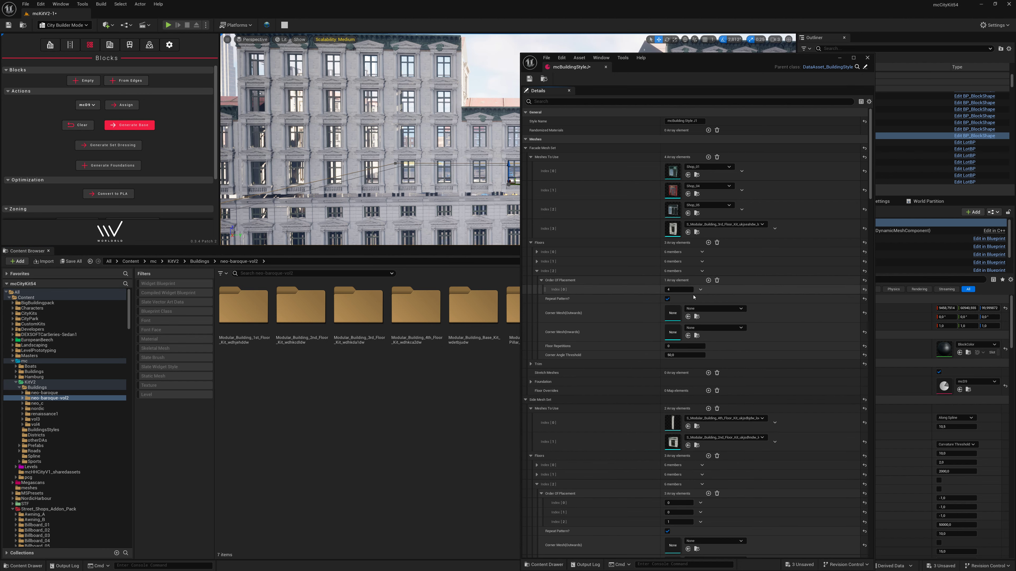
{"action": "left_click", "coordinate": [717, 281]}
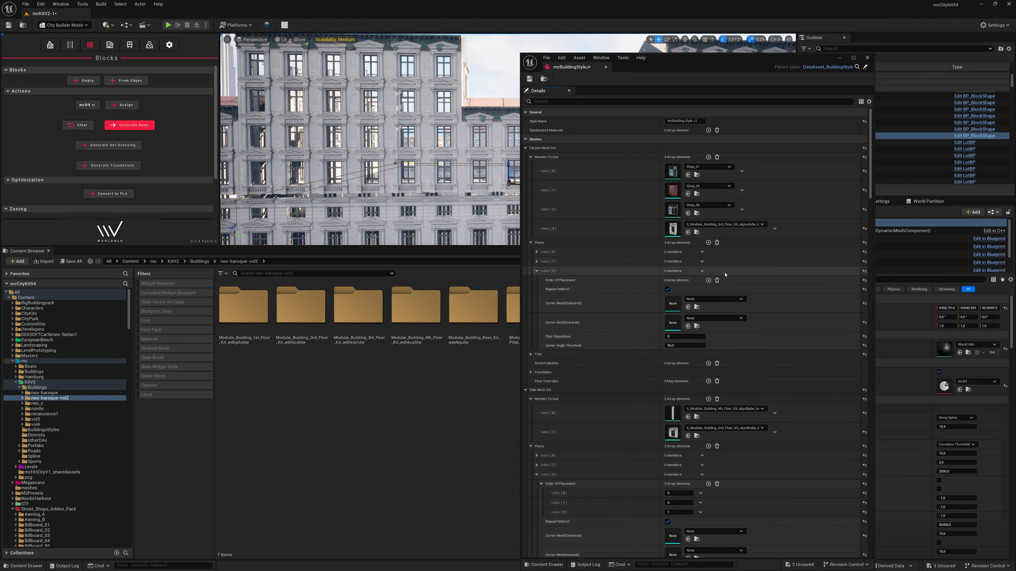
{"action": "left_click", "coordinate": [702, 271]}
{"action": "left_click", "coordinate": [710, 287]}
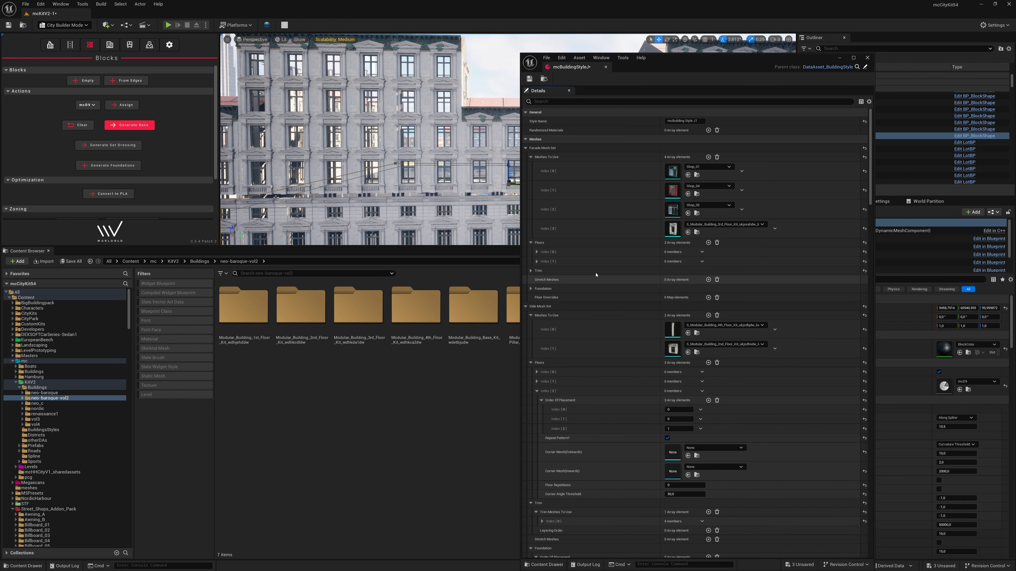
{"action": "left_click", "coordinate": [536, 261]}
{"action": "left_click", "coordinate": [542, 271]}
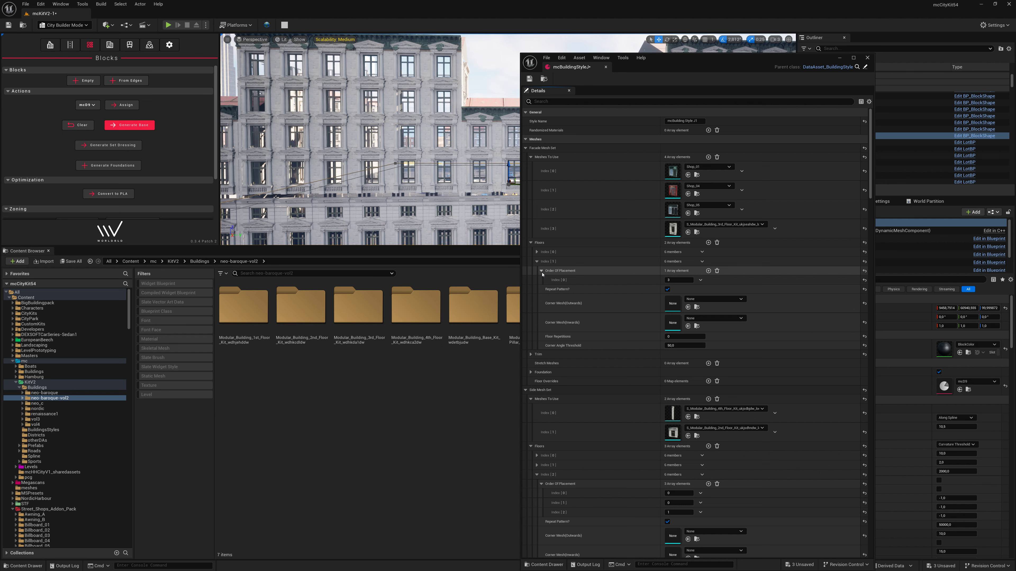
{"action": "left_click", "coordinate": [542, 270]}
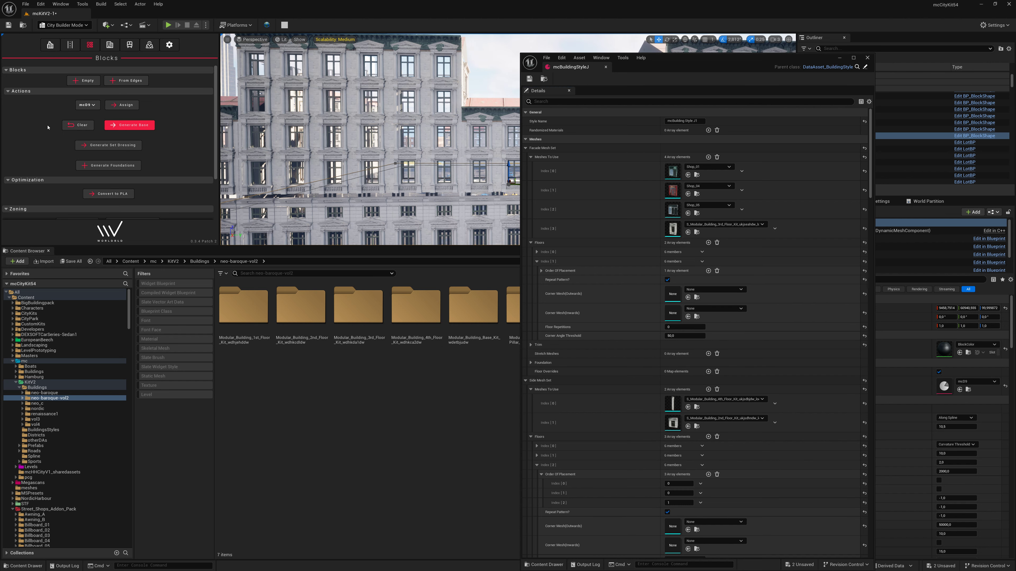
Step: Regenerate the block, then filter the style's Details to roof settings with 'roo'
{"action": "left_click", "coordinate": [122, 126]}
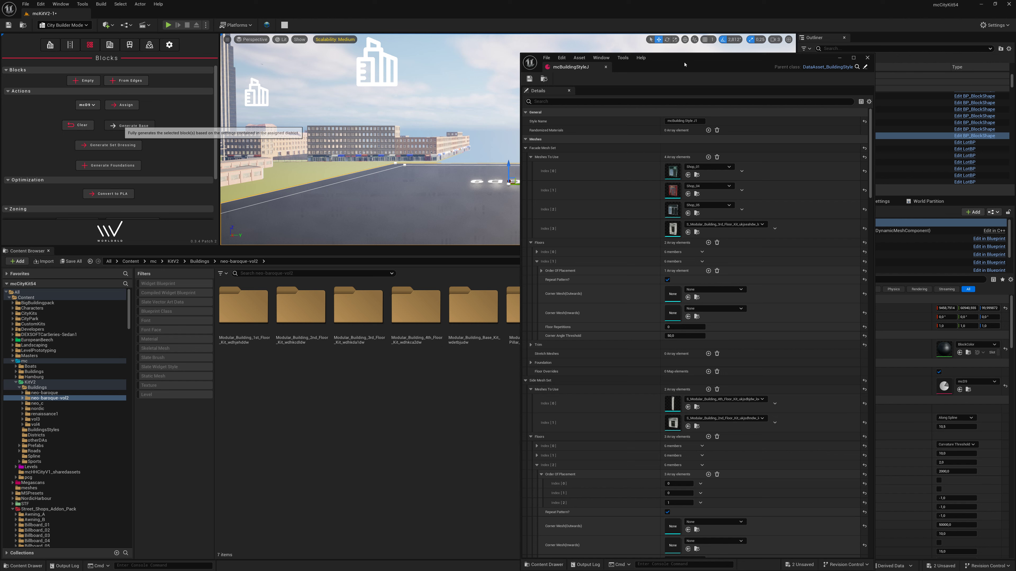
{"action": "left_click_drag", "start_coordinate": [679, 64], "coordinate": [755, 89]}
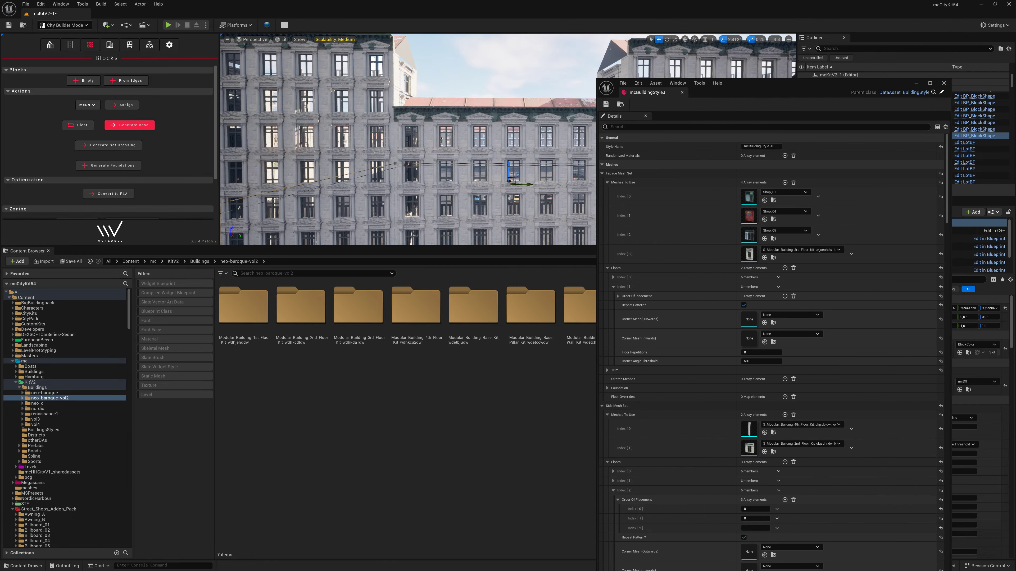
{"action": "mouse_move", "coordinate": [408, 140]}
{"action": "right_mouse_down"}
{"action": "mouse_move", "coordinate": [448, 128]}
{"action": "mouse_move", "coordinate": [529, 161]}
{"action": "right_mouse_up"}
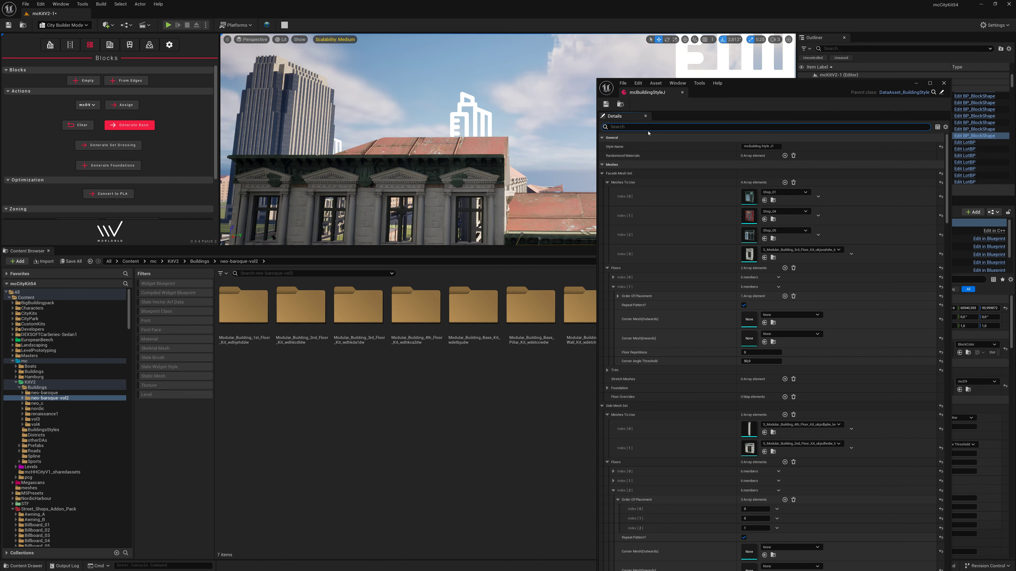
{"action": "type", "text": "roo"}
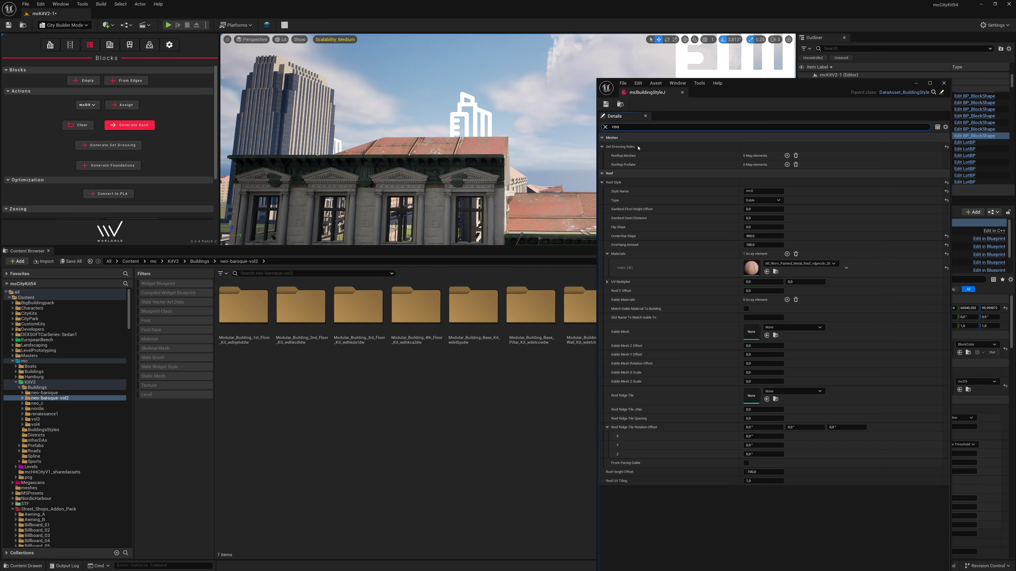
Step: Clear and regenerate the block's building, then enlarge the viewport to see its gable roof
{"action": "left_click", "coordinate": [776, 236]}
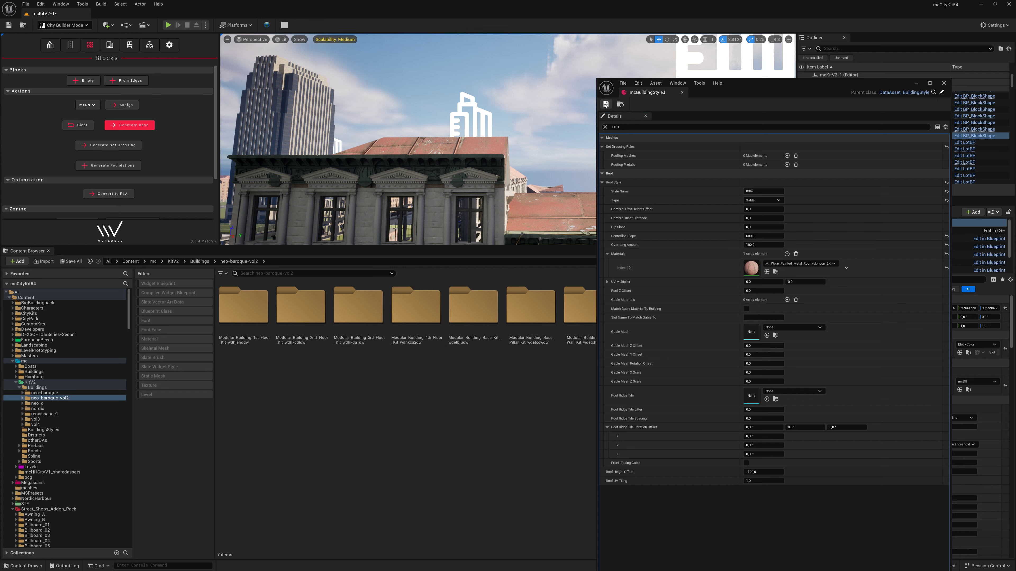
{"action": "left_click", "coordinate": [79, 125]}
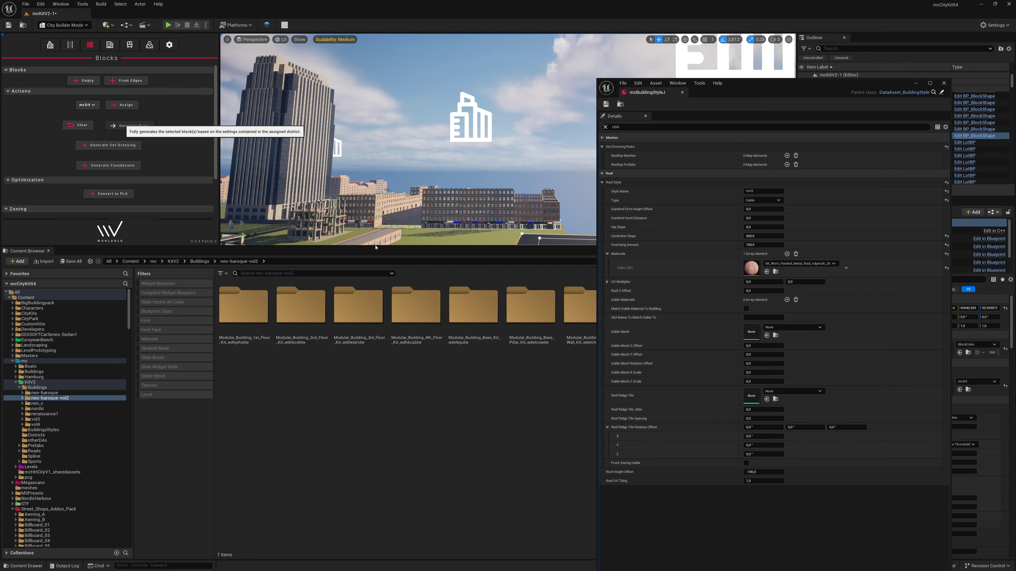
{"action": "left_click", "coordinate": [129, 125]}
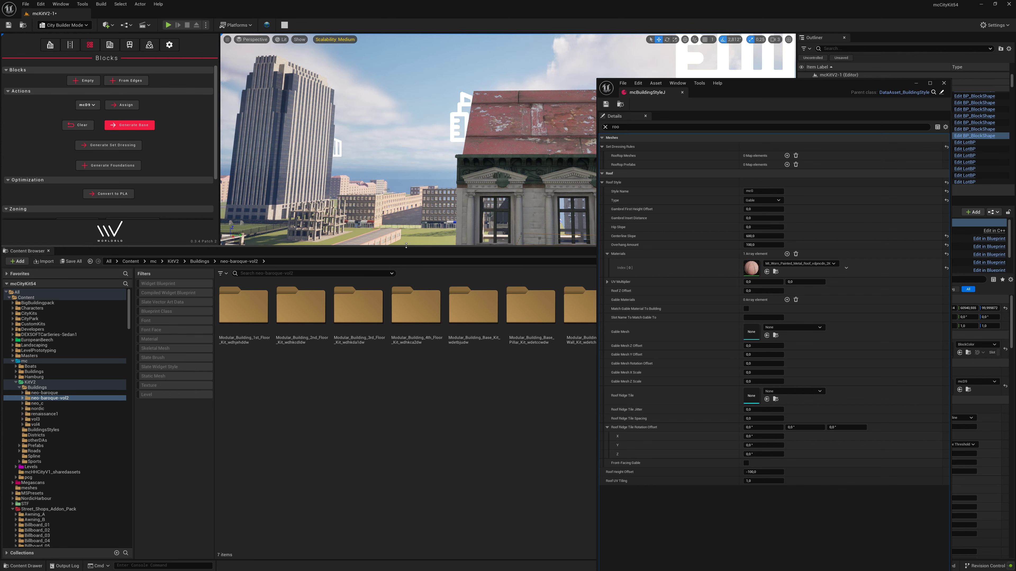
{"action": "left_click_drag", "start_coordinate": [383, 247], "coordinate": [383, 418]}
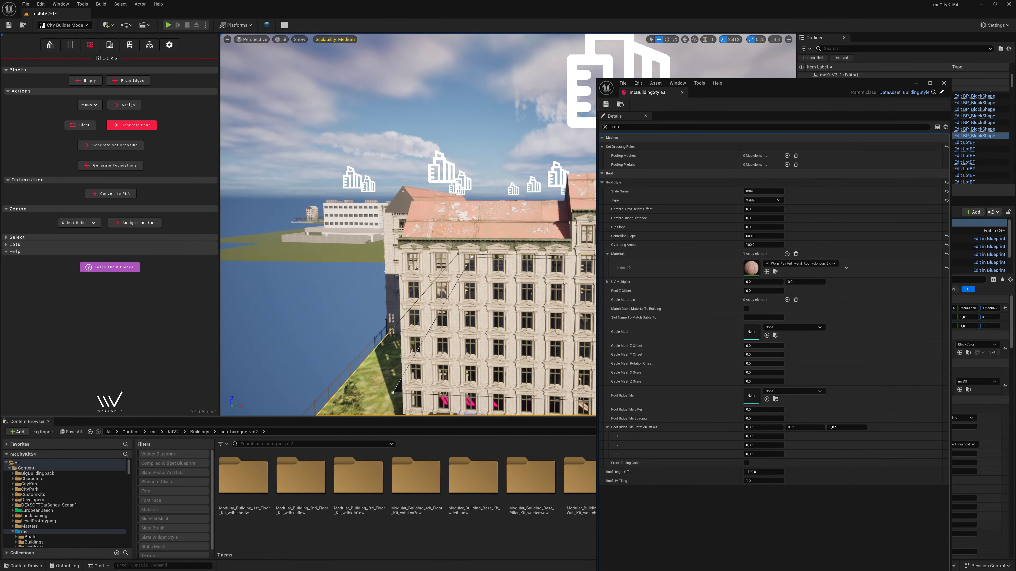
Step: Set the roof material Index[0] to MI_Flat_Roof_Tiles and save the style
{"action": "left_click", "coordinate": [776, 273]}
{"action": "left_click", "coordinate": [56, 500]}
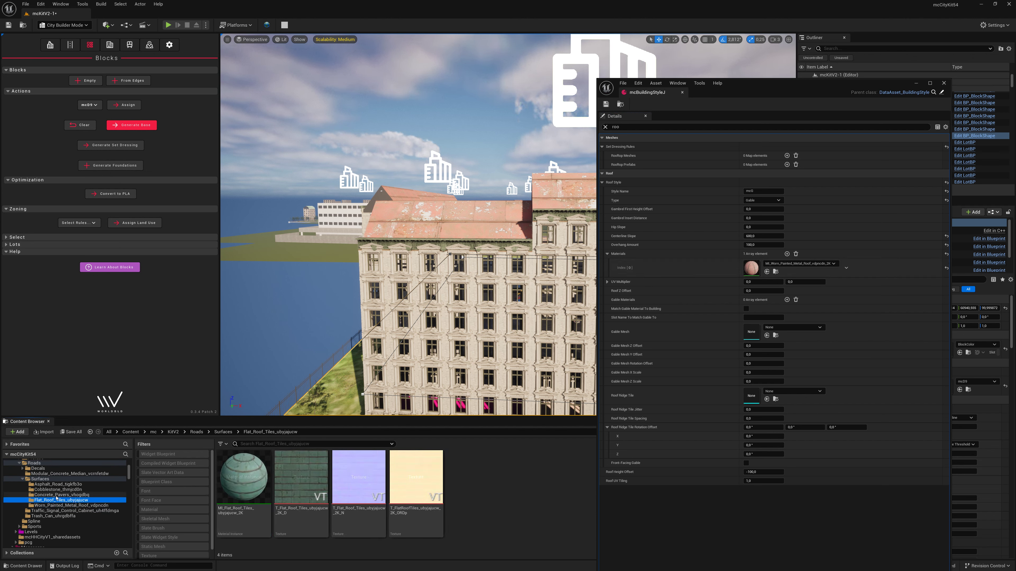
{"action": "left_click_drag", "start_coordinate": [244, 478], "coordinate": [787, 274]}
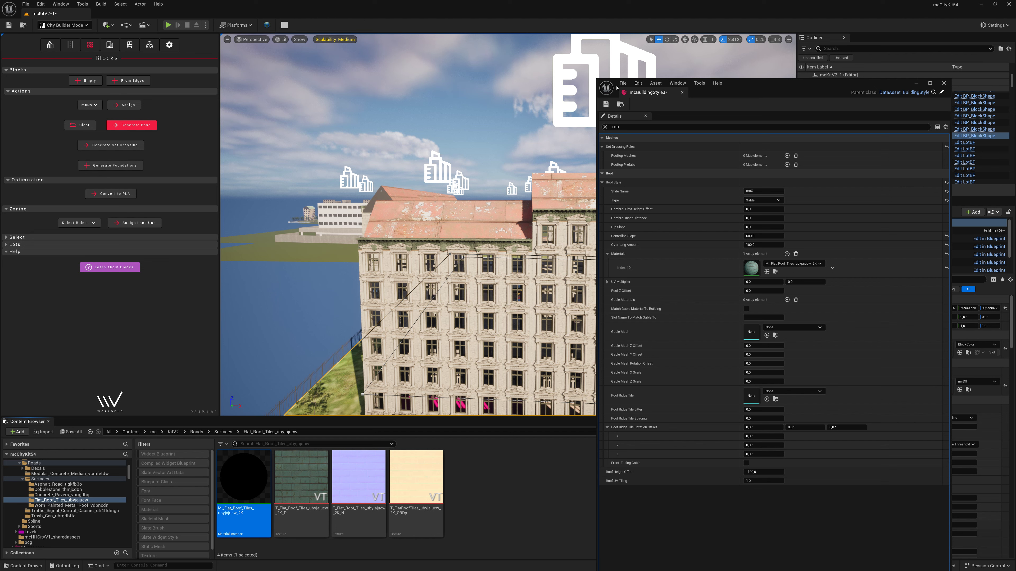
{"action": "left_click", "coordinate": [610, 104]}
Step: Regenerate the block, inspect the green-tiled roofs, and close the style editor
{"action": "left_click", "coordinate": [87, 124]}
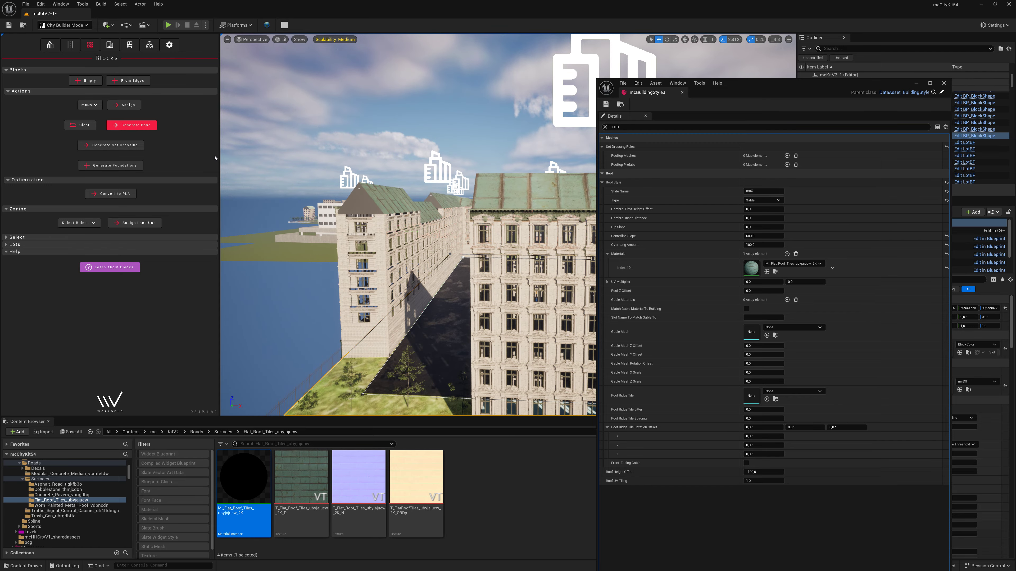
{"action": "right_click_drag", "start_coordinate": [292, 155], "coordinate": [292, 155]}
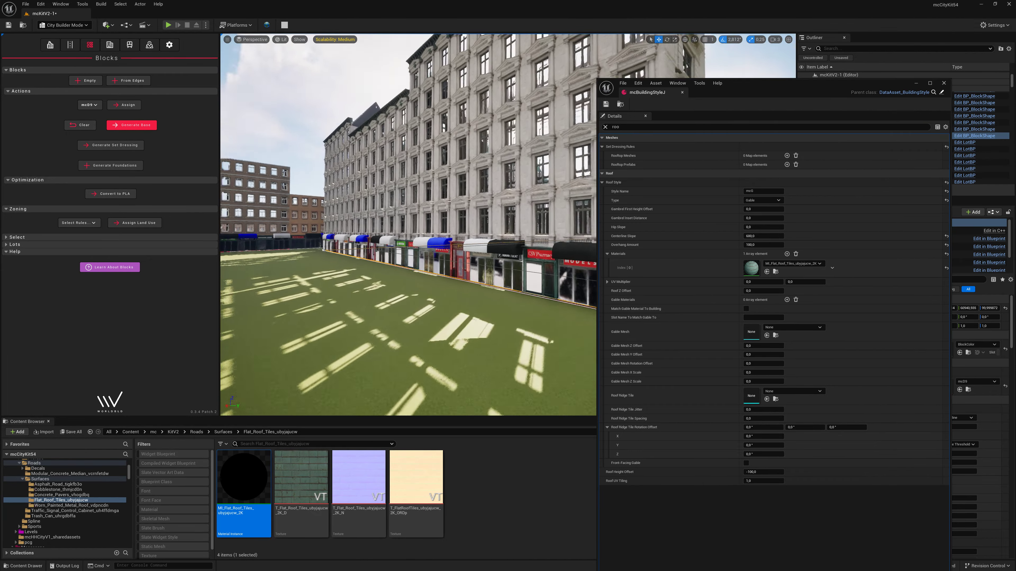
{"action": "right_click_drag", "start_coordinate": [601, 74], "coordinate": [601, 74]}
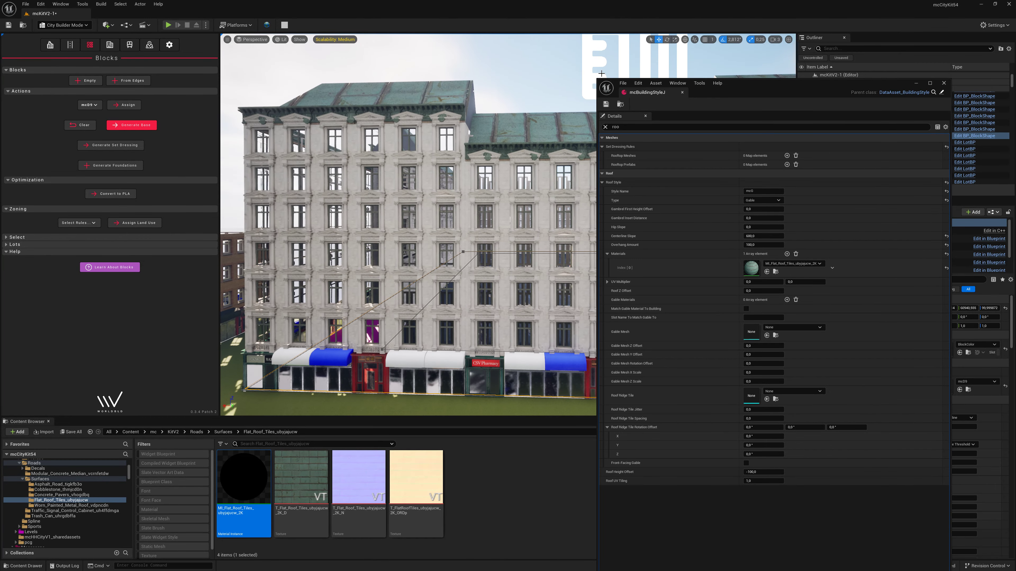
{"action": "left_click", "coordinate": [943, 85]}
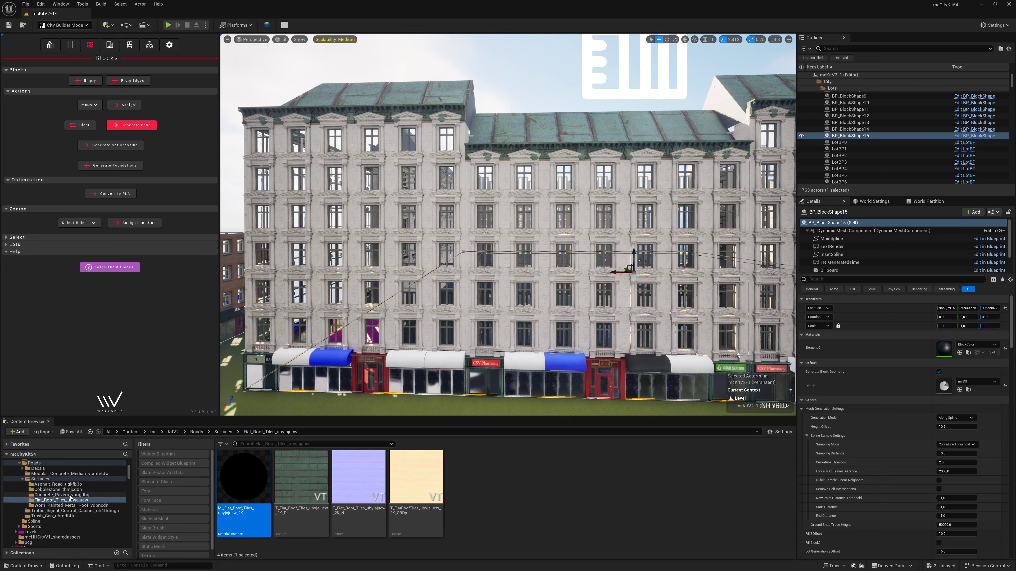
Step: Add a socket named Window to the neo_c 3rd floor kit Var1 mesh
{"action": "scroll", "coordinate": [80, 501], "scroll_direction": "up", "scroll_amount": 5}
{"action": "scroll", "coordinate": [92, 501], "scroll_direction": "up", "scroll_amount": 3}
{"action": "scroll", "coordinate": [97, 502], "scroll_direction": "up", "scroll_amount": 5}
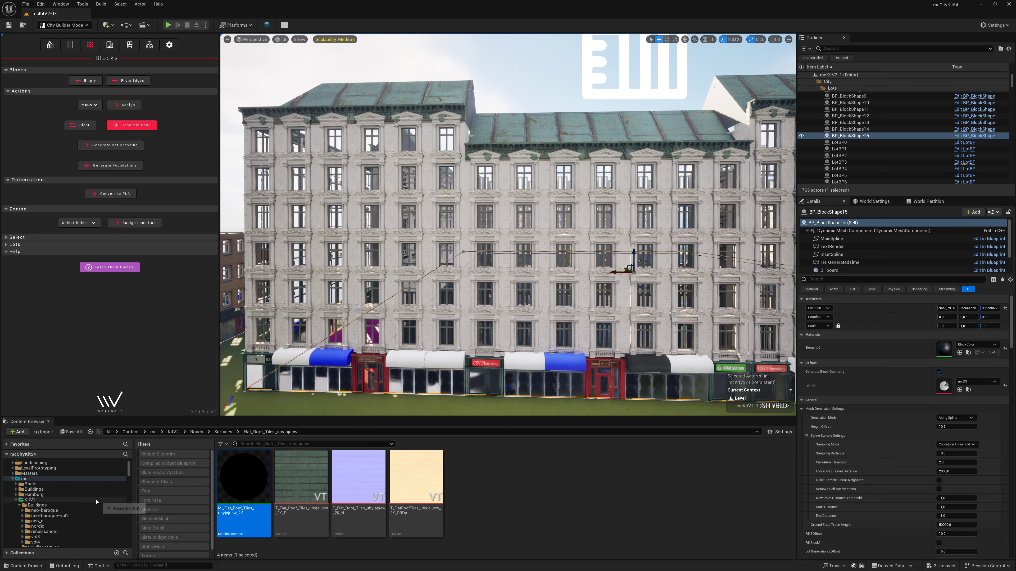
{"action": "left_click", "coordinate": [23, 521]}
{"action": "scroll", "coordinate": [64, 521], "scroll_direction": "down", "scroll_amount": 2}
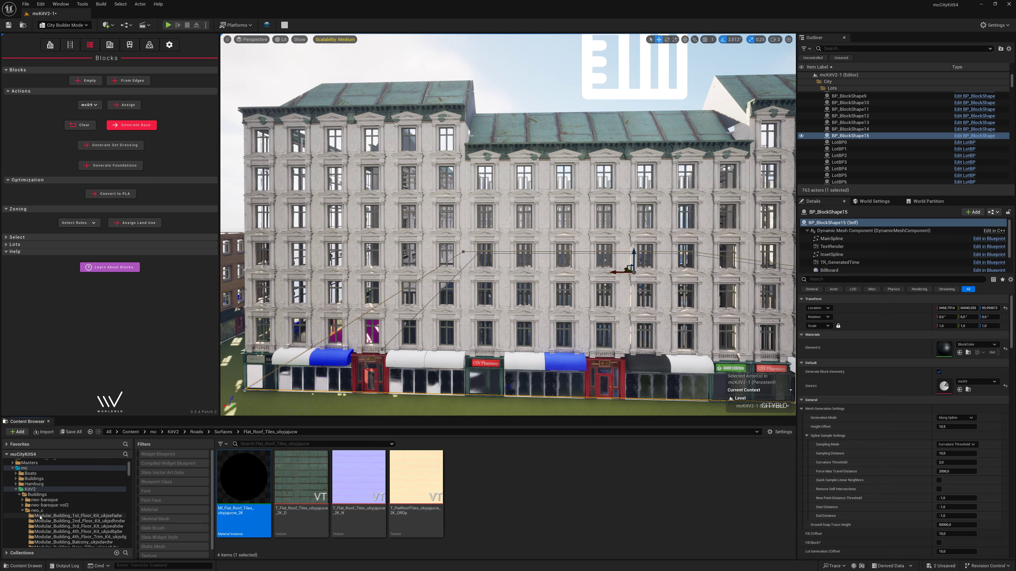
{"action": "left_click", "coordinate": [64, 516]}
{"action": "double_click", "coordinate": [317, 489]}
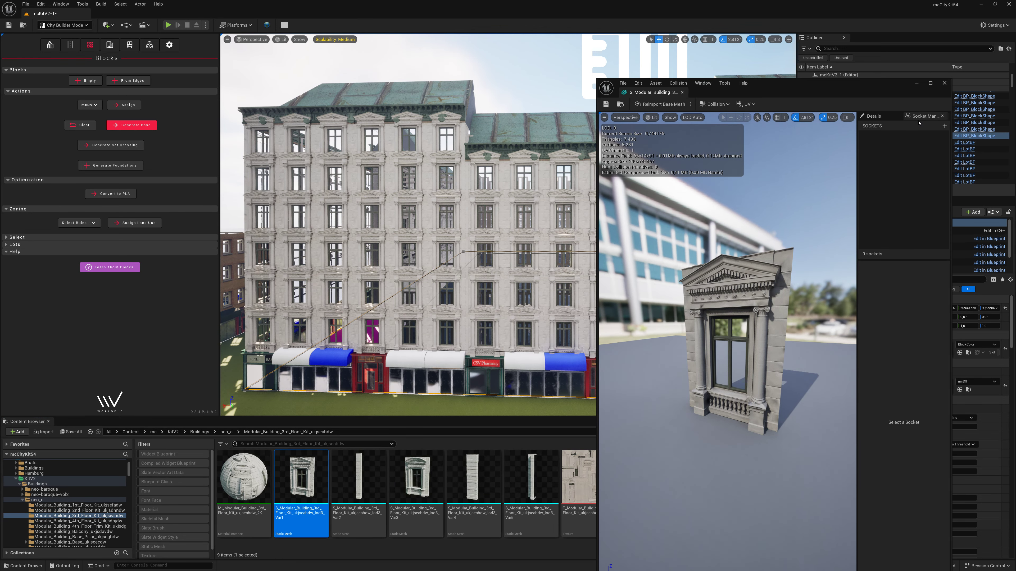
{"action": "left_click", "coordinate": [943, 126]}
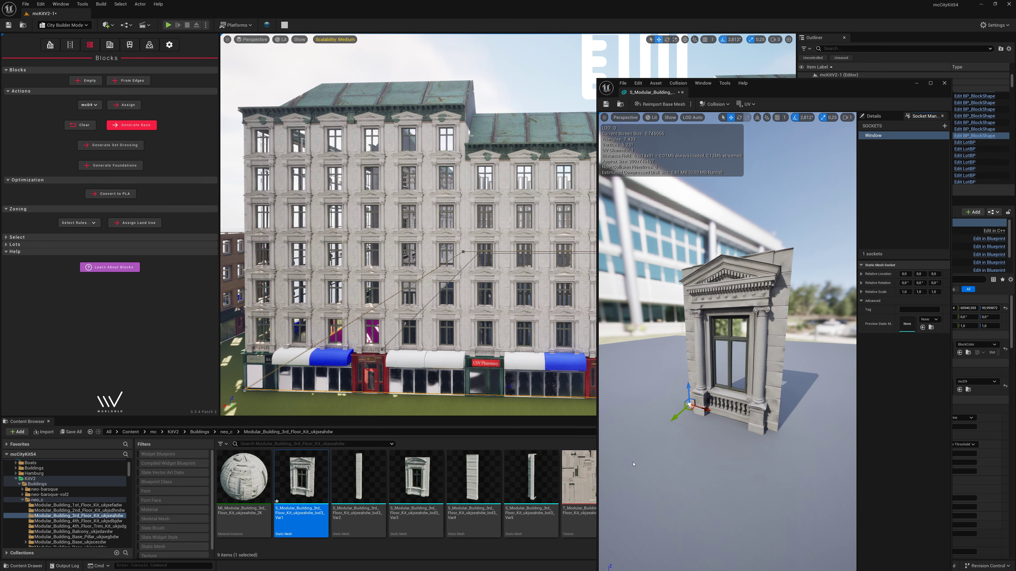
{"action": "left_click_drag", "start_coordinate": [768, 92], "coordinate": [645, 43]}
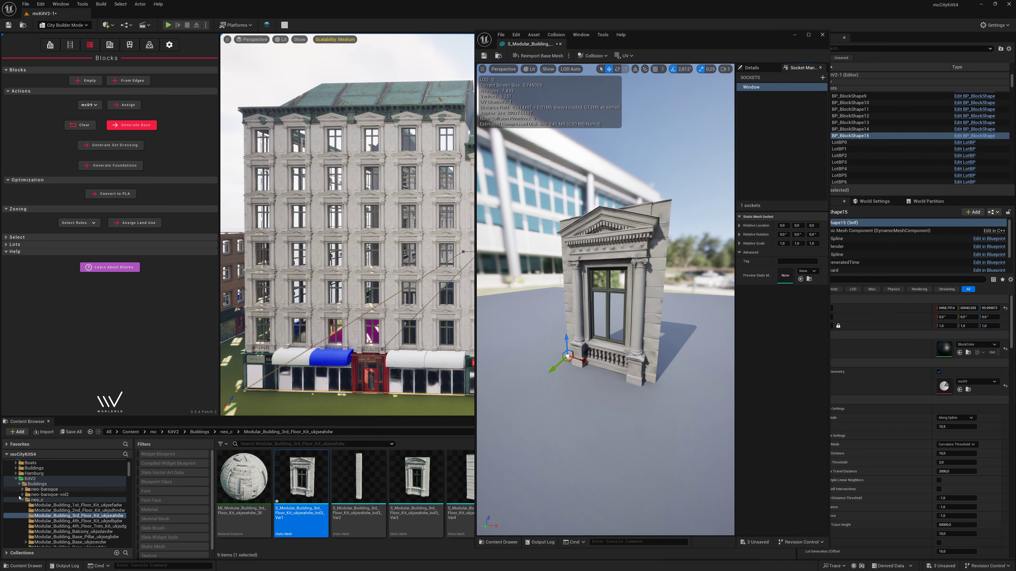
Step: Browse from KitV2 through the mc content folder to the wP_Rooms_01 room meshes
{"action": "left_click", "coordinate": [20, 498]}
{"action": "left_click", "coordinate": [35, 489]}
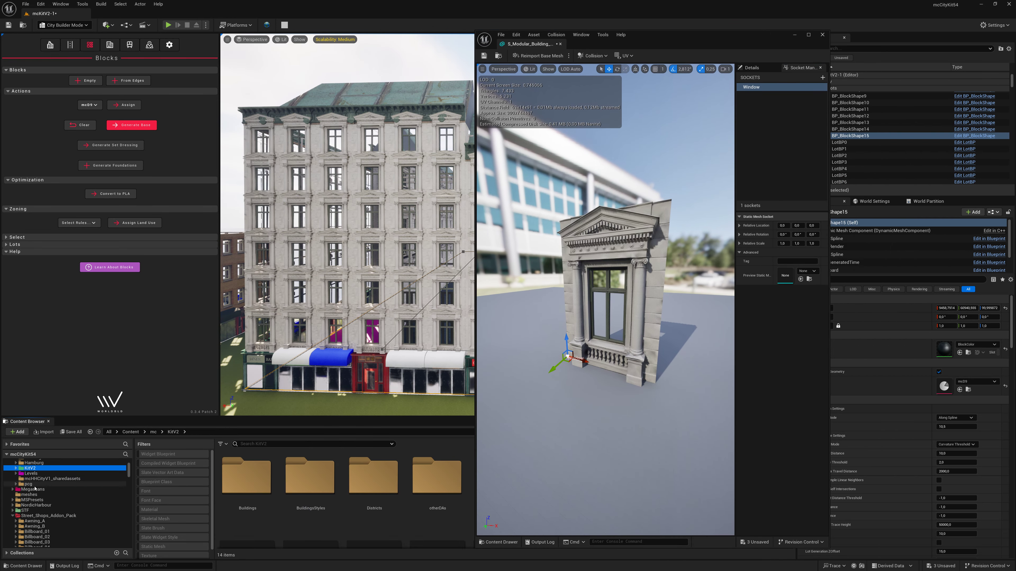
{"action": "left_click", "coordinate": [13, 517]}
{"action": "scroll", "coordinate": [30, 507], "scroll_direction": "down", "scroll_amount": 3}
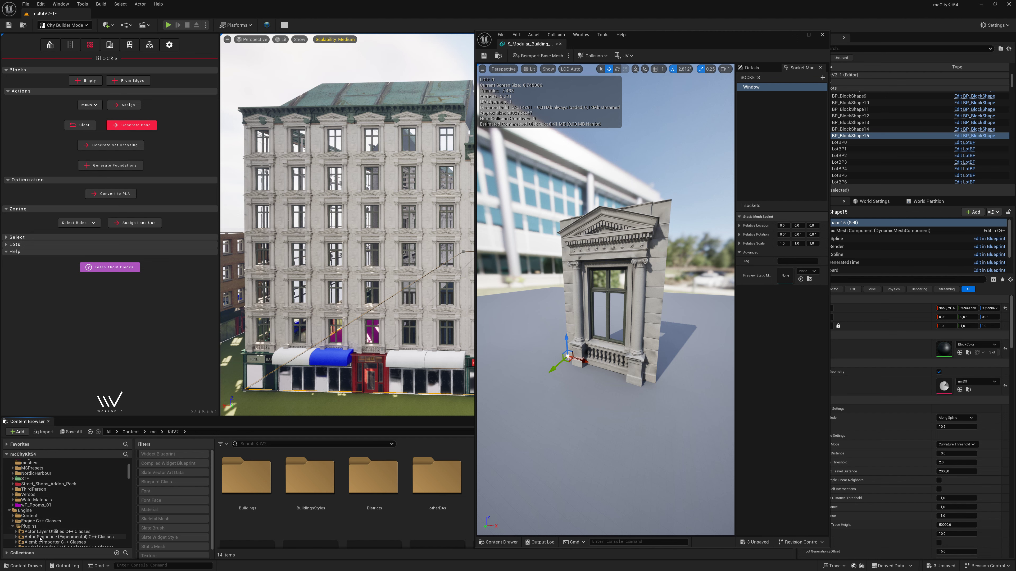
{"action": "scroll", "coordinate": [13, 506], "scroll_direction": "up", "scroll_amount": 4}
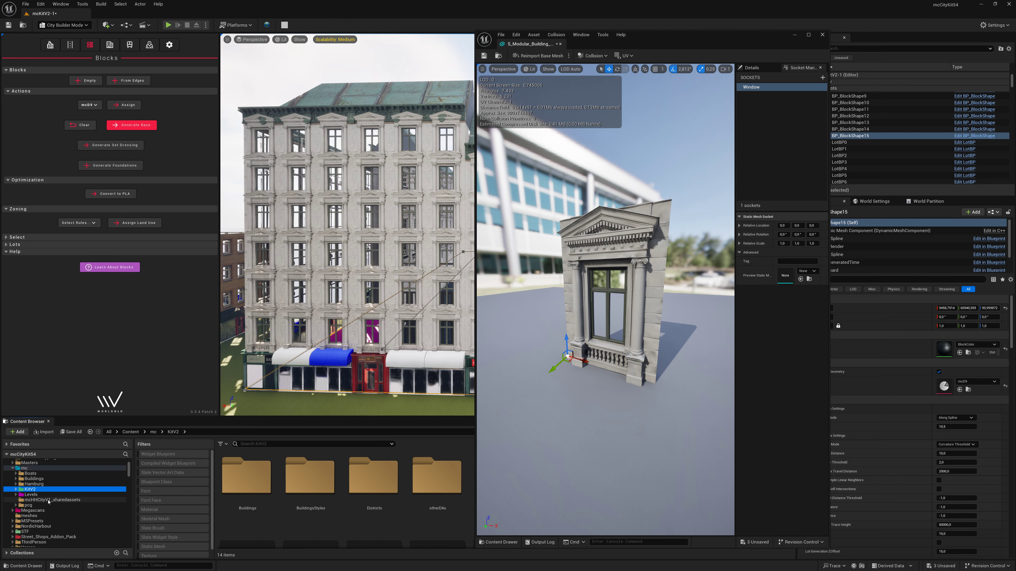
{"action": "scroll", "coordinate": [12, 506], "scroll_direction": "up", "scroll_amount": 4}
{"action": "double_click", "coordinate": [23, 500]}
{"action": "scroll", "coordinate": [47, 496], "scroll_direction": "up", "scroll_amount": 1}
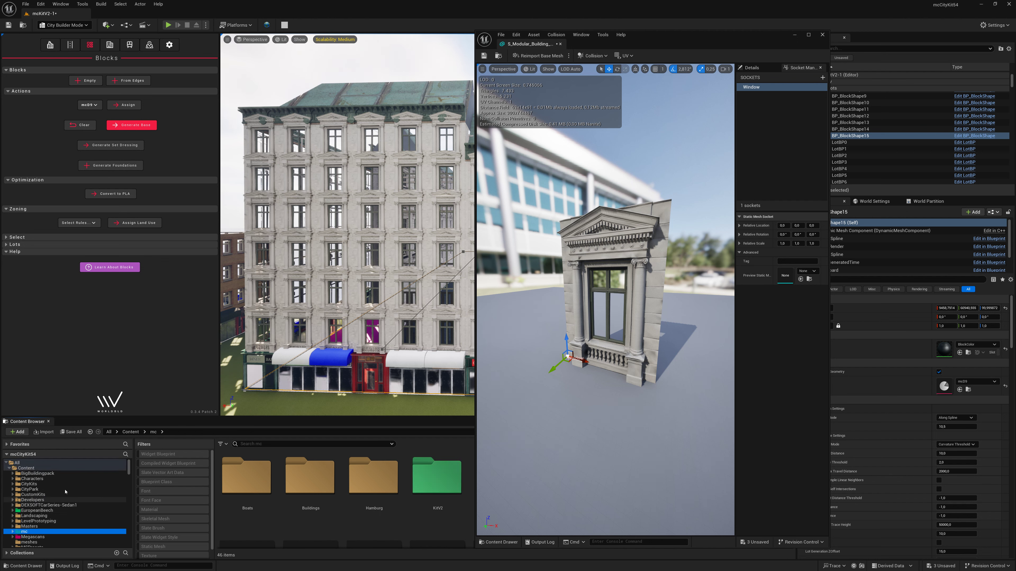
{"action": "scroll", "coordinate": [65, 492], "scroll_direction": "down", "scroll_amount": 5}
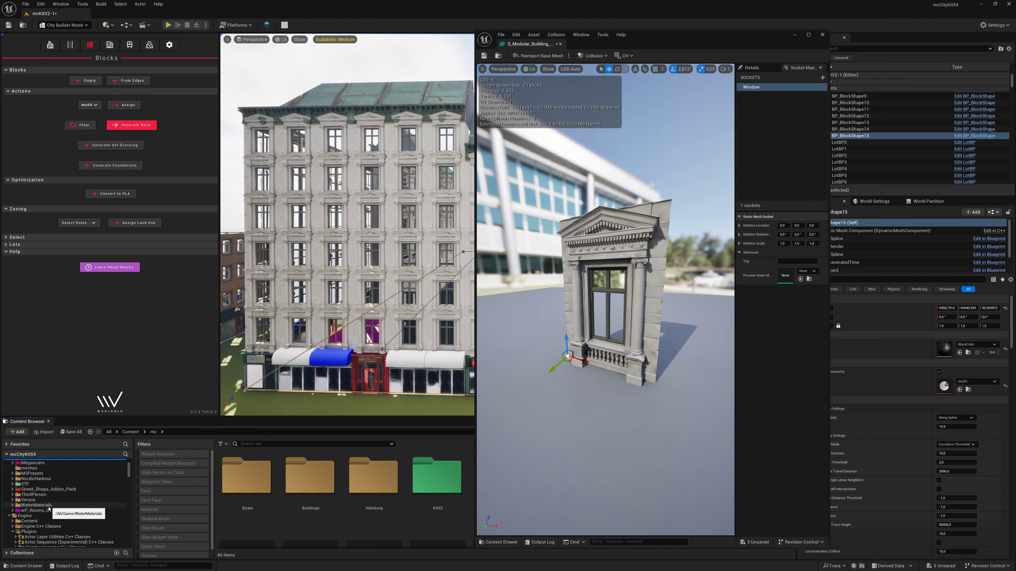
{"action": "left_click", "coordinate": [29, 511]}
{"action": "left_click", "coordinate": [13, 511]}
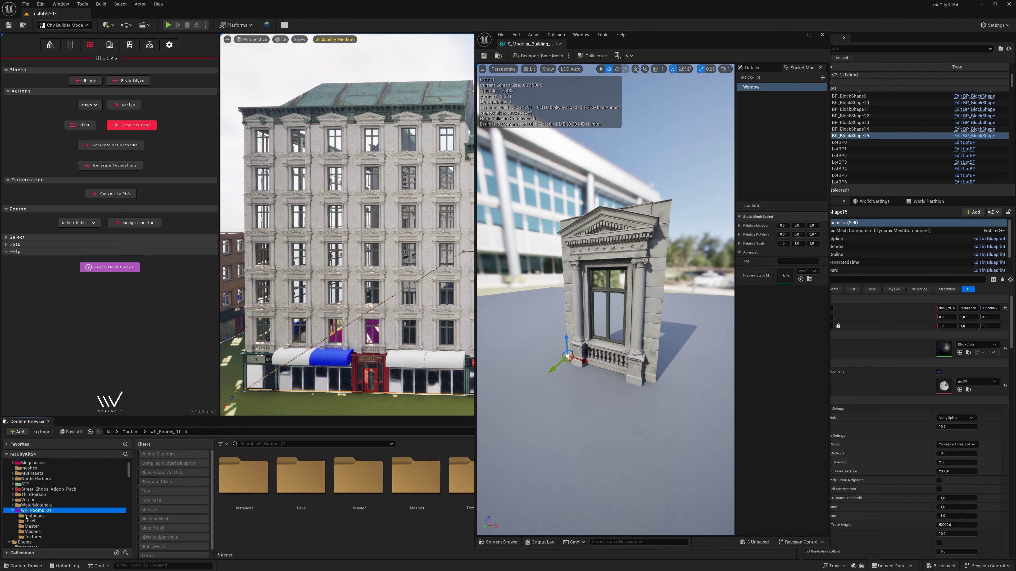
{"action": "left_click", "coordinate": [30, 532]}
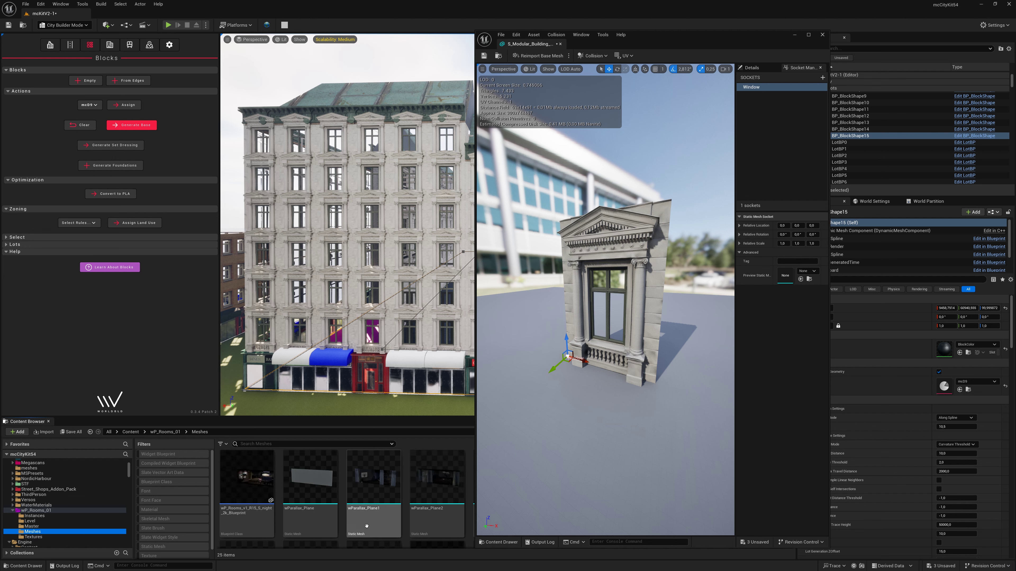
Step: Set wParallax_Window4 as the Window socket's Preview Static Mesh
{"action": "scroll", "coordinate": [379, 482], "scroll_direction": "down", "scroll_amount": 1}
{"action": "mouse_move", "coordinate": [379, 488]}
{"action": "left_mouse_down"}
{"action": "mouse_move", "coordinate": [878, 224]}
{"action": "mouse_move", "coordinate": [796, 275]}
{"action": "left_mouse_up"}
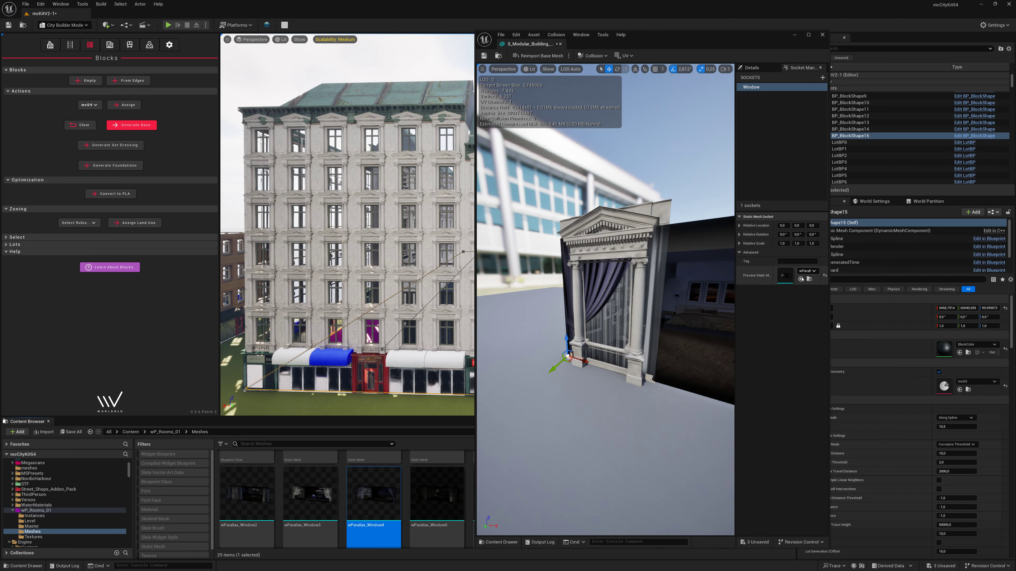
{"action": "scroll", "coordinate": [605, 300], "scroll_direction": "up", "scroll_amount": 3}
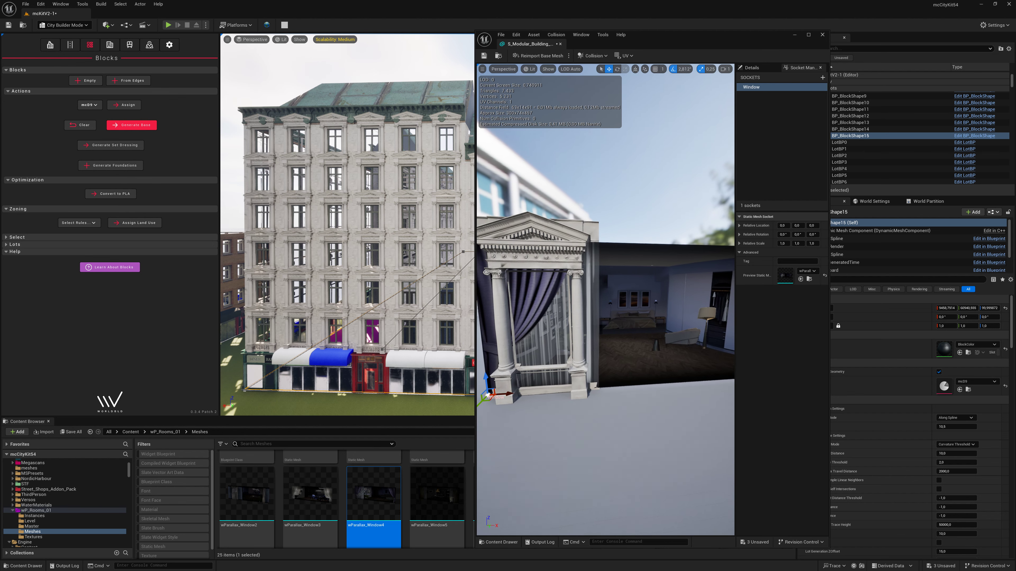
{"action": "scroll", "coordinate": [605, 300], "scroll_direction": "down", "scroll_amount": 3}
Step: Move the Window socket along X and trial scales: X 0,6 then 0,3, Z back to 1
{"action": "mouse_move", "coordinate": [550, 360]}
{"action": "left_mouse_down"}
{"action": "mouse_move", "coordinate": [561, 361]}
{"action": "mouse_move", "coordinate": [533, 376]}
{"action": "mouse_move", "coordinate": [522, 366]}
{"action": "left_mouse_up"}
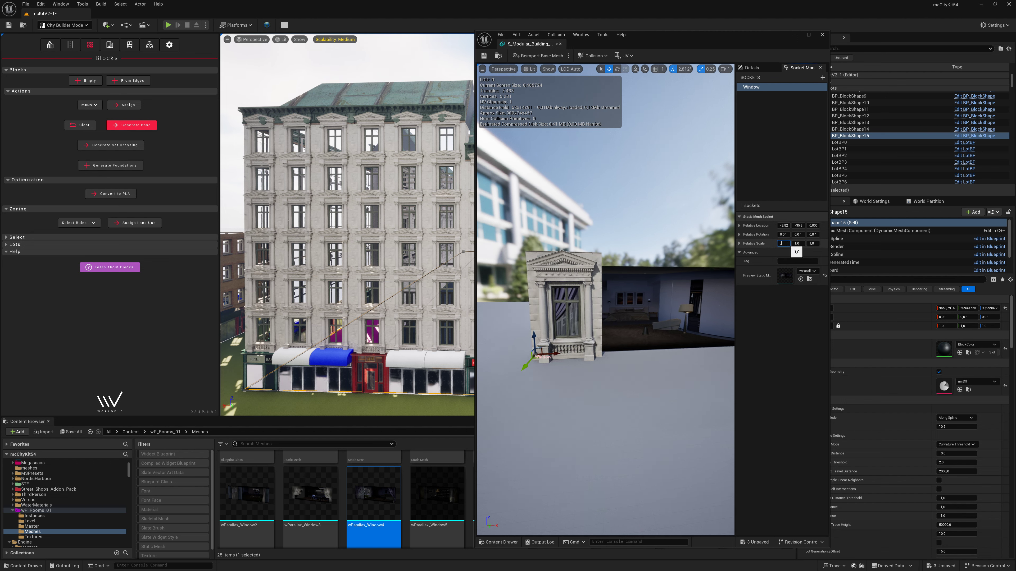
{"action": "type", "text": "0,6"}
{"action": "key", "text": "Return"}
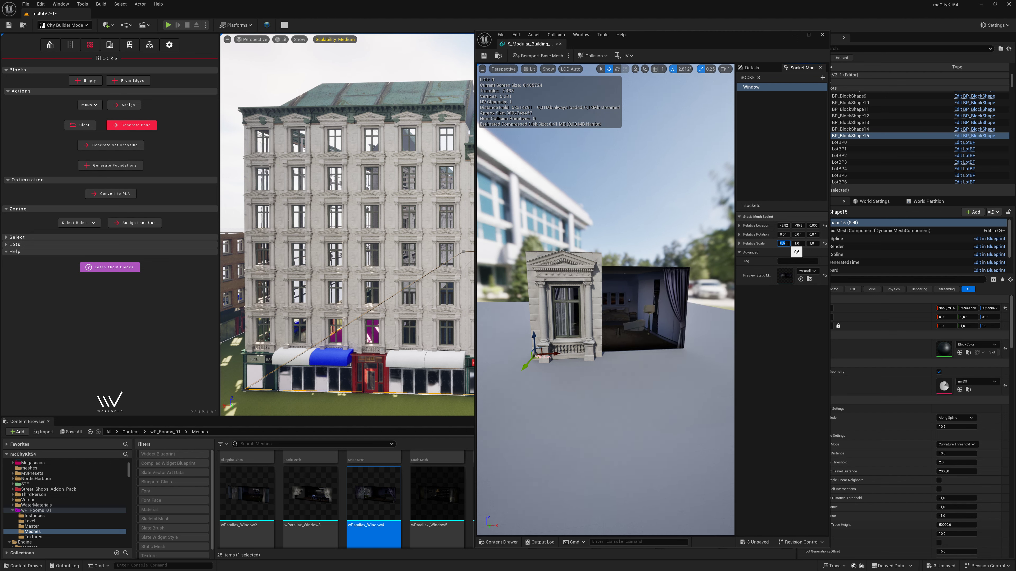
{"action": "type", "text": "0,6"}
{"action": "key", "text": "Return"}
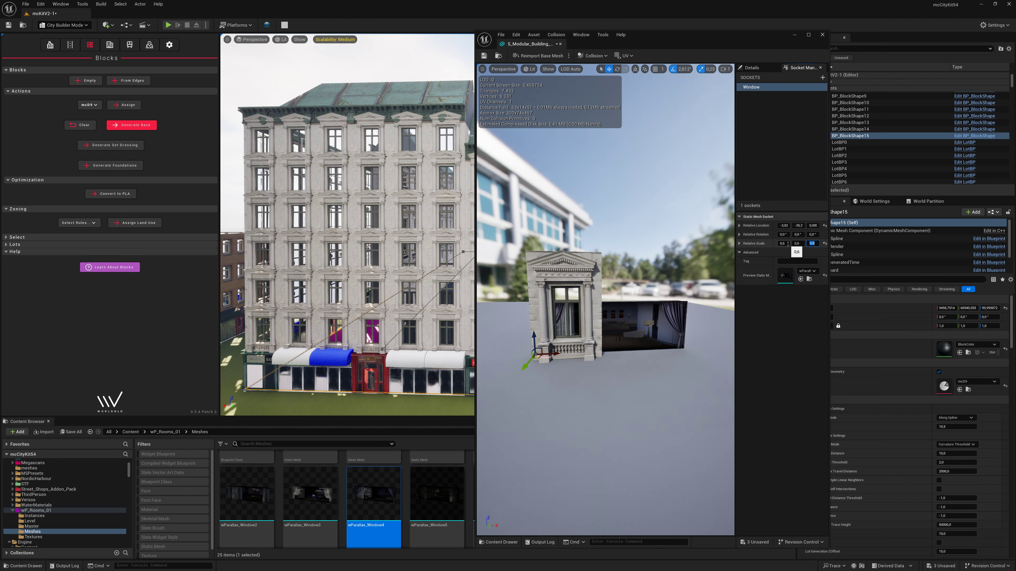
{"action": "type", "text": "1"}
{"action": "key", "text": "Return"}
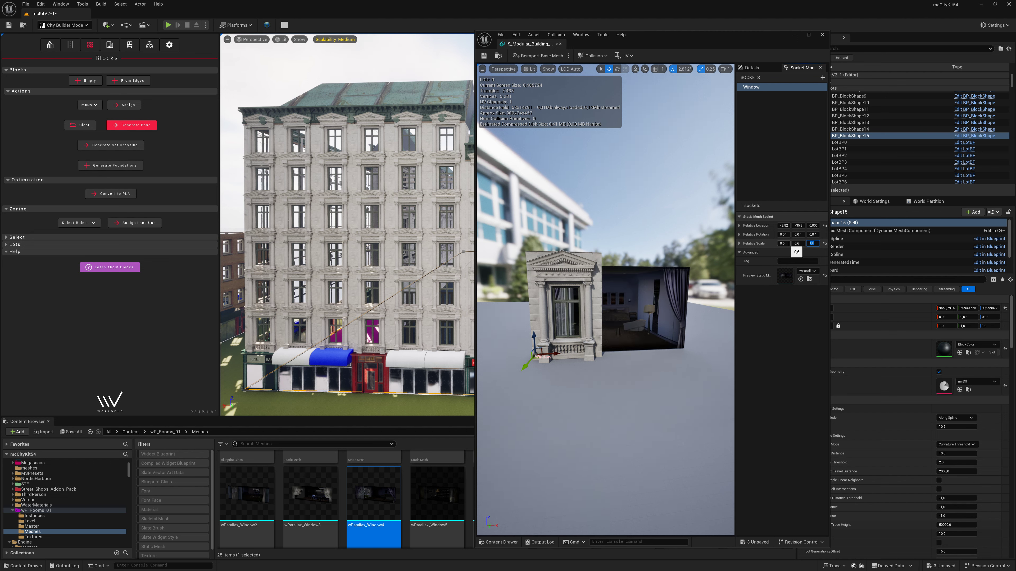
{"action": "type", "text": "0,3"}
{"action": "key", "text": "Return"}
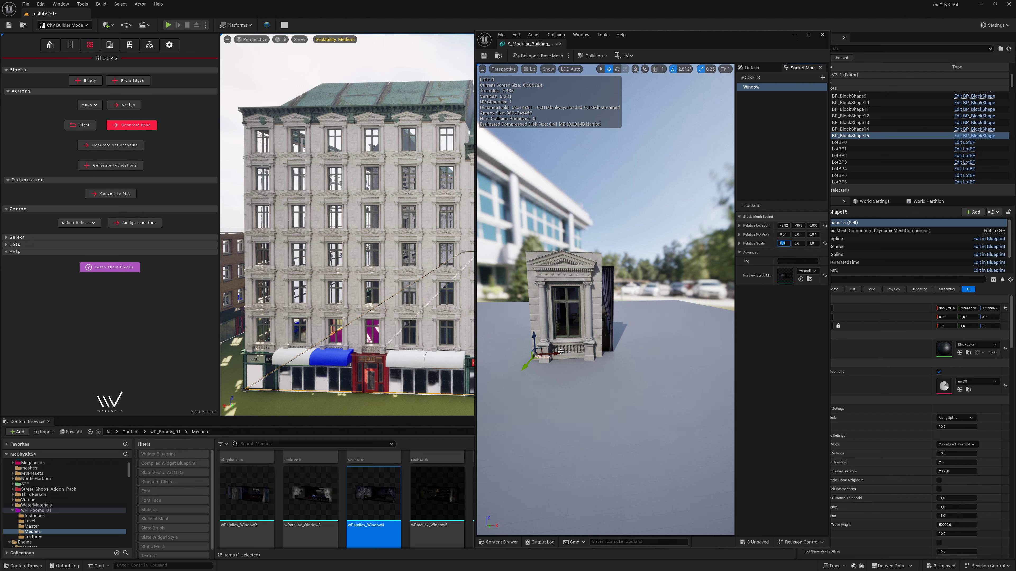
Step: Shift the socket left, set its X scale to 0,25 and move it along Y
{"action": "left_click_drag", "start_coordinate": [556, 353], "coordinate": [551, 355]}
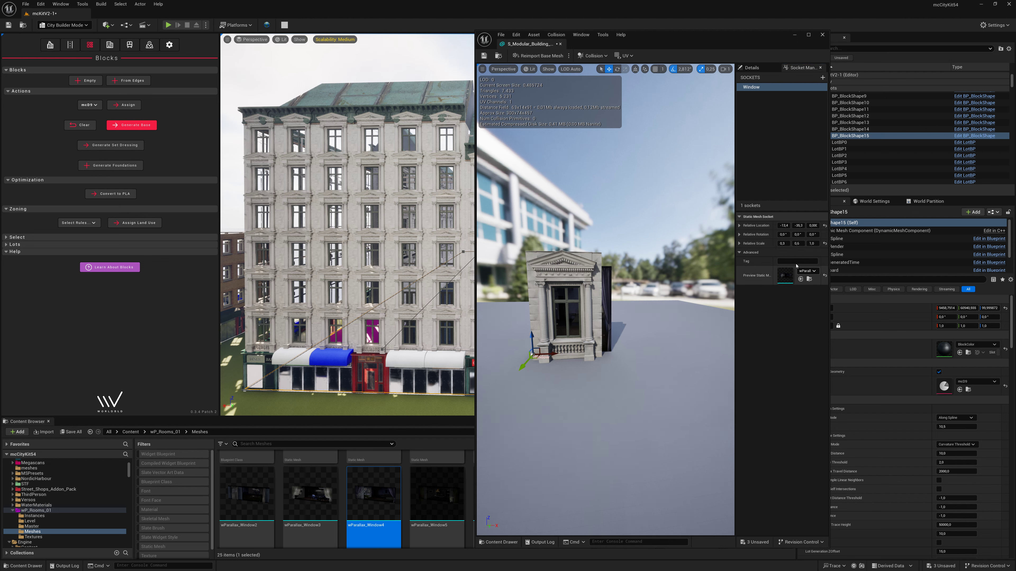
{"action": "left_click", "coordinate": [782, 243]}
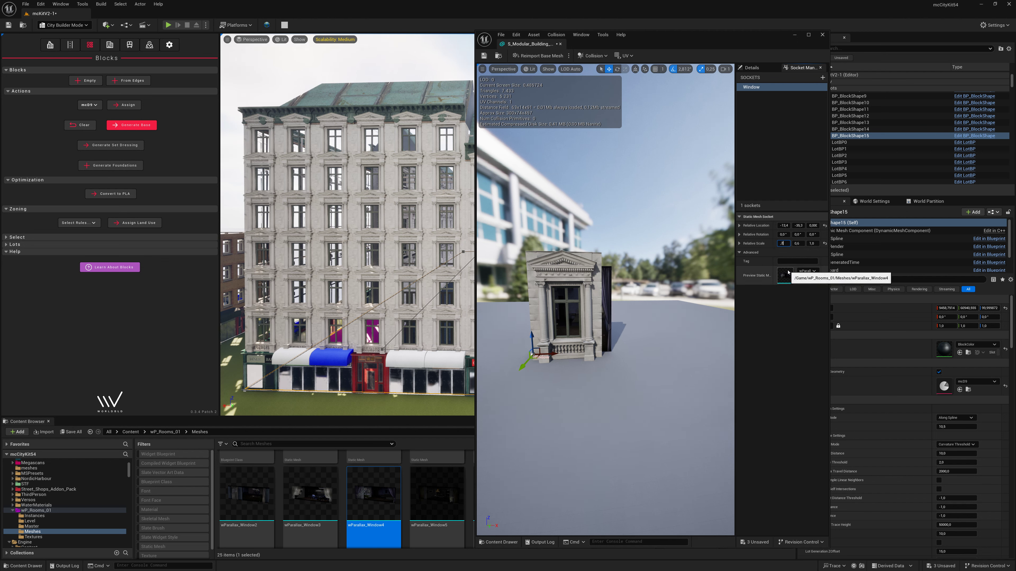
{"action": "type", "text": "0,03"}
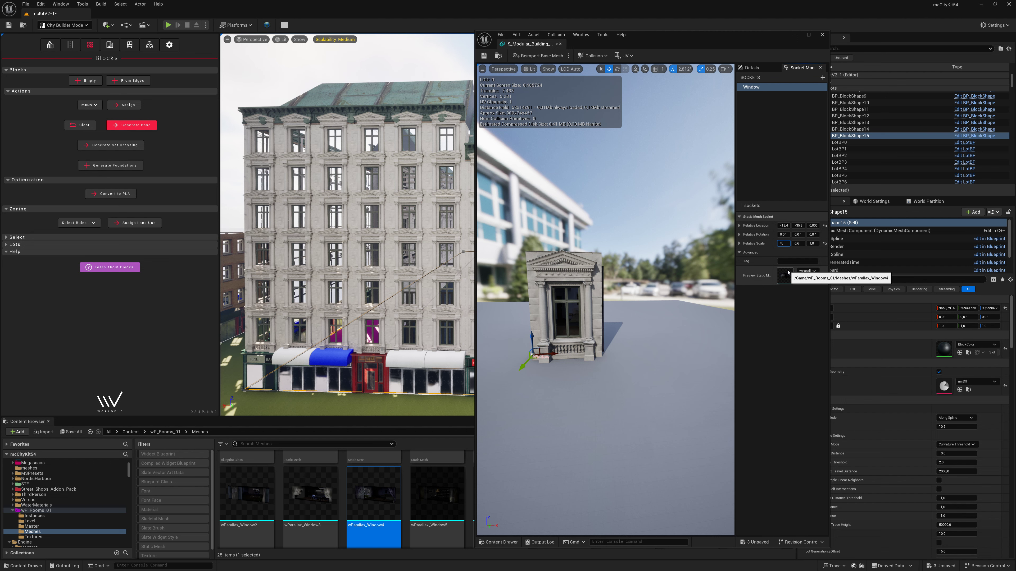
{"action": "type", "text": "5"}
{"action": "key", "text": "Return"}
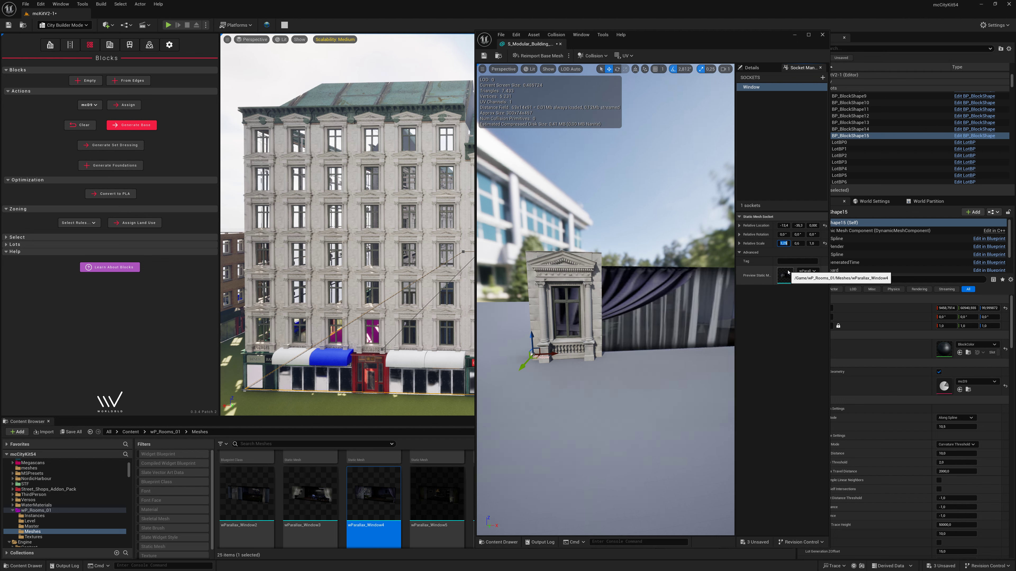
{"action": "type", "text": ",25"}
{"action": "key", "text": "Return"}
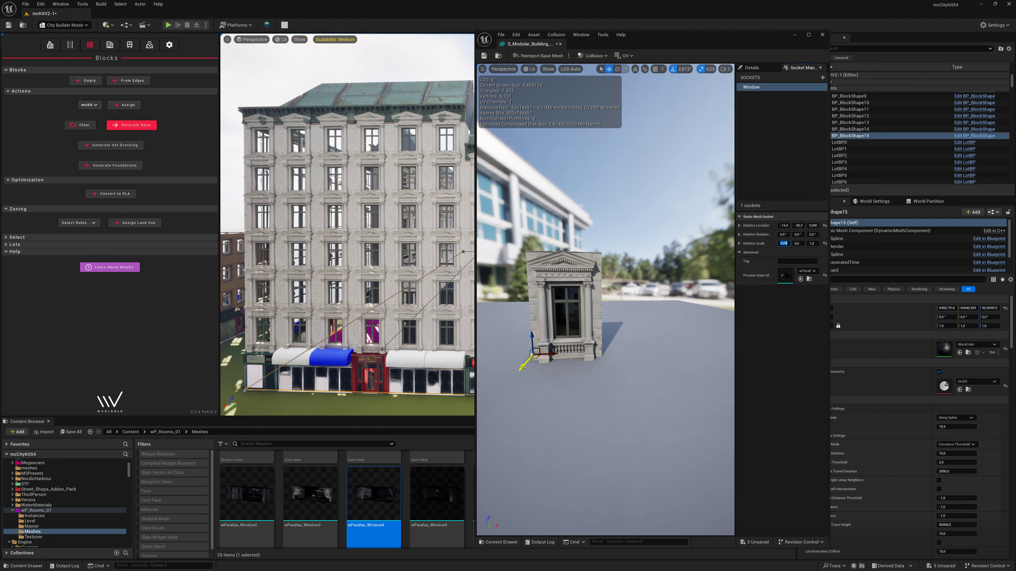
{"action": "mouse_move", "coordinate": [528, 359]}
{"action": "left_mouse_down"}
{"action": "mouse_move", "coordinate": [525, 369]}
{"action": "mouse_move", "coordinate": [552, 355]}
{"action": "left_mouse_up"}
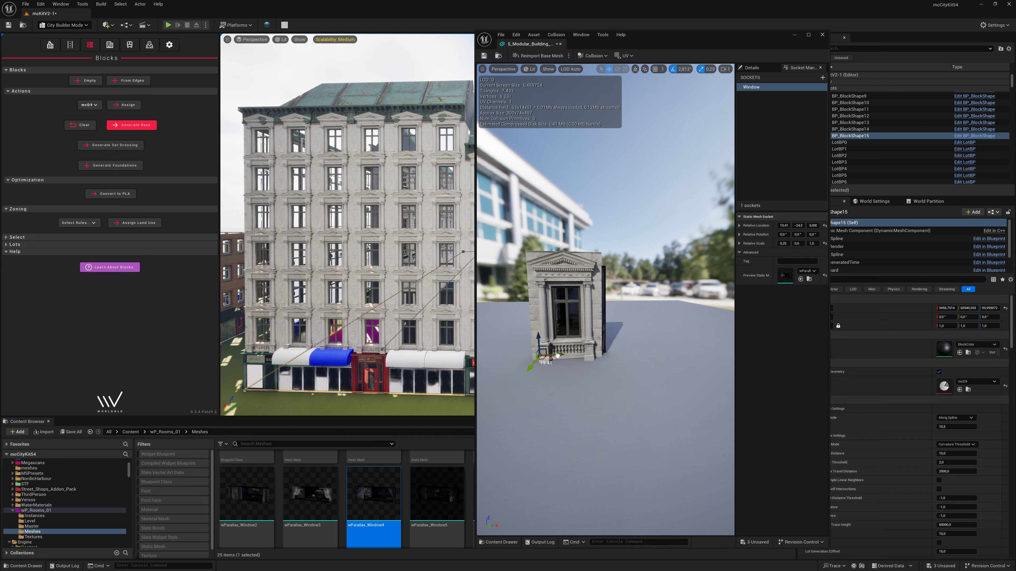
{"action": "scroll", "coordinate": [360, 500], "scroll_direction": "down", "scroll_amount": 3}
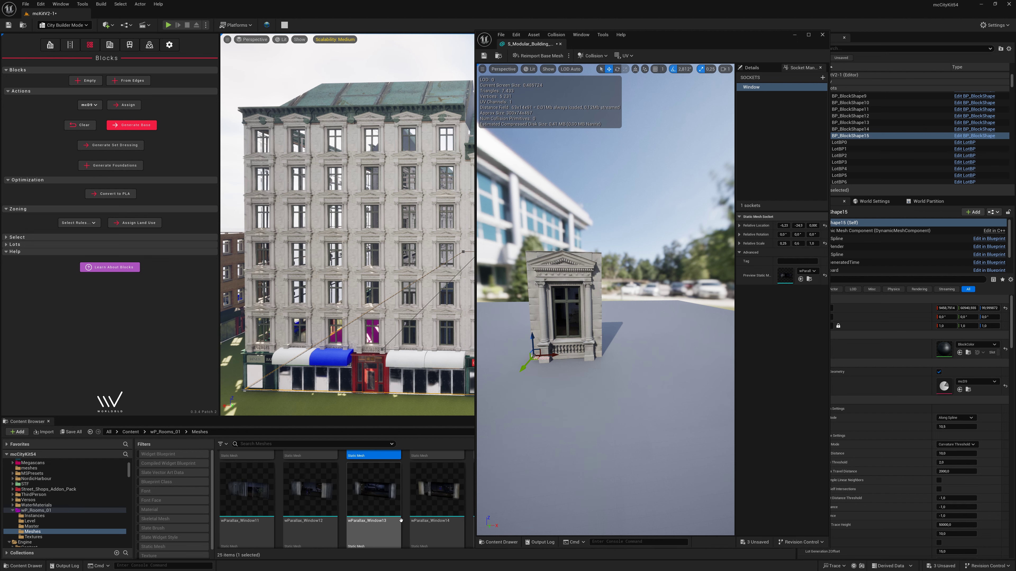
Step: Preview wParallax_Window12 on the Window socket, move it right along X and scale X to 0,24
{"action": "mouse_move", "coordinate": [310, 488]}
{"action": "left_mouse_down"}
{"action": "mouse_move", "coordinate": [757, 327]}
{"action": "mouse_move", "coordinate": [798, 276]}
{"action": "left_mouse_up"}
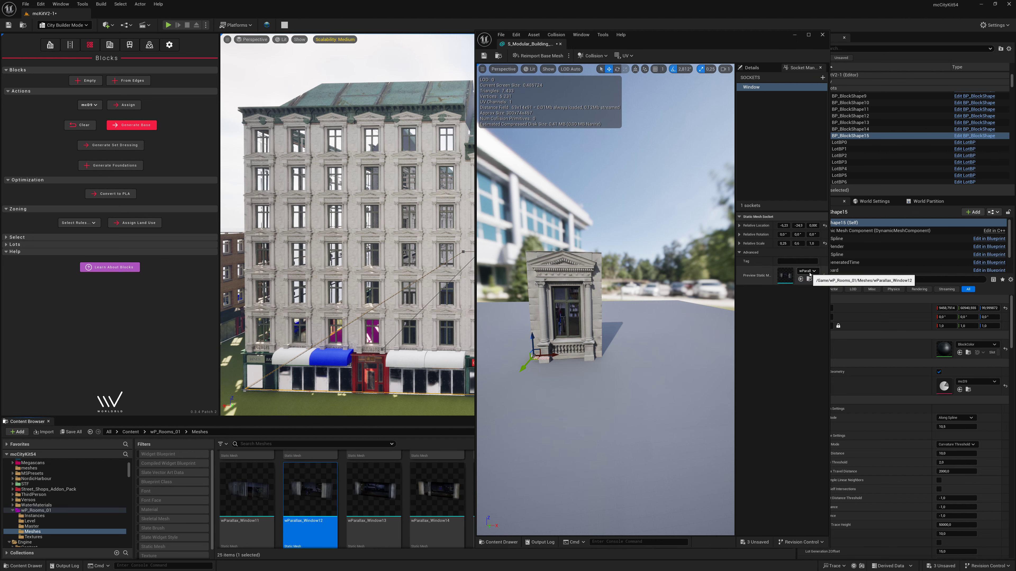
{"action": "scroll", "coordinate": [606, 300], "scroll_direction": "up", "scroll_amount": 5}
{"action": "scroll", "coordinate": [607, 380], "scroll_direction": "down", "scroll_amount": 5}
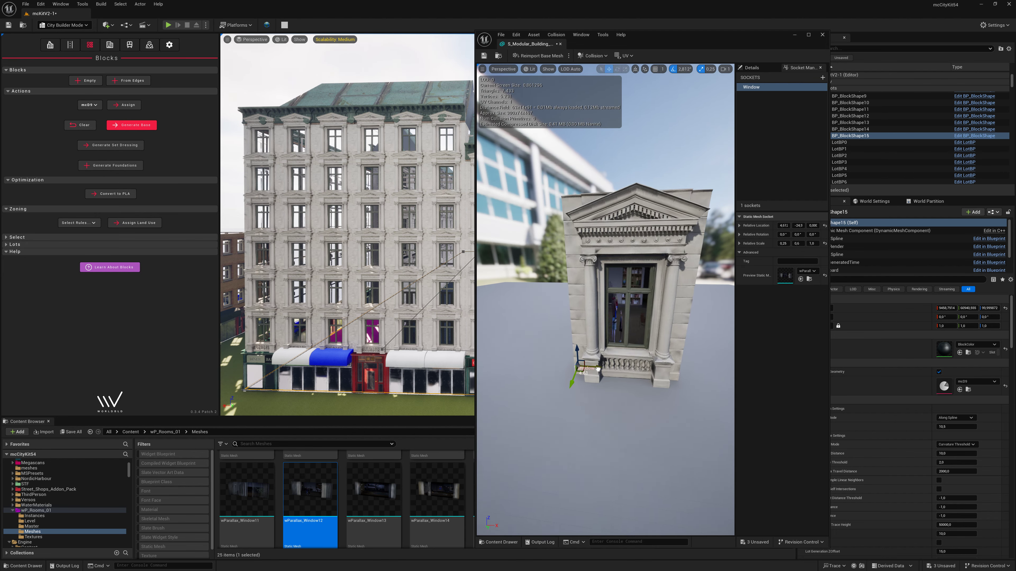
{"action": "left_click_drag", "start_coordinate": [594, 368], "coordinate": [732, 367]}
{"action": "left_click_drag", "start_coordinate": [629, 387], "coordinate": [629, 387]}
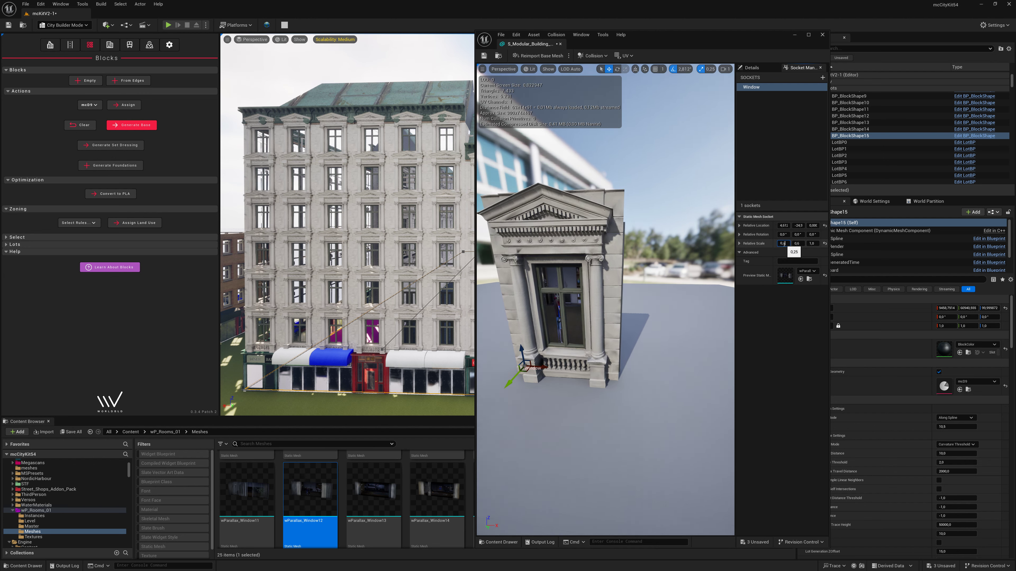
{"action": "left_click_drag", "start_coordinate": [783, 243], "coordinate": [781, 243]}
Step: Inspect the window column up close, then save the building mesh and close its editor
{"action": "left_click_drag", "start_coordinate": [508, 309], "coordinate": [507, 309]}
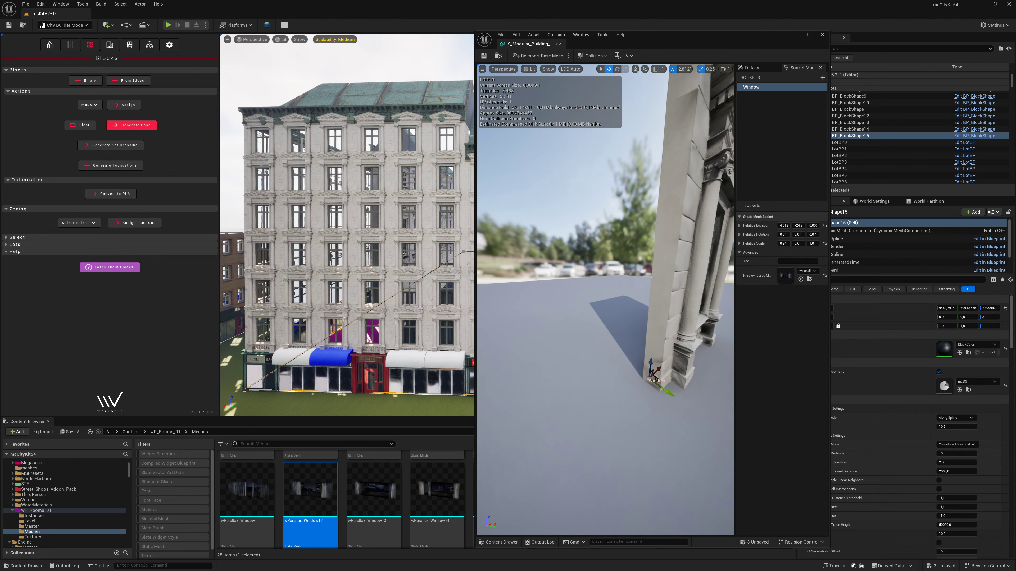
{"action": "left_click_drag", "start_coordinate": [561, 224], "coordinate": [561, 224]}
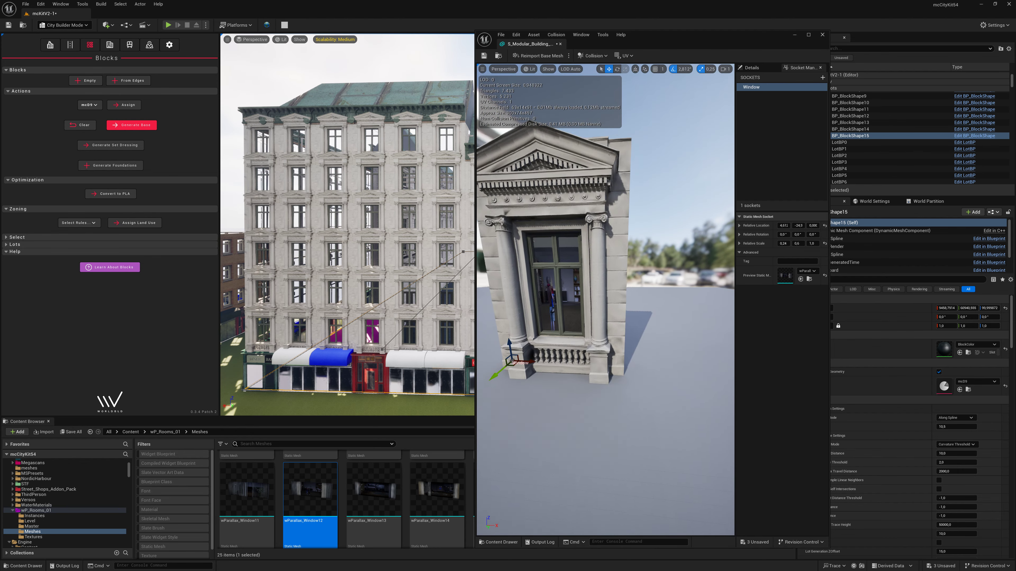
{"action": "left_click", "coordinate": [485, 57]}
{"action": "left_click", "coordinate": [822, 35]}
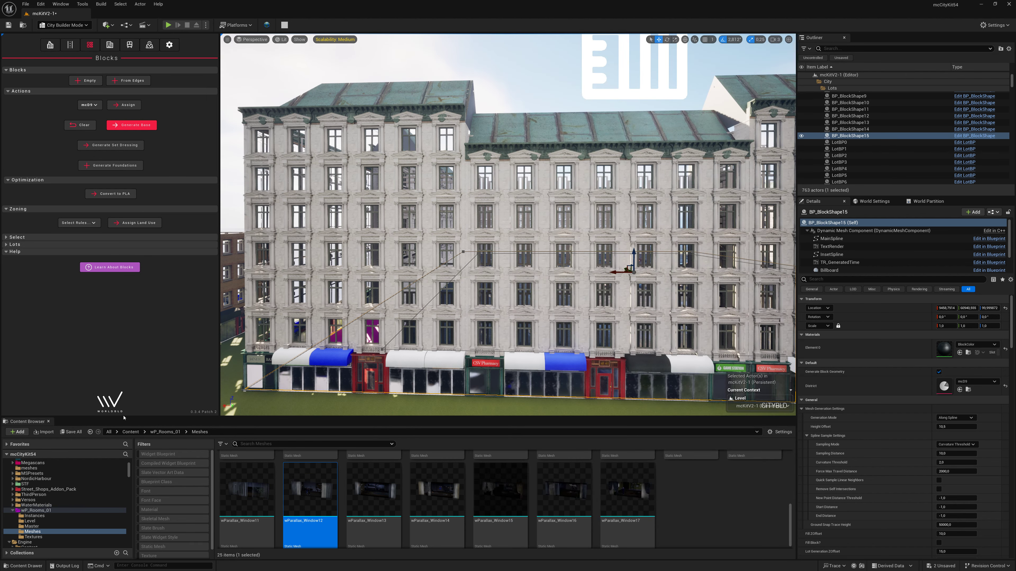
Step: Enlarge the Content Browser and browse to mc > KitV2 > BuildingsStyles
{"action": "left_click_drag", "start_coordinate": [123, 418], "coordinate": [123, 265]}
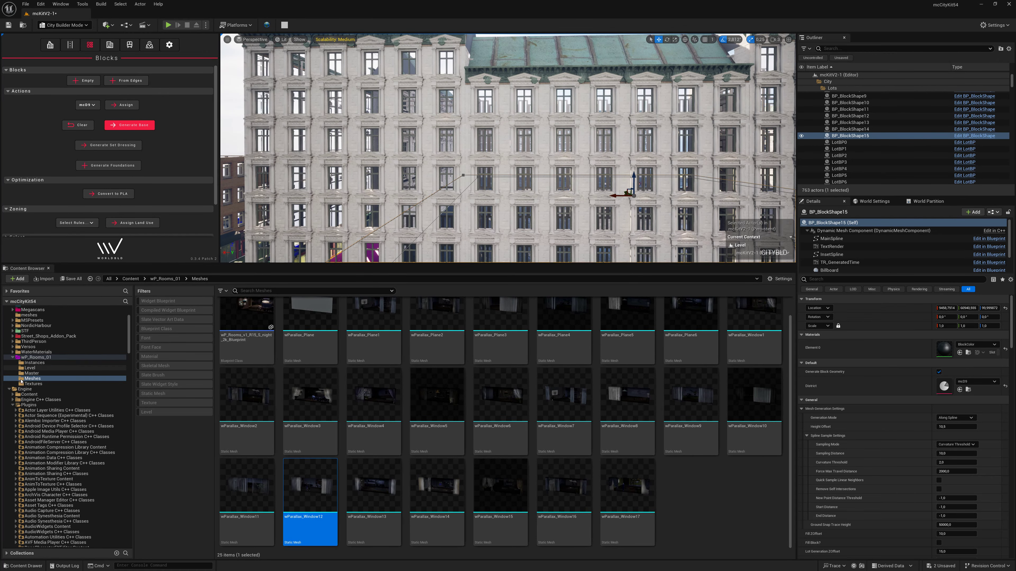
{"action": "scroll", "coordinate": [12, 401], "scroll_direction": "up", "scroll_amount": 5}
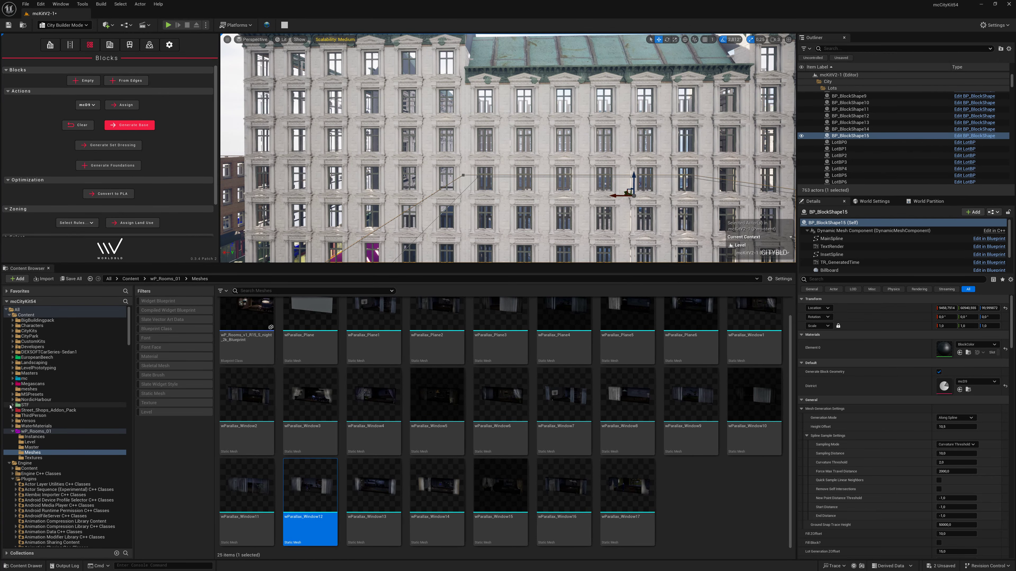
{"action": "left_click", "coordinate": [13, 378]}
{"action": "left_click", "coordinate": [17, 400]}
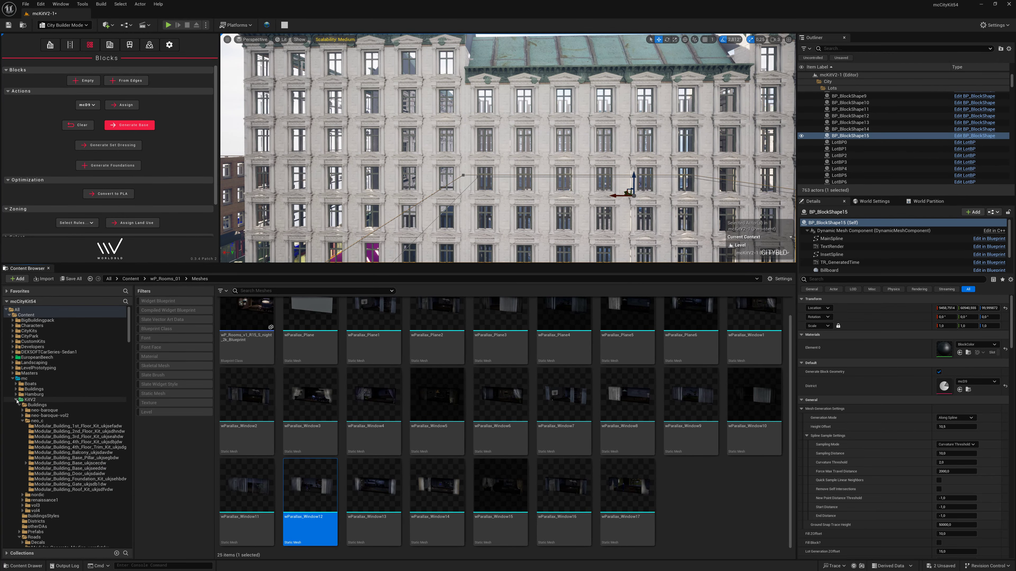
{"action": "left_click", "coordinate": [19, 405]}
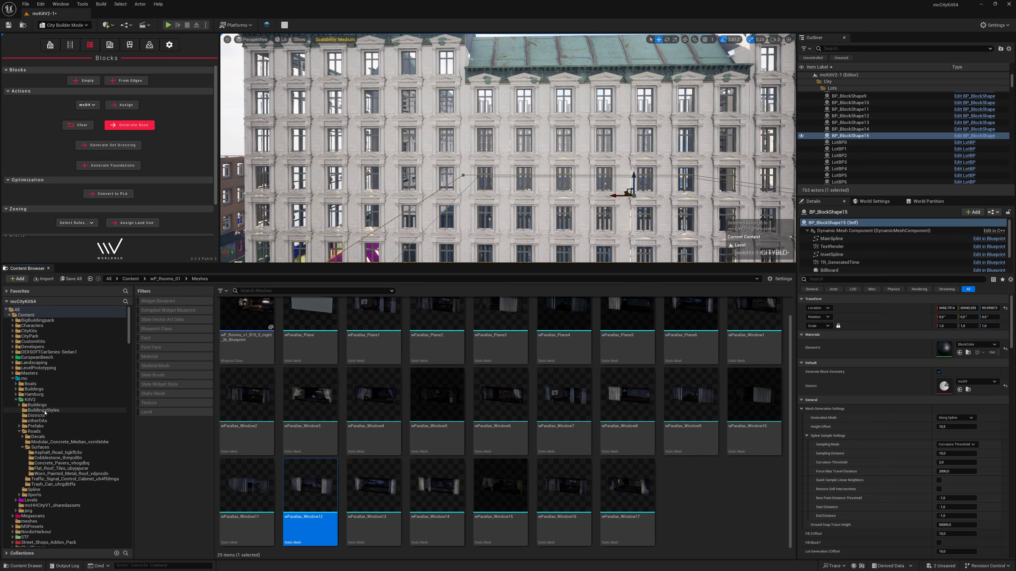
{"action": "left_click", "coordinate": [43, 410]}
Step: Open DA_BuildingStyle_StlyeB2, review its socket set dressing rules, then close it
{"action": "left_click", "coordinate": [346, 368]}
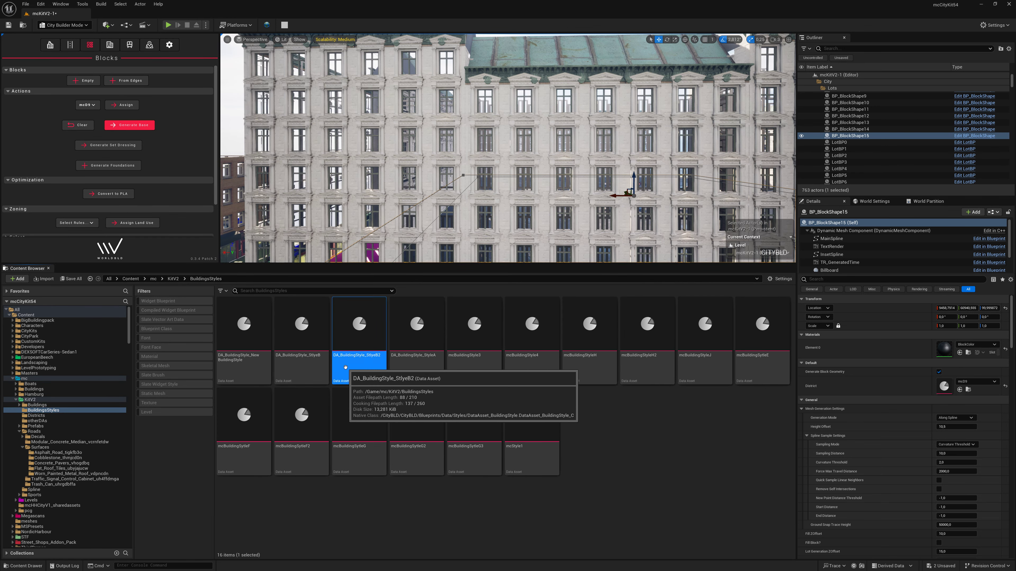
{"action": "double_click", "coordinate": [345, 367]}
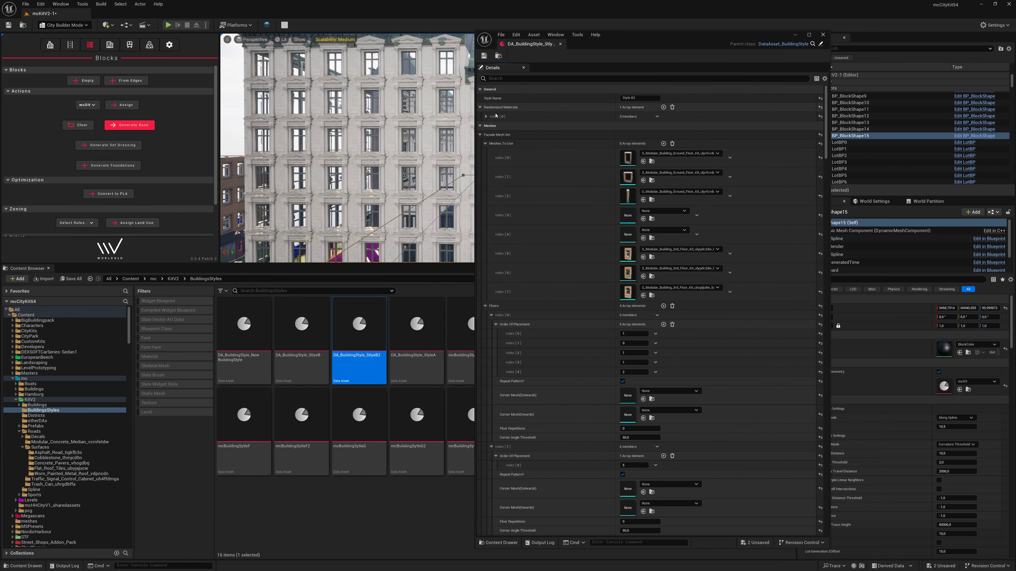
{"action": "left_click", "coordinate": [480, 136]}
{"action": "left_click", "coordinate": [480, 144]}
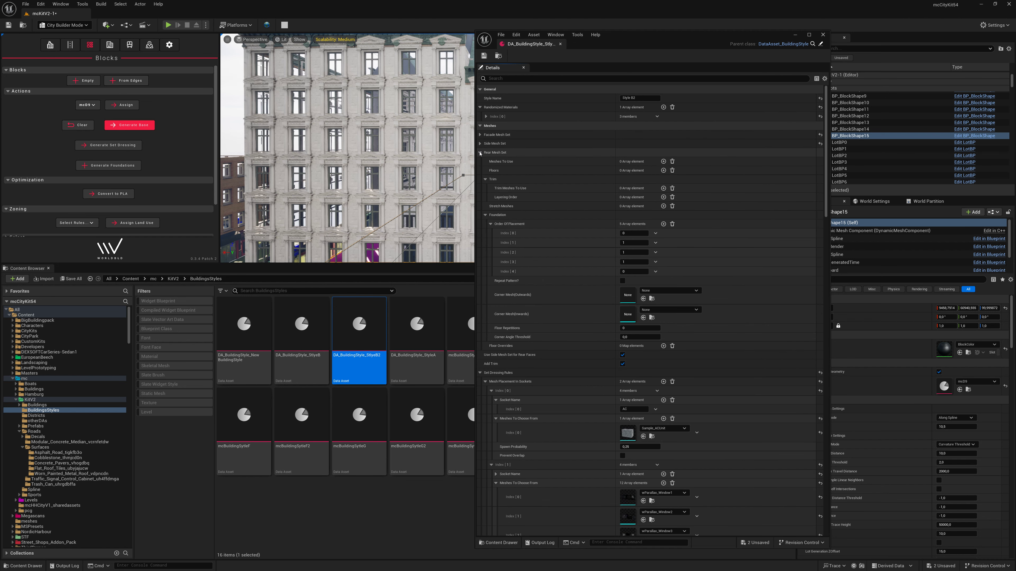
{"action": "left_click", "coordinate": [480, 152]}
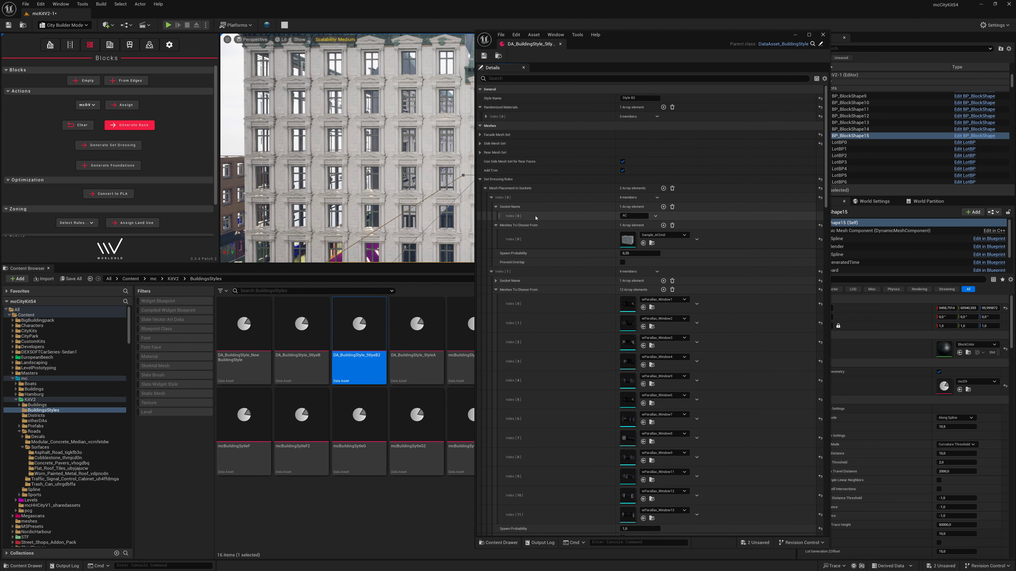
{"action": "left_click", "coordinate": [491, 198]}
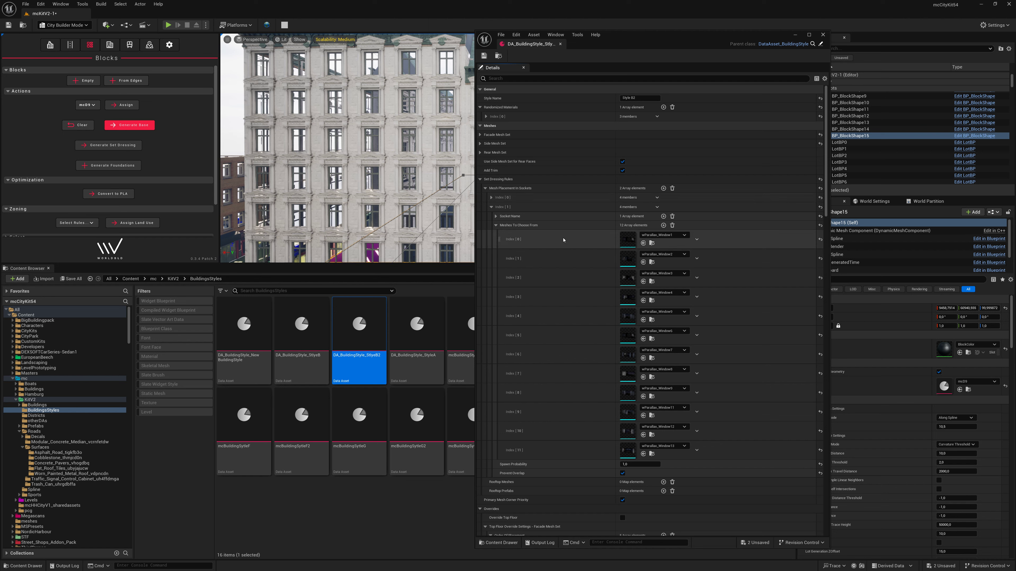
{"action": "left_click", "coordinate": [496, 216]}
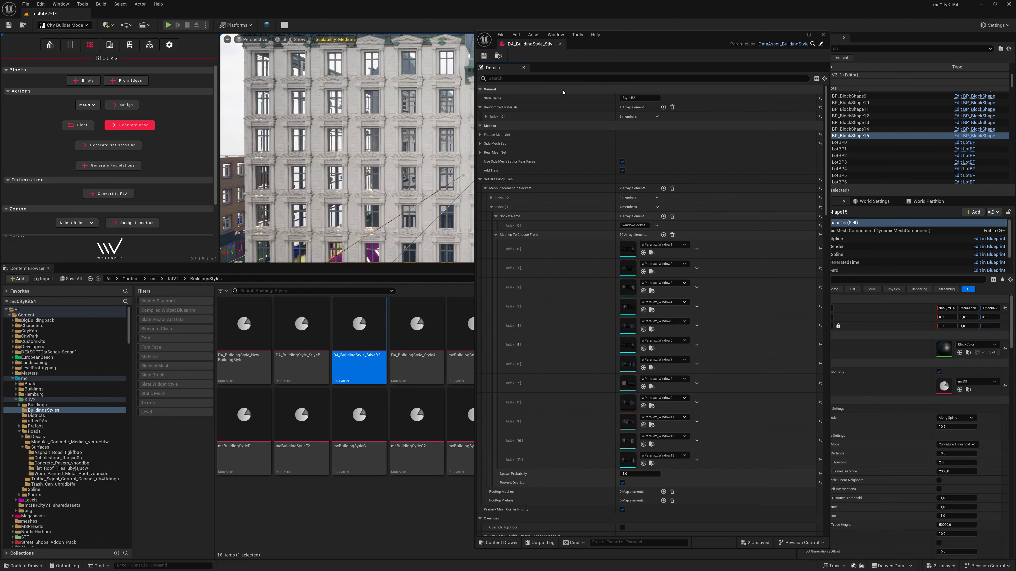
{"action": "left_click", "coordinate": [822, 35]}
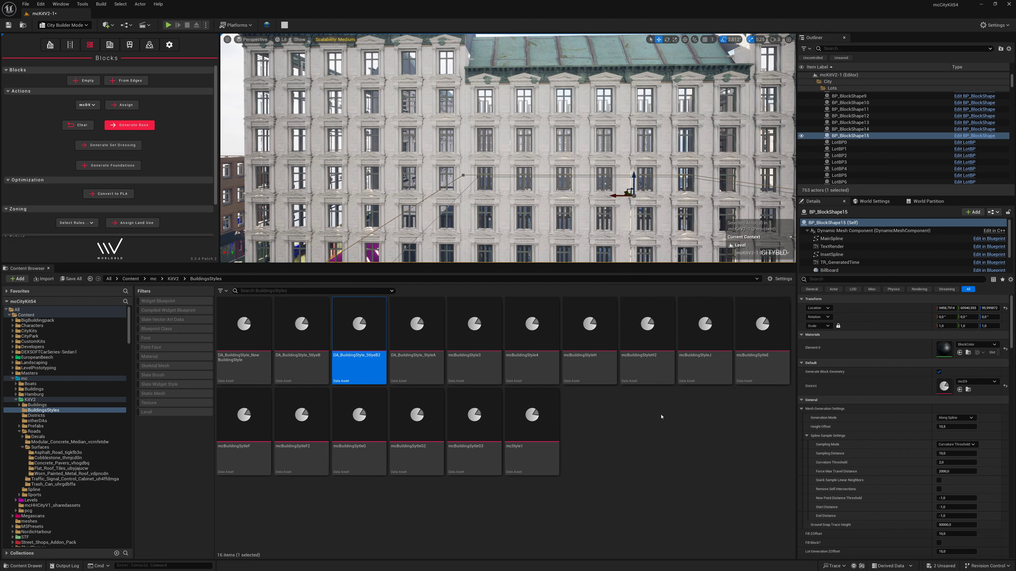
Step: Open mcBuildingStyleJ and add and expand a new Mesh Placement In Sockets entry, Index [2]
{"action": "left_click", "coordinate": [712, 363]}
{"action": "double_click", "coordinate": [712, 362]}
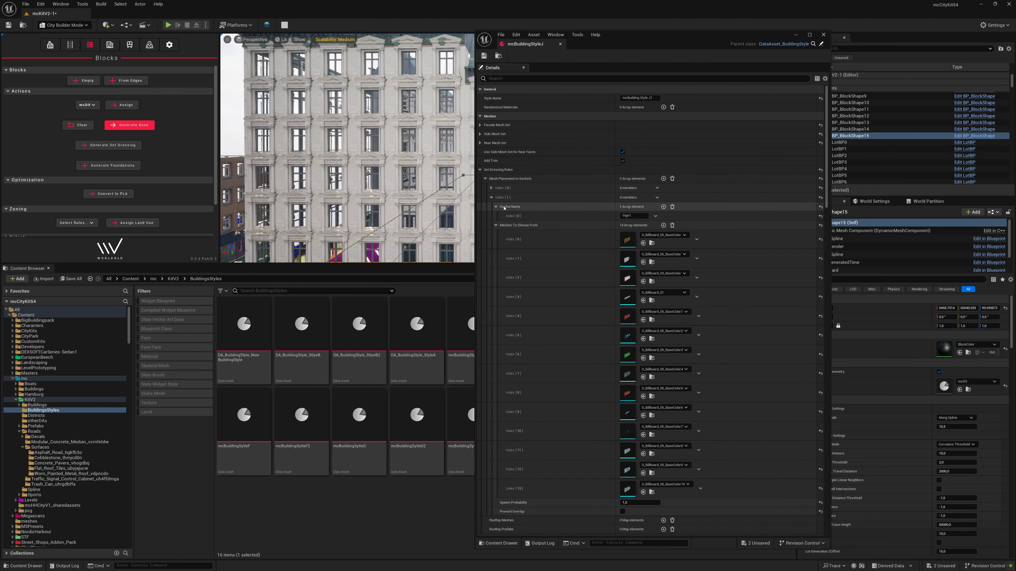
{"action": "left_click", "coordinate": [663, 179]}
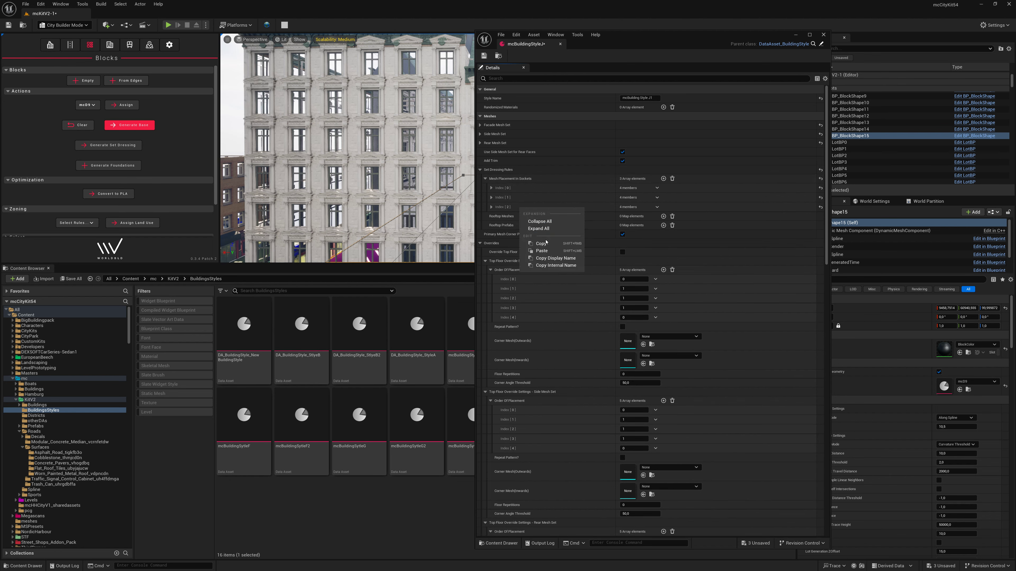
{"action": "left_click", "coordinate": [491, 207]}
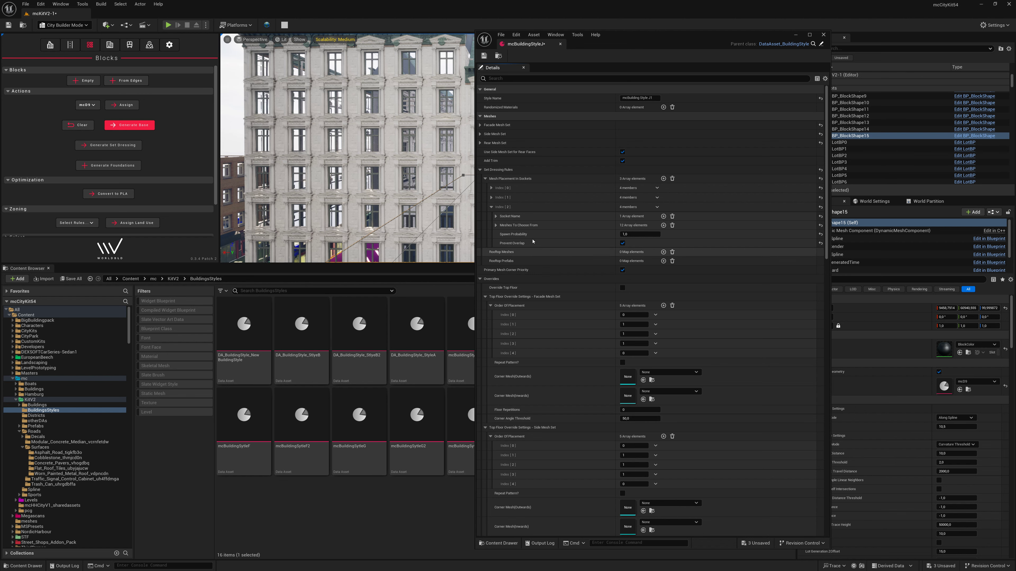
Step: Check the rule's socket name against the neo_c 3rd Floor Kit window mesh's Window socket
{"action": "left_click", "coordinate": [496, 216]}
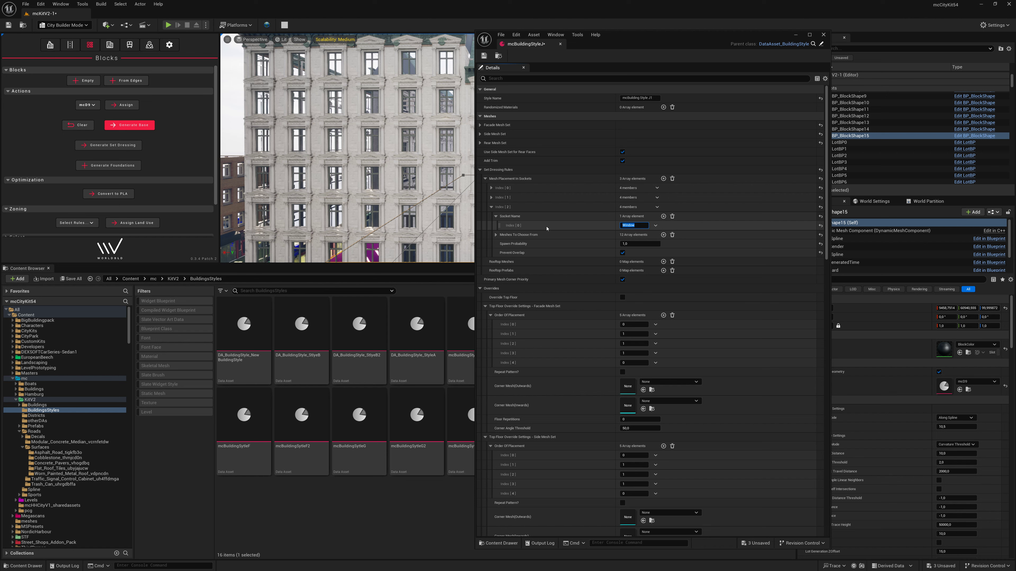
{"action": "left_click", "coordinate": [20, 406]}
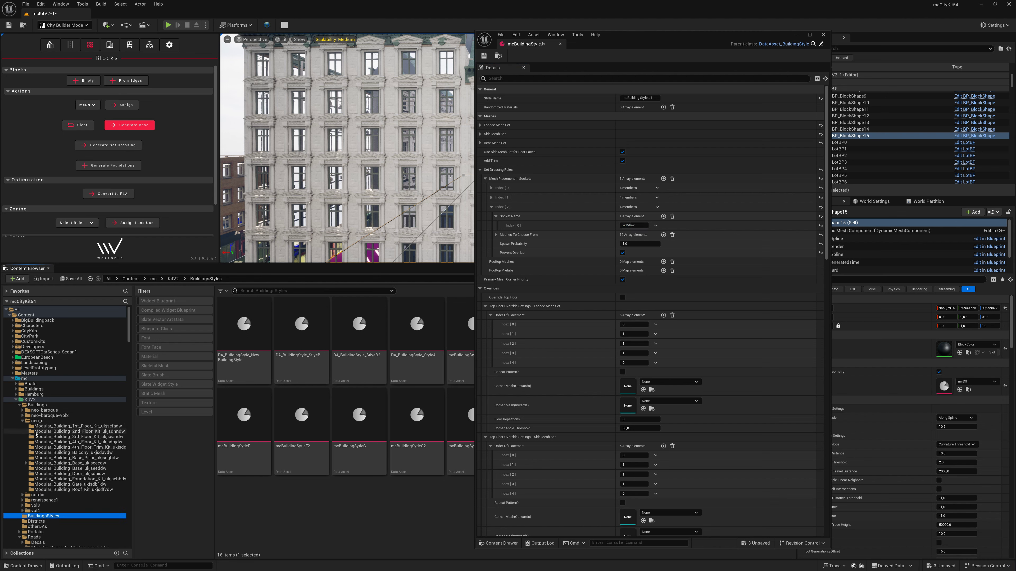
{"action": "left_click", "coordinate": [82, 437]}
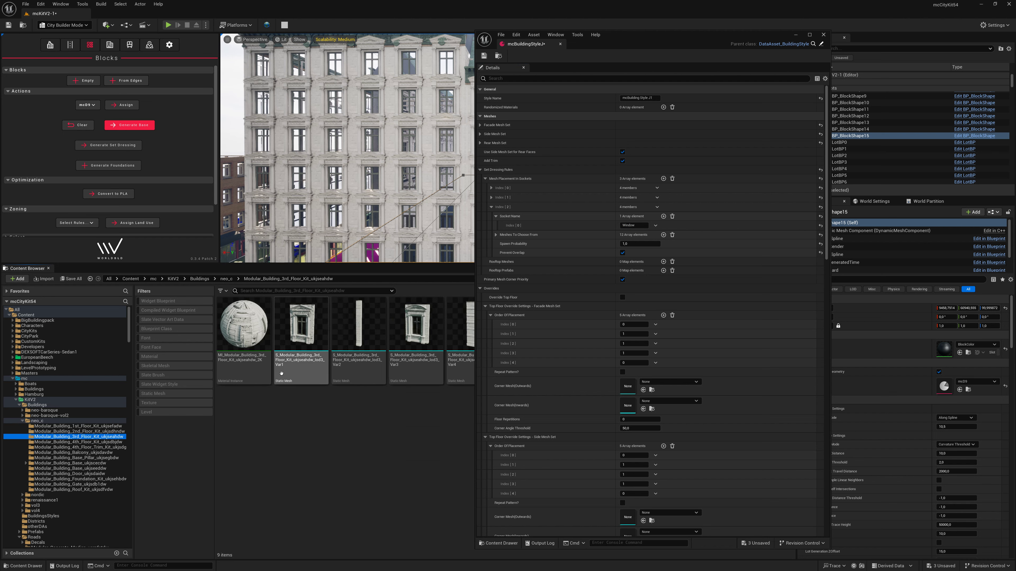
{"action": "double_click", "coordinate": [300, 340]}
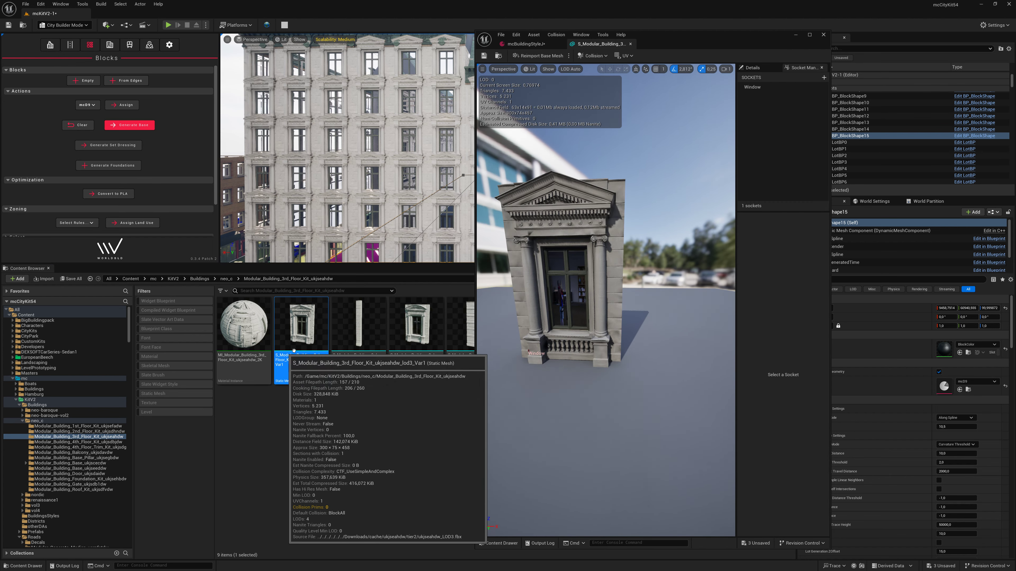
{"action": "left_click", "coordinate": [824, 36]}
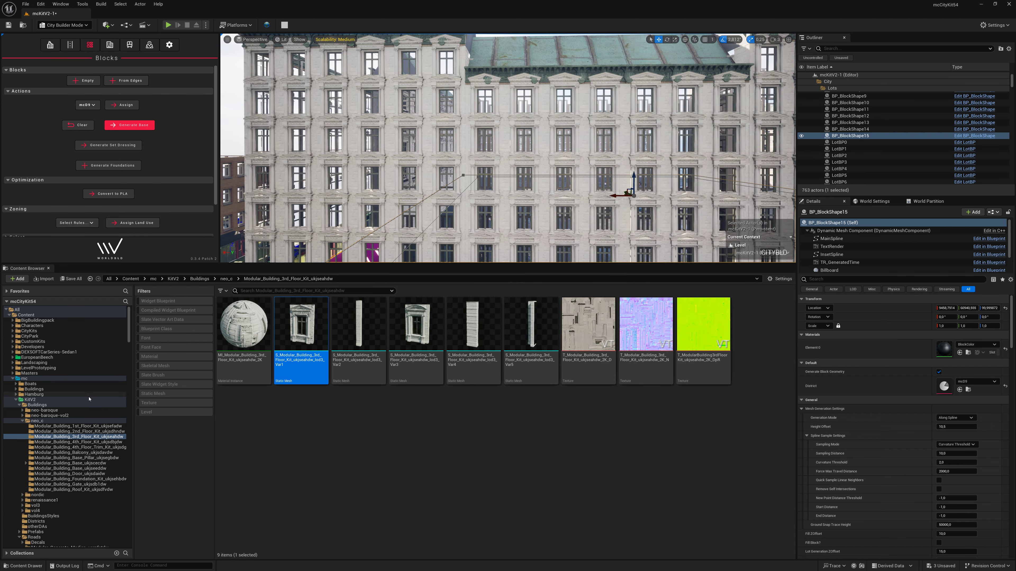
Step: Reopen mcBuildingStyleJ from the style assets, review its twelve window meshes, then close it
{"action": "left_click", "coordinate": [22, 420]}
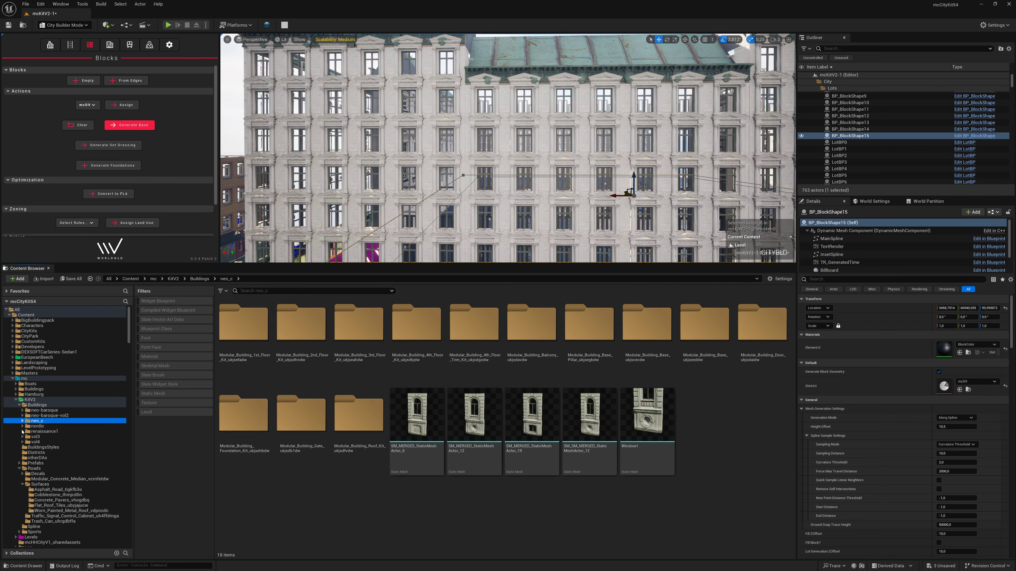
{"action": "left_click", "coordinate": [43, 447]}
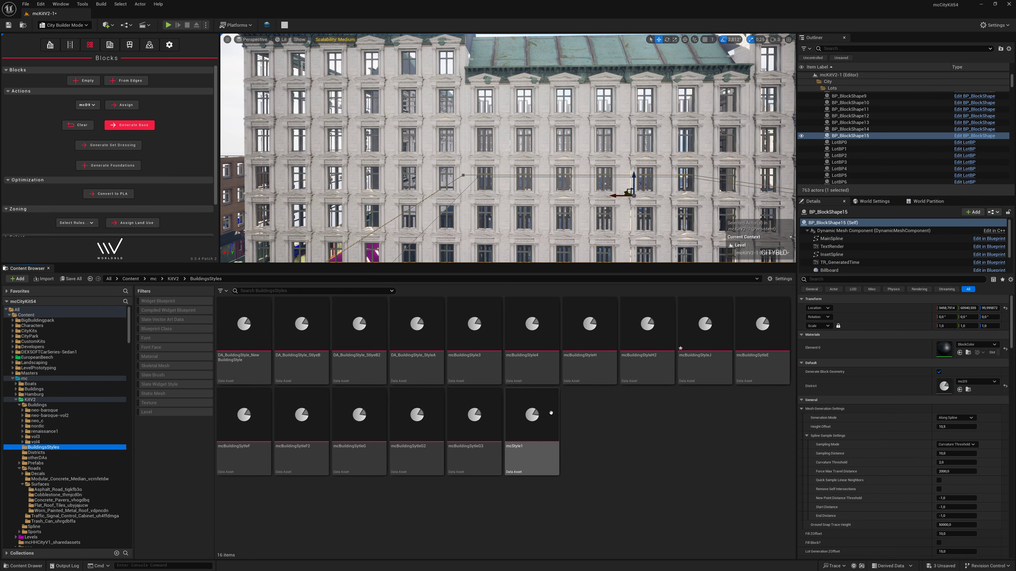
{"action": "double_click", "coordinate": [714, 340]}
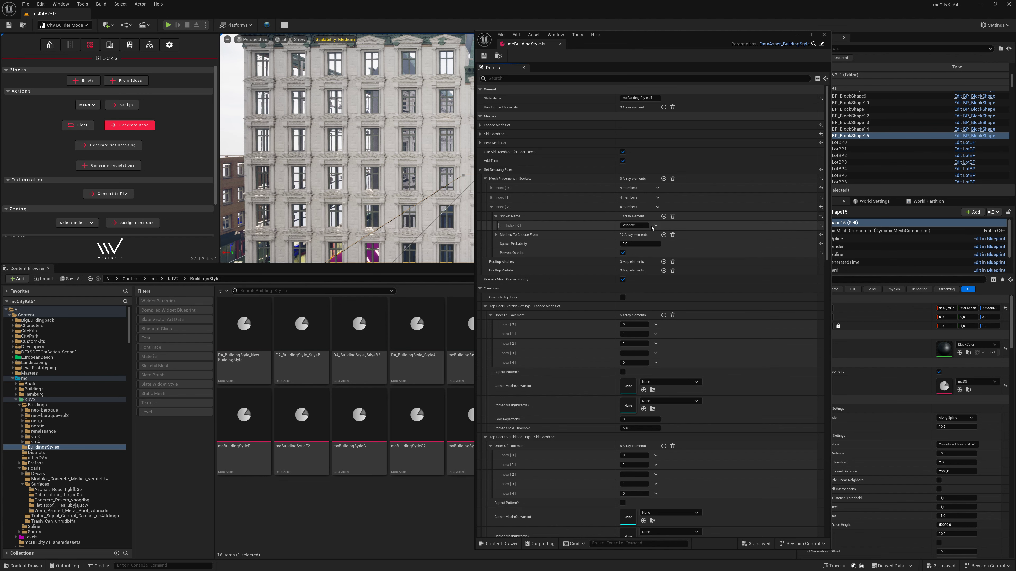
{"action": "left_click", "coordinate": [496, 235]}
{"action": "left_click", "coordinate": [491, 207]}
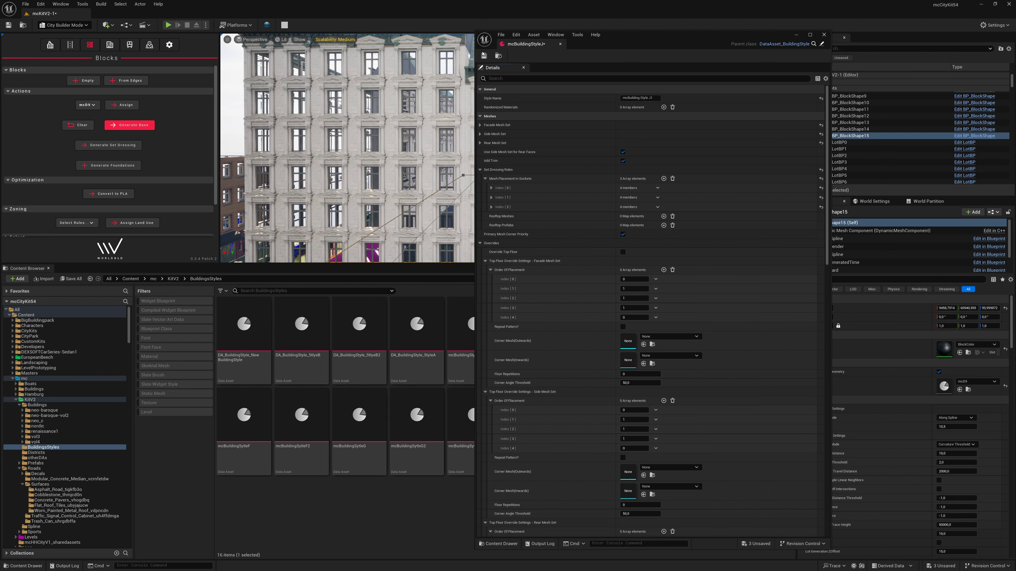
{"action": "left_click", "coordinate": [824, 34]}
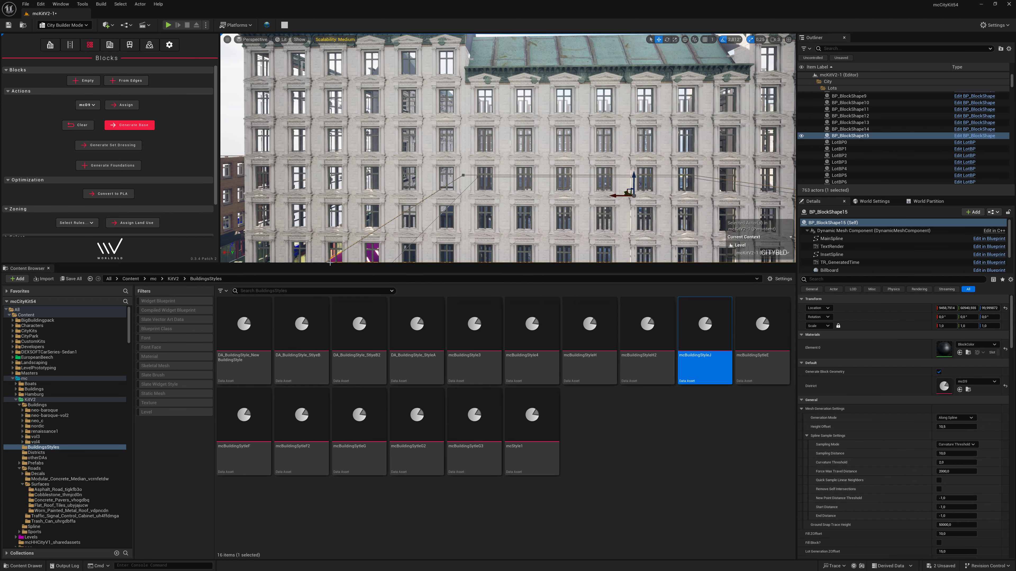
Step: Clear and regenerate the block's buildings, then inspect the facade up close and from afar
{"action": "left_click_drag", "start_coordinate": [336, 266], "coordinate": [337, 460]}
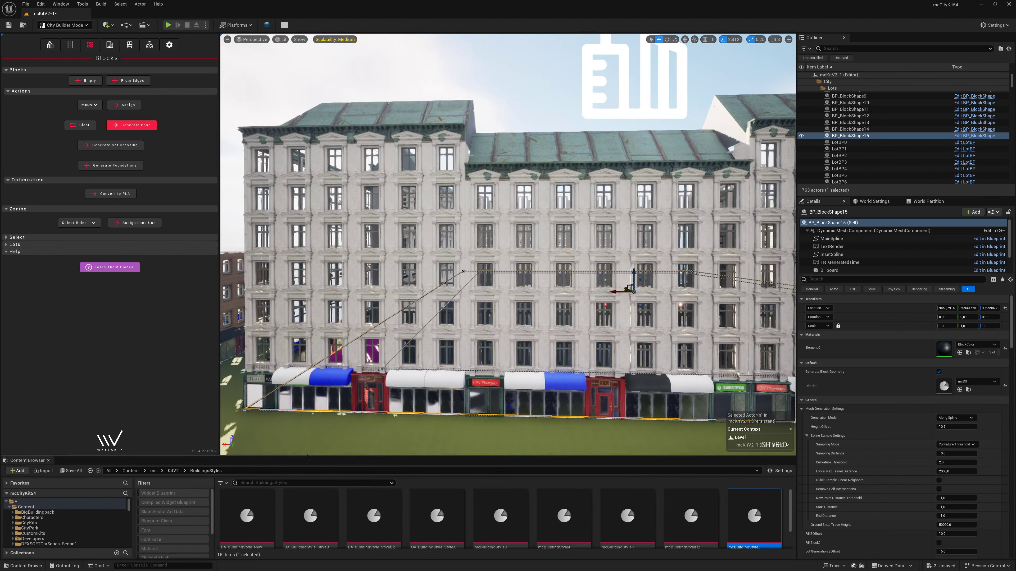
{"action": "left_click", "coordinate": [82, 125]}
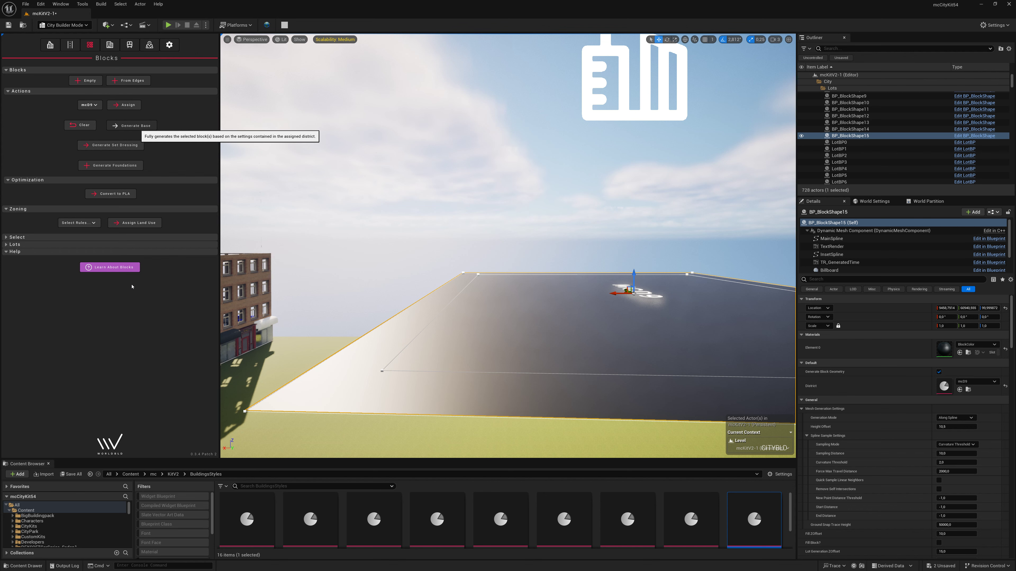
{"action": "left_click", "coordinate": [132, 125]}
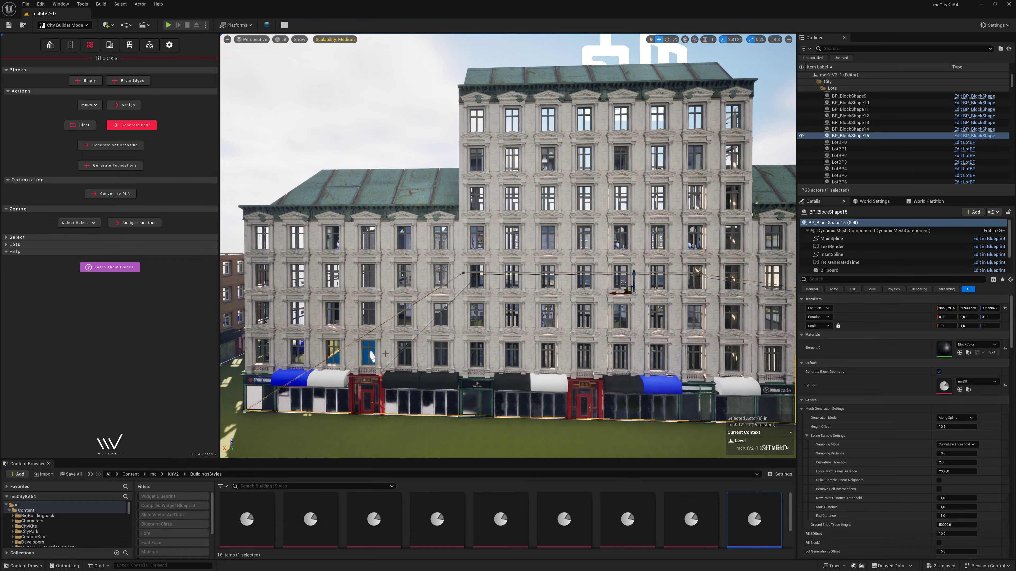
{"action": "right_click_drag", "start_coordinate": [430, 288], "coordinate": [430, 288]}
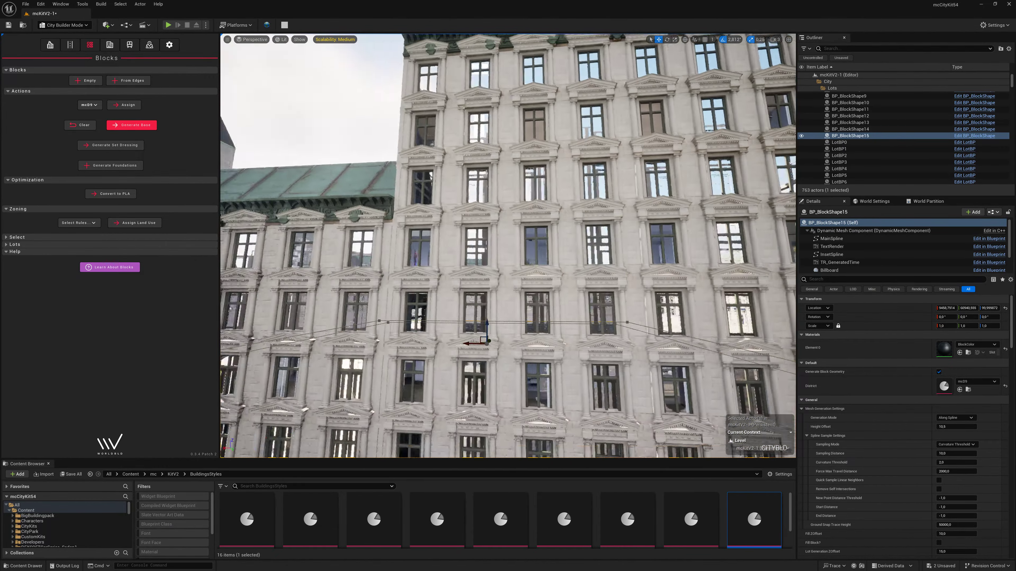
{"action": "right_click_drag", "start_coordinate": [501, 307], "coordinate": [501, 307]}
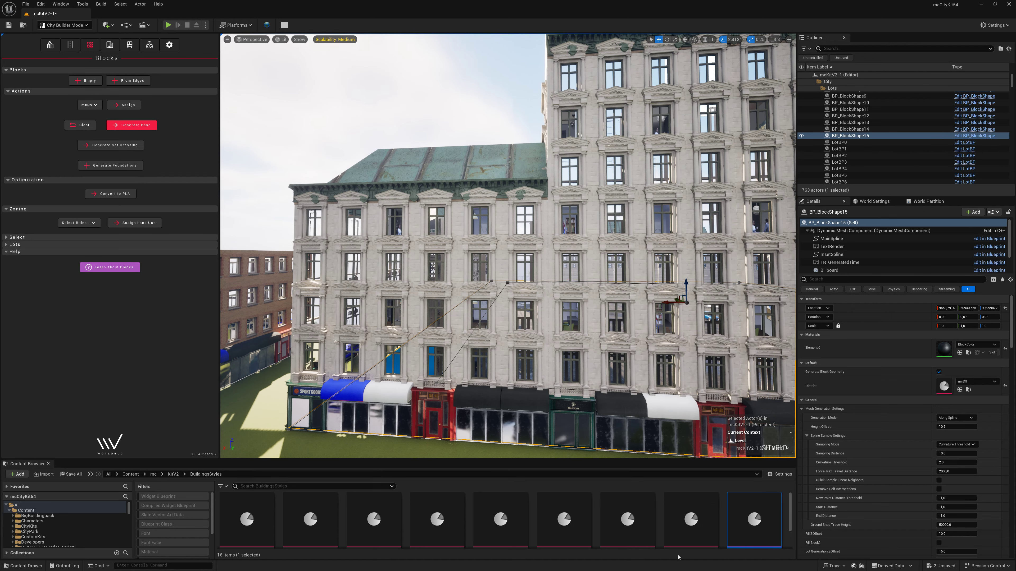
Step: Uncheck Prevent Overlap under mcBuildingStyleJ's Index [2], close the editor and clear the block
{"action": "double_click", "coordinate": [763, 518]}
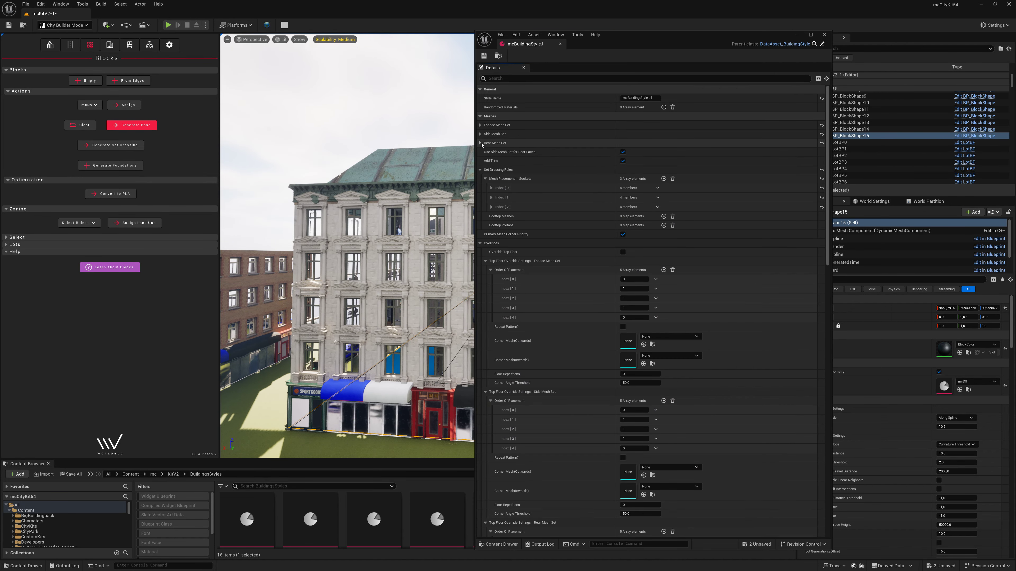
{"action": "left_click", "coordinate": [493, 207]}
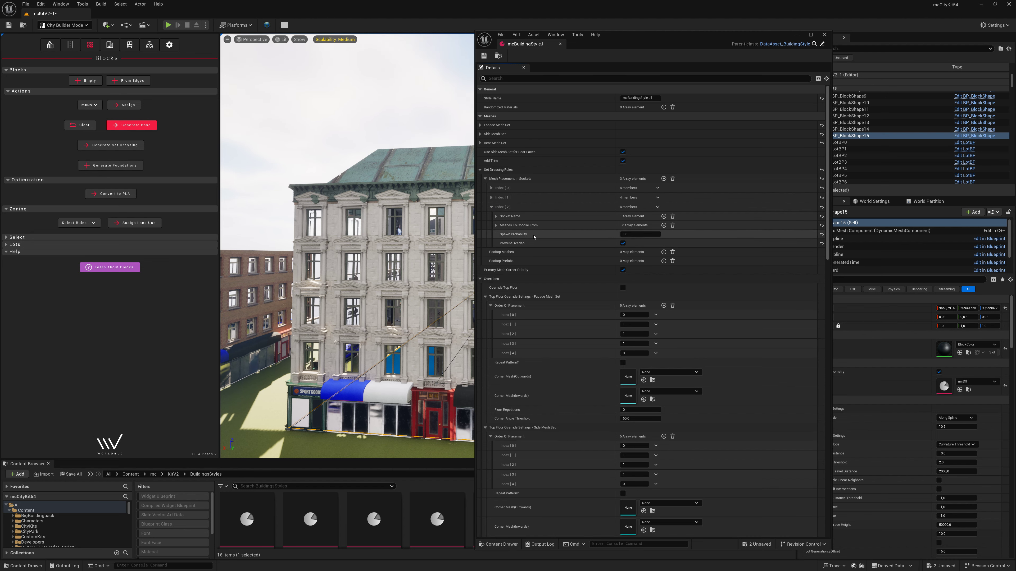
{"action": "left_click", "coordinate": [623, 244]}
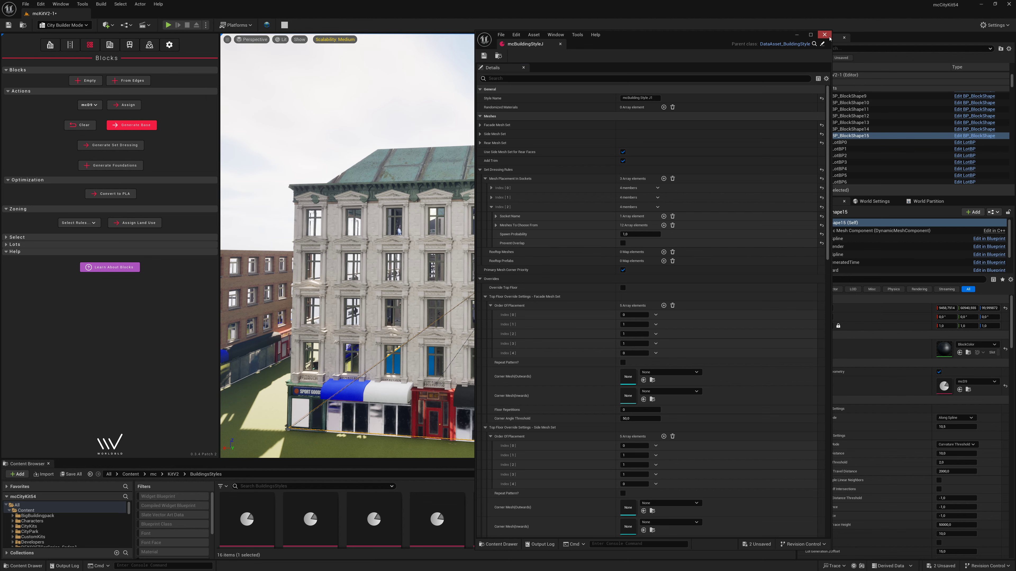
{"action": "left_click", "coordinate": [829, 37]}
{"action": "left_click", "coordinate": [131, 127]}
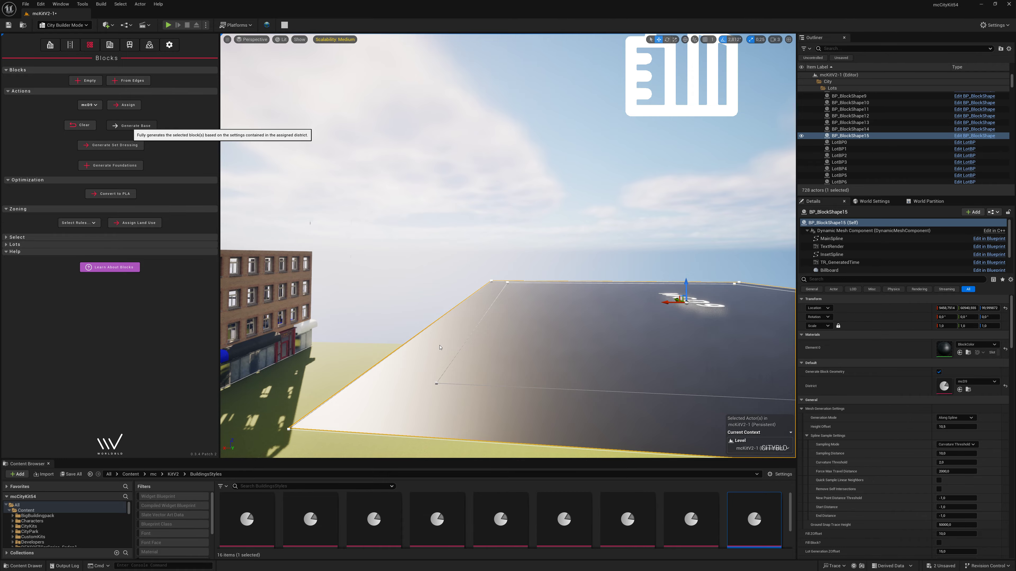
Step: Rebuild the block with Generate Base and fly the camera over the new rooftops
{"action": "left_click", "coordinate": [131, 125]}
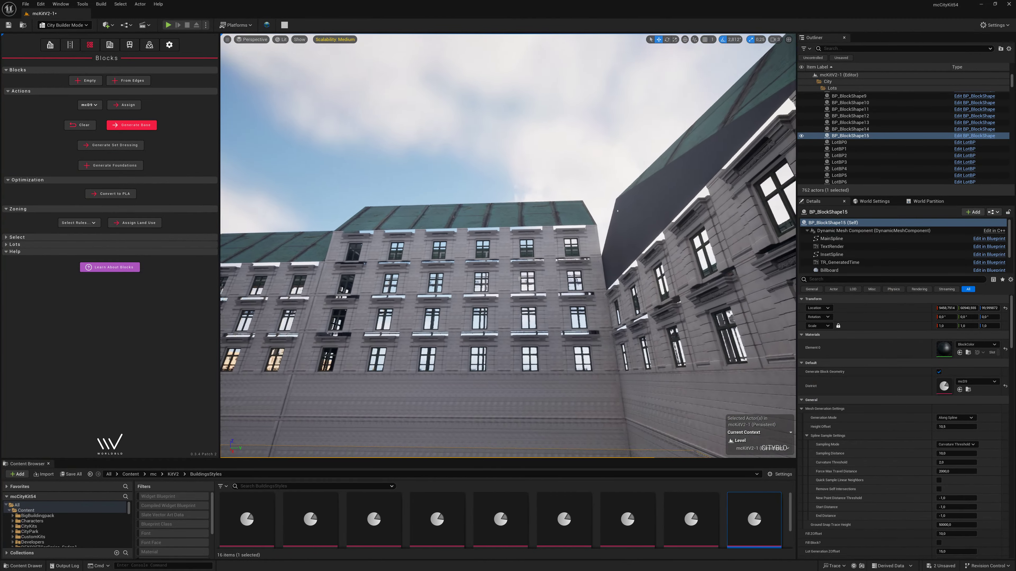
{"action": "right_click_drag", "start_coordinate": [618, 211], "coordinate": [0, 232]}
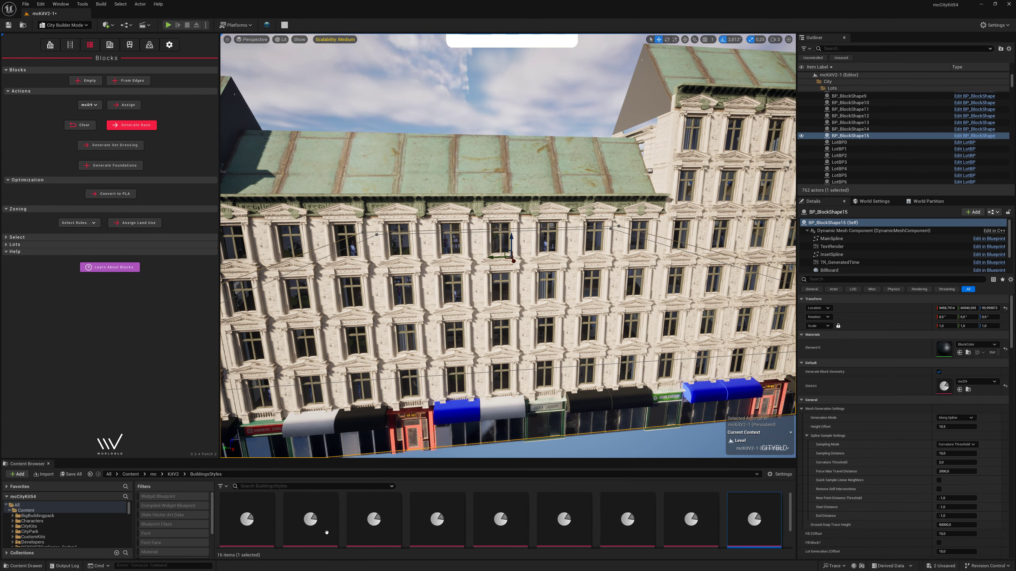
{"action": "scroll", "coordinate": [702, 497], "scroll_direction": "down", "scroll_amount": 1}
Step: Open mcBuildingStyleJ and expand the Side Mesh Set trim meshes down to Index [0]
{"action": "double_click", "coordinate": [702, 497]}
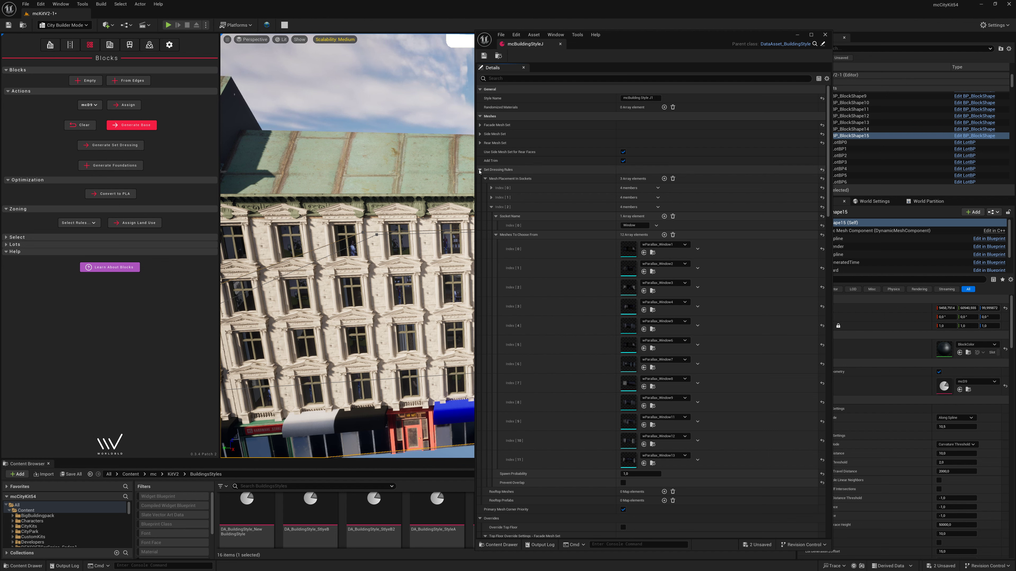
{"action": "left_click", "coordinate": [480, 169]}
{"action": "left_click", "coordinate": [480, 134]}
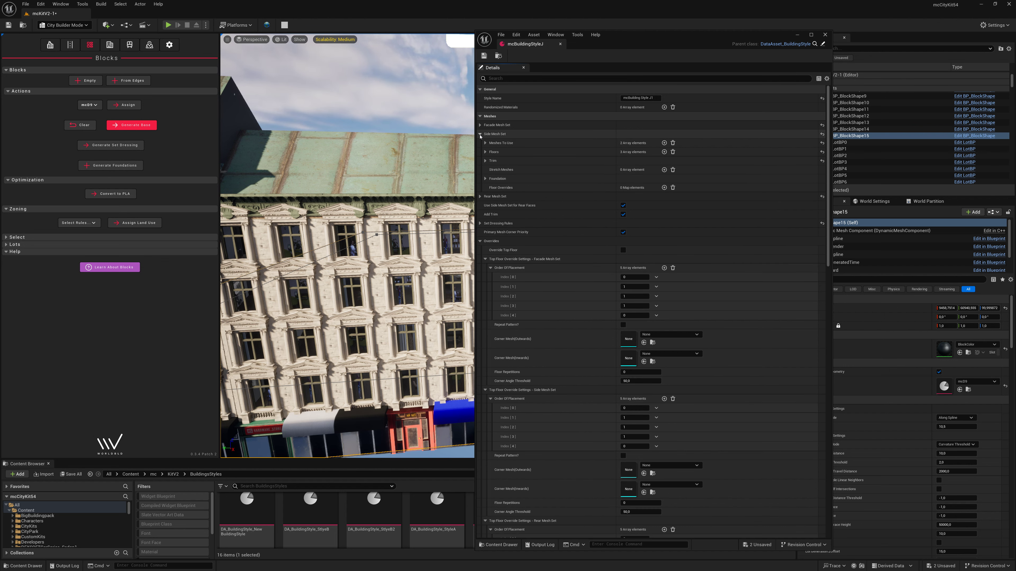
{"action": "left_click", "coordinate": [485, 160]}
{"action": "left_click", "coordinate": [490, 169]}
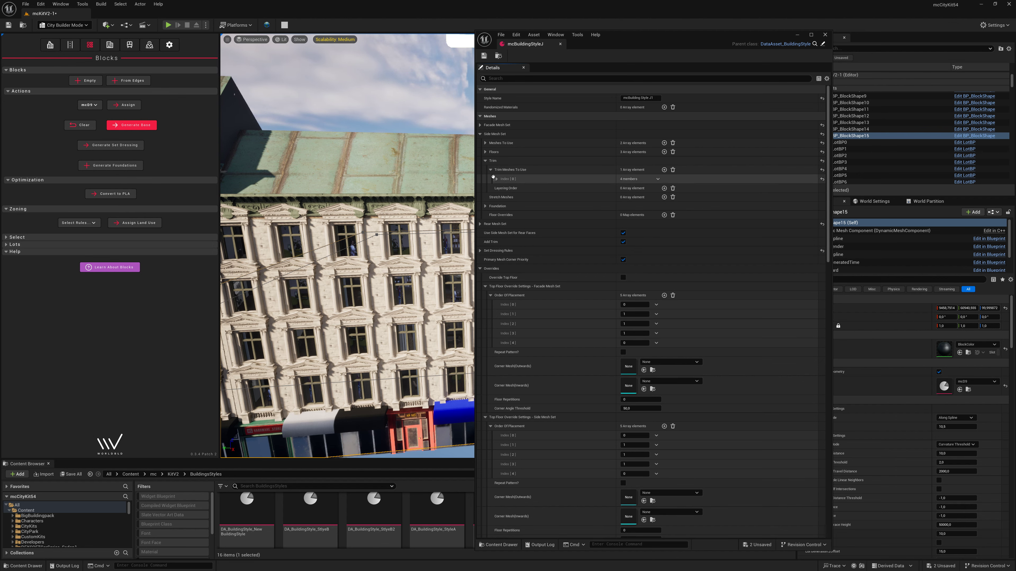
{"action": "left_click", "coordinate": [496, 179]}
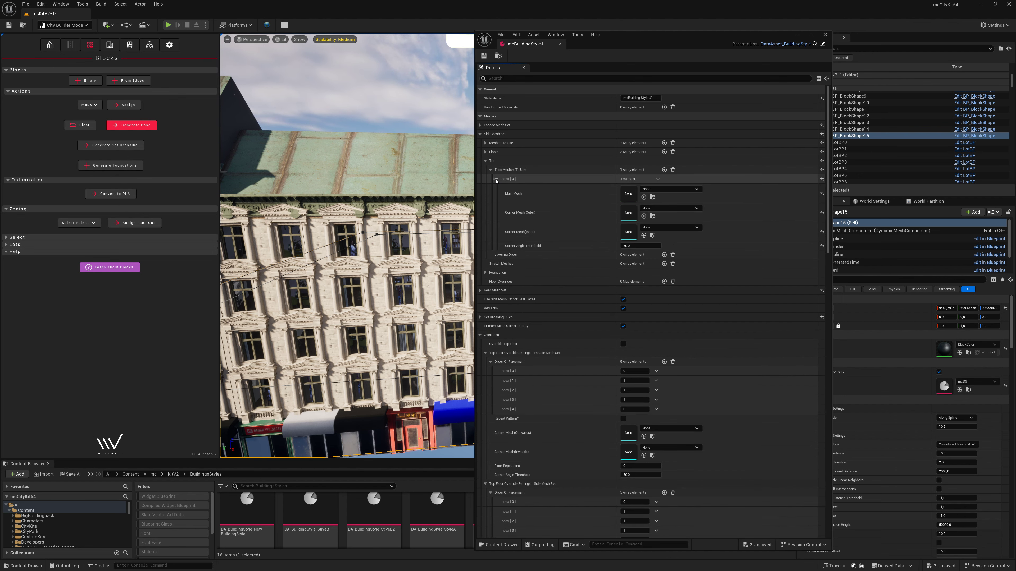
Step: Expand the Facade Mesh Set trim Index [0] and locate NYCDemo_BuildingType4_Trim1 in the assets
{"action": "left_click", "coordinate": [480, 125]}
{"action": "left_click", "coordinate": [485, 134]}
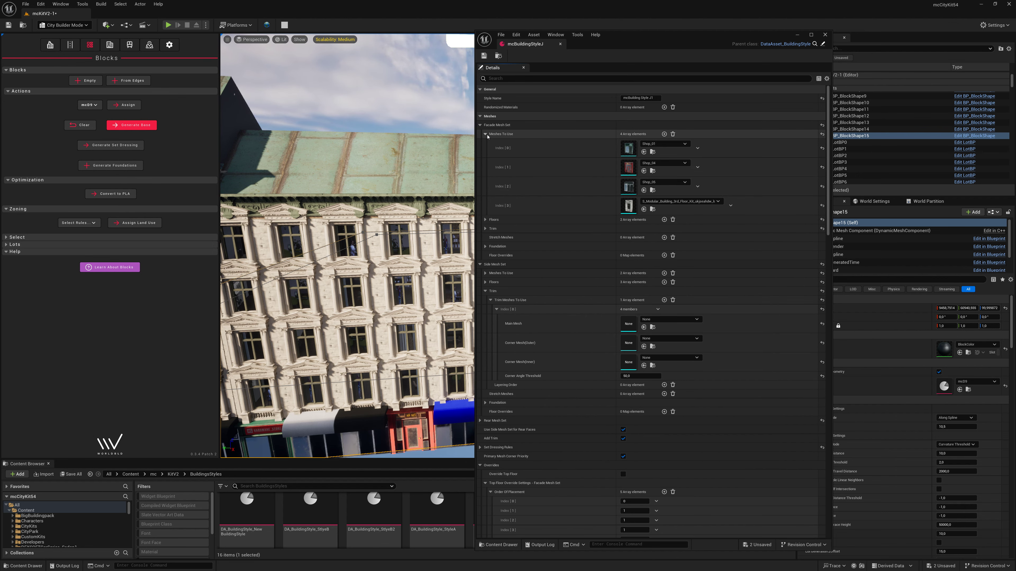
{"action": "left_click", "coordinate": [485, 229]}
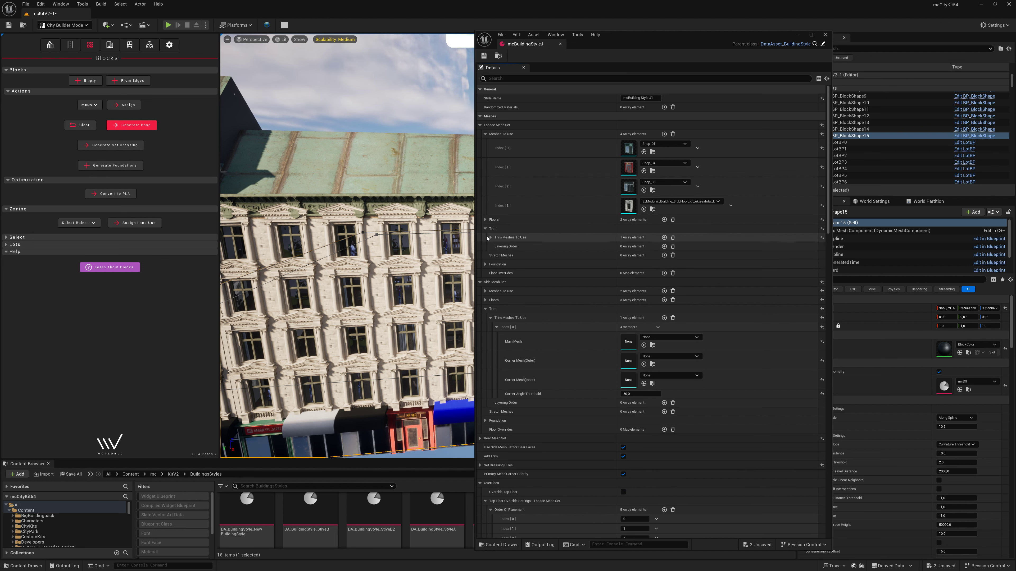
{"action": "left_click", "coordinate": [489, 238]}
{"action": "left_click", "coordinate": [497, 247]}
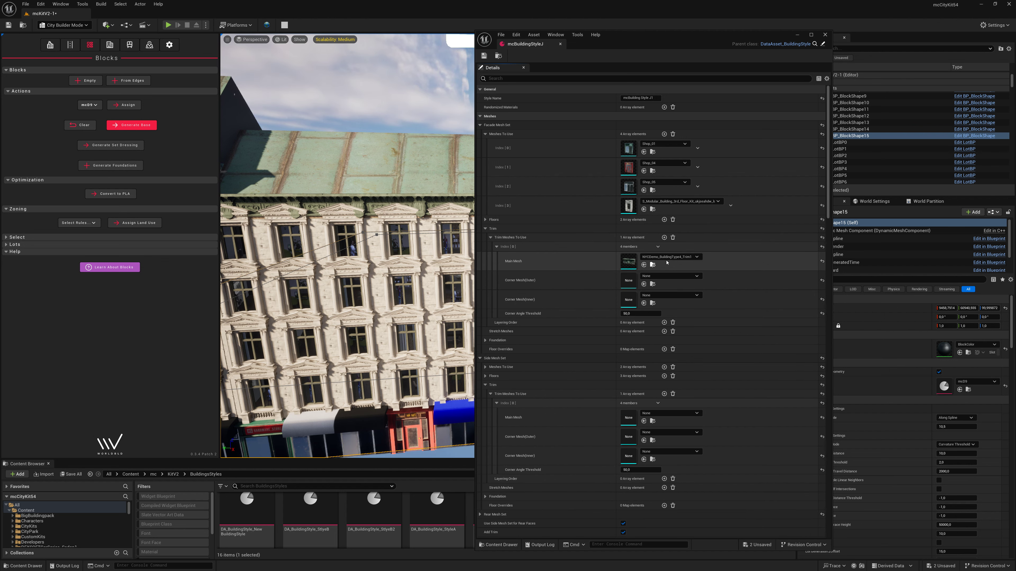
{"action": "left_click", "coordinate": [653, 265]}
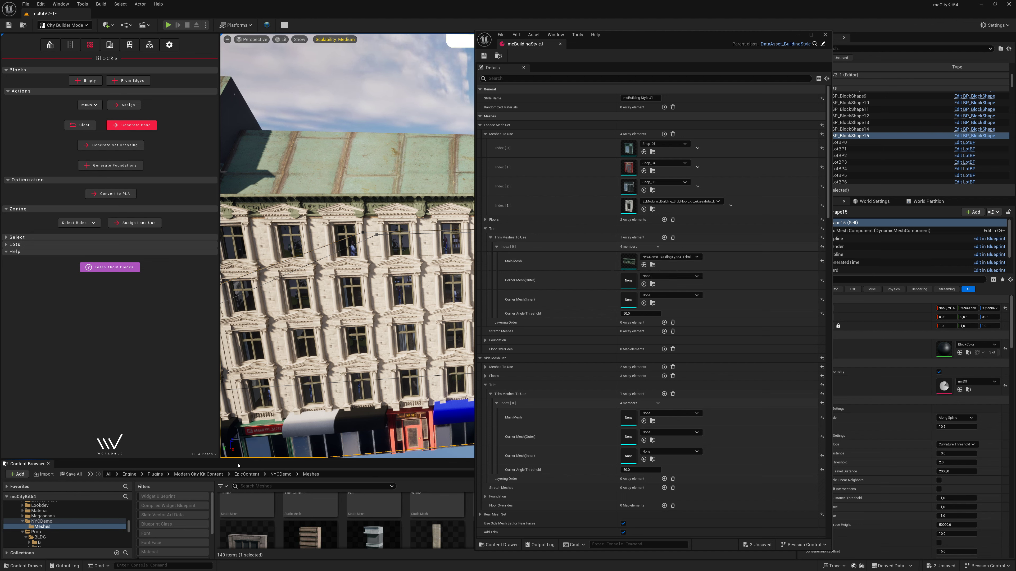
{"action": "scroll", "coordinate": [416, 529], "scroll_direction": "up", "scroll_amount": 3}
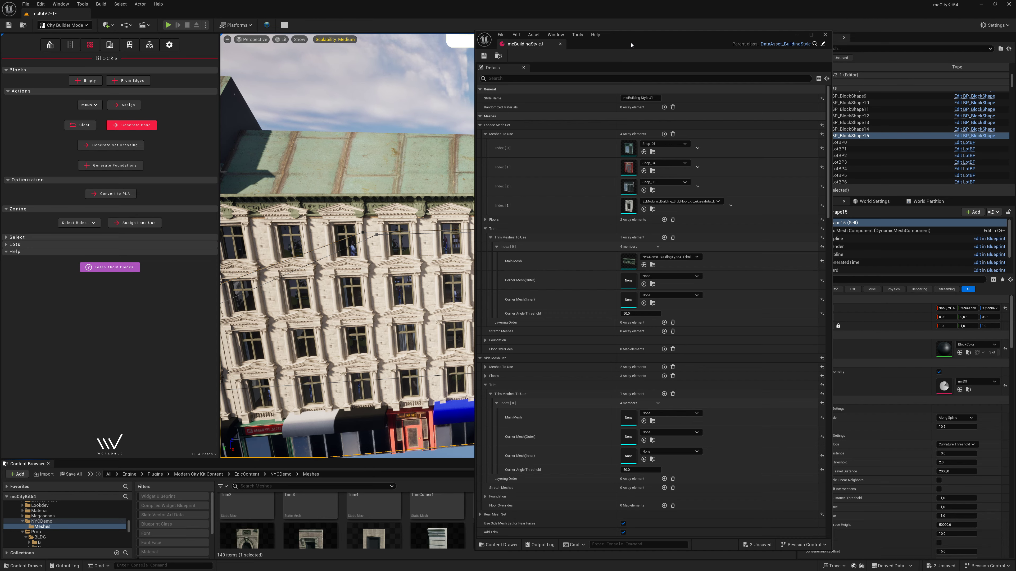
Step: Move the style editor aside, locate the front trim mesh and copy the facade trim entry
{"action": "left_click_drag", "start_coordinate": [631, 44], "coordinate": [817, 57]}
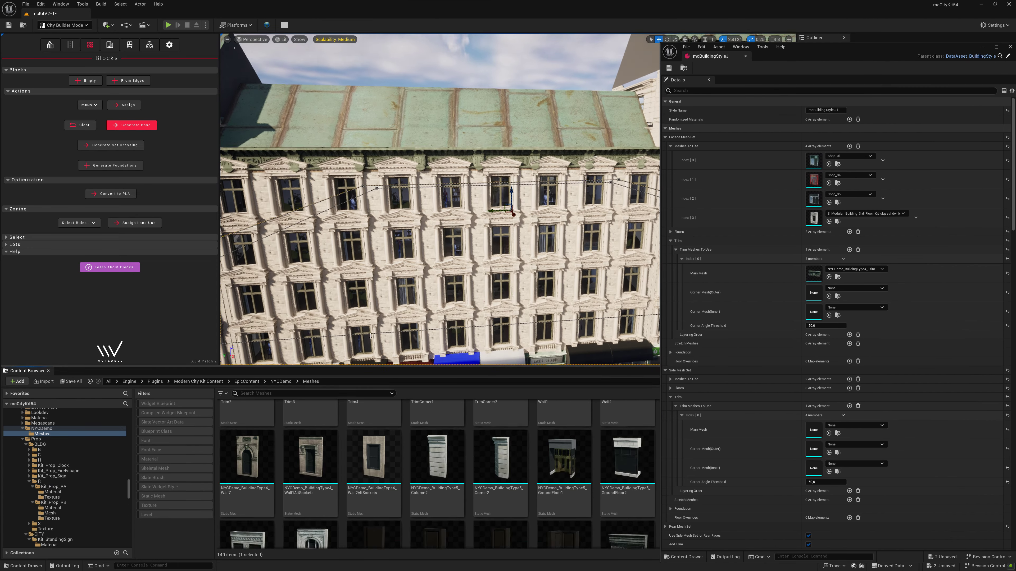
{"action": "left_click_drag", "start_coordinate": [358, 459], "coordinate": [358, 290]}
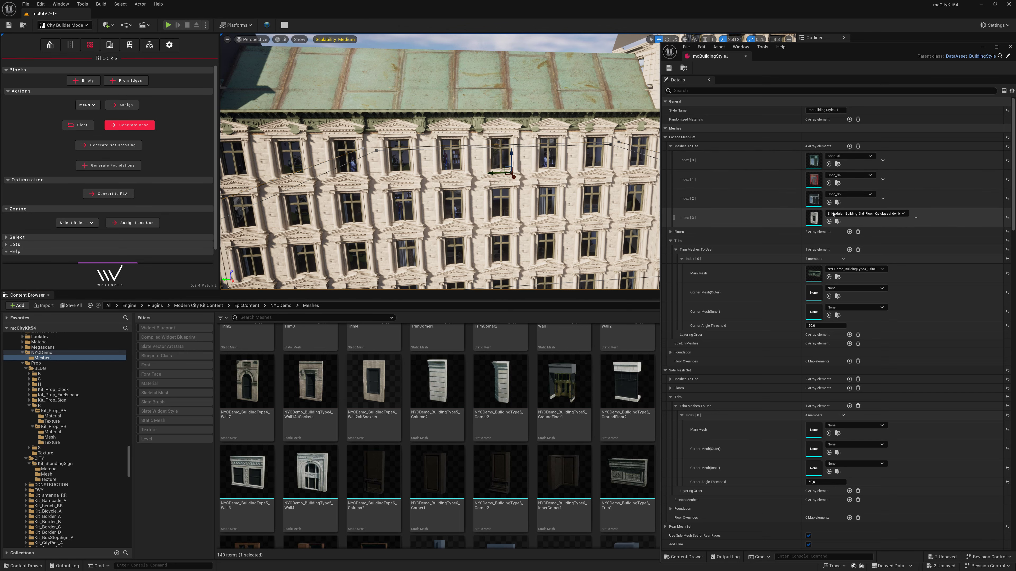
{"action": "left_click", "coordinate": [837, 278]}
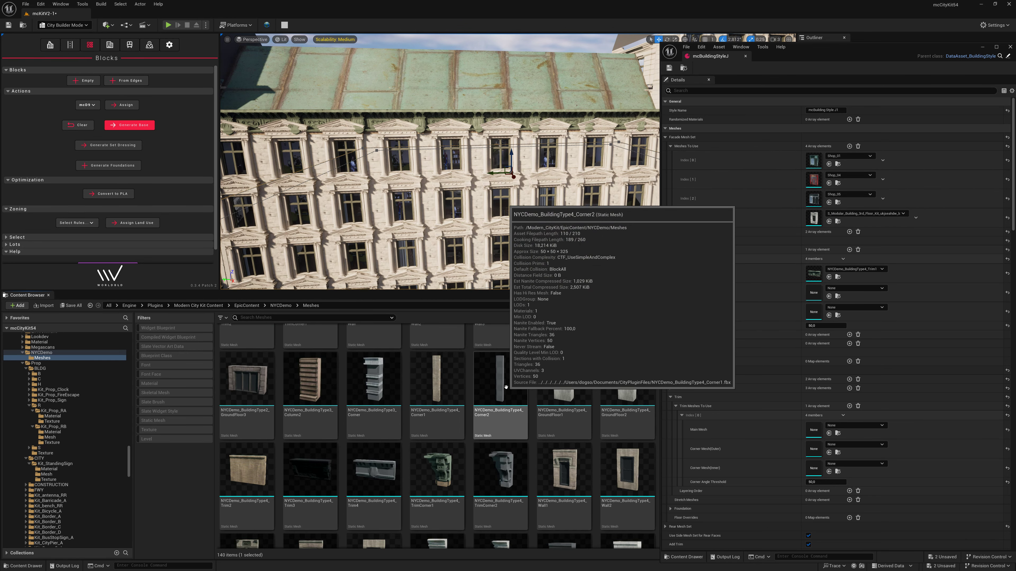
{"action": "scroll", "coordinate": [350, 495], "scroll_direction": "down", "scroll_amount": 3}
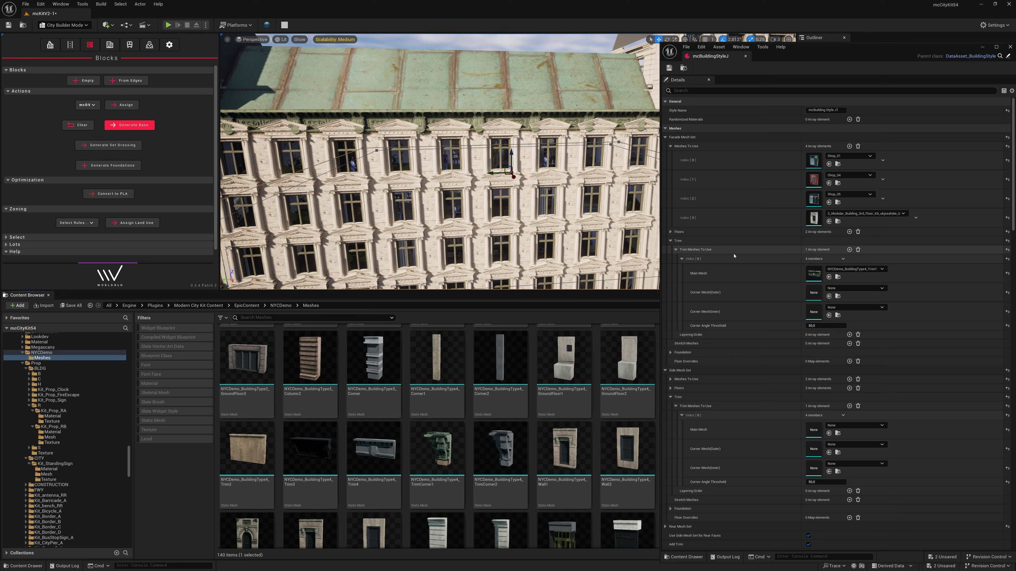
{"action": "right_click", "coordinate": [734, 262]}
{"action": "left_click", "coordinate": [752, 297]}
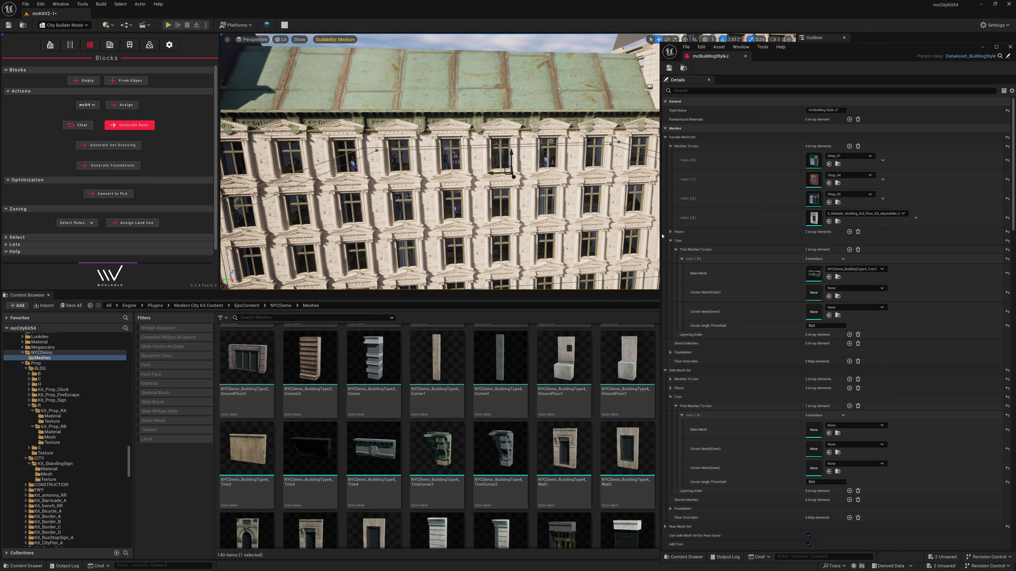
Step: Paste the BuildingType4 trim entry into the Side Mesh Set trim slot
{"action": "left_click", "coordinate": [670, 241]}
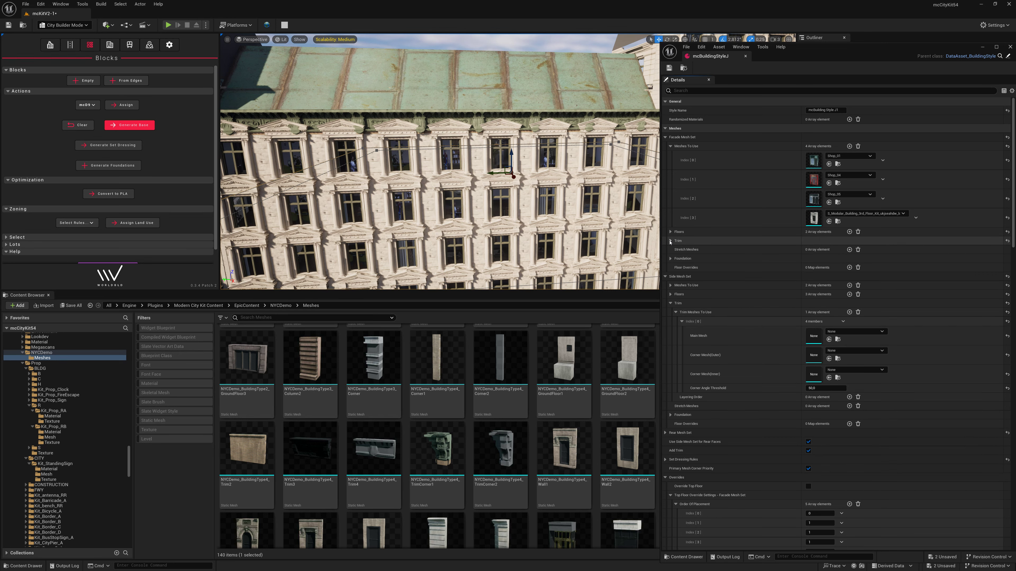
{"action": "right_click", "coordinate": [714, 307]}
{"action": "left_click", "coordinate": [734, 347]}
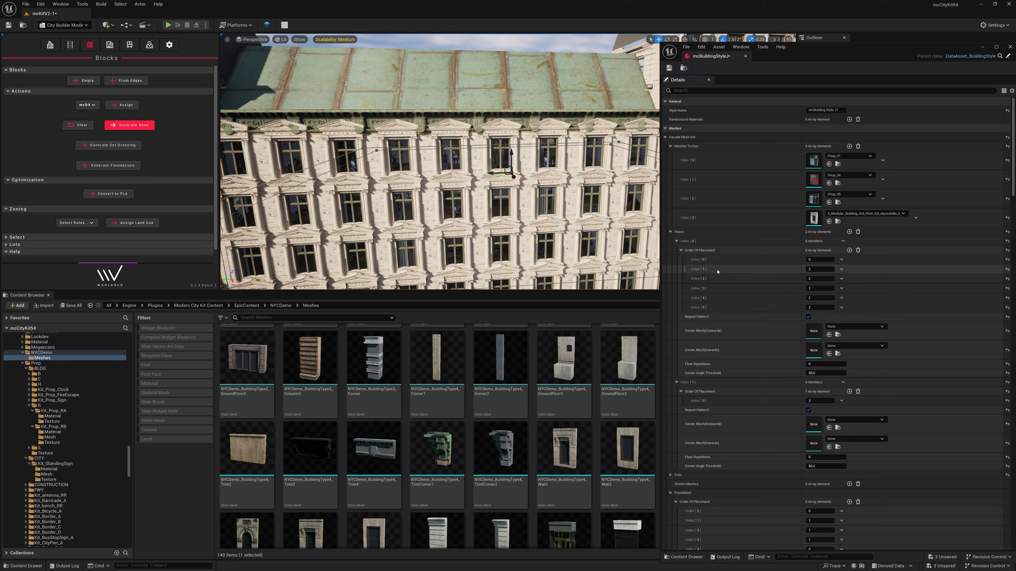
{"action": "left_click", "coordinate": [665, 136]}
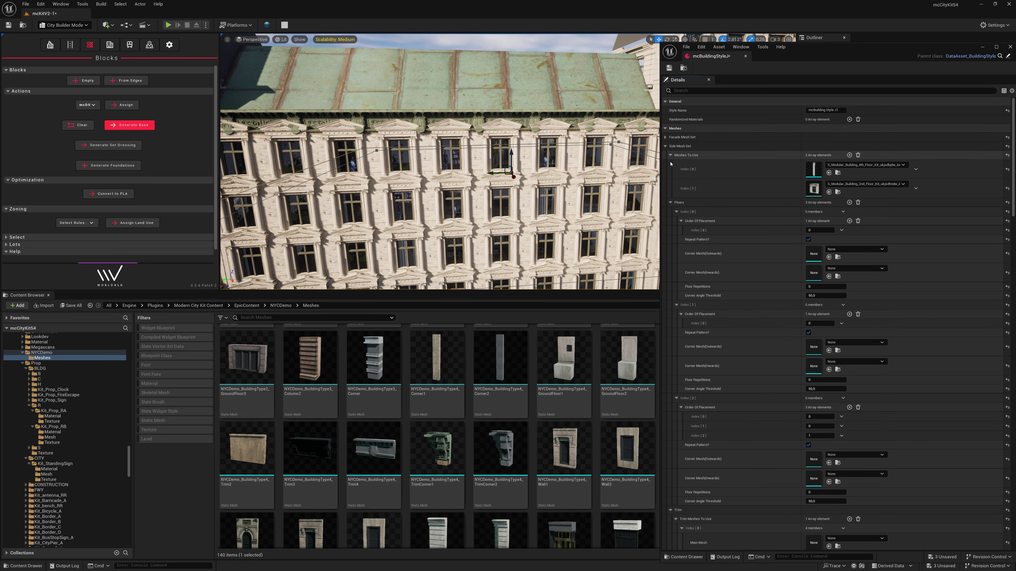
{"action": "left_click", "coordinate": [670, 202]}
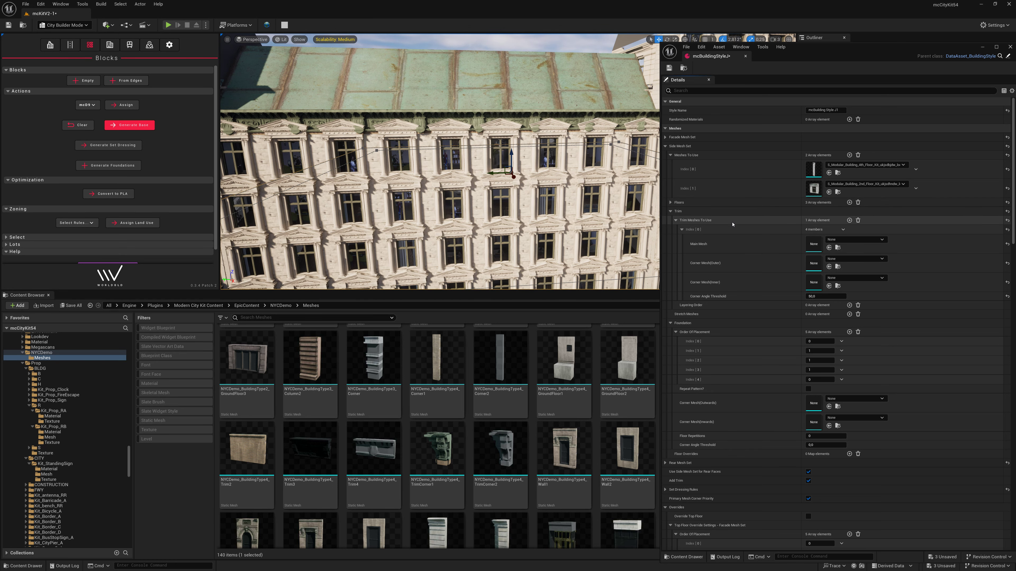
{"action": "right_click", "coordinate": [729, 231]}
{"action": "left_click", "coordinate": [760, 273]}
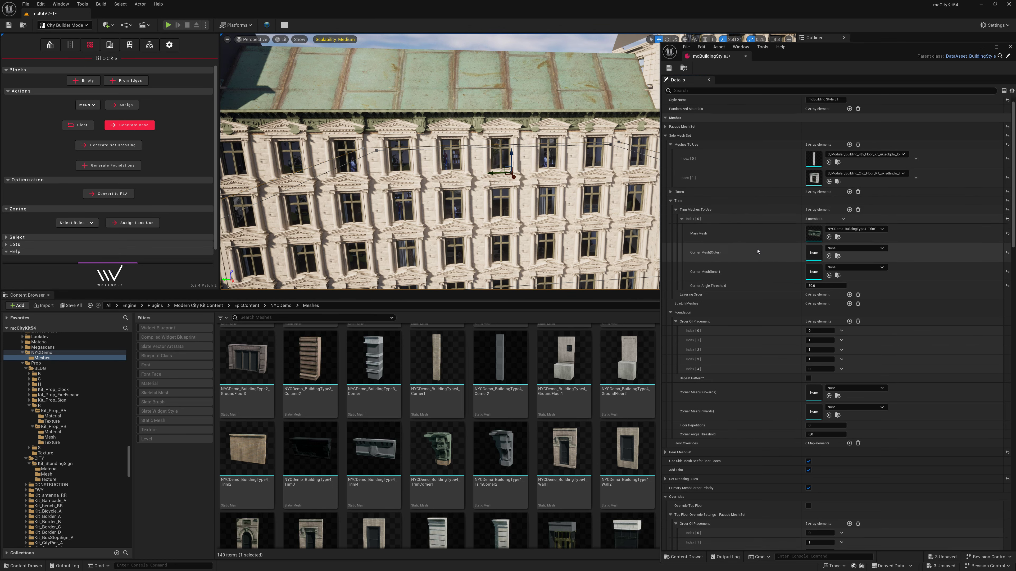
Step: Expand the Rear Mesh Set trim meshes and paste the copied trim entry there
{"action": "scroll", "coordinate": [712, 268], "scroll_direction": "down", "scroll_amount": 5}
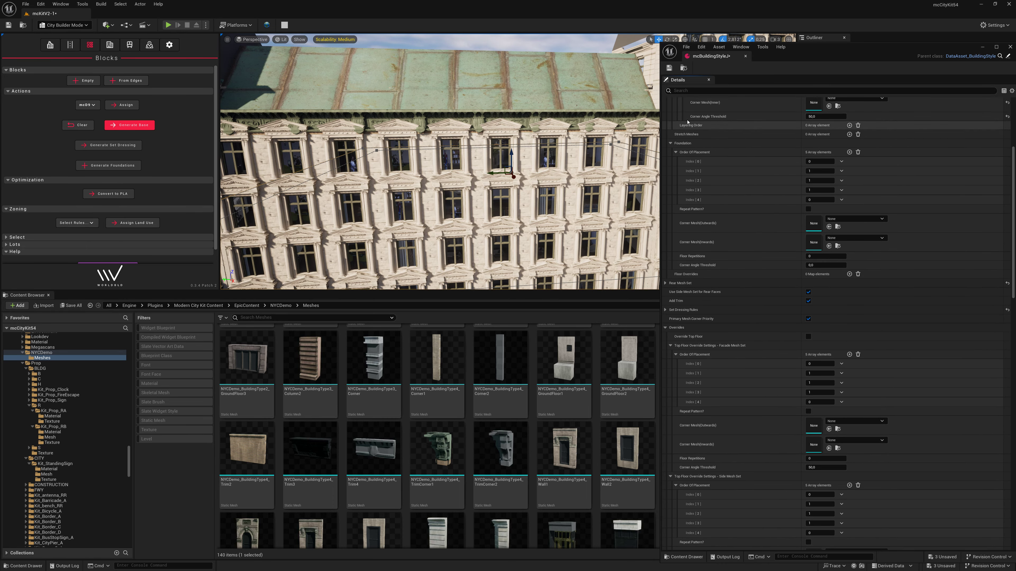
{"action": "left_click", "coordinate": [666, 283]}
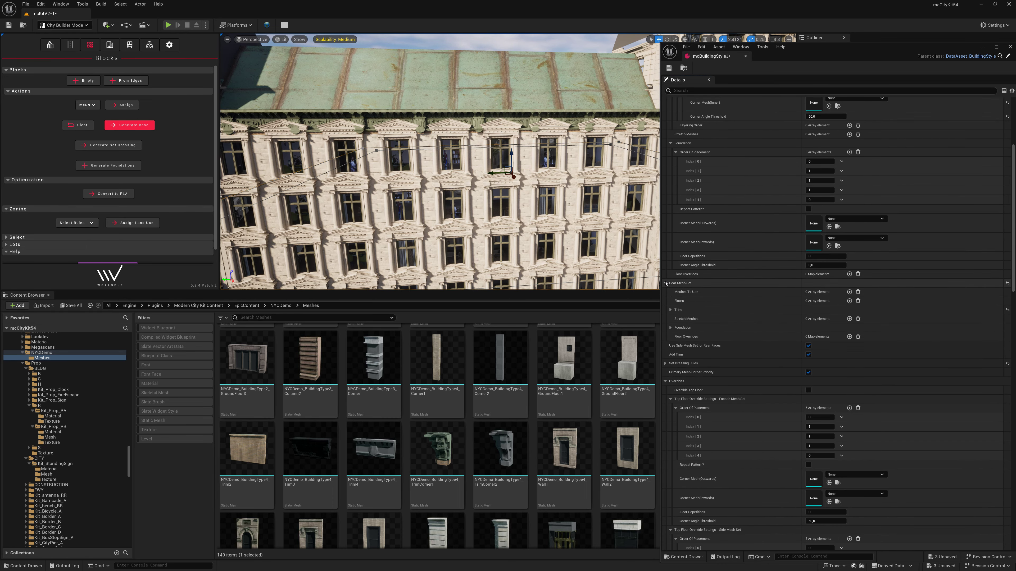
{"action": "left_click", "coordinate": [671, 310]}
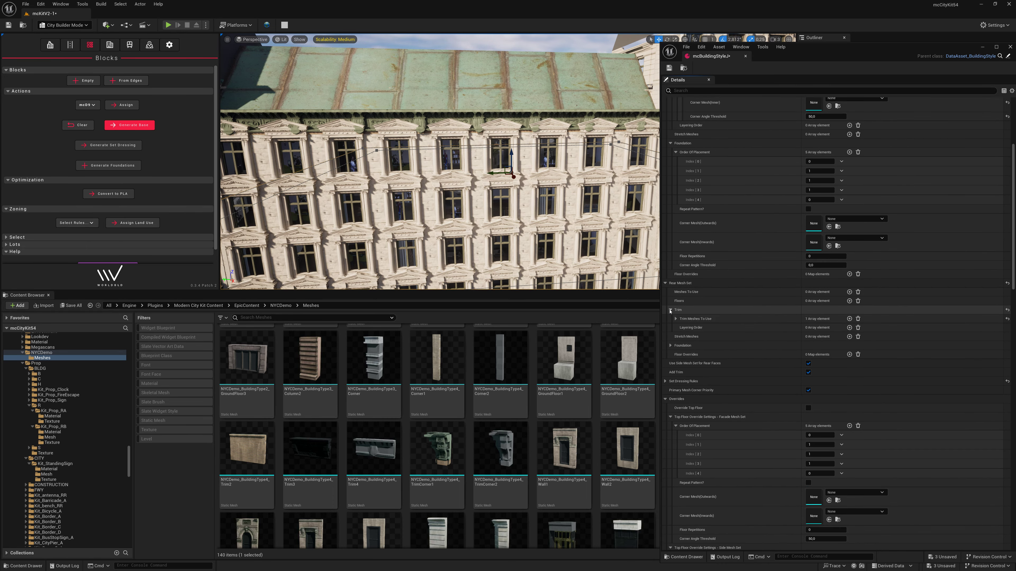
{"action": "left_click", "coordinate": [699, 320]}
{"action": "right_click", "coordinate": [713, 330]}
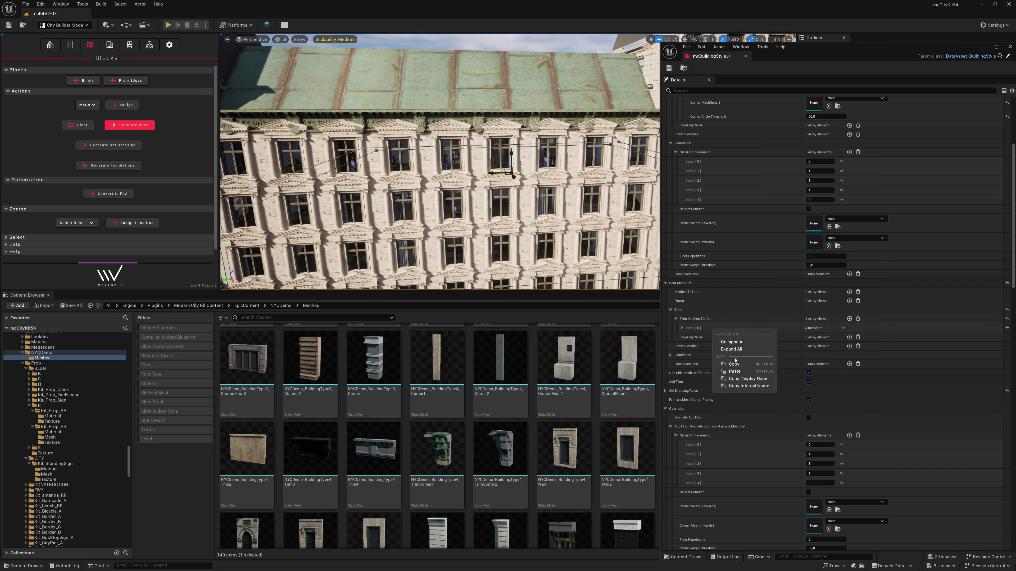
{"action": "left_click", "coordinate": [735, 372]}
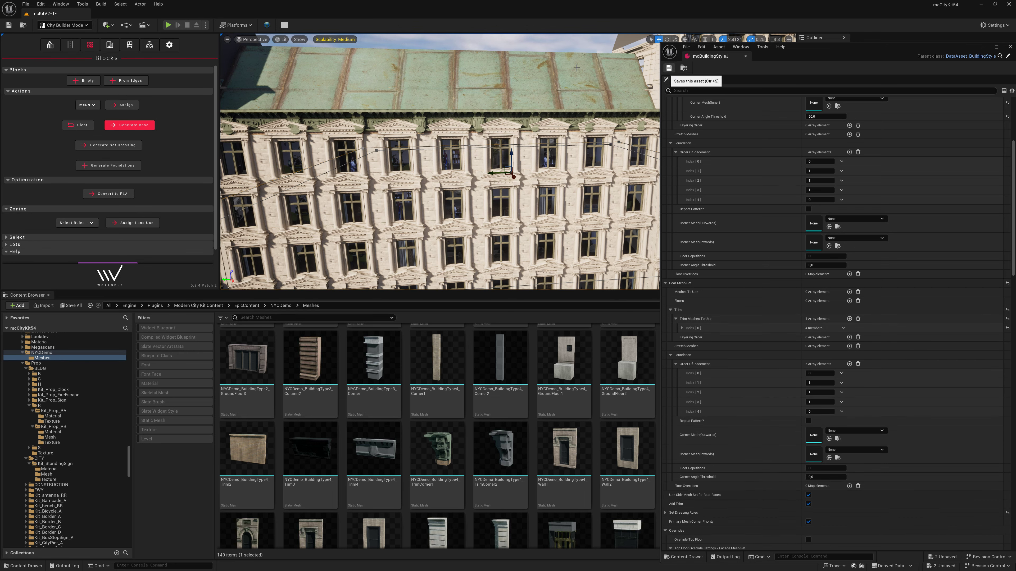
Step: Clear the MCD9 block and regenerate its building with the updated style
{"action": "left_click", "coordinate": [73, 125]}
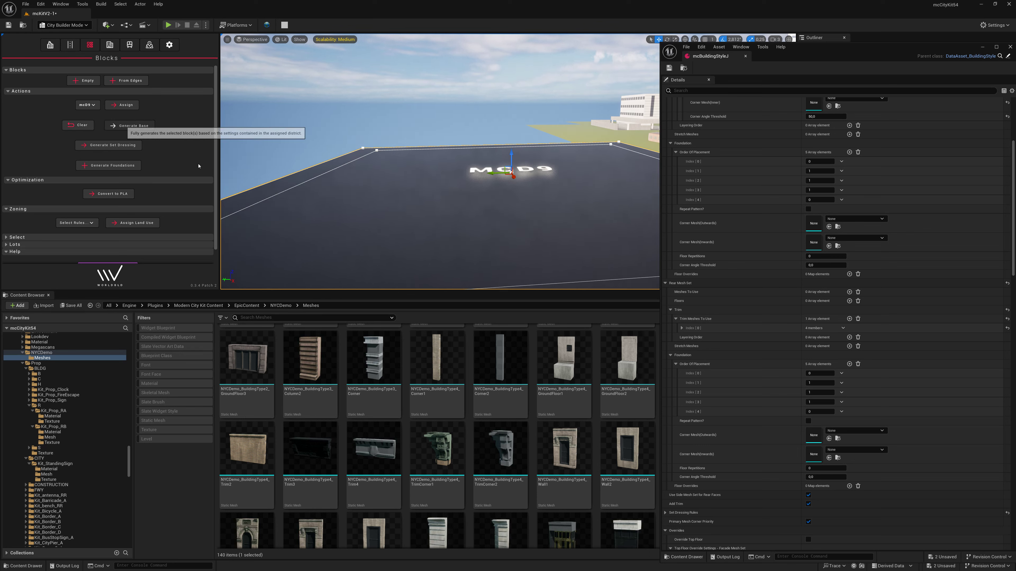
{"action": "left_click", "coordinate": [129, 126]}
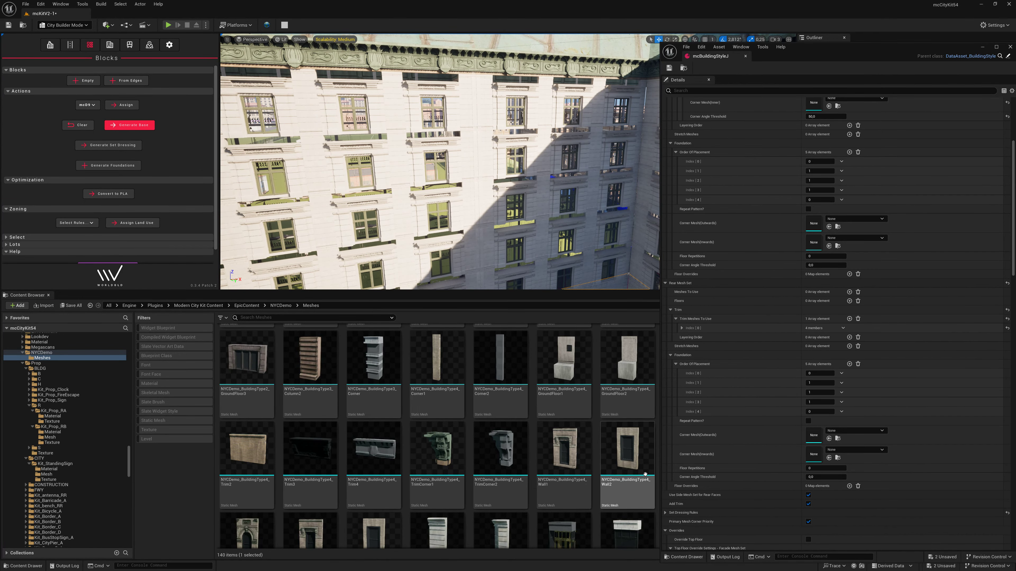
{"action": "scroll", "coordinate": [744, 210], "scroll_direction": "up", "scroll_amount": 2}
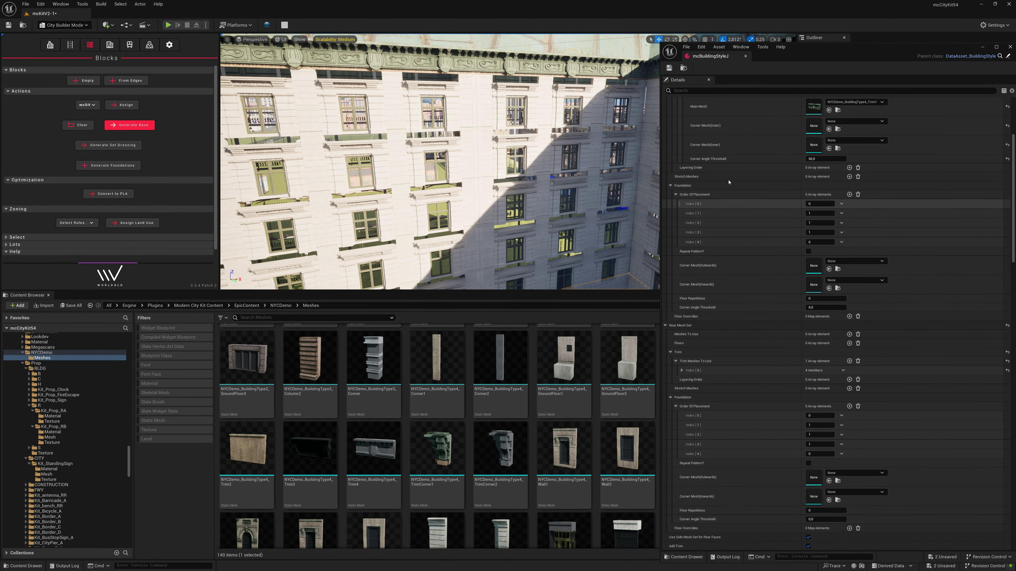
{"action": "scroll", "coordinate": [729, 182], "scroll_direction": "up", "scroll_amount": 3}
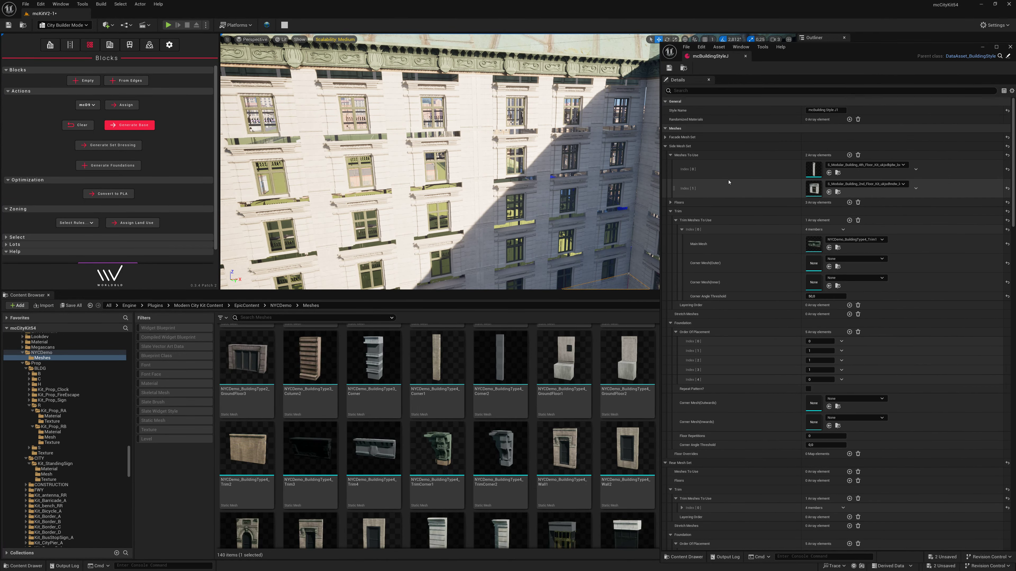
Step: Drop the third-floor Var1 mesh onto the style's slots, review the block, and close mcBuildingStyleJ
{"action": "left_click", "coordinate": [837, 192]}
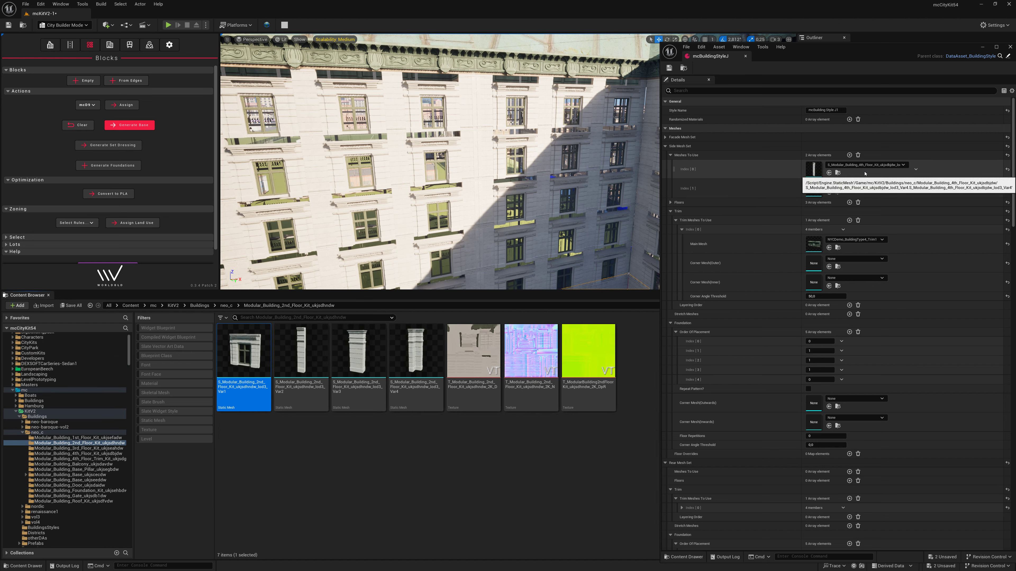
{"action": "left_click", "coordinate": [86, 449]}
{"action": "mouse_move", "coordinate": [301, 353]}
{"action": "left_mouse_down"}
{"action": "mouse_move", "coordinate": [755, 247]}
{"action": "mouse_move", "coordinate": [855, 188]}
{"action": "left_mouse_up"}
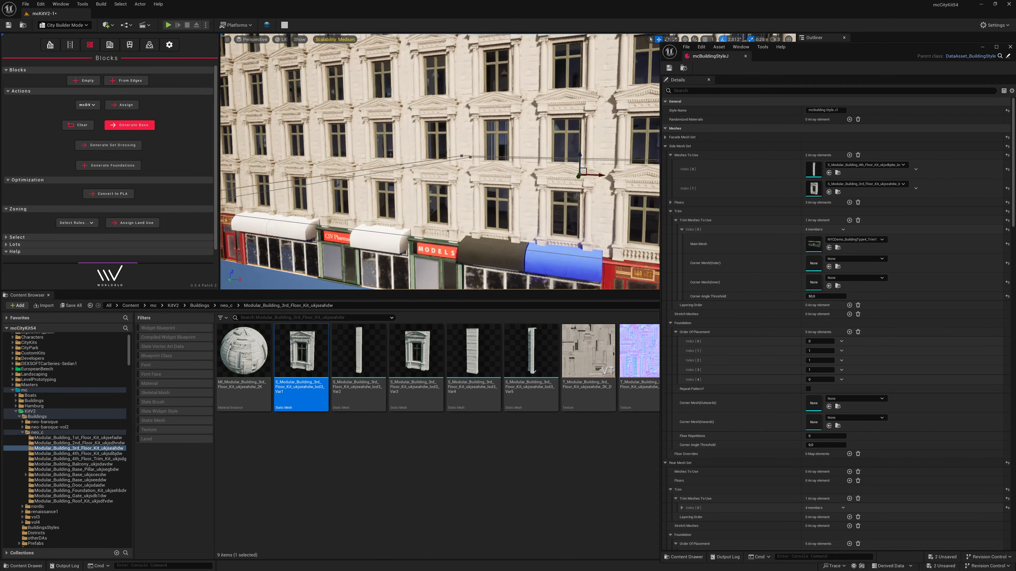
{"action": "right_click_drag", "start_coordinate": [440, 160], "coordinate": [440, 160]}
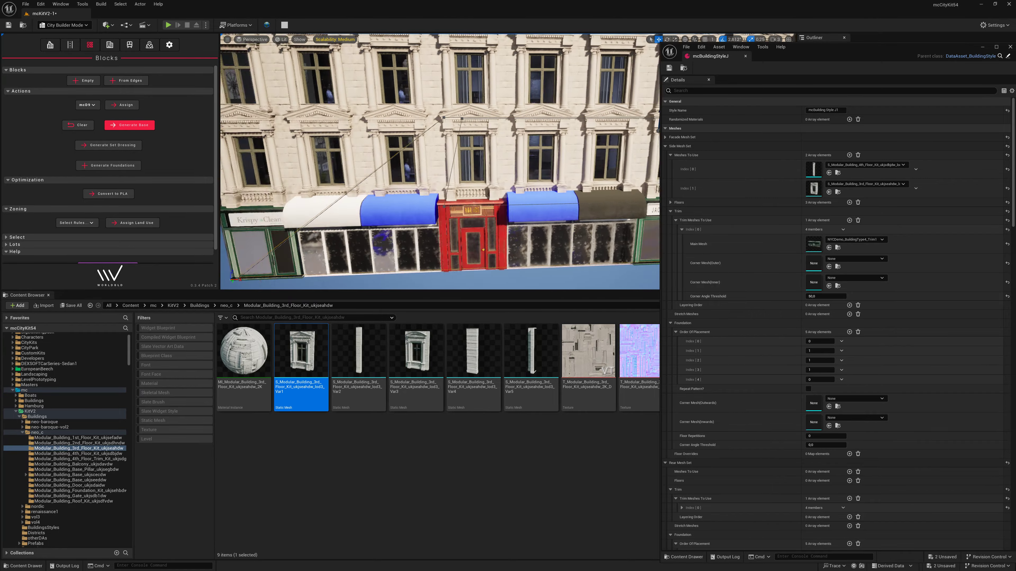
{"action": "right_click_drag", "start_coordinate": [510, 101], "coordinate": [510, 101]}
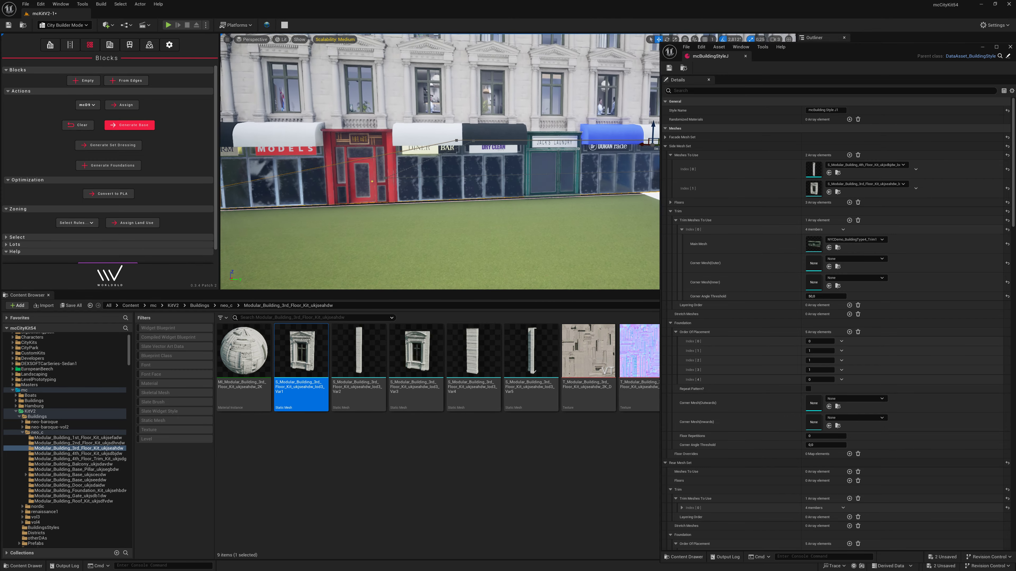
{"action": "left_click", "coordinate": [1008, 47]}
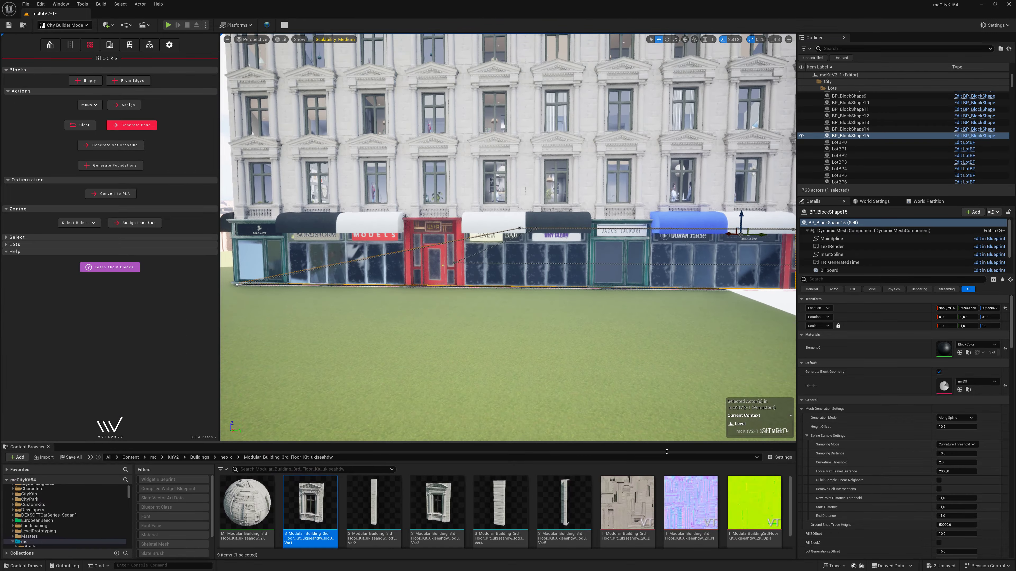
Step: Enlarge the viewport and start Play From Here on the lawn facing the block's shopfronts
{"action": "left_click_drag", "start_coordinate": [687, 291], "coordinate": [687, 466]}
{"action": "right_click", "coordinate": [520, 443]}
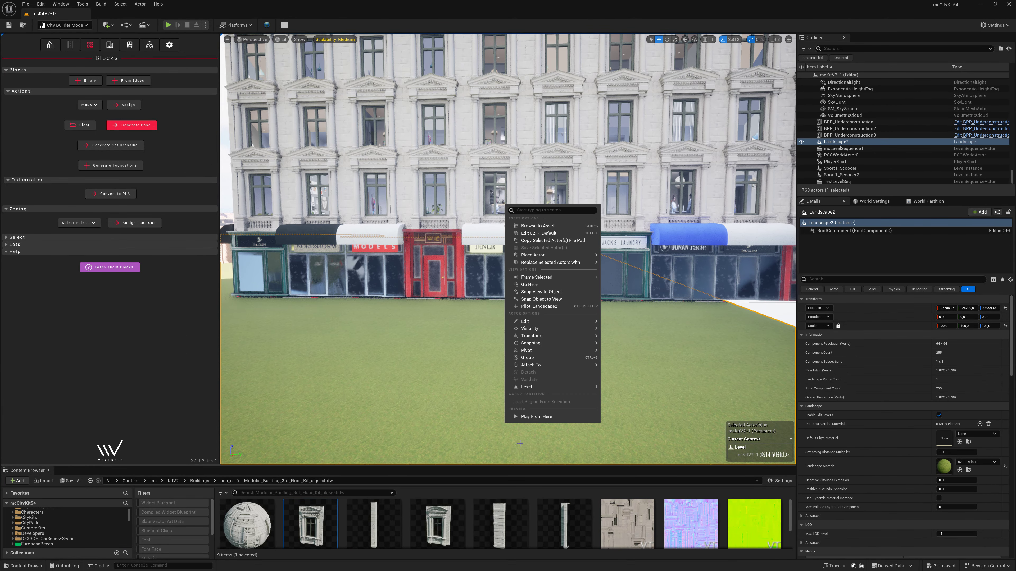
{"action": "left_click", "coordinate": [537, 422]}
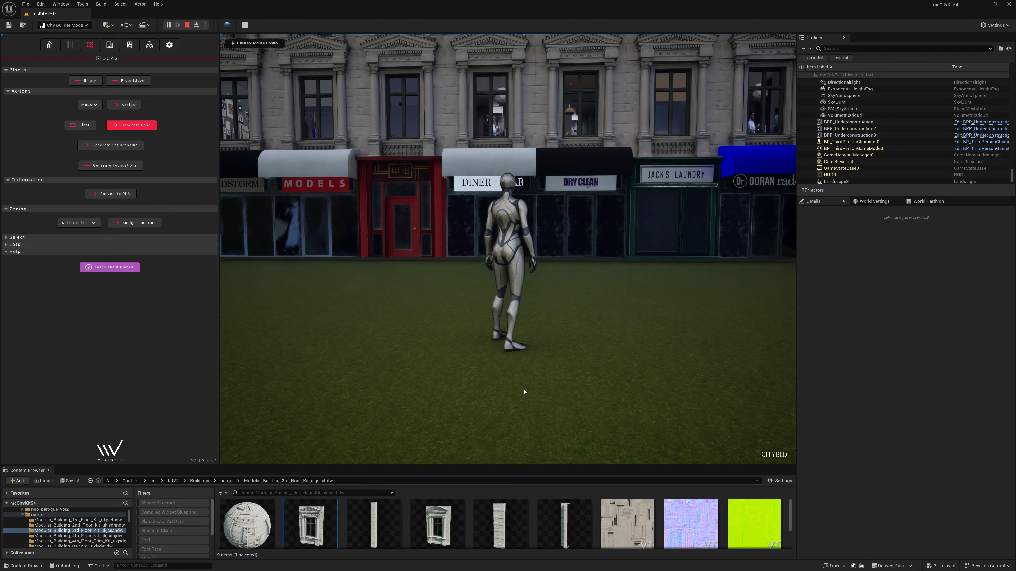
Step: Run the character forward and left along the baroque shopfronts, then stop the play session
{"action": "left_click", "coordinate": [524, 392]}
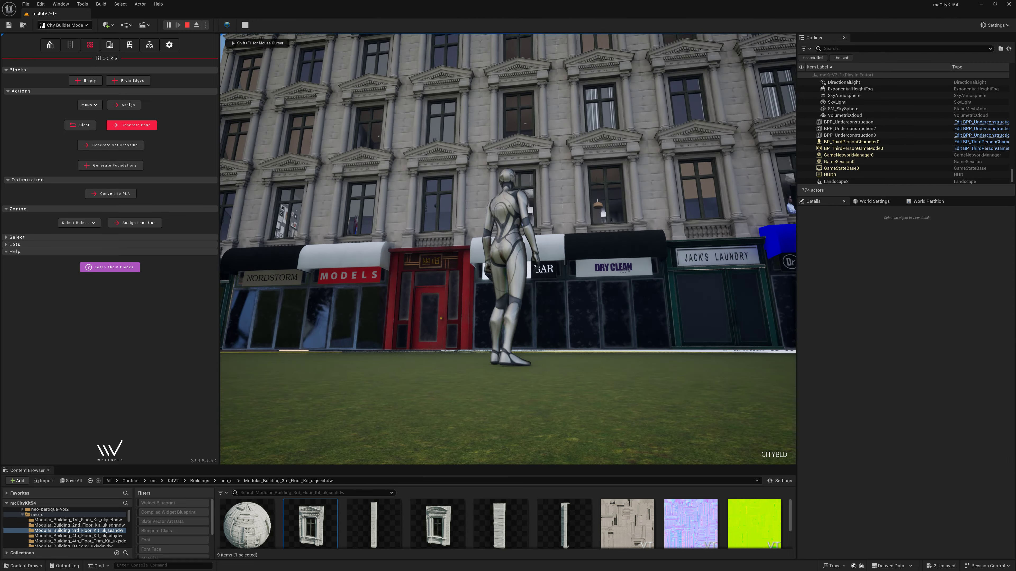
{"action": "key", "text": "w"}
{"action": "key", "text": "a"}
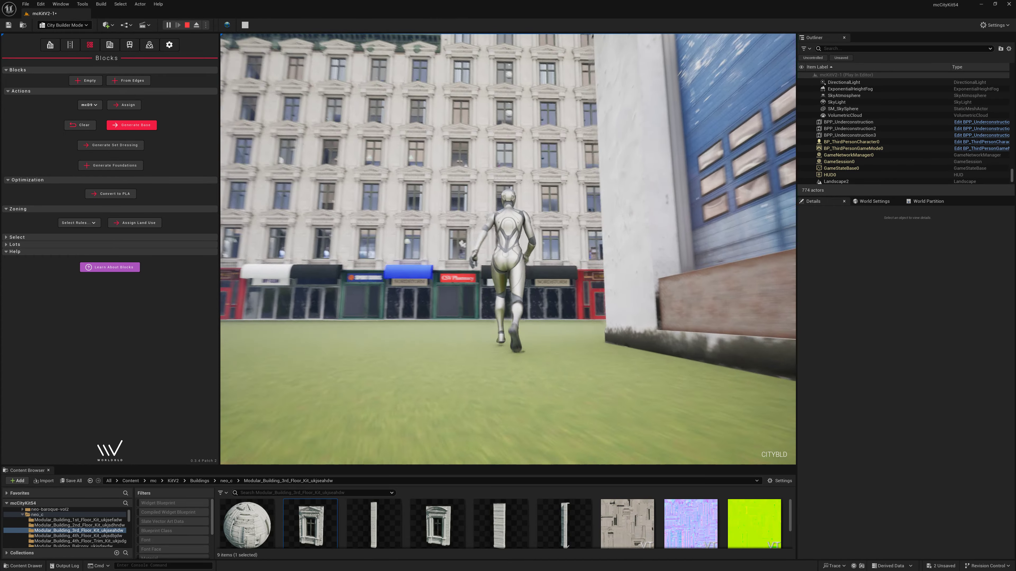
{"action": "key", "text": "Escape"}
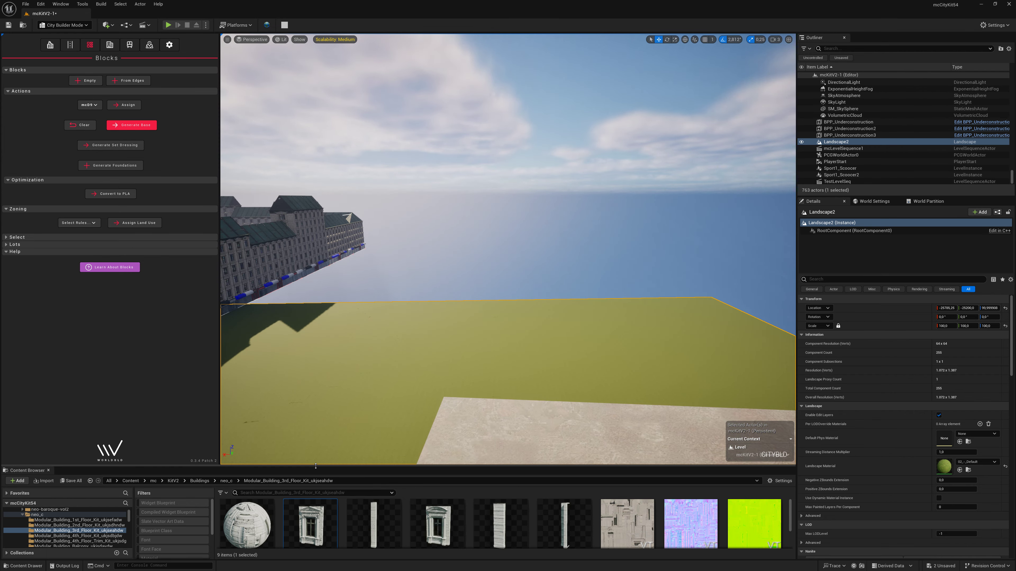
Step: In the KitV2 Districts folder, duplicate the mcD9 data asset as mcD10
{"action": "left_click_drag", "start_coordinate": [316, 466], "coordinate": [316, 315]}
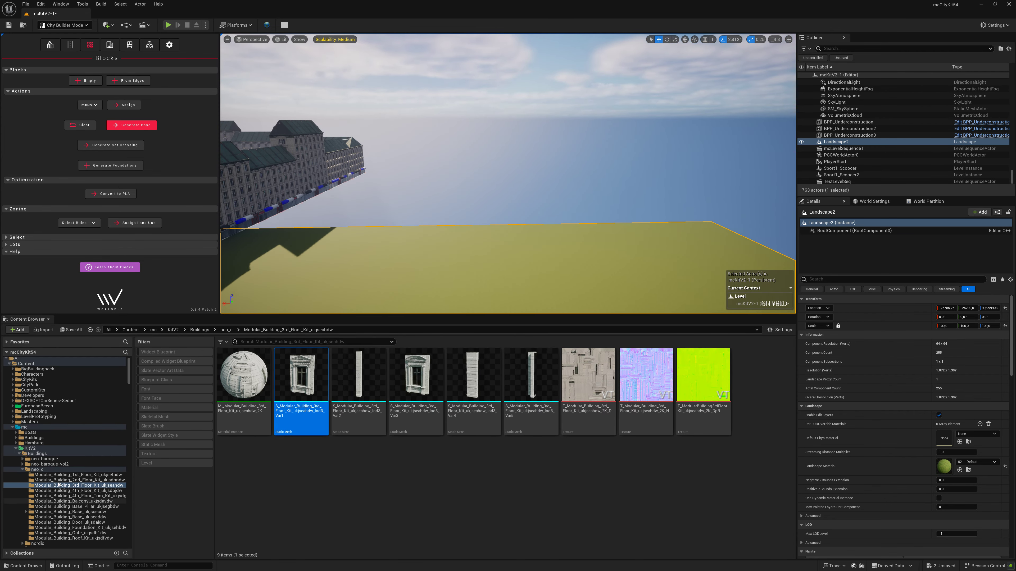
{"action": "left_click", "coordinate": [15, 451]}
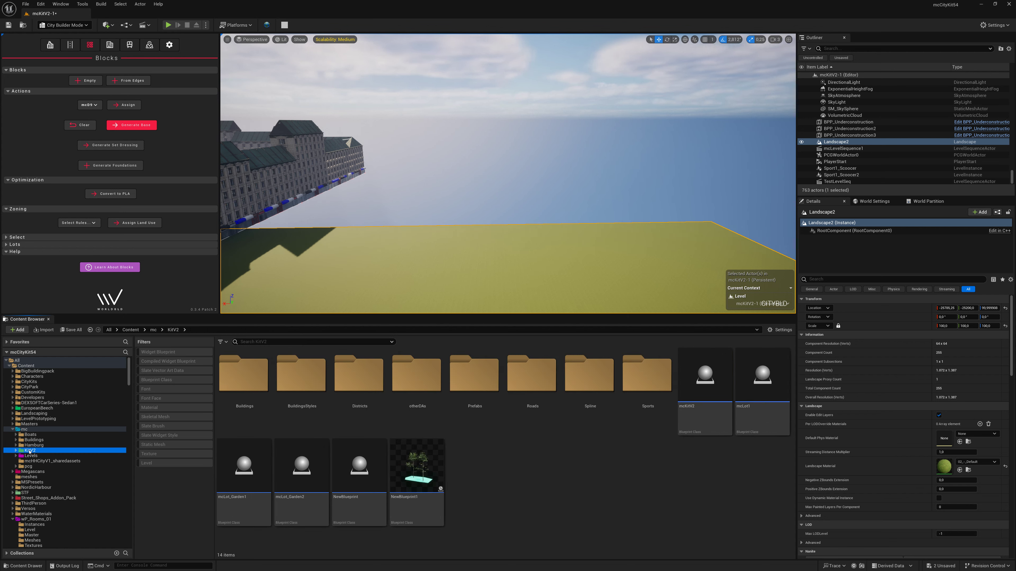
{"action": "left_click", "coordinate": [18, 453]}
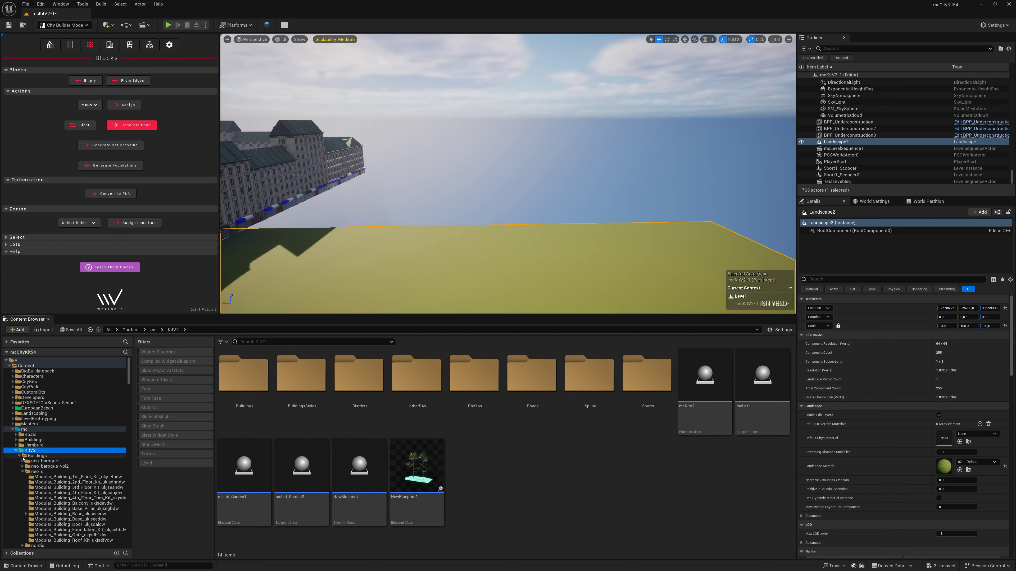
{"action": "left_click", "coordinate": [20, 457]}
{"action": "left_click", "coordinate": [21, 483]}
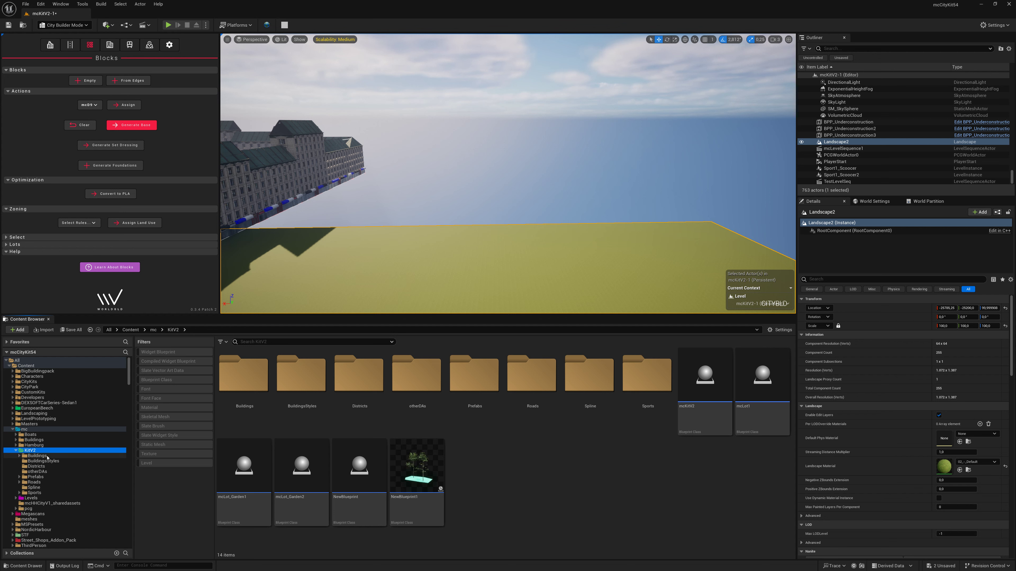
{"action": "left_click", "coordinate": [44, 468]}
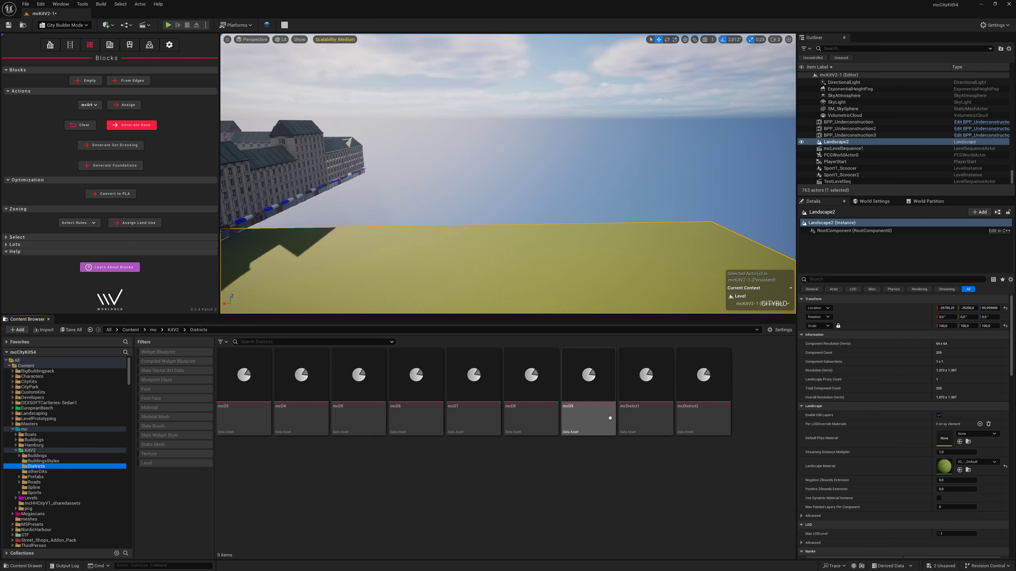
{"action": "right_click", "coordinate": [594, 421]}
{"action": "left_click", "coordinate": [624, 303]}
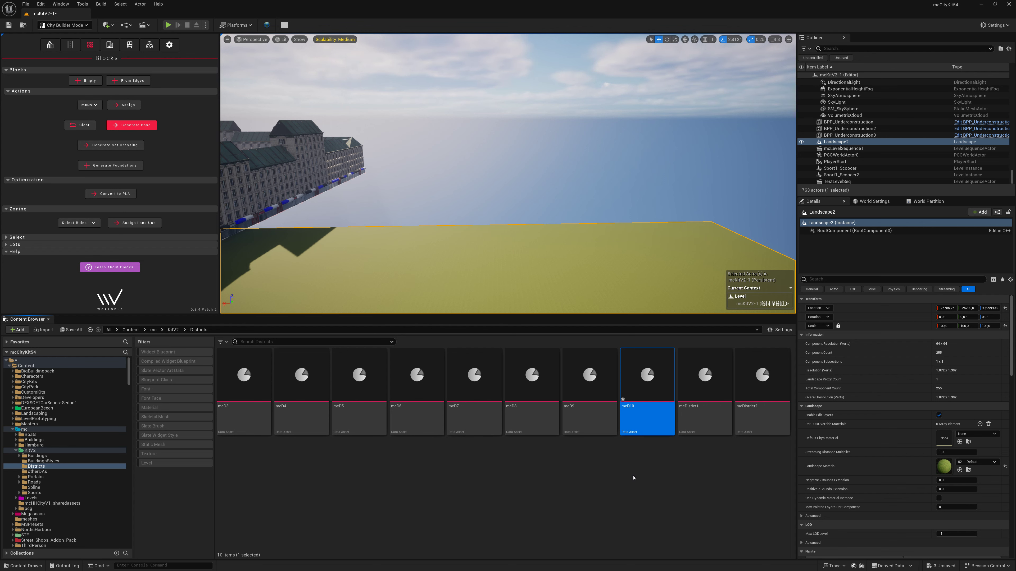
Step: Open mcD10 and add a third lot zoning entry using mcLanduseSytleE
{"action": "double_click", "coordinate": [643, 385]}
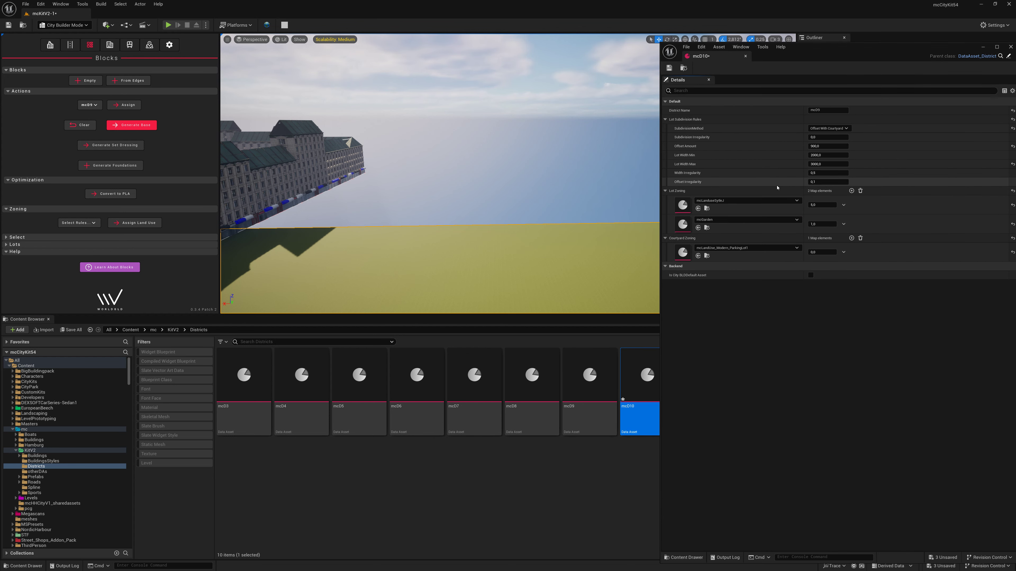
{"action": "left_click", "coordinate": [833, 110]}
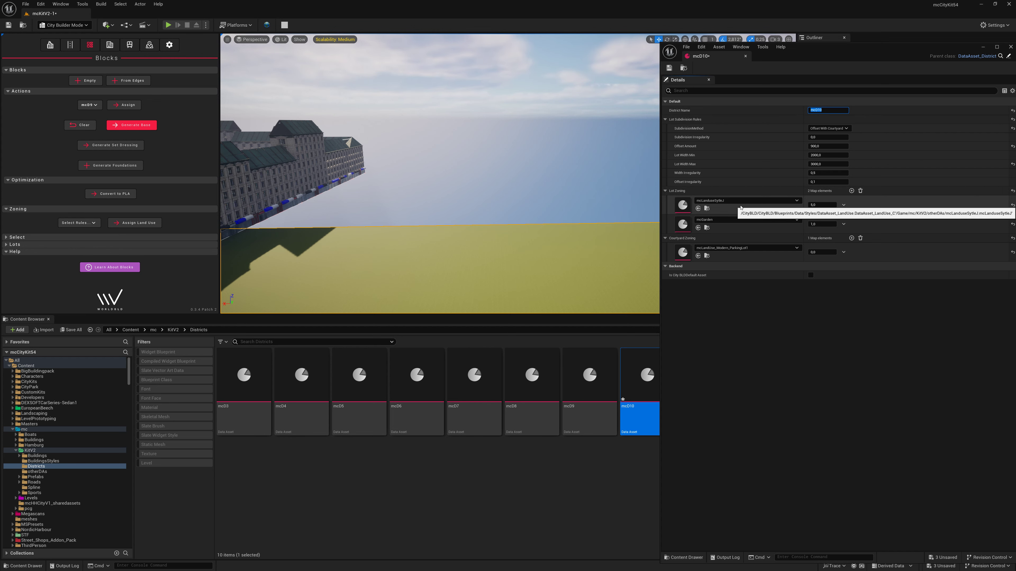
{"action": "left_click", "coordinate": [852, 191]}
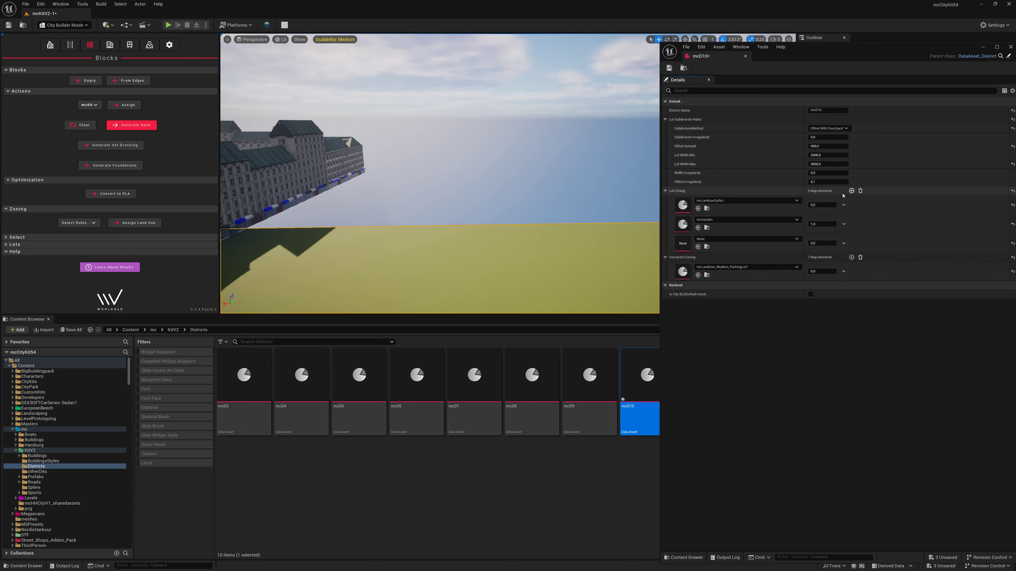
{"action": "left_click", "coordinate": [725, 239]}
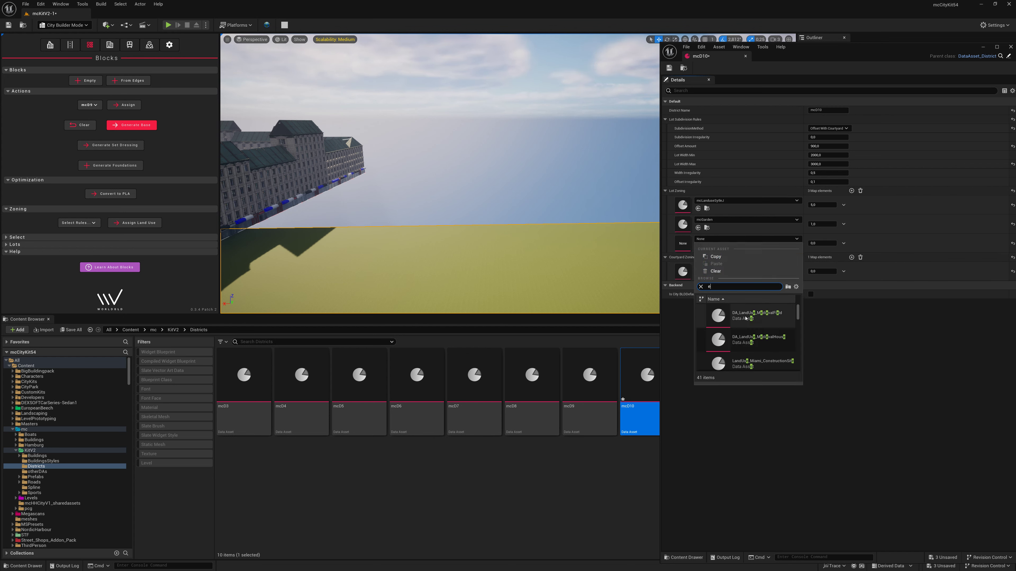
{"action": "scroll", "coordinate": [769, 334], "scroll_direction": "down", "scroll_amount": 3}
{"action": "scroll", "coordinate": [769, 334], "scroll_direction": "down", "scroll_amount": 5}
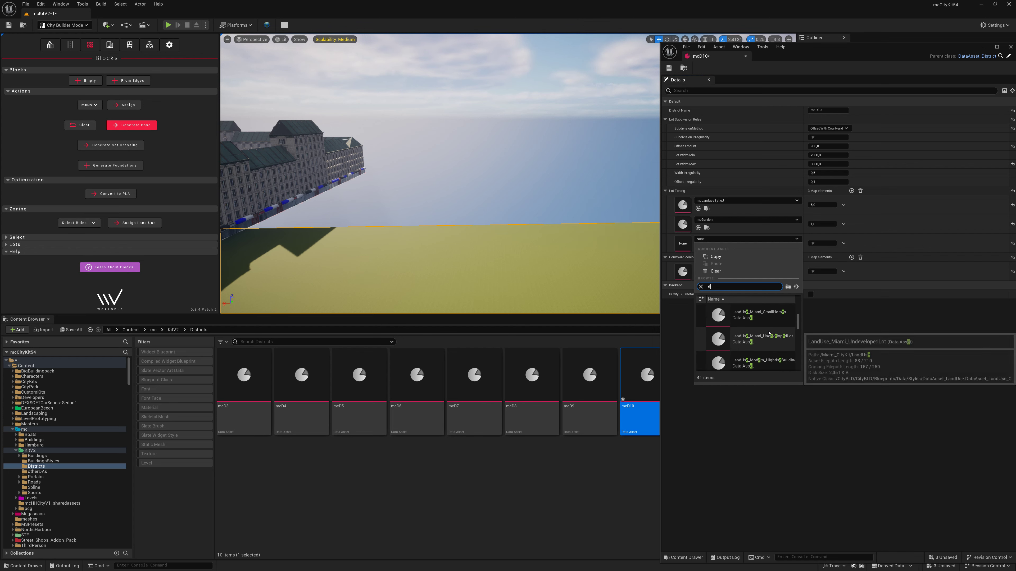
{"action": "scroll", "coordinate": [771, 349], "scroll_direction": "down", "scroll_amount": 3}
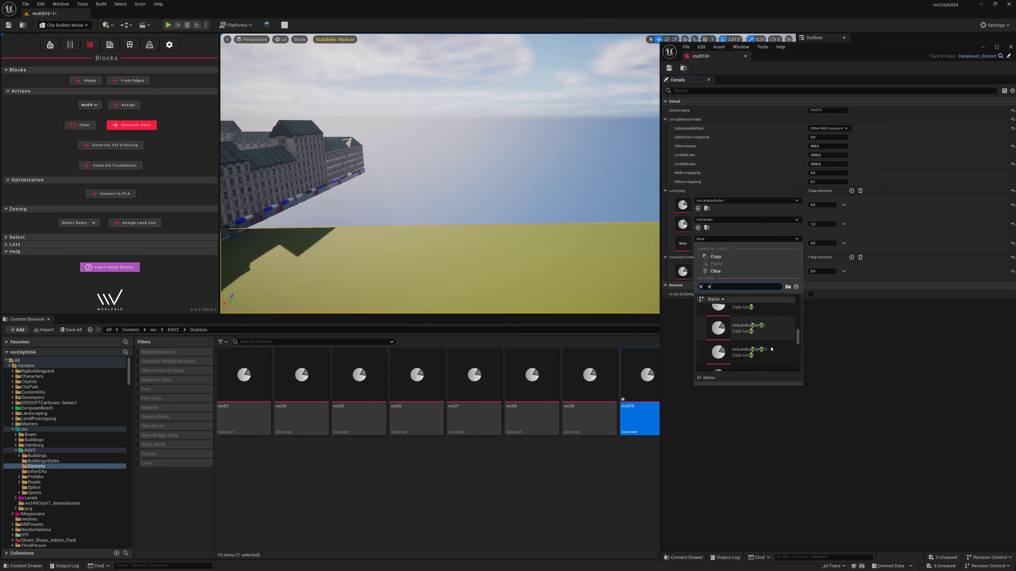
{"action": "left_click", "coordinate": [767, 316]}
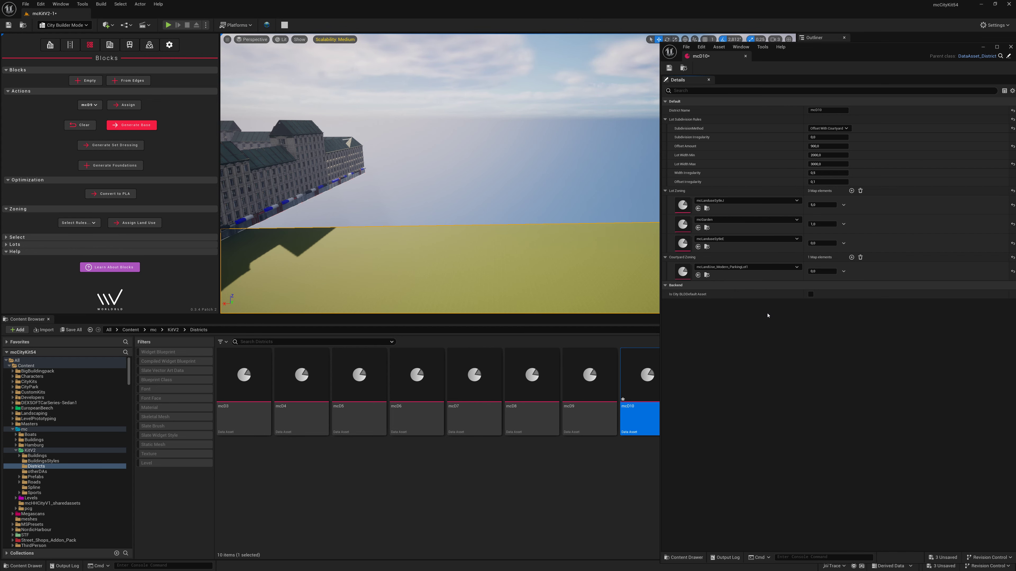
Step: Set the lot zoning weights to 5,0, 1,0 and 2,0, then close the mcD10 editor
{"action": "left_click", "coordinate": [816, 205]}
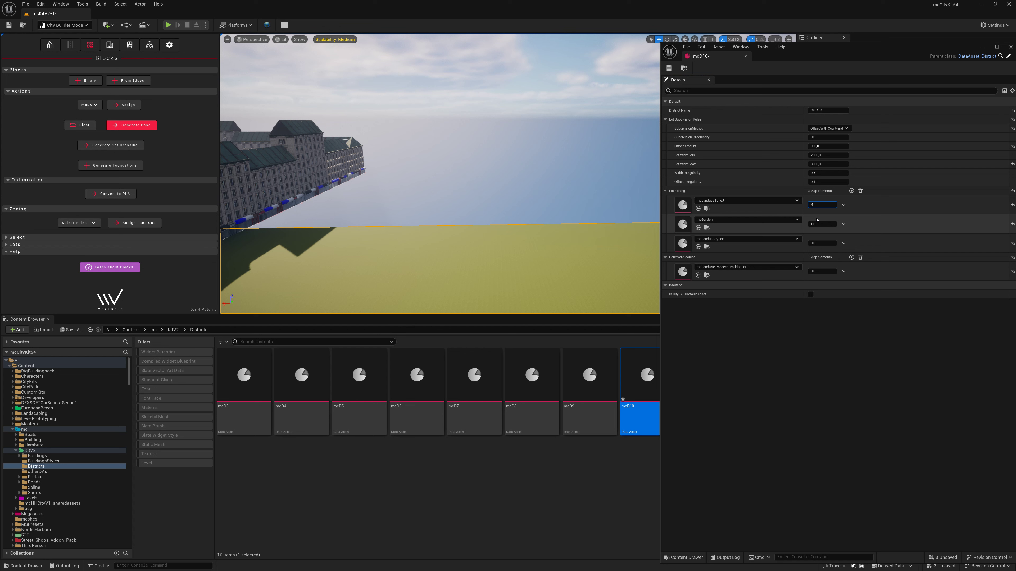
{"action": "type", "text": "3"}
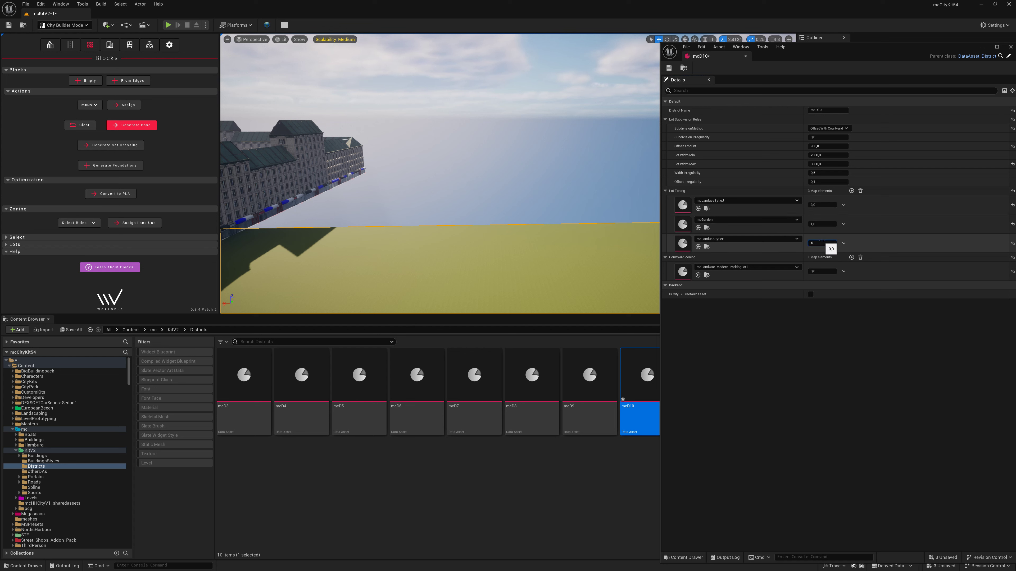
{"action": "type", "text": "2,"}
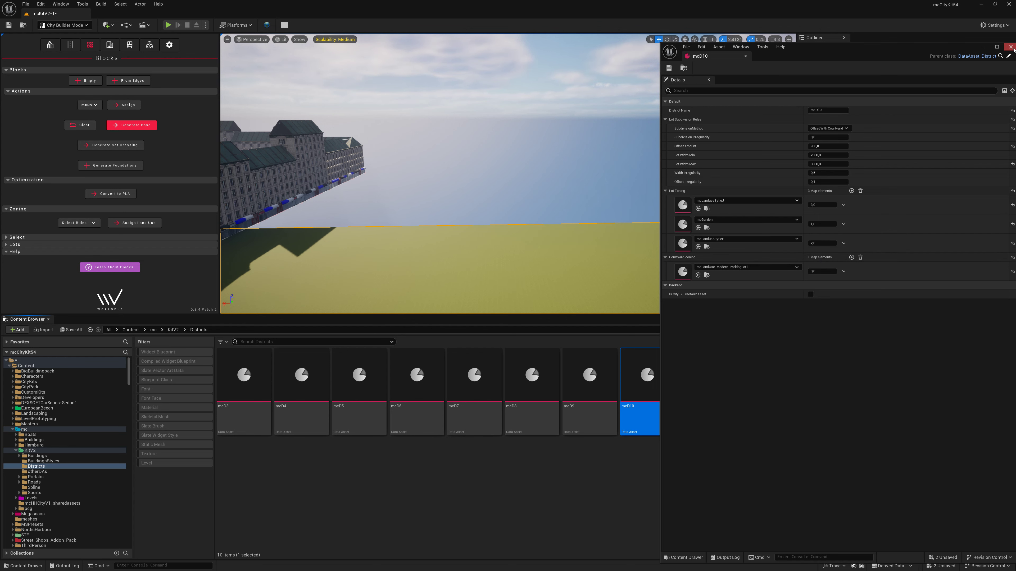
{"action": "left_click", "coordinate": [1010, 46]}
Step: Add mcD10 as the ninth entry in mcKitV2's Districts list, save, and return to the level
{"action": "left_click_drag", "start_coordinate": [1012, 173], "coordinate": [1011, 60]}
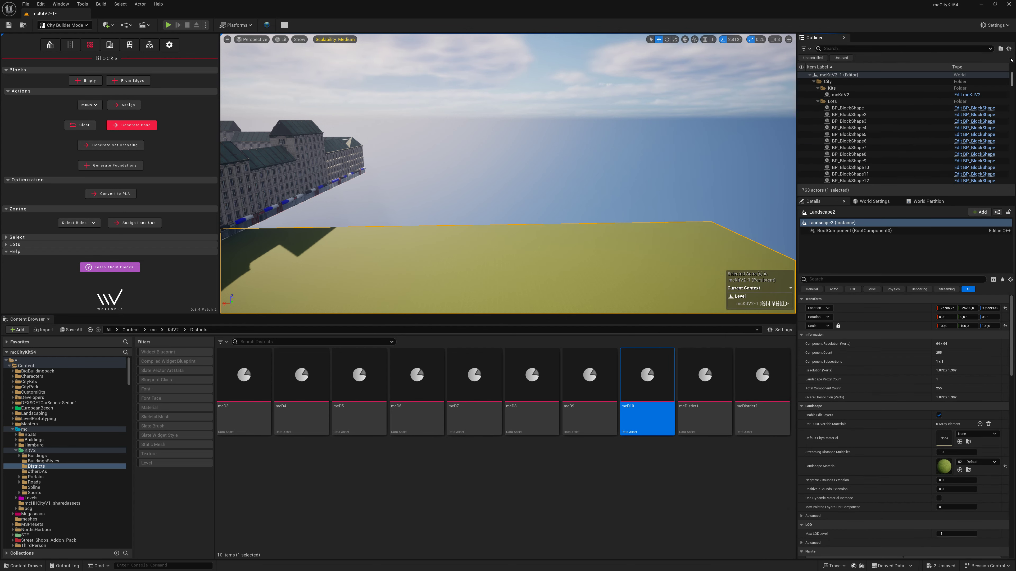
{"action": "left_click", "coordinate": [967, 94]}
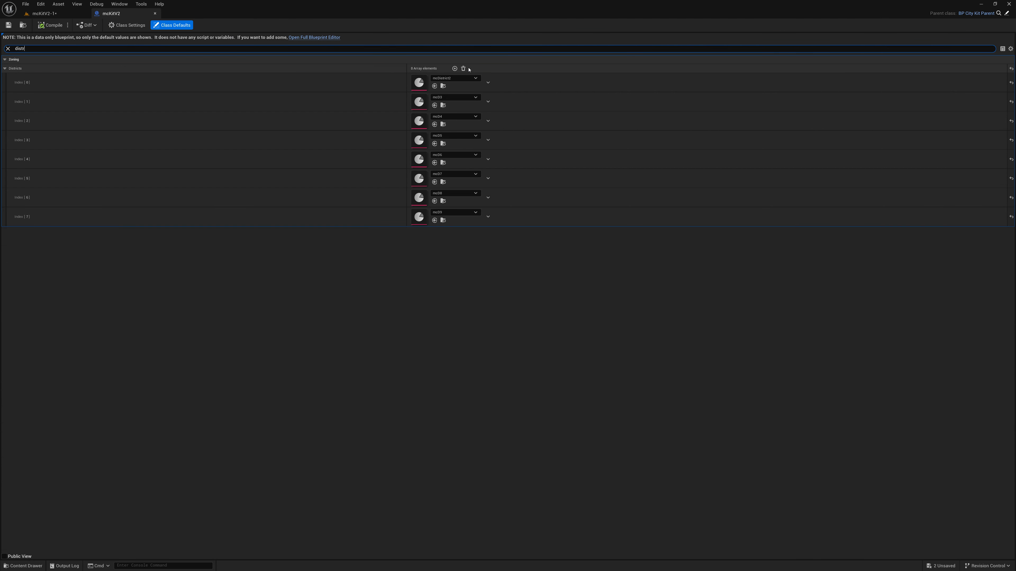
{"action": "left_click", "coordinate": [455, 69]}
{"action": "left_click", "coordinate": [464, 231]}
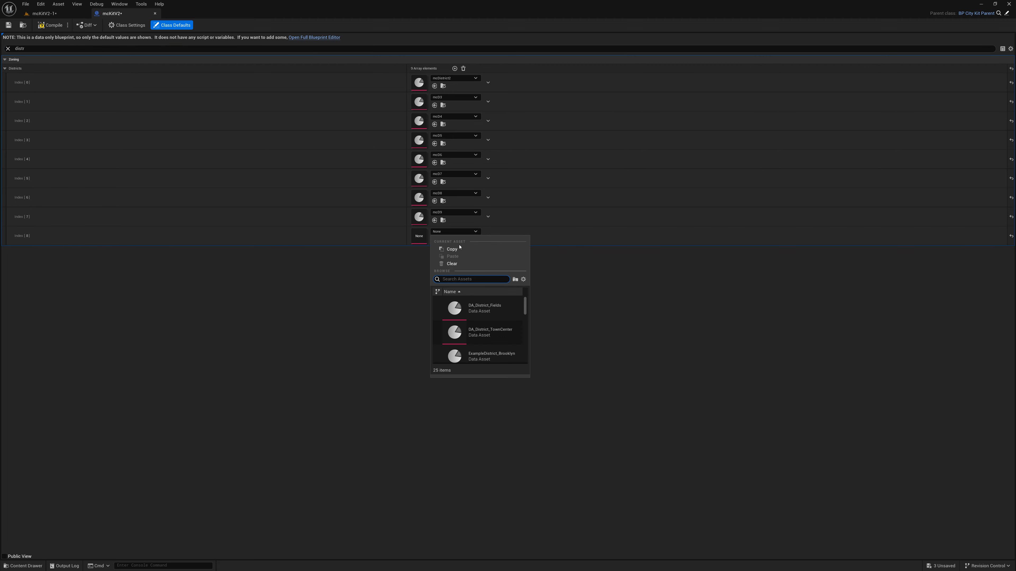
{"action": "type", "text": "10"}
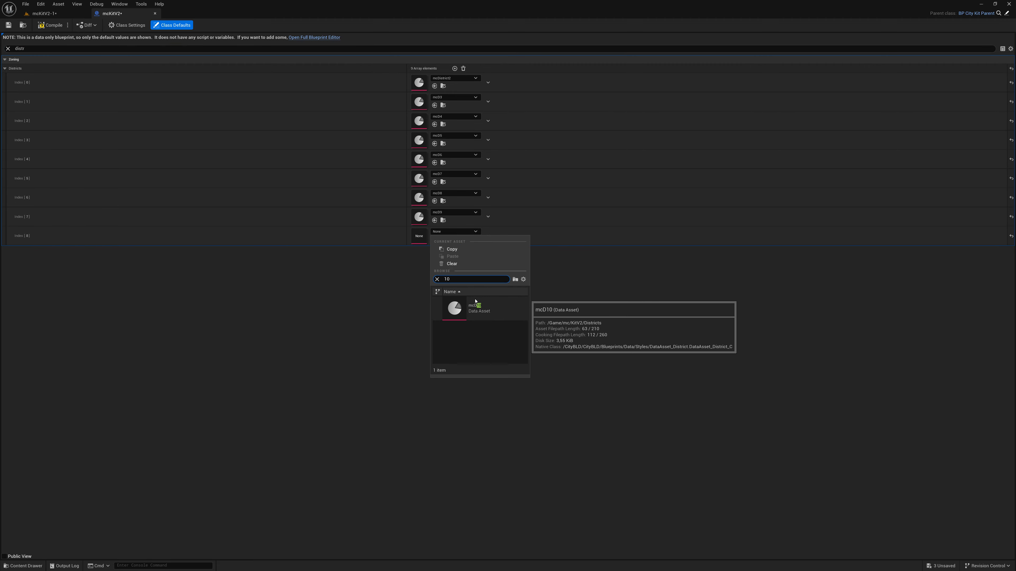
{"action": "left_click", "coordinate": [475, 306]}
{"action": "left_click", "coordinate": [50, 25]}
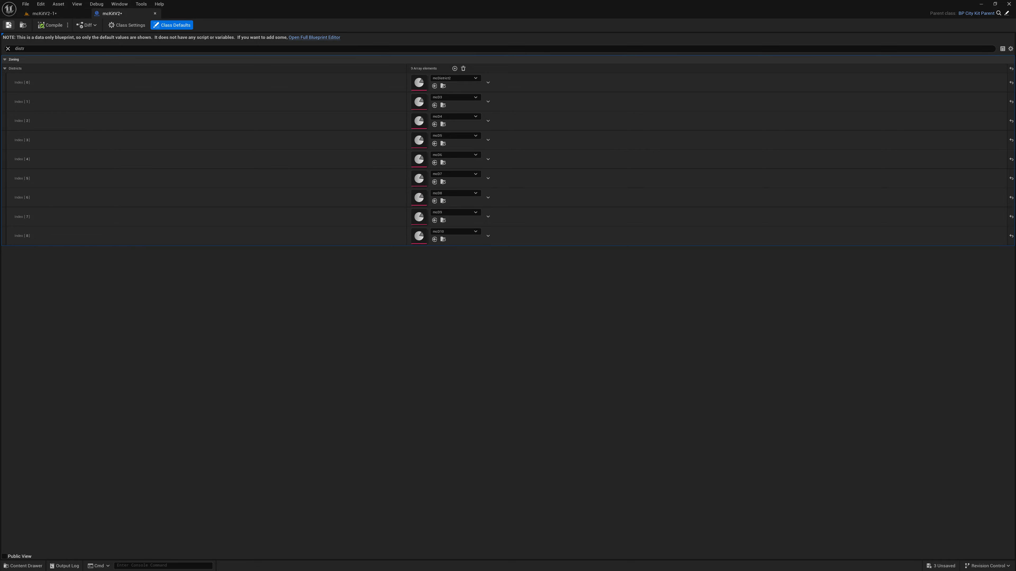
{"action": "left_click", "coordinate": [48, 14]}
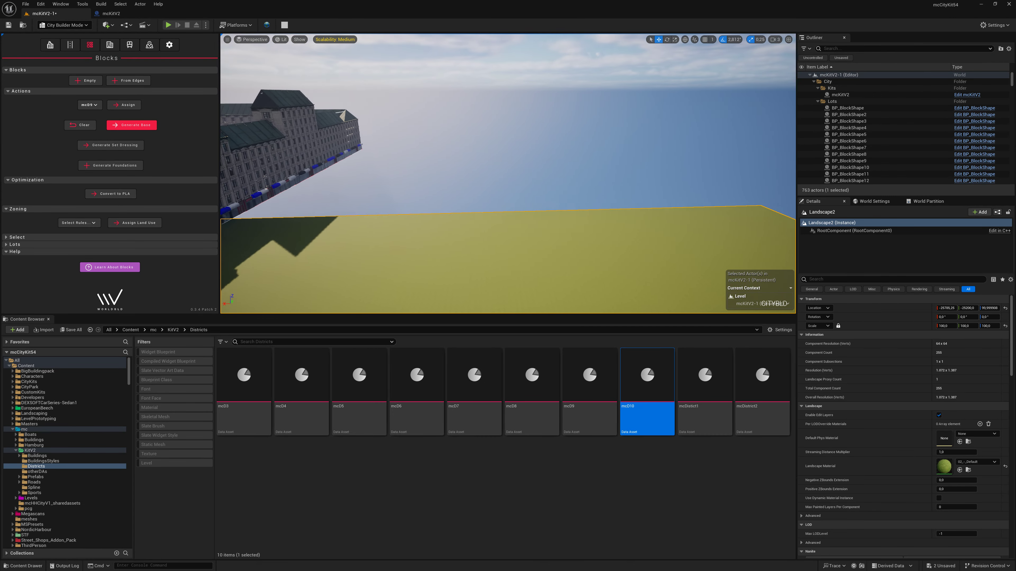
Step: Add a new empty block to the city level
{"action": "right_click_drag", "start_coordinate": [244, 160], "coordinate": [244, 160]}
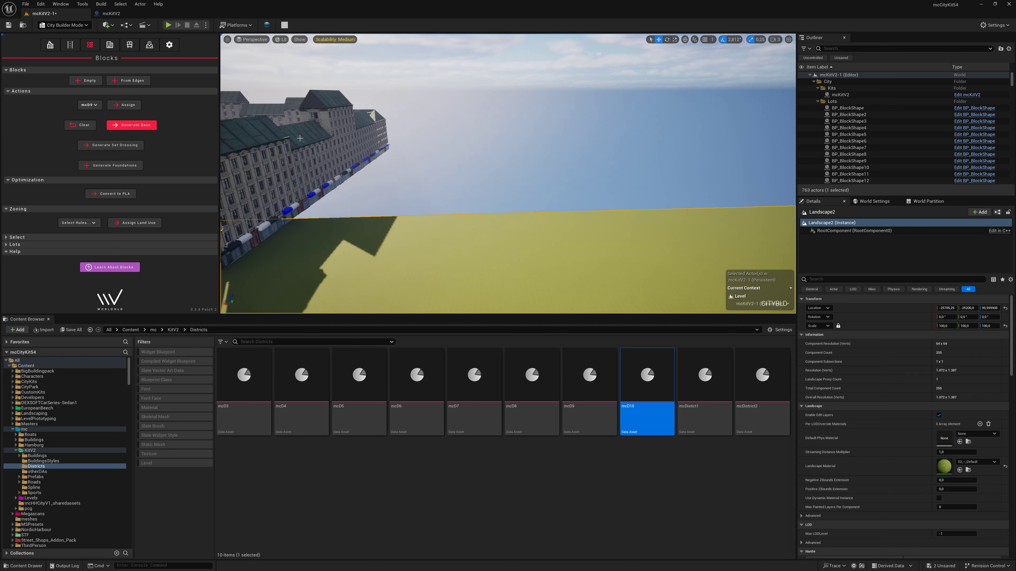
{"action": "scroll", "coordinate": [410, 224], "scroll_direction": "down", "scroll_amount": 2}
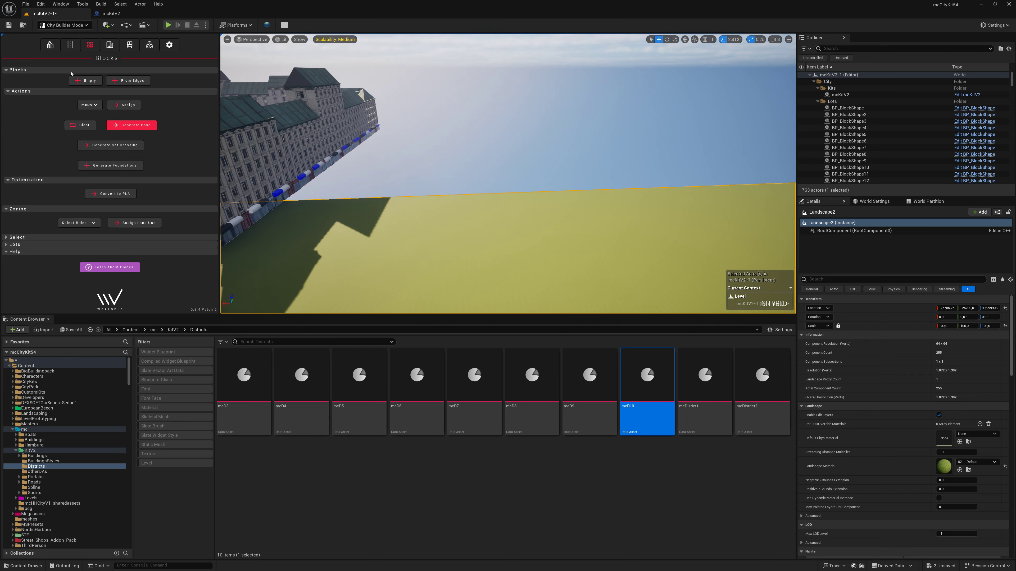
{"action": "right_click_drag", "start_coordinate": [538, 197], "coordinate": [564, 198]}
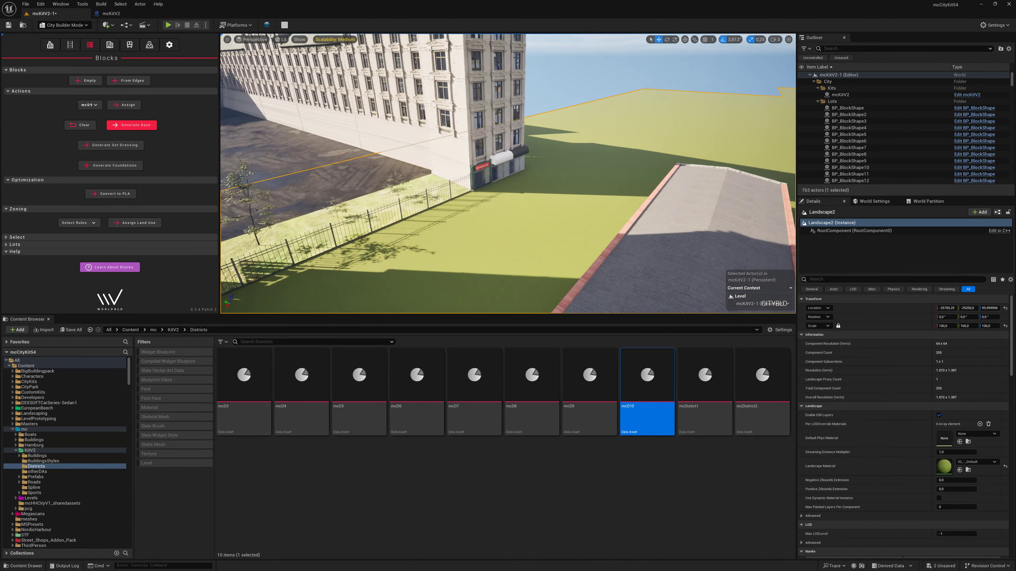
{"action": "right_click_drag", "start_coordinate": [563, 197], "coordinate": [564, 197]}
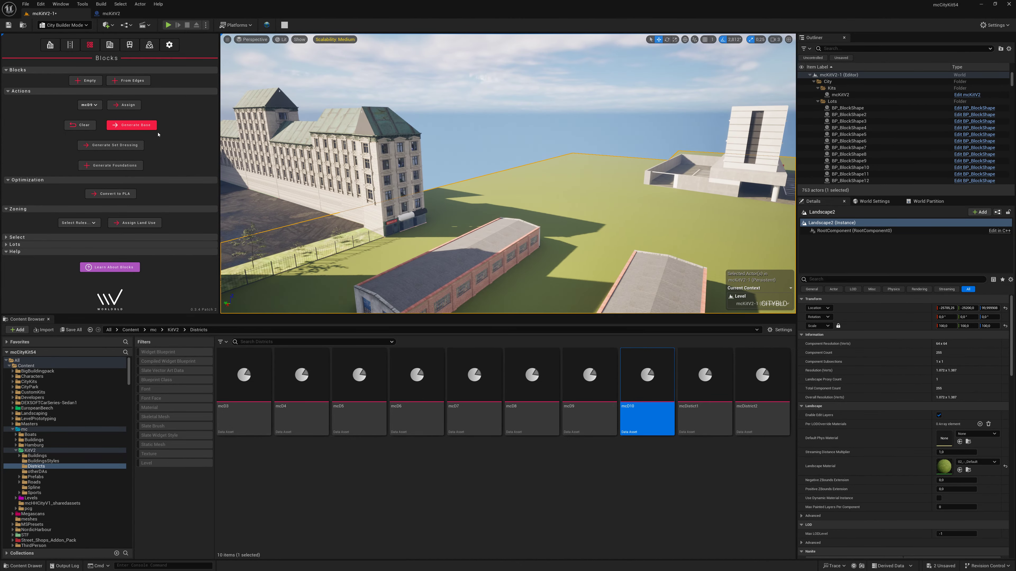
{"action": "left_click", "coordinate": [88, 82]}
Step: Move the new block onto the open lawn and assign it the mcD10 district
{"action": "right_click_drag", "start_coordinate": [565, 169], "coordinate": [564, 169]}
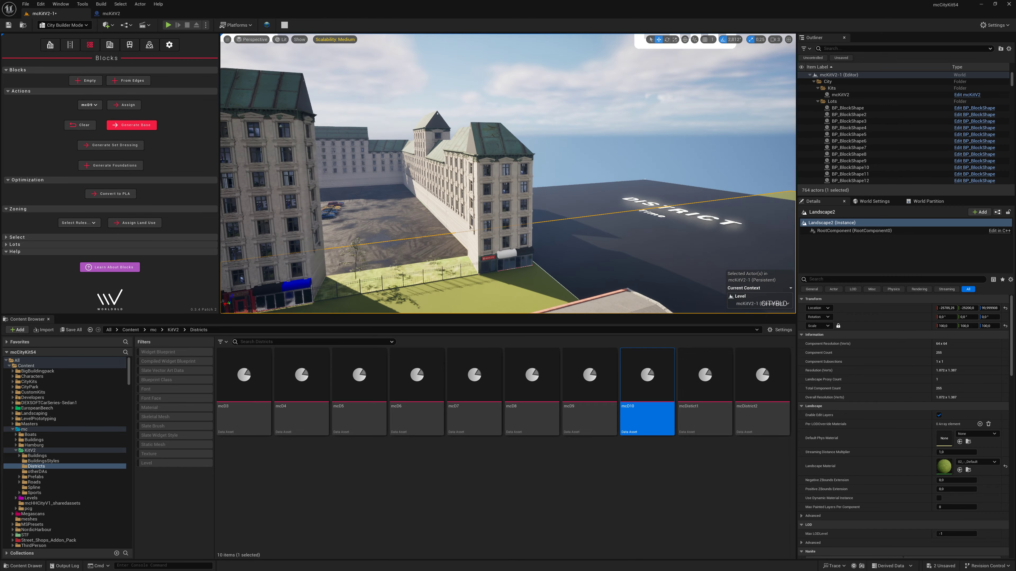
{"action": "left_click", "coordinate": [561, 190]}
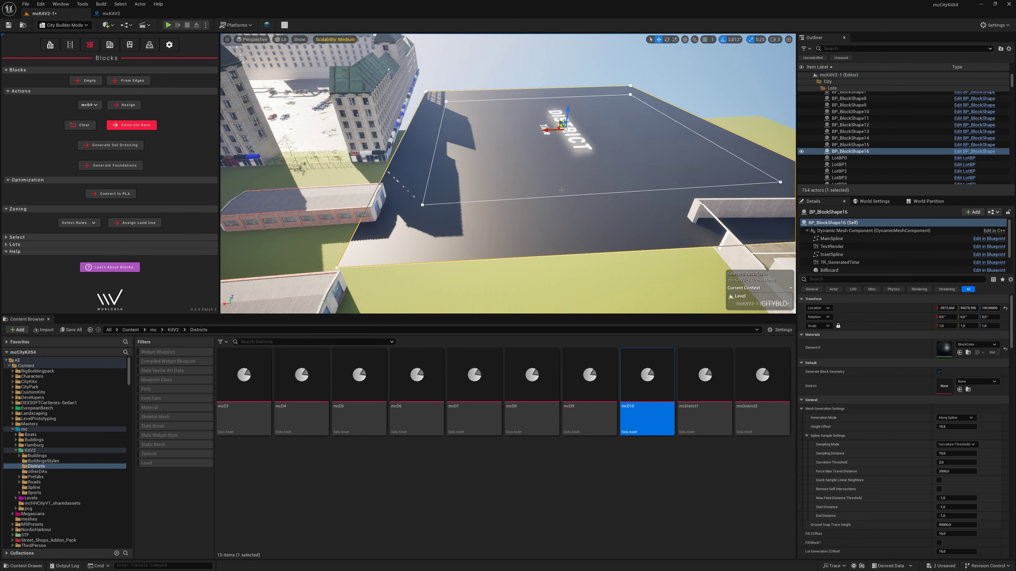
{"action": "left_click_drag", "start_coordinate": [563, 121], "coordinate": [555, 112]}
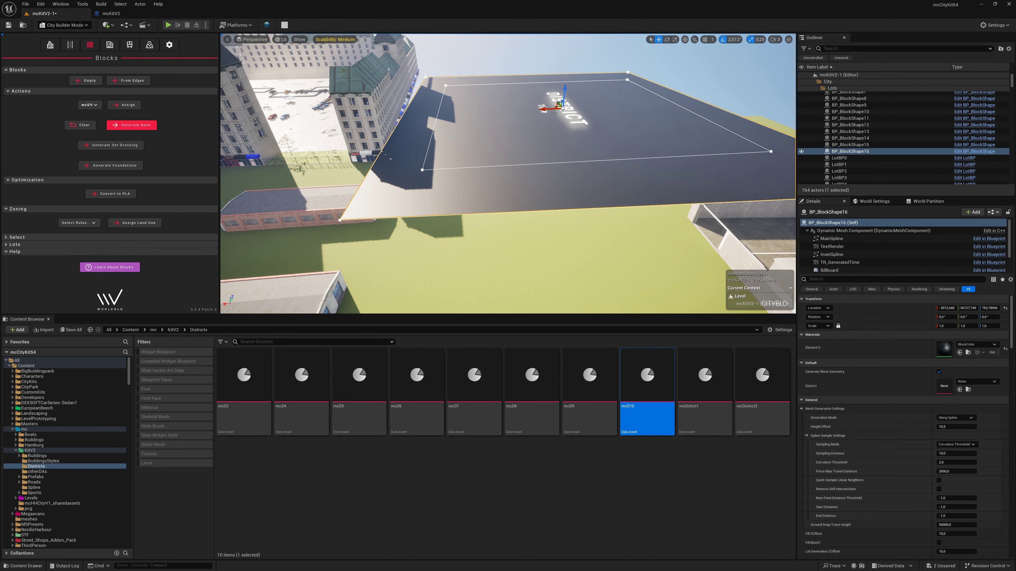
{"action": "key", "text": "ctrl+z"}
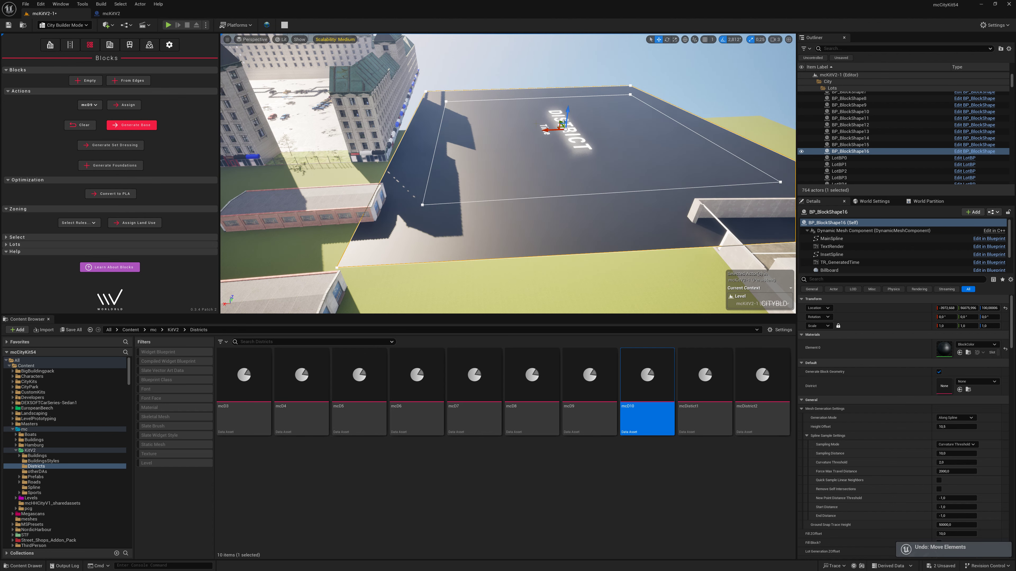
{"action": "left_click_drag", "start_coordinate": [542, 130], "coordinate": [365, 149]}
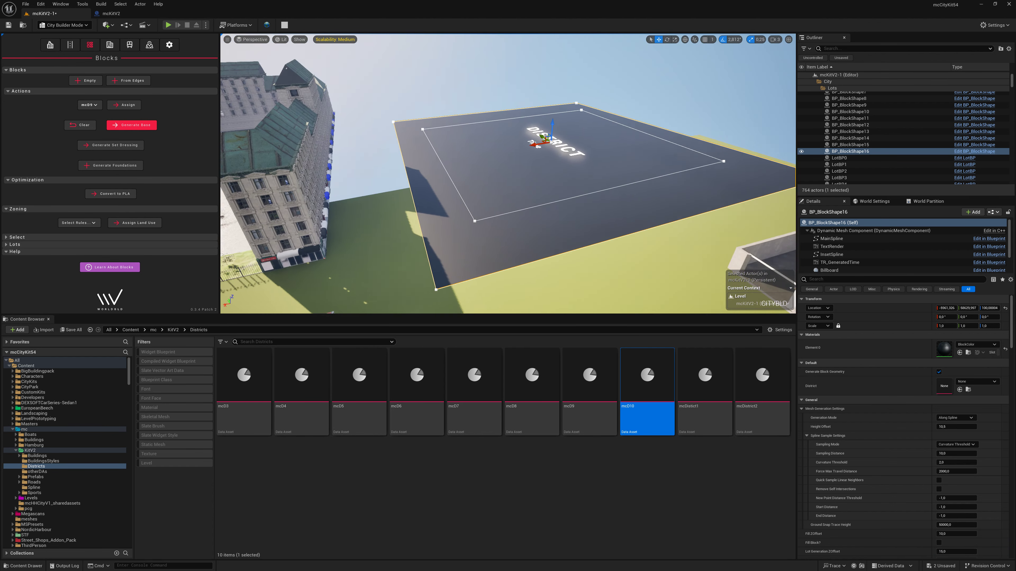
{"action": "left_click", "coordinate": [90, 105]}
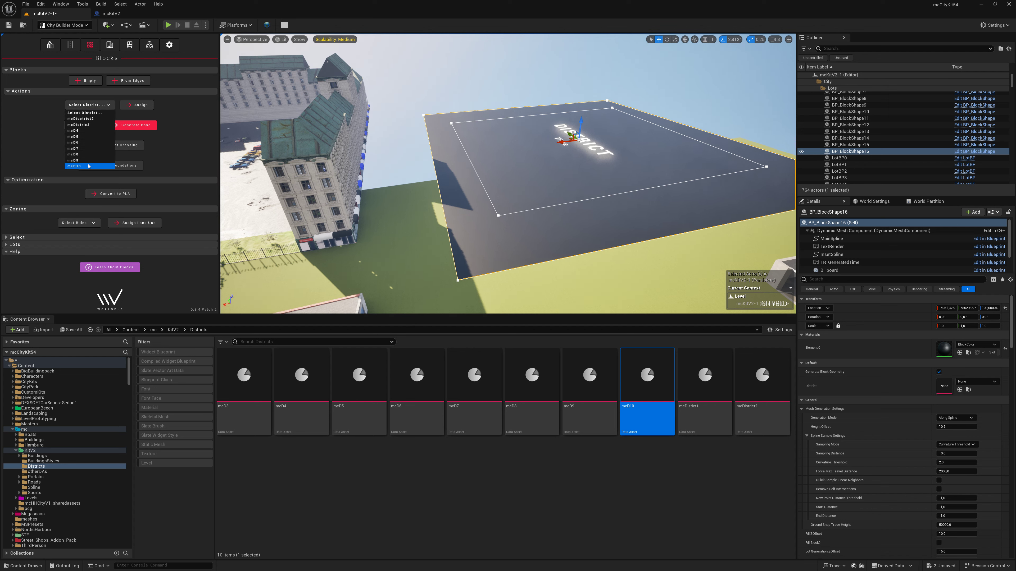
{"action": "left_click", "coordinate": [88, 166]}
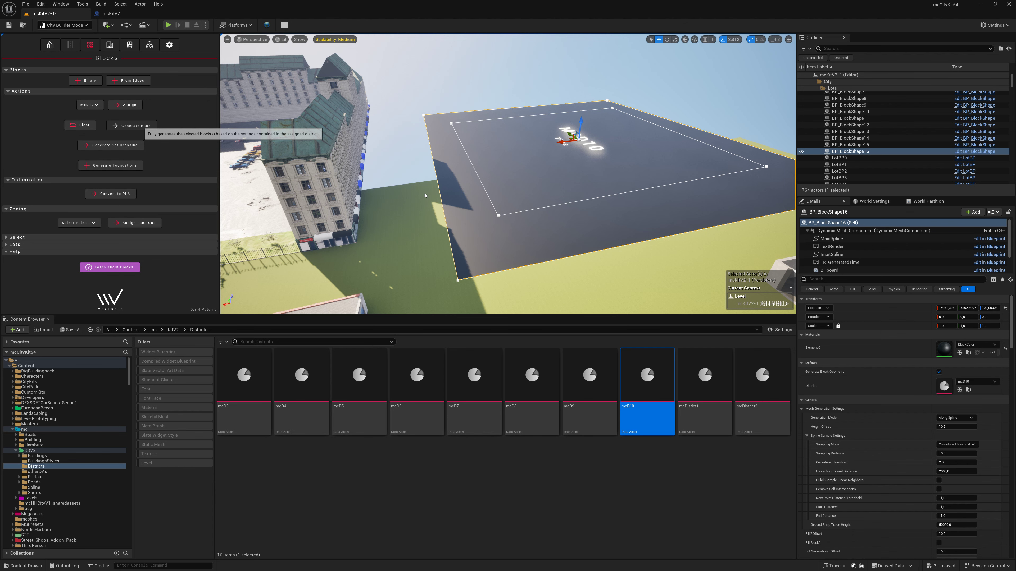
Step: Generate base buildings on the mcD10 block and fly down to inspect the green-roofed facades
{"action": "left_click", "coordinate": [132, 125]}
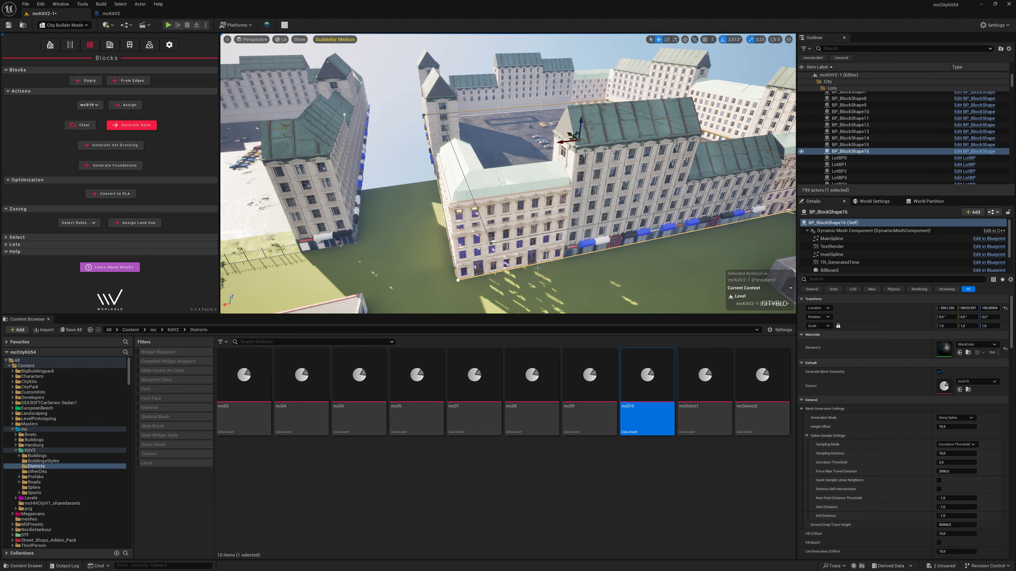
{"action": "right_click_drag", "start_coordinate": [632, 233], "coordinate": [508, 172]}
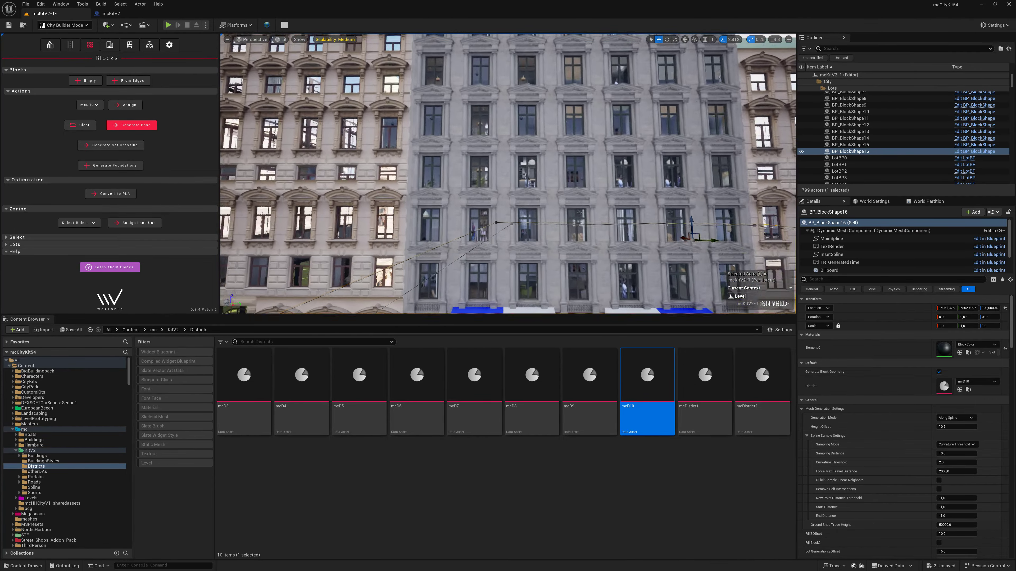
{"action": "scroll", "coordinate": [508, 174], "scroll_direction": "down", "scroll_amount": 10}
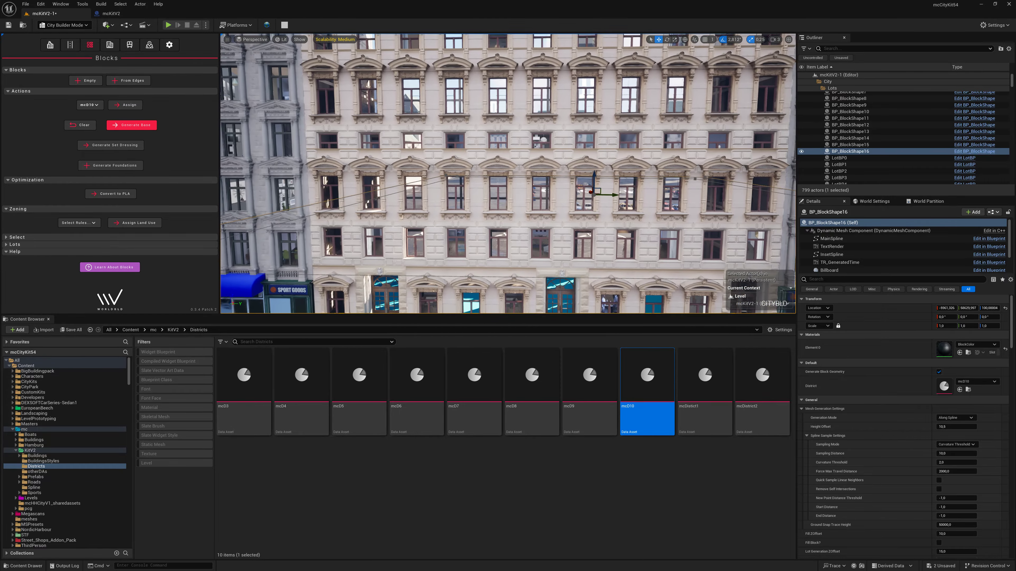